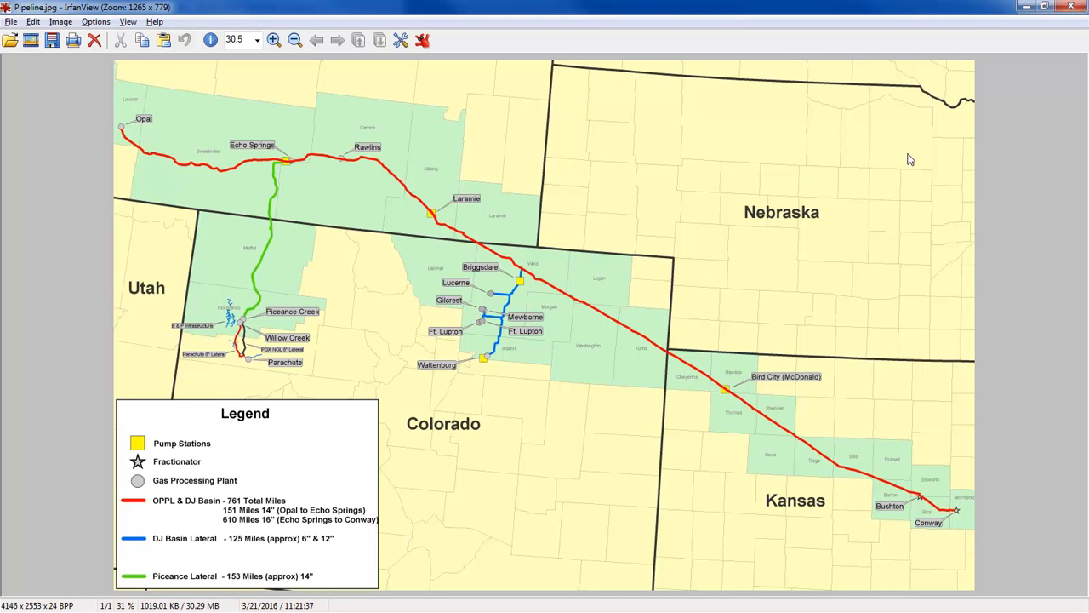
# - Switch to Global Mapper and review the ground control points used to rectify Pipeline.jpg, without changing them
pyautogui.click(1066, 10)
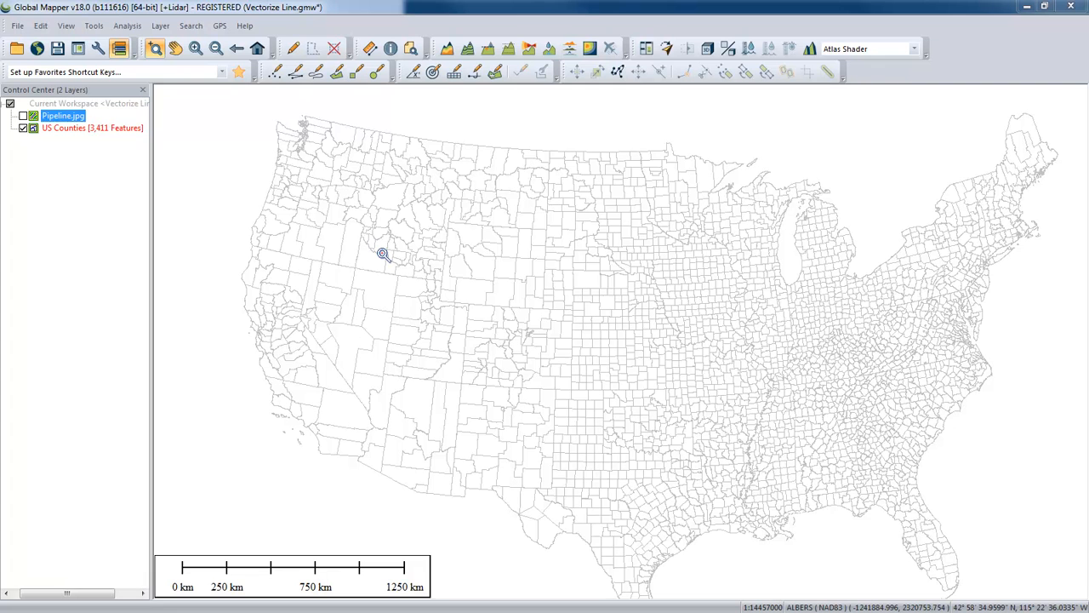
pyautogui.rightClick(81, 120)
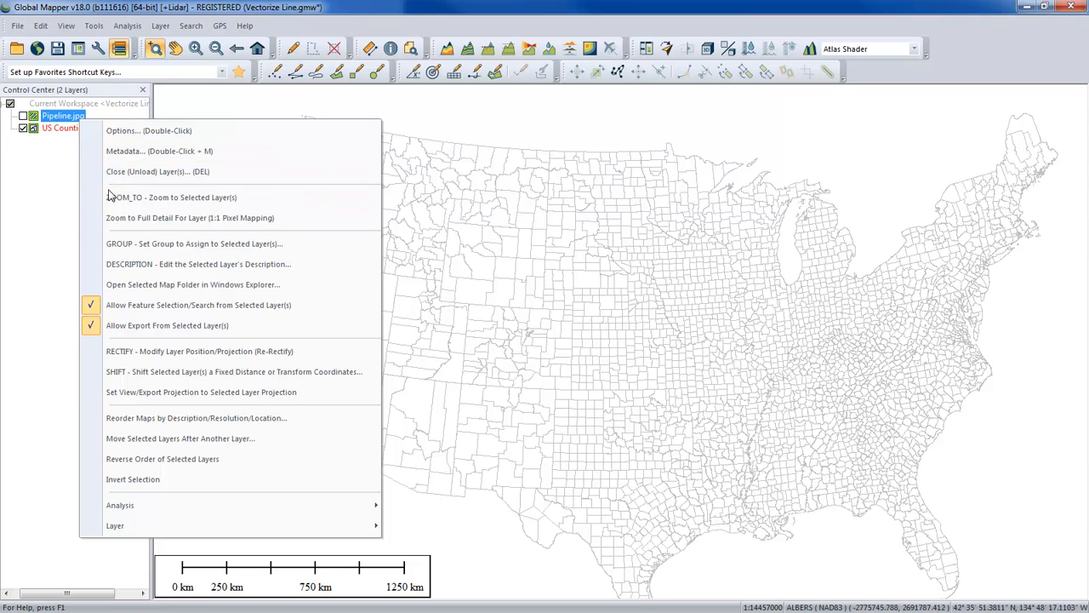
pyautogui.click(156, 351)
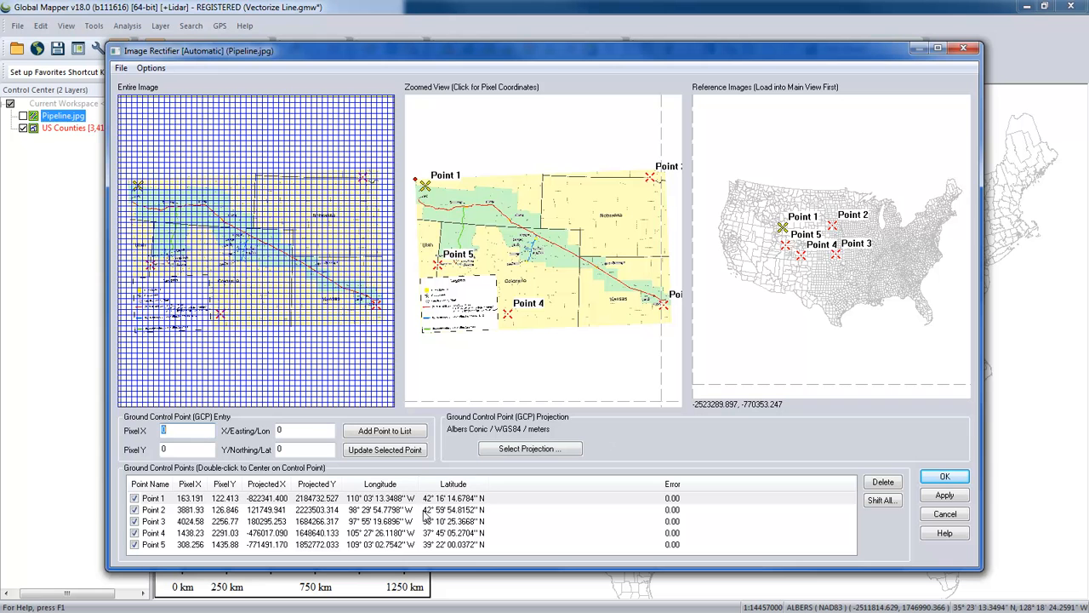
pyautogui.click(937, 515)
pyautogui.click(556, 343)
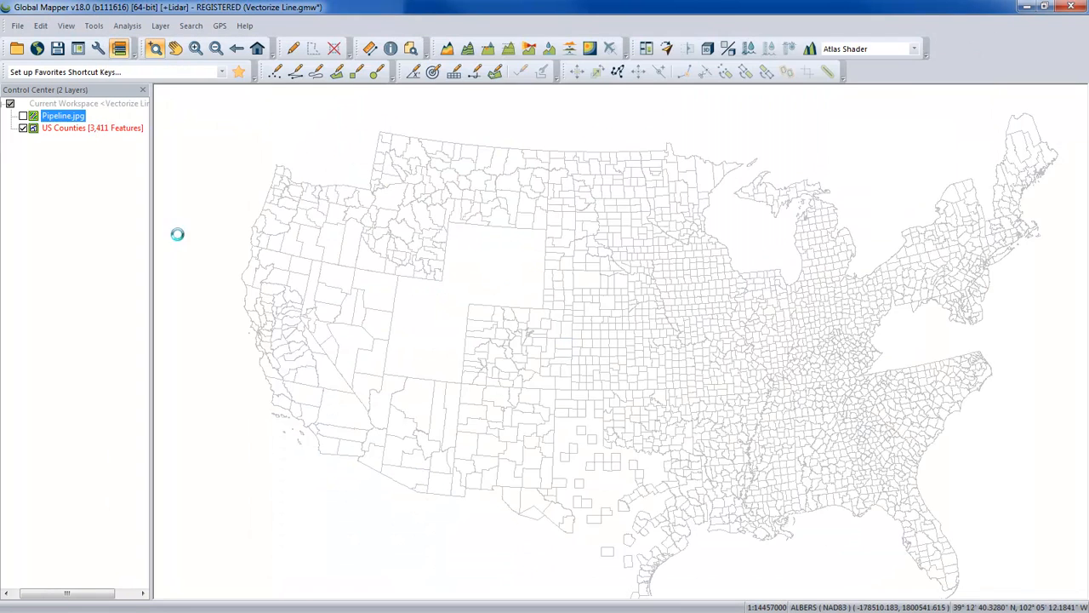
# - Show the Pipeline.jpg layer over the US Counties layer, framed on the pipeline section around Echo Springs, Rawlins and Laramie
pyautogui.moveTo(452, 277); pyautogui.dragTo(633, 393)
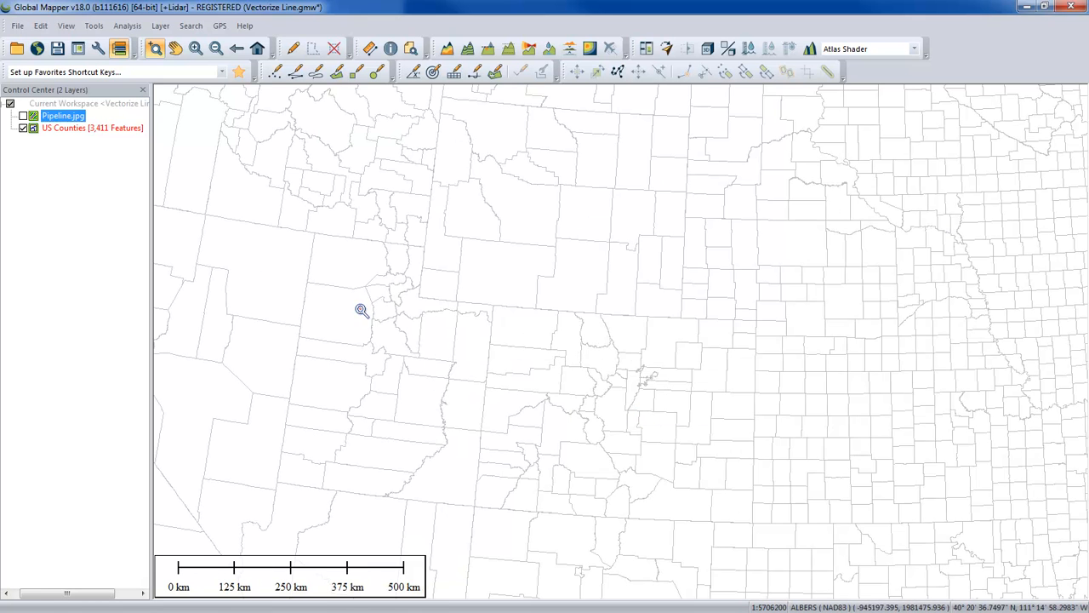
pyautogui.click(23, 116)
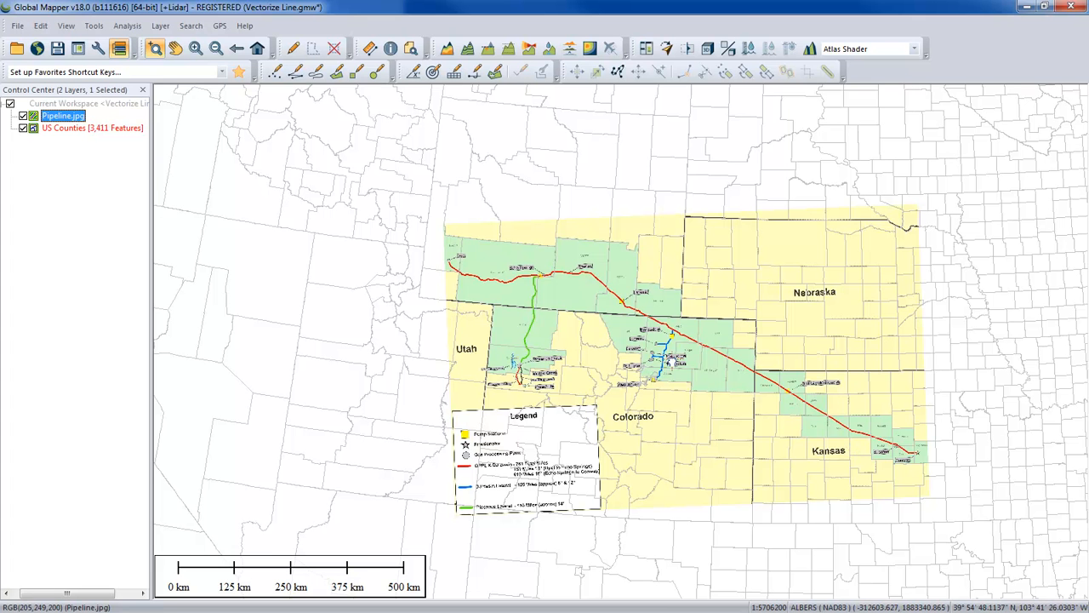
pyautogui.moveTo(664, 349); pyautogui.dragTo(590, 309)
pyautogui.moveTo(418, 196); pyautogui.dragTo(640, 334)
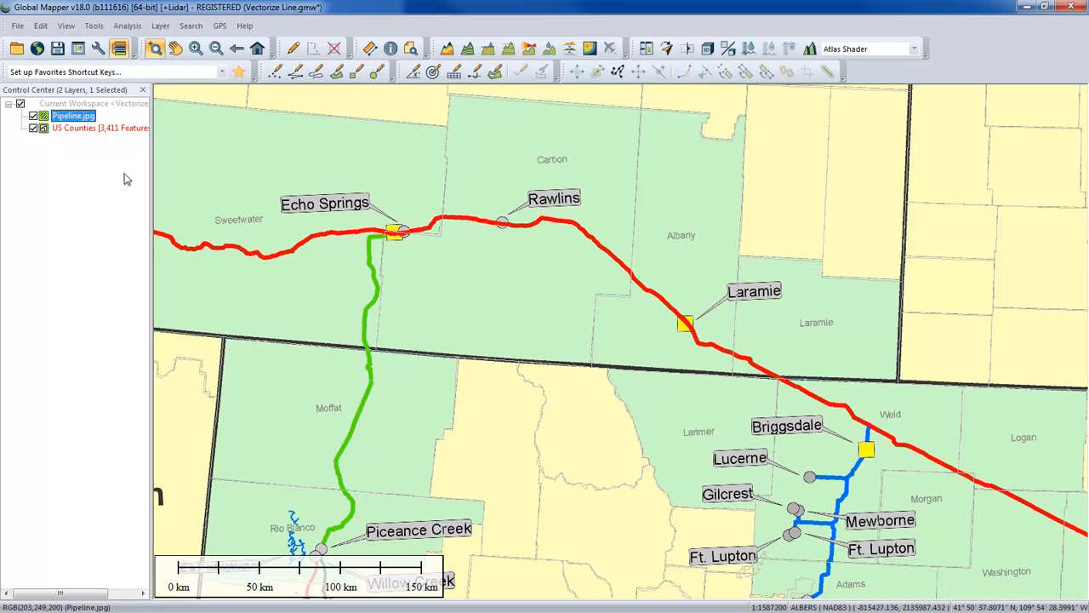
# - Set up equal-value area creation from the Pipeline.jpg layer, restricted to the selected color pure red (255, 0, 0)
pyautogui.click(82, 117)
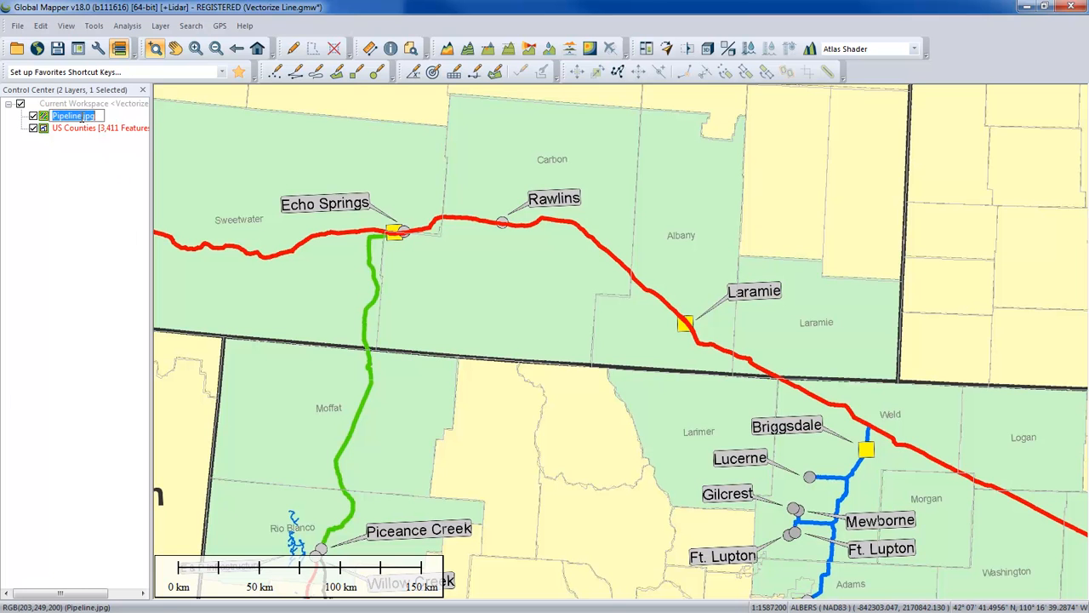
pyautogui.click(75, 135)
pyautogui.click(77, 117)
pyautogui.rightClick(78, 122)
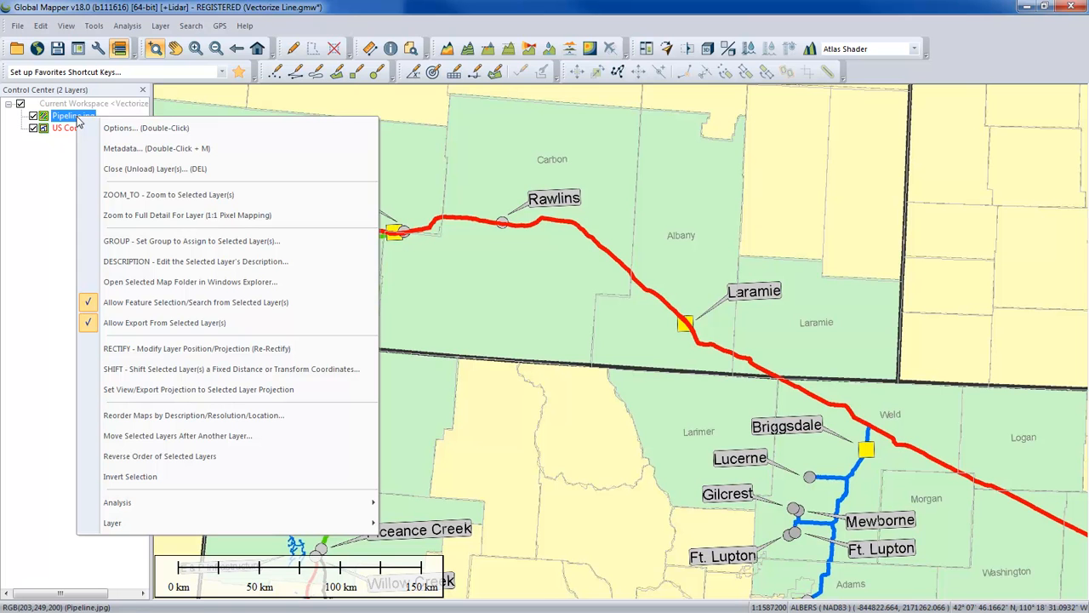
pyautogui.moveTo(182, 501)
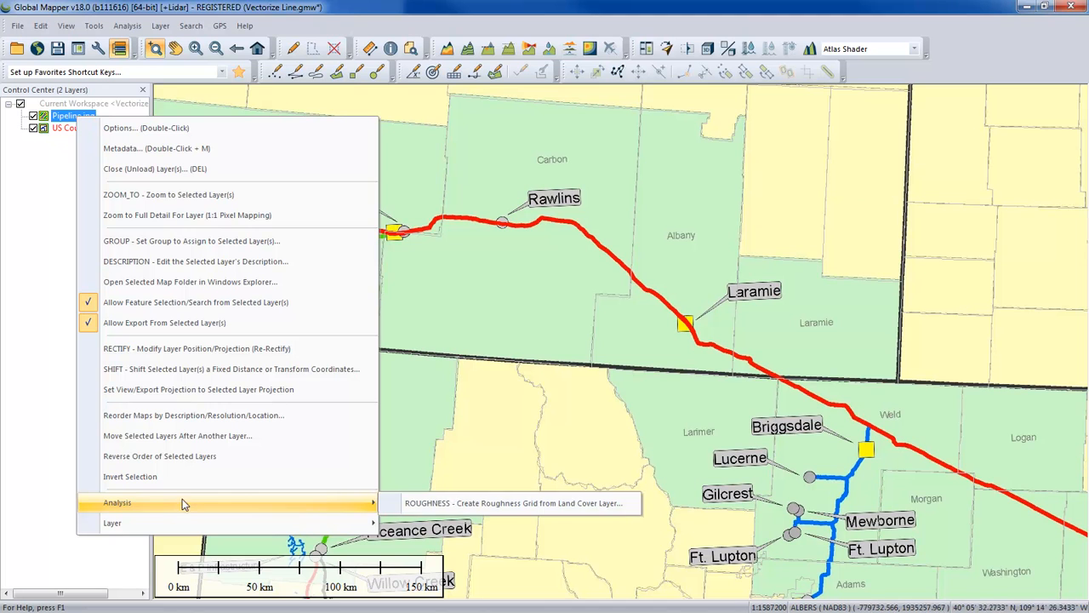
pyautogui.moveTo(244, 525)
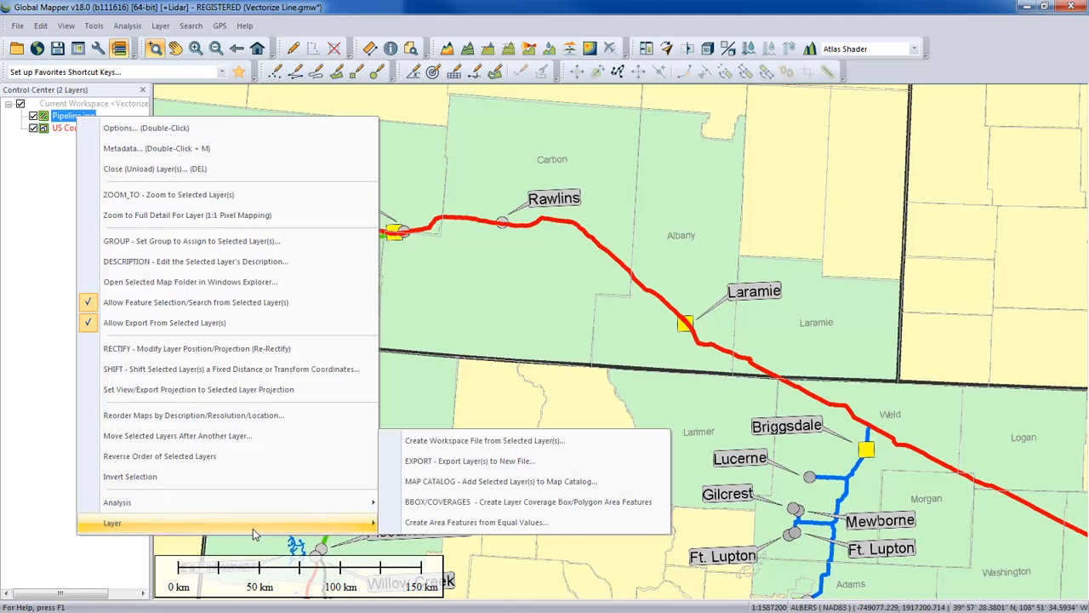
pyautogui.click(458, 526)
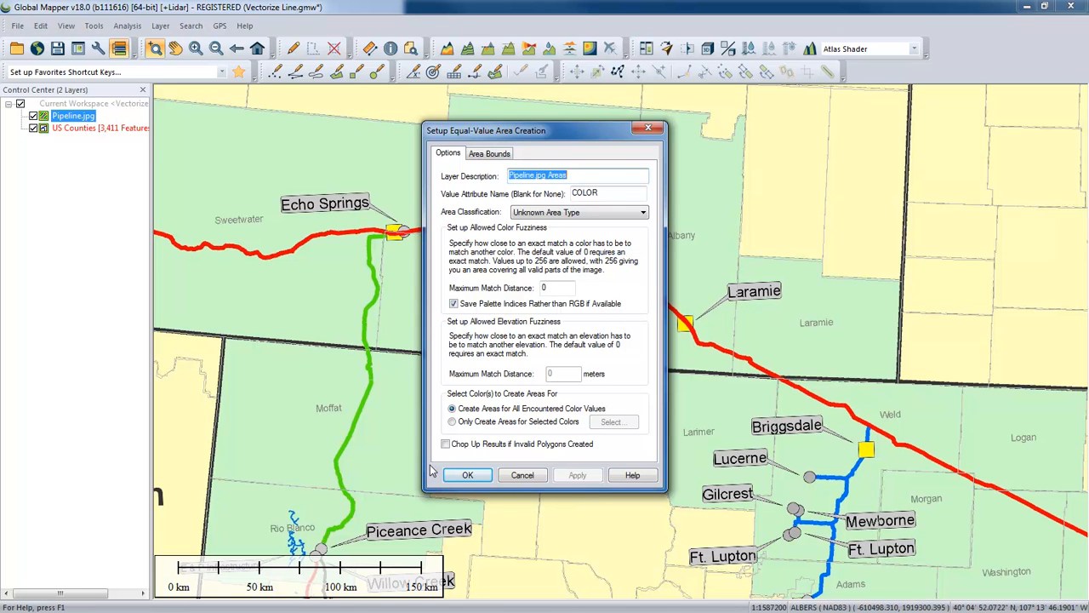
pyautogui.click(452, 424)
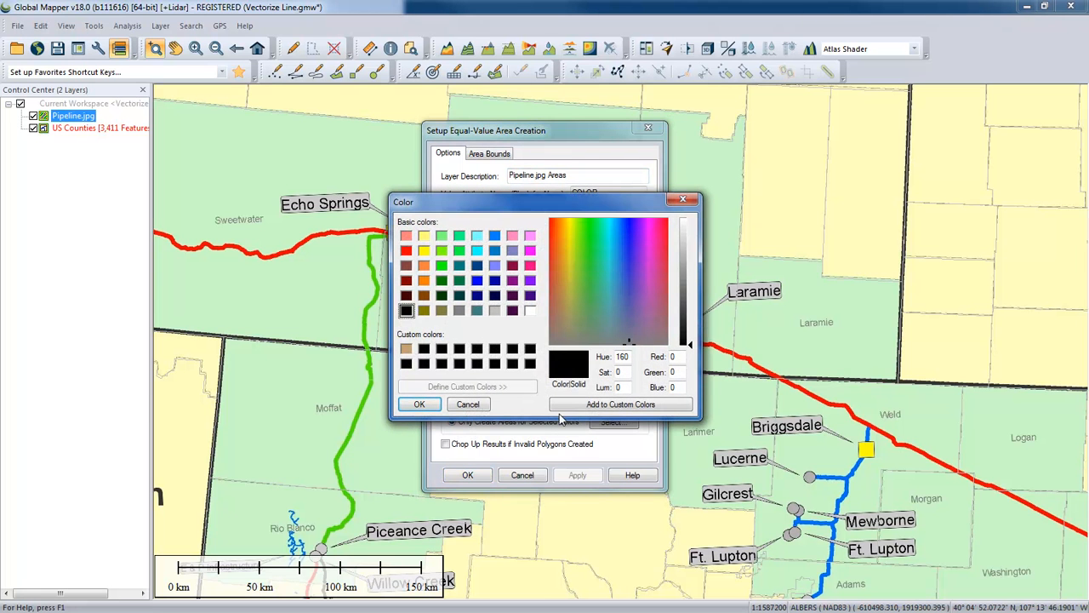
pyautogui.click(406, 250)
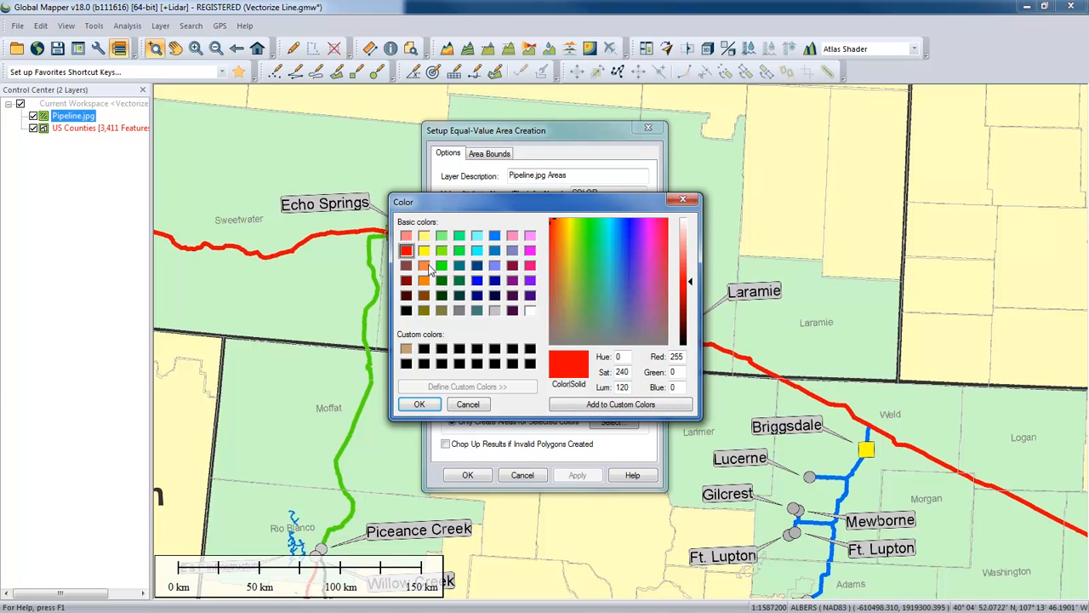
pyautogui.click(422, 405)
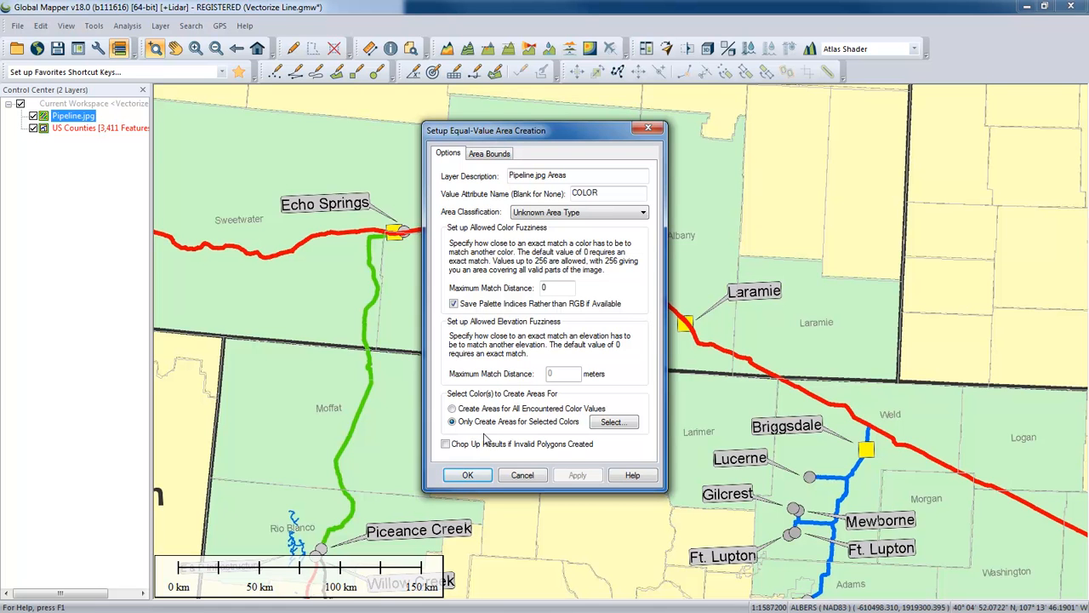
# - Set the color maximum match distance to 50 and generate the area features
pyautogui.moveTo(553, 289); pyautogui.dragTo(544, 289)
pyautogui.write('50')
pyautogui.click(554, 285)
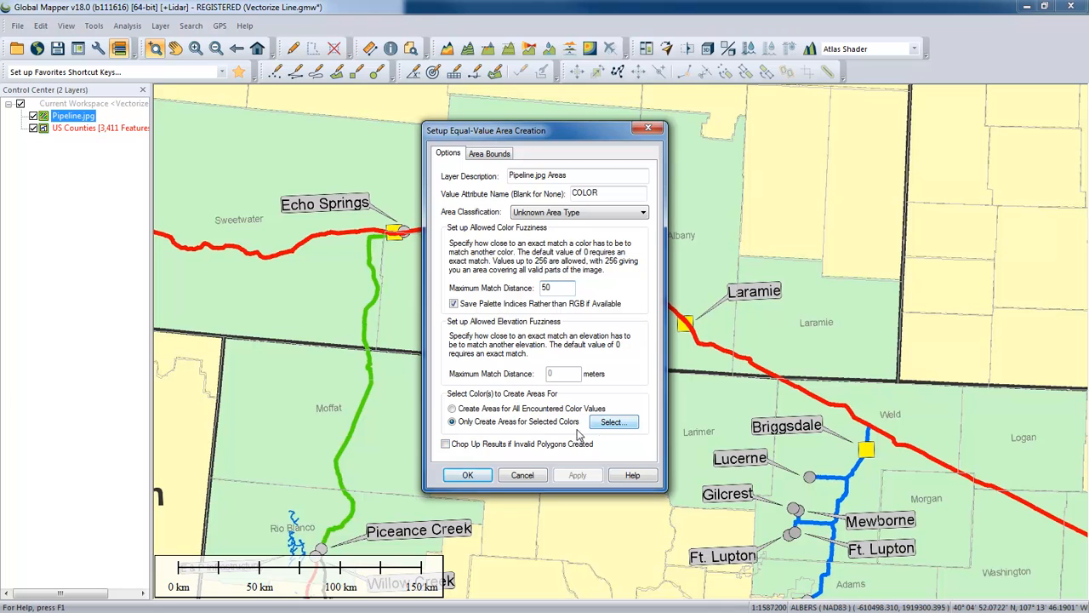
pyautogui.click(469, 476)
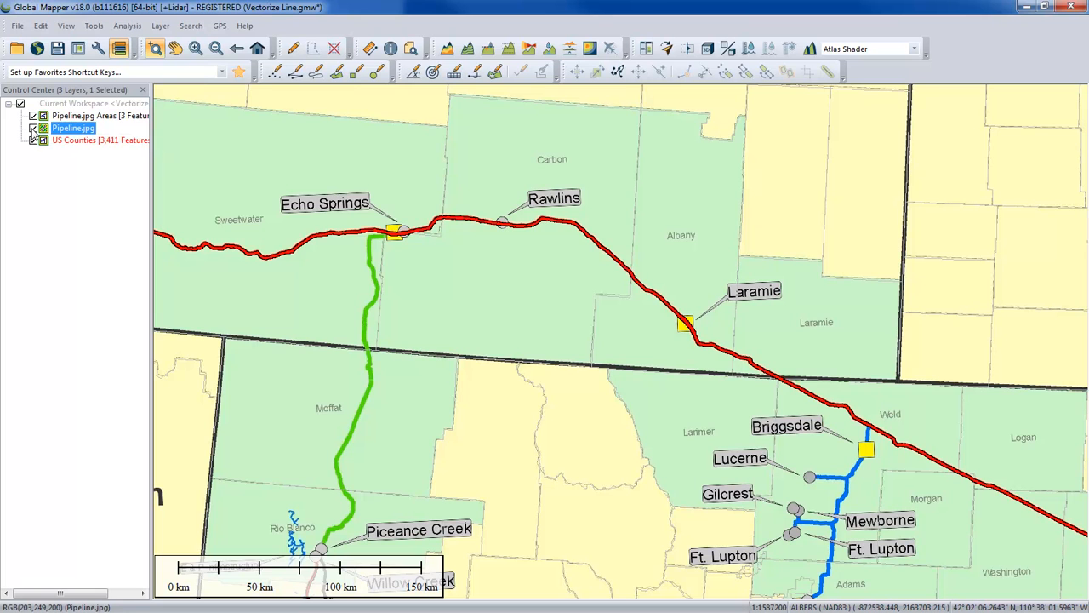
# - Hide the Pipeline.jpg layer and examine the edges of the generated red area against the image up close
pyautogui.click(33, 127)
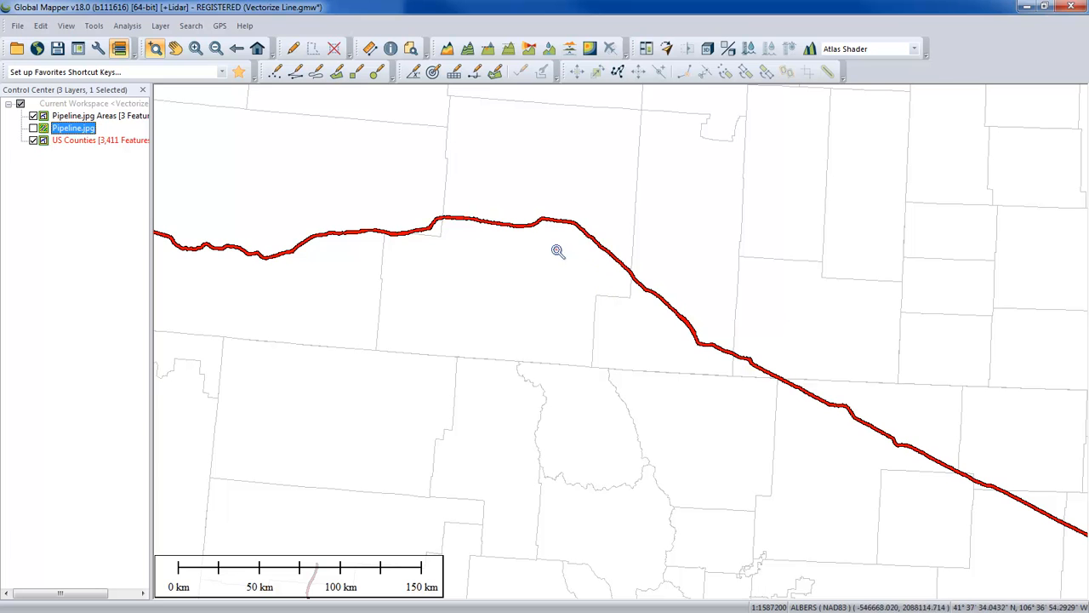
pyautogui.moveTo(592, 242); pyautogui.dragTo(643, 281)
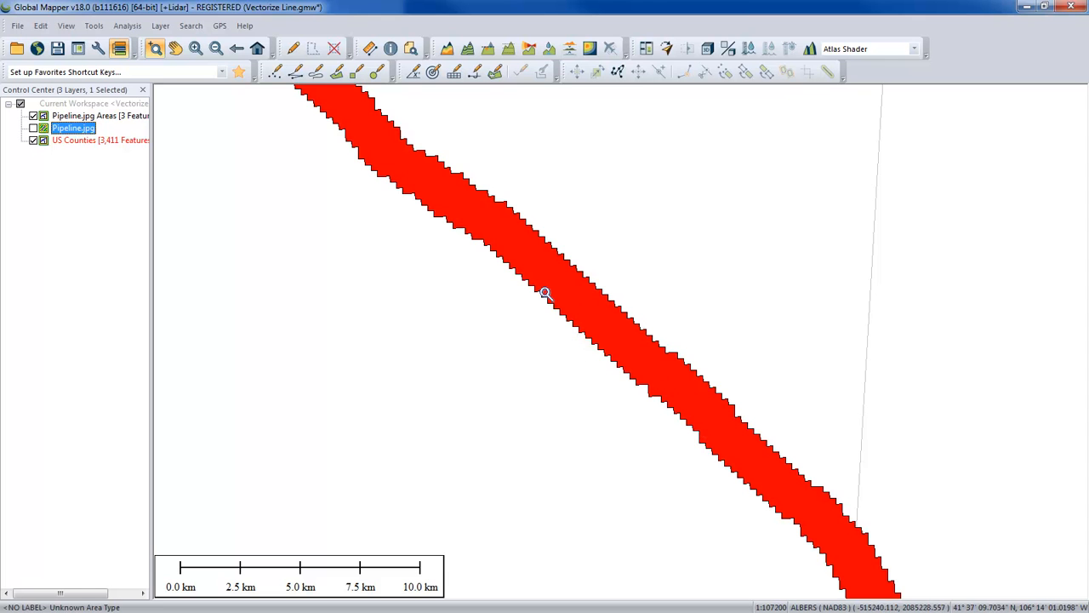
pyautogui.click(33, 129)
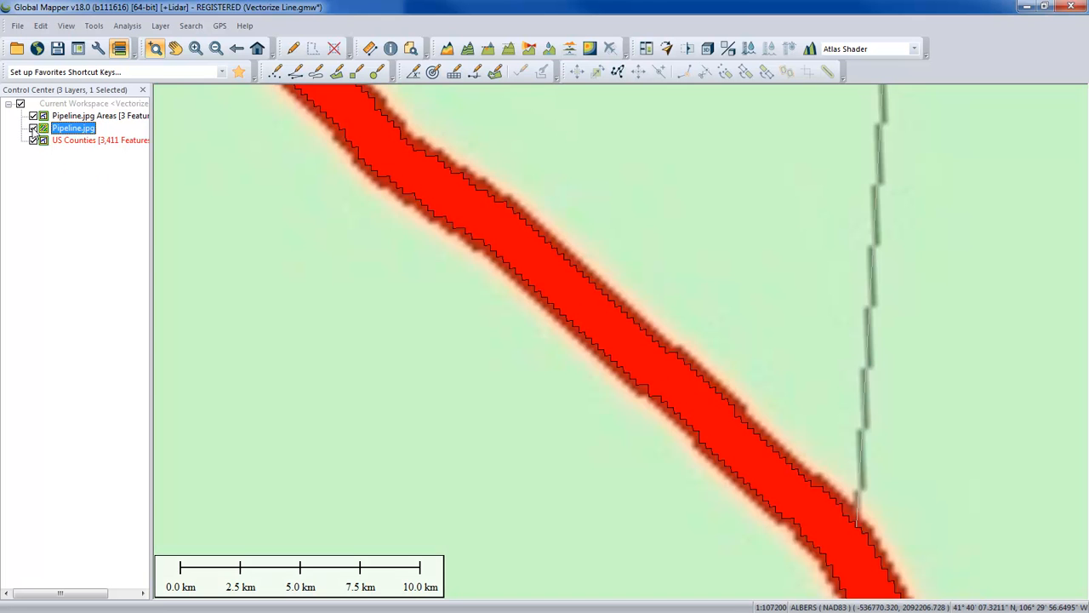
pyautogui.click(33, 129)
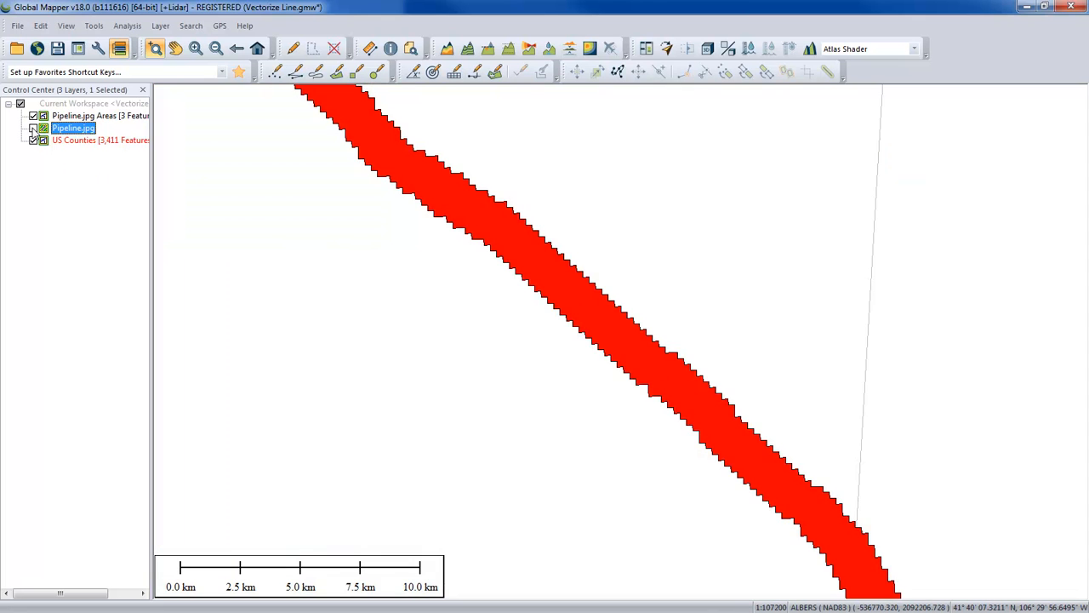
pyautogui.click(515, 300)
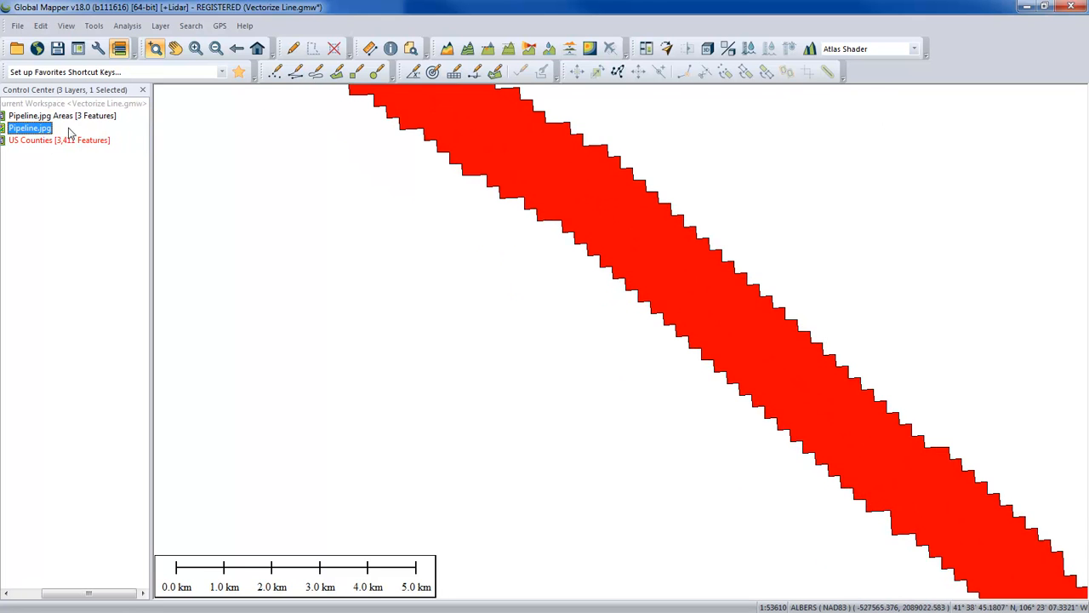
pyautogui.click(691, 229)
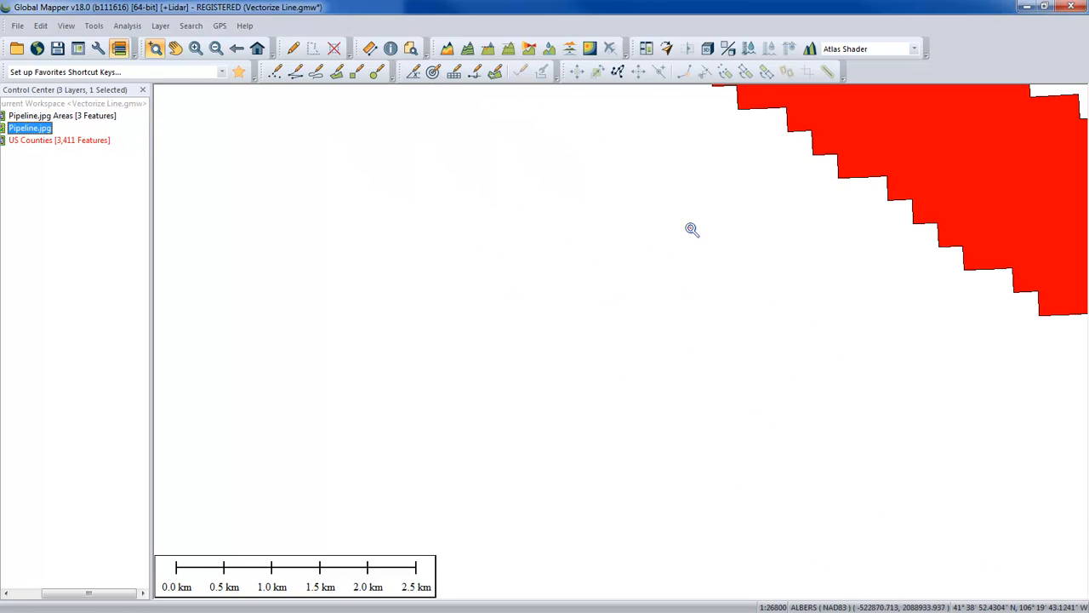
# - Compare the full extent of the generated areas with the Pipeline.jpg image to look for stray features
pyautogui.doubleClick(216, 48)
pyautogui.click(216, 49)
pyautogui.click(216, 48)
pyautogui.click(216, 48)
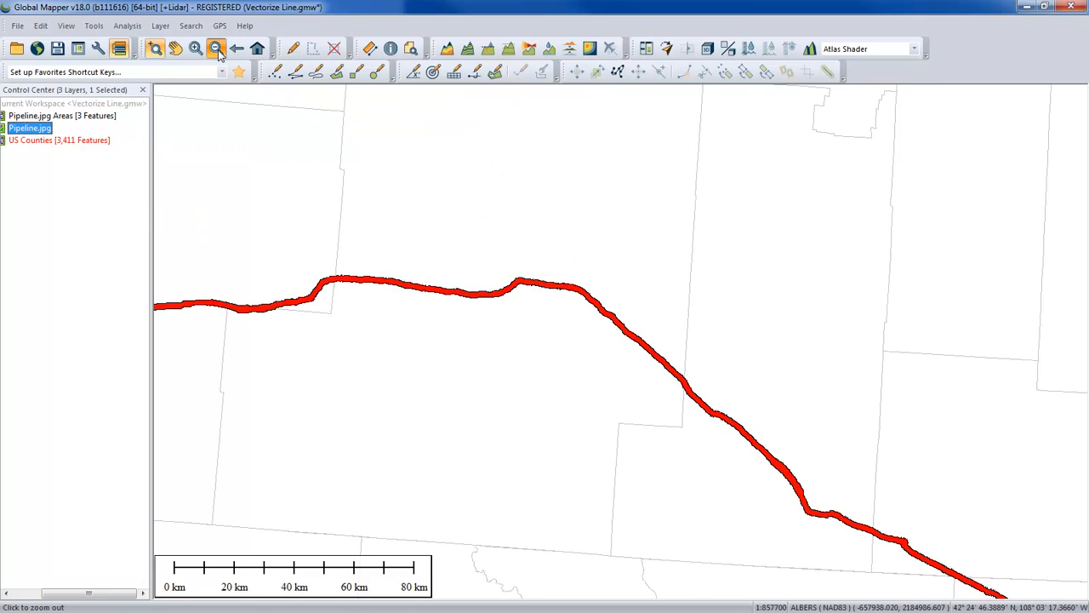
pyautogui.click(216, 49)
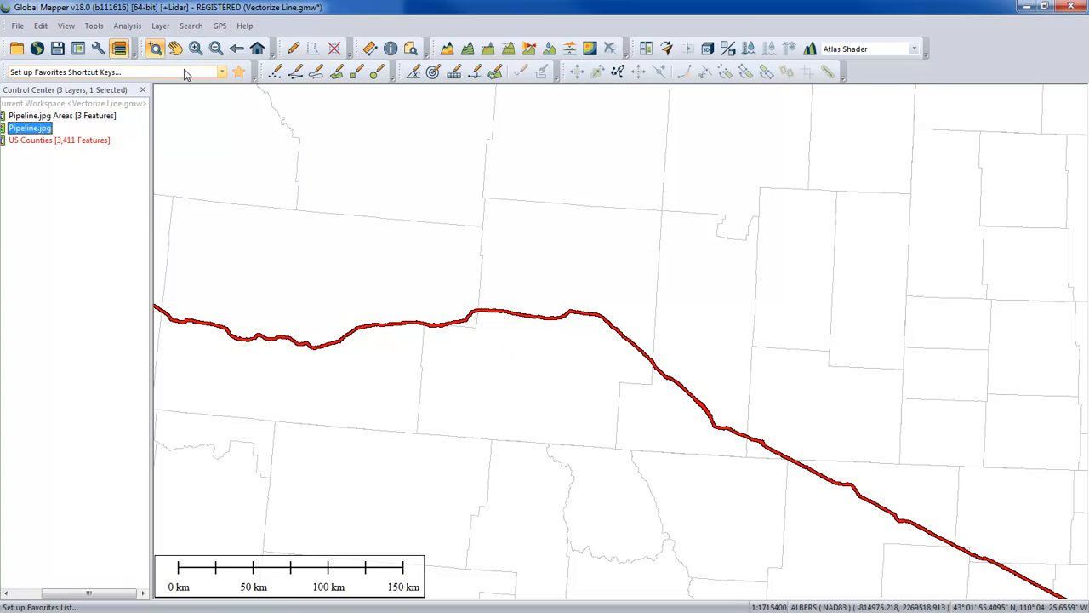
pyautogui.click(216, 49)
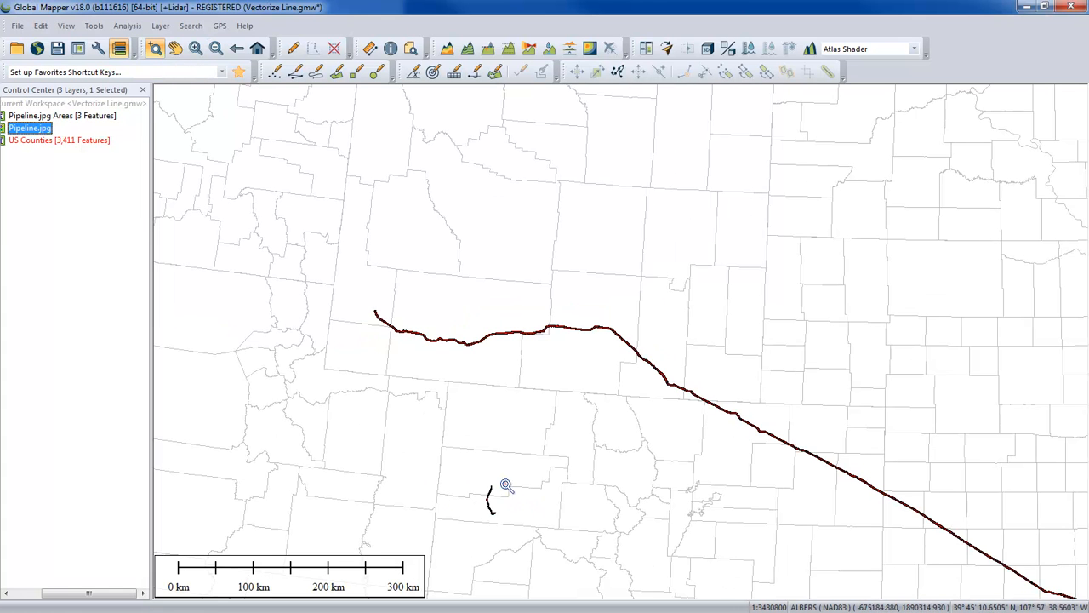
pyautogui.click(74, 302)
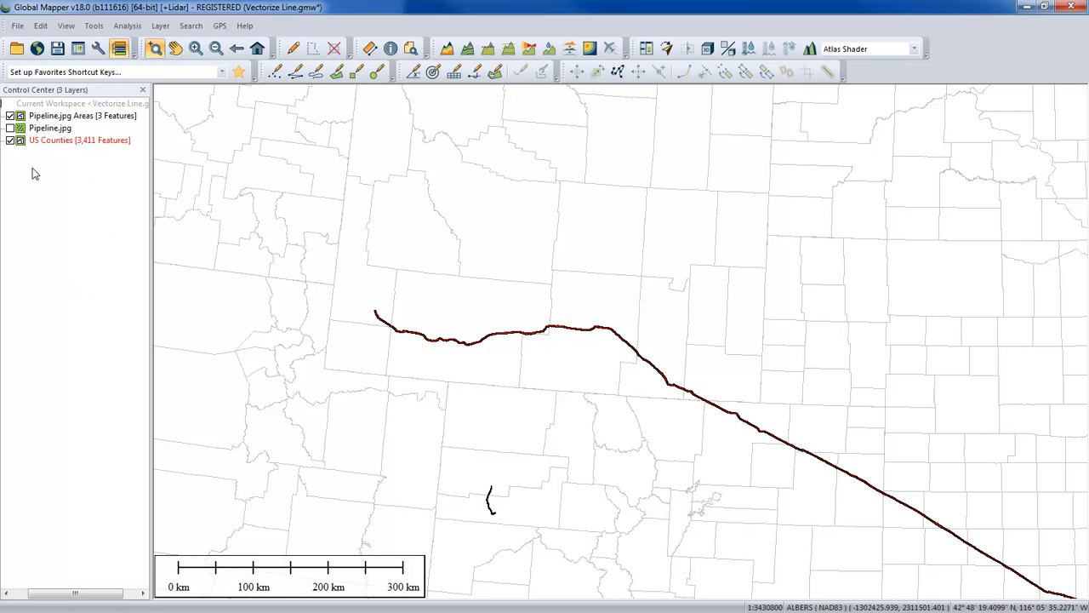
pyautogui.click(10, 127)
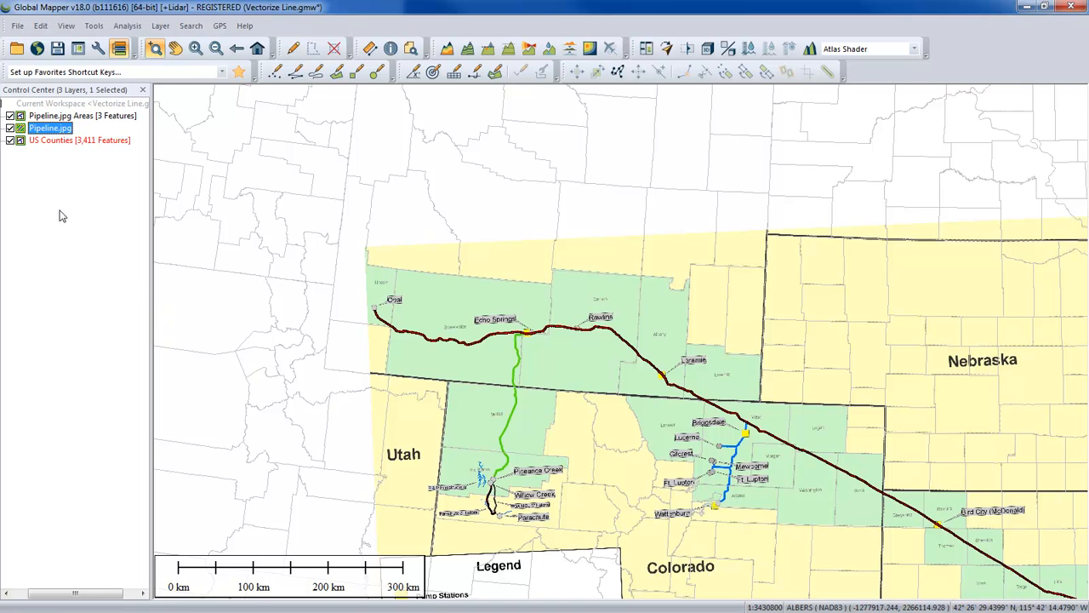
pyautogui.click(10, 127)
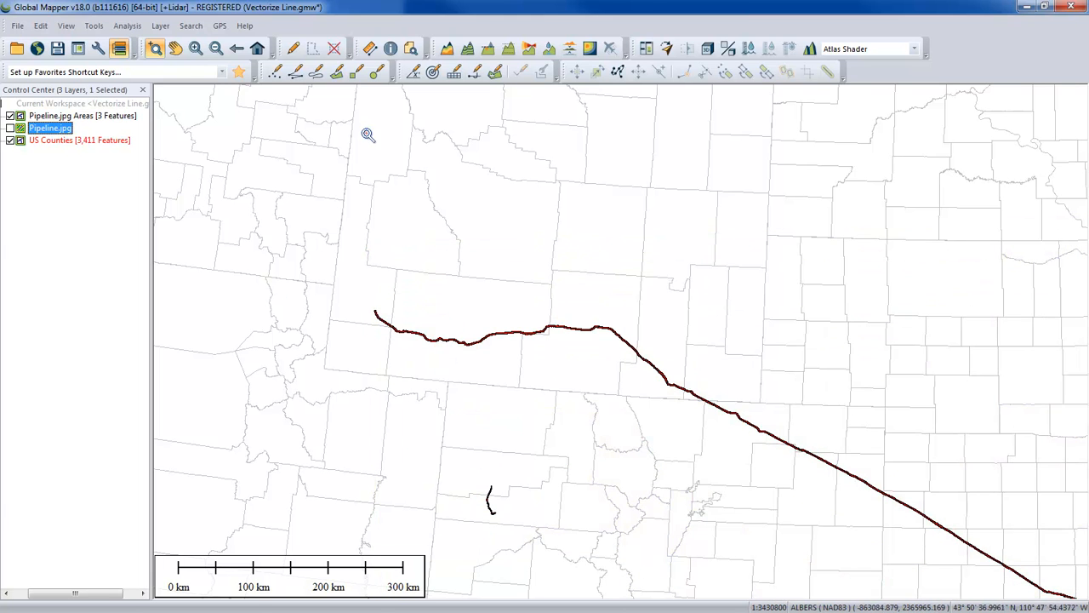
# - Delete the short stray area feature south of the main pipeline, near Piceance Creek and Parachute
pyautogui.click(292, 48)
pyautogui.moveTo(458, 471); pyautogui.dragTo(526, 536)
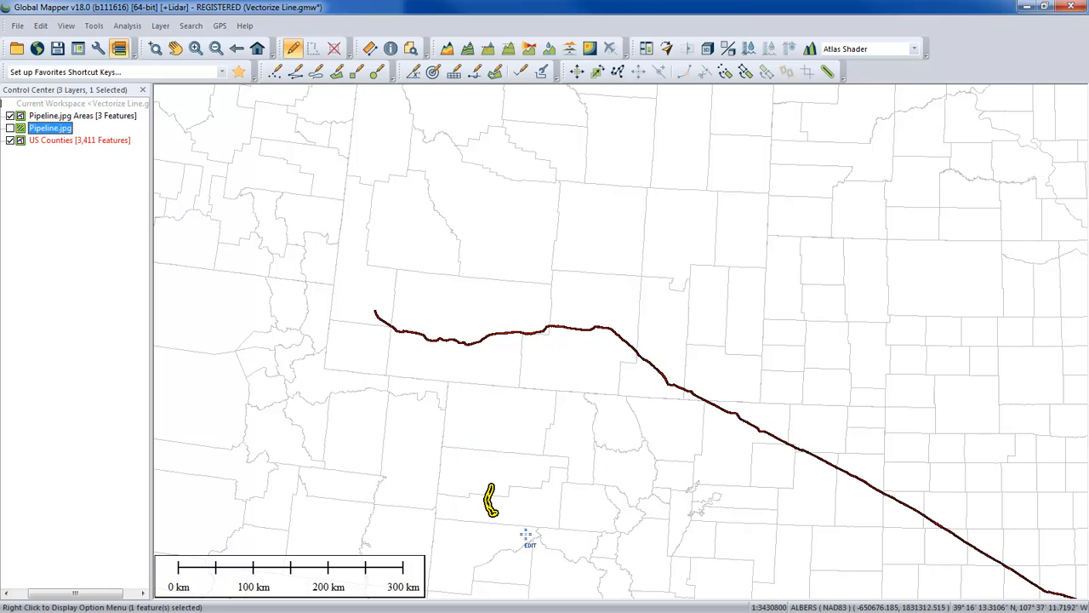
pyautogui.rightClick(549, 471)
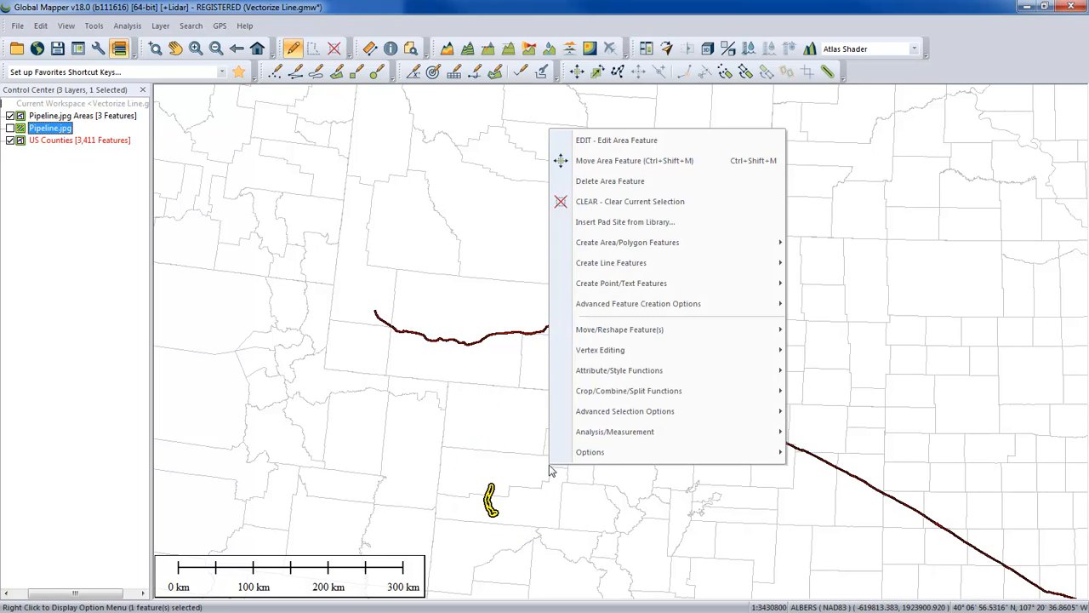
pyautogui.click(609, 181)
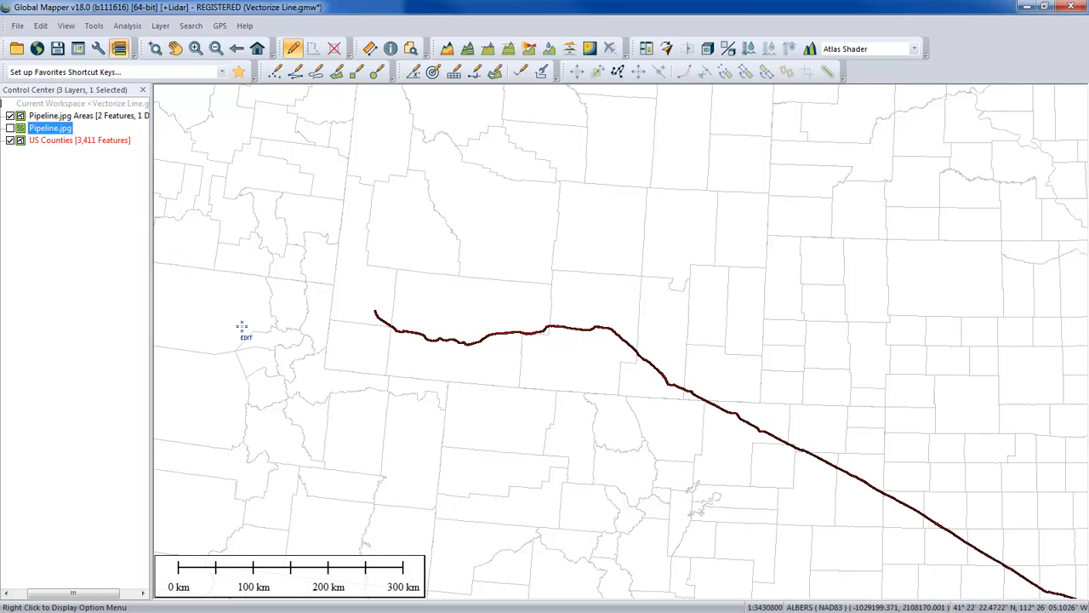
# - Check whether feature selection is allowed from the US Counties layer, leaving the setting as it is
pyautogui.click(108, 147)
pyautogui.rightClick(109, 147)
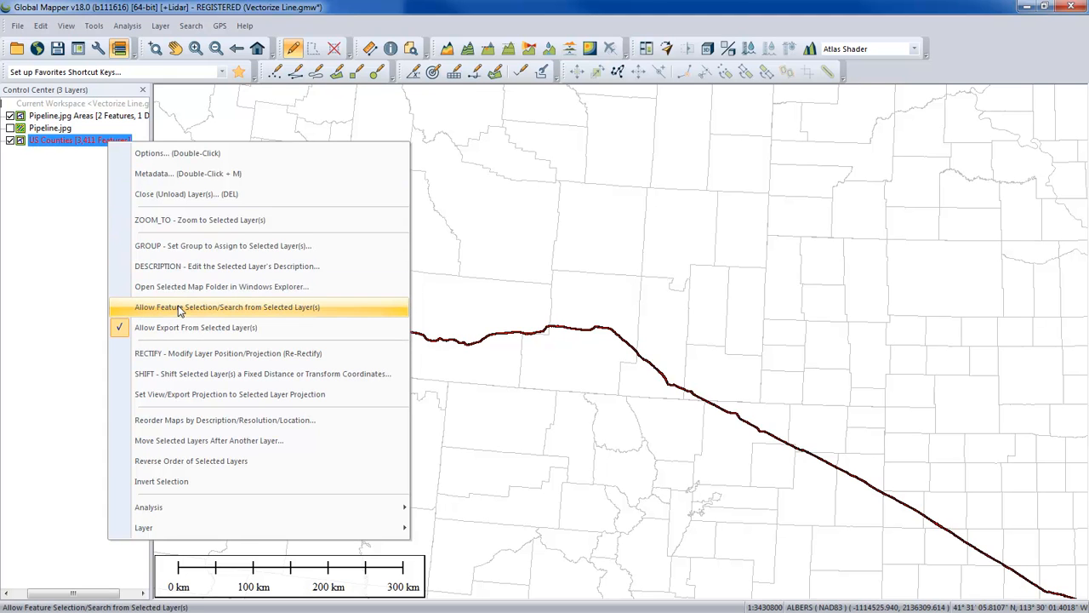
pyautogui.press('ctrl')
pyautogui.click(510, 20)
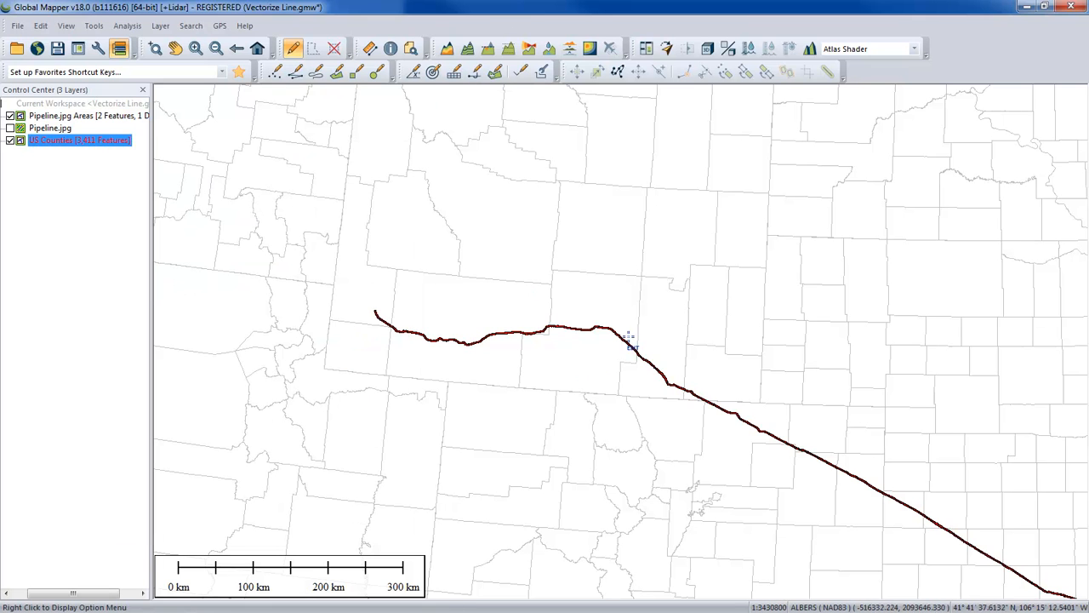
pyautogui.click(195, 49)
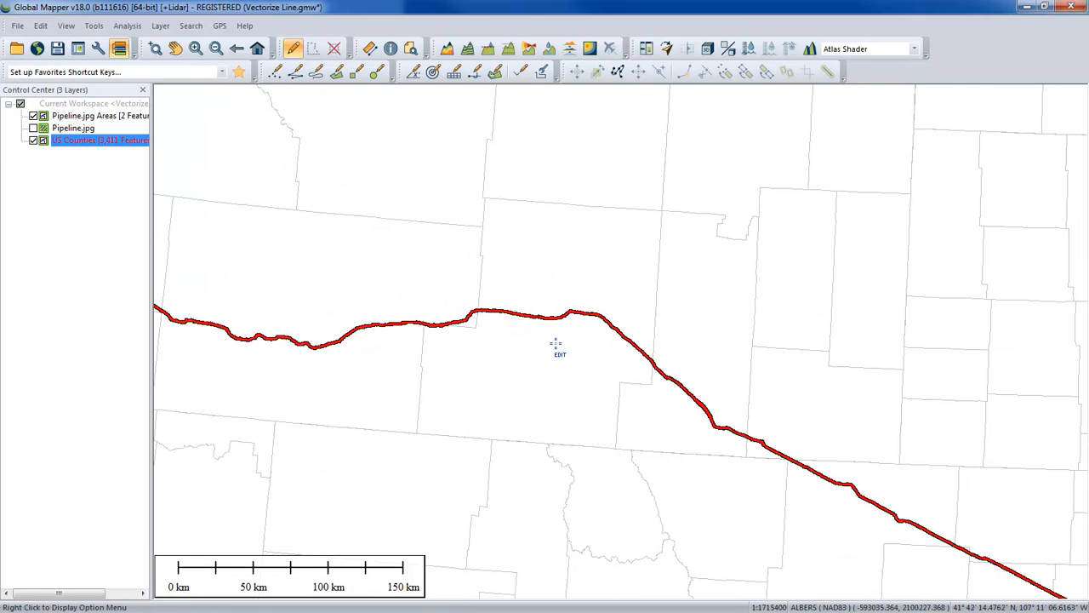
# - Smooth the main pipeline area feature using the SMOOTH vertex editing operation to soften its jagged, pixelated edges
pyautogui.click(155, 49)
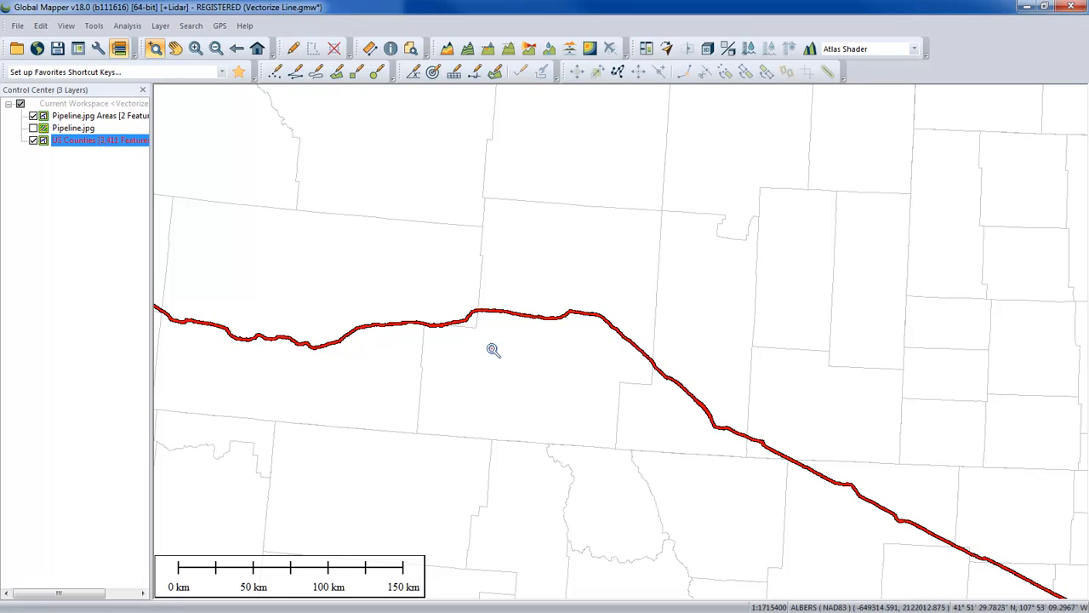
pyautogui.moveTo(524, 286); pyautogui.dragTo(625, 358)
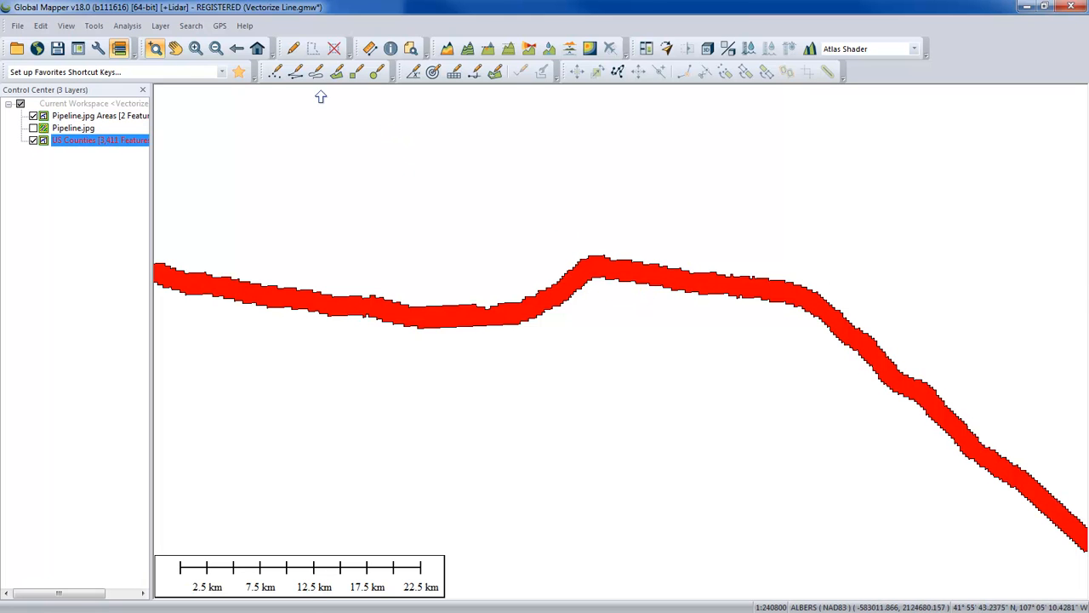
pyautogui.click(291, 49)
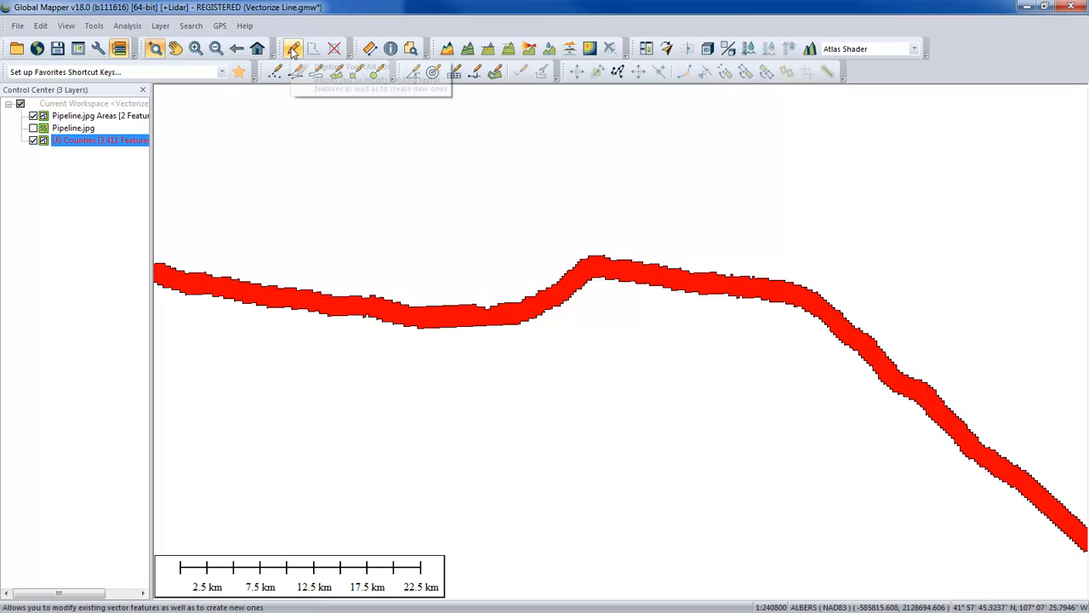
pyautogui.click(589, 277)
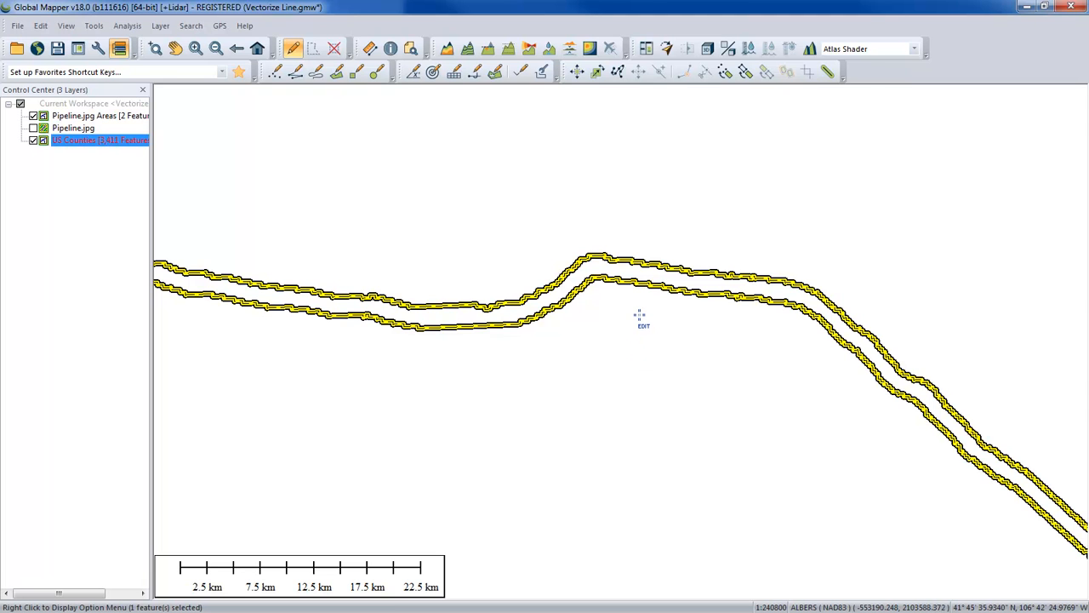
pyautogui.rightClick(640, 317)
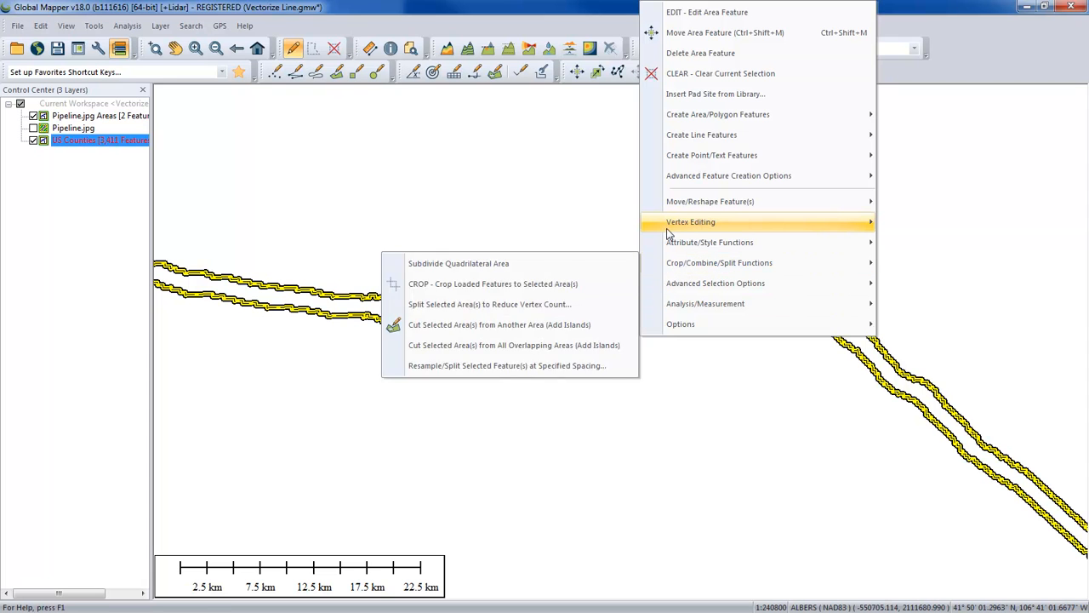
pyautogui.moveTo(667, 225)
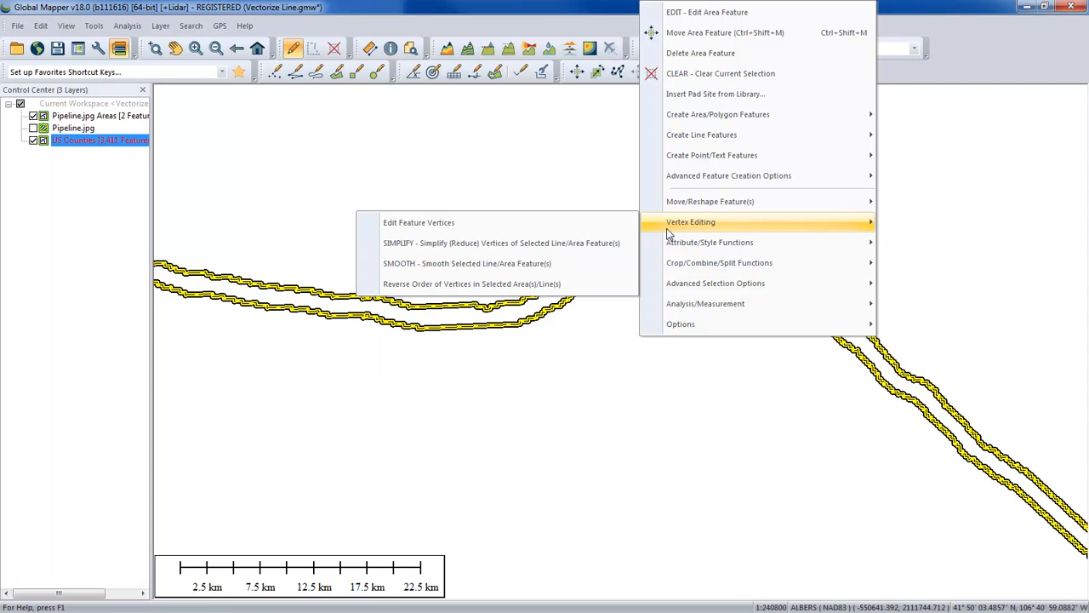
pyautogui.click(493, 268)
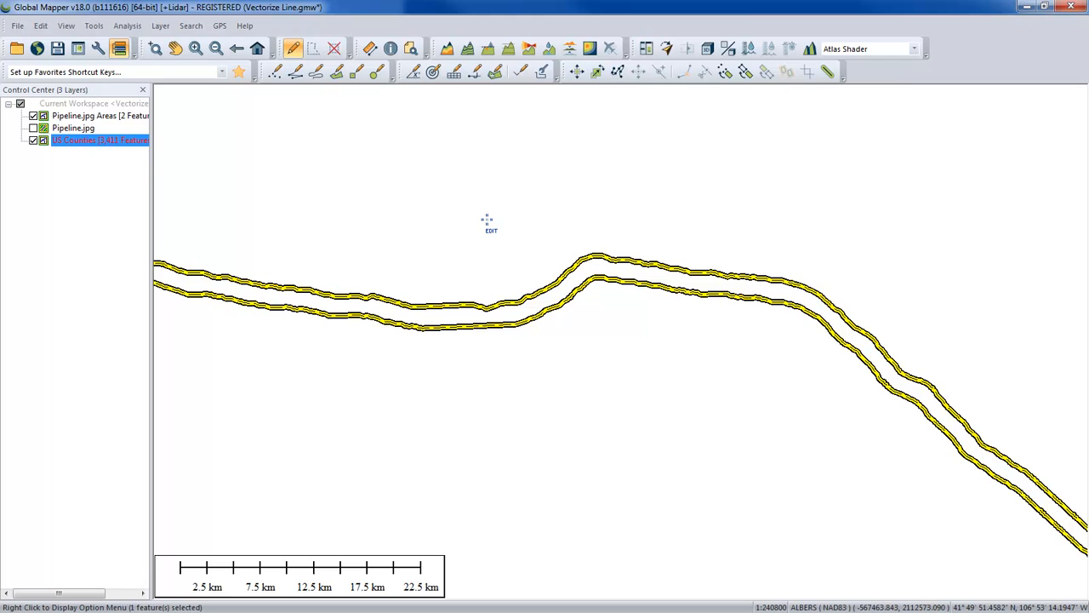
# - Run the SMOOTH command repeatedly from the favorites on the selected pipeline area until its edges look clean, then clear the selection
pyautogui.click(221, 72)
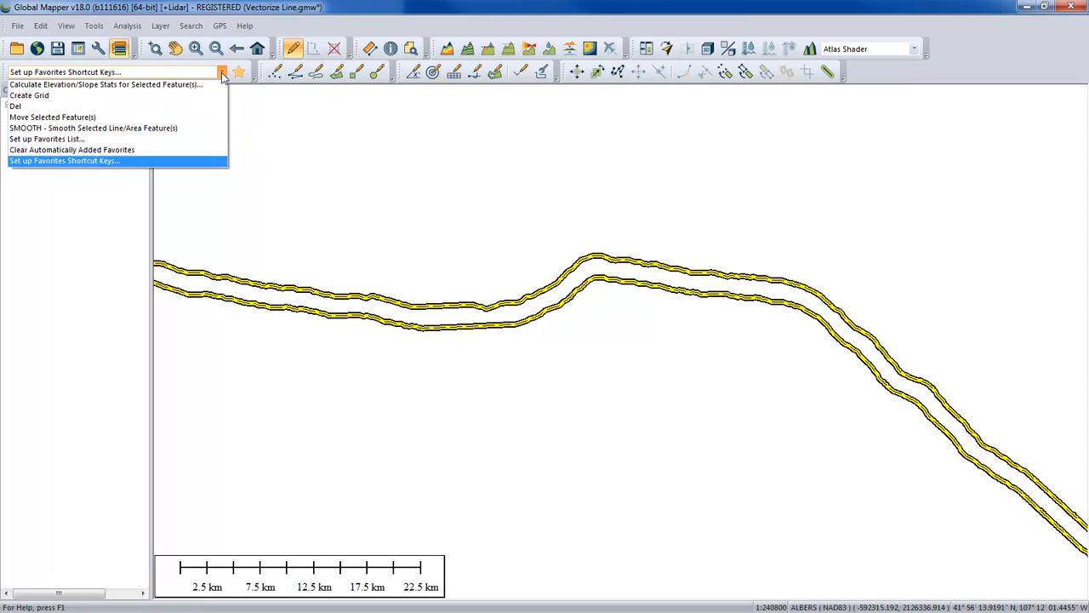
pyautogui.click(148, 129)
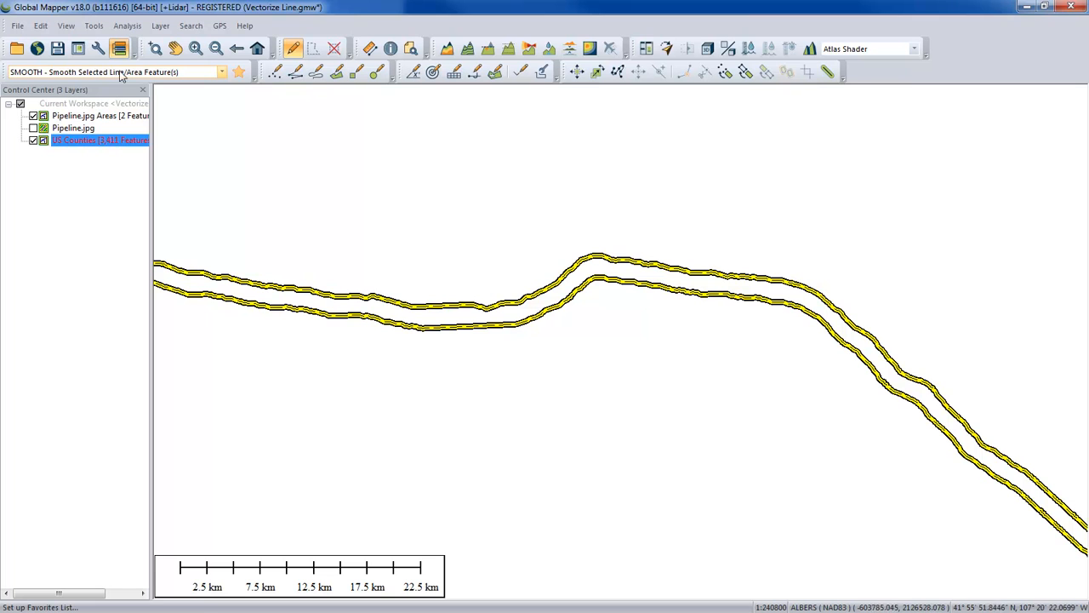
pyautogui.click(240, 73)
pyautogui.click(241, 74)
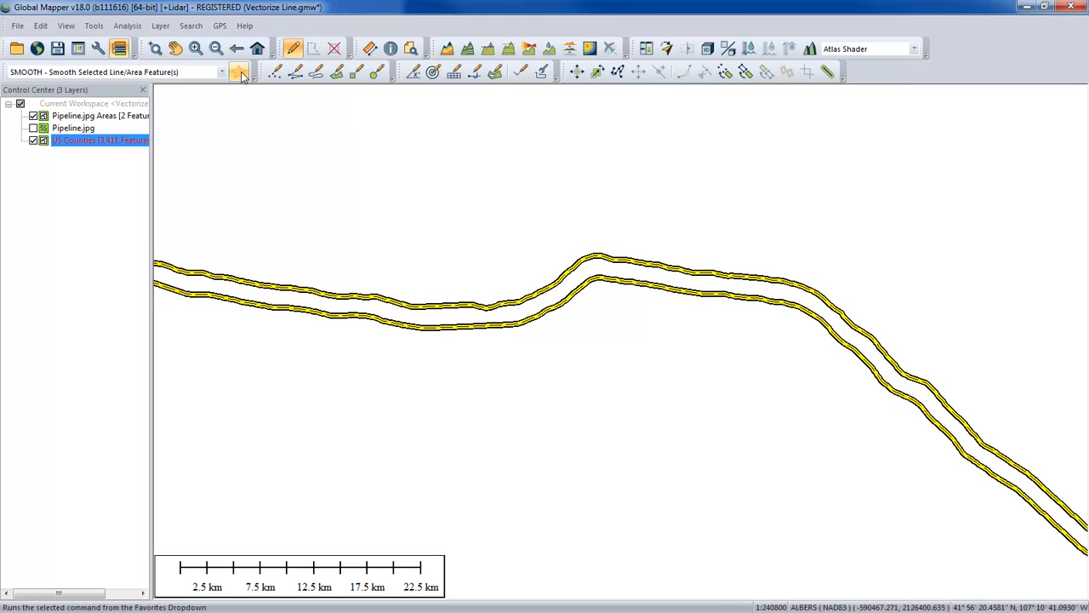
pyautogui.click(240, 73)
pyautogui.click(241, 73)
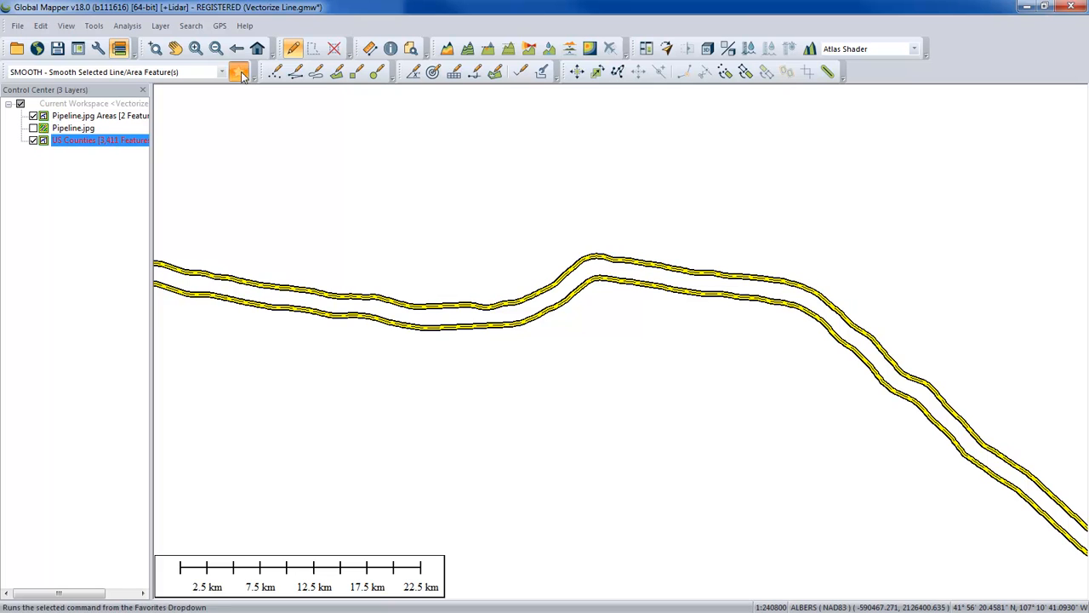
pyautogui.click(241, 73)
pyautogui.click(241, 73)
pyautogui.click(241, 73)
pyautogui.click(241, 73)
pyautogui.click(241, 73)
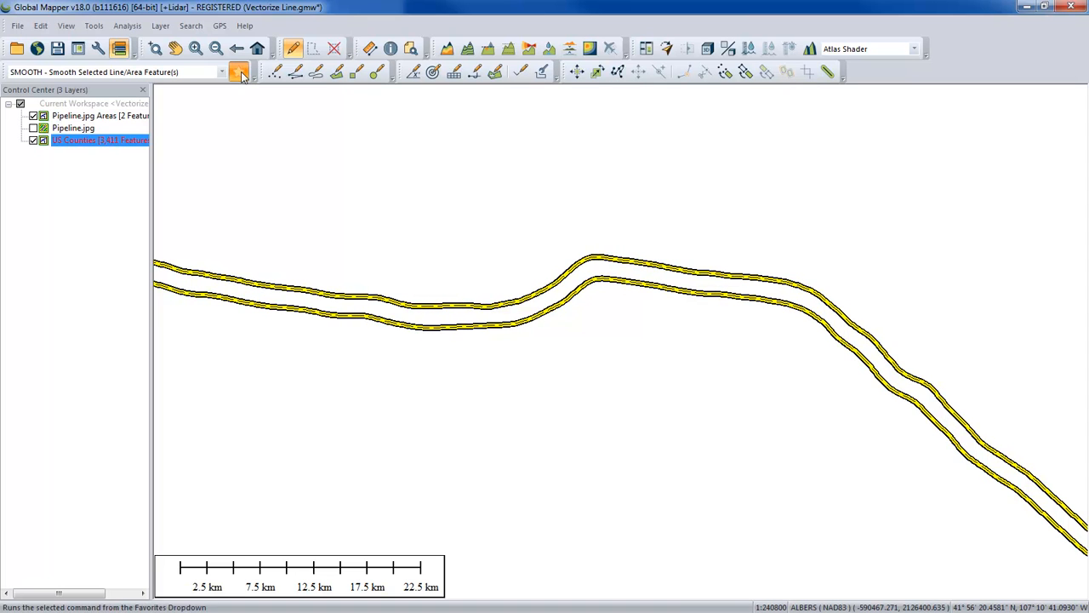
pyautogui.click(516, 195)
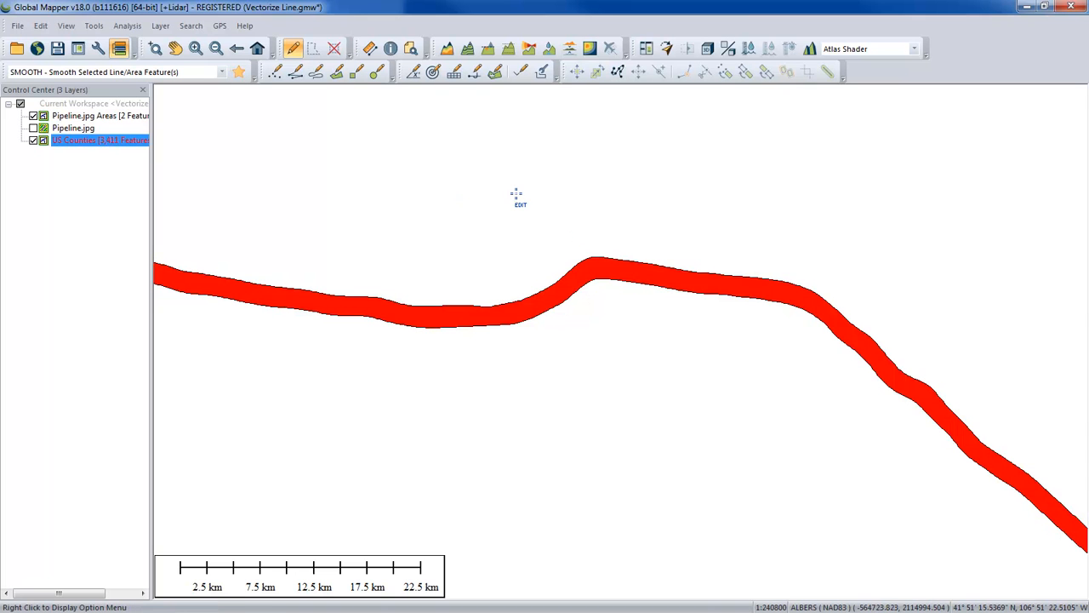
# - Simplify the vertices of the smoothed pipeline area using the offered horizontal and vertical thresholds, and clear the selection
pyautogui.click(618, 262)
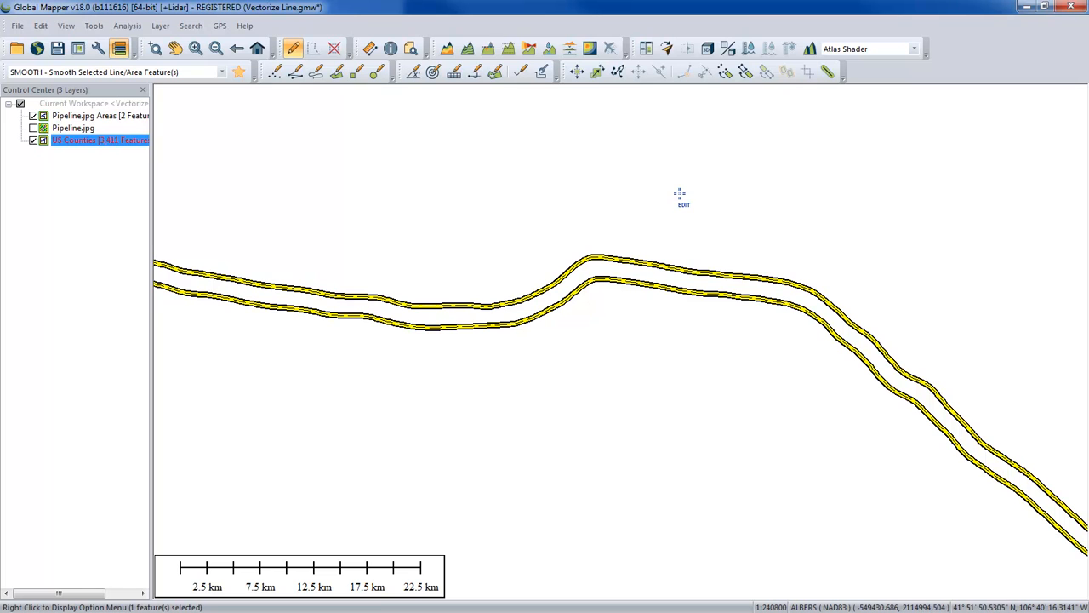
pyautogui.rightClick(589, 161)
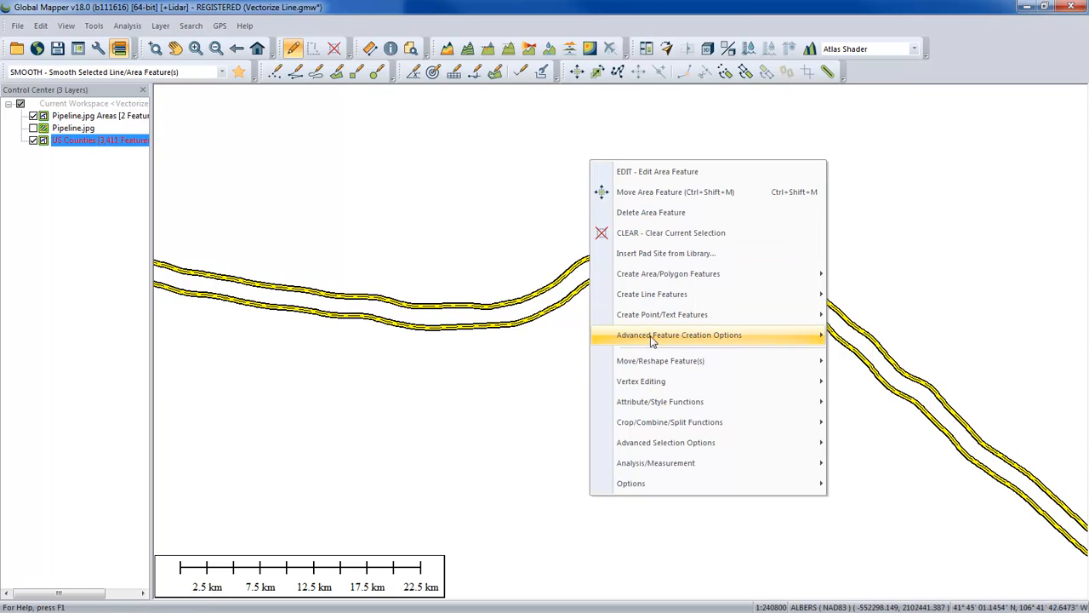
pyautogui.moveTo(654, 384)
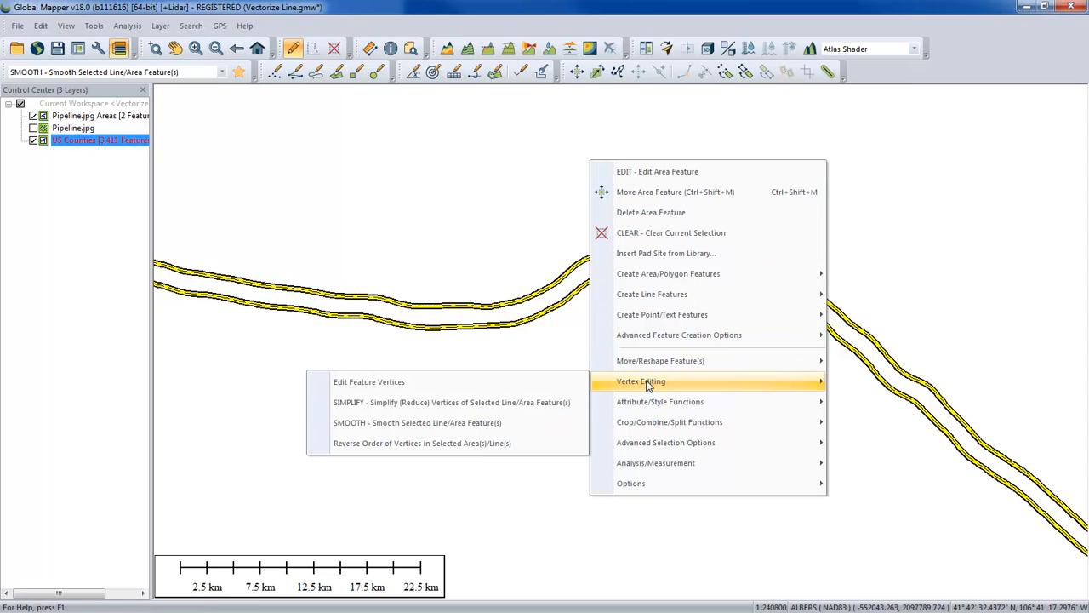
pyautogui.click(481, 405)
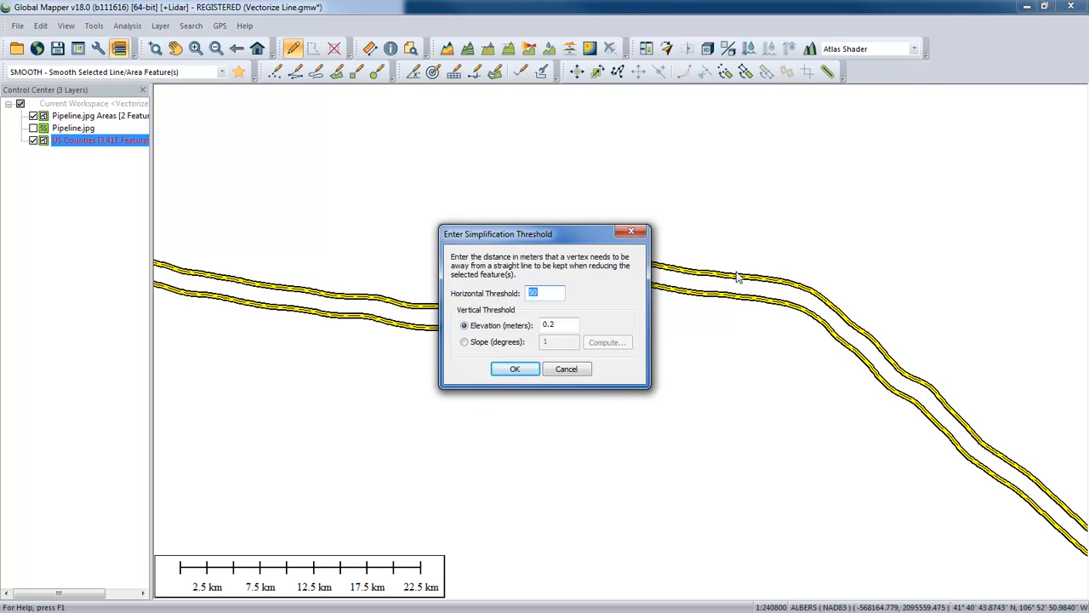
pyautogui.click(551, 293)
pyautogui.click(515, 369)
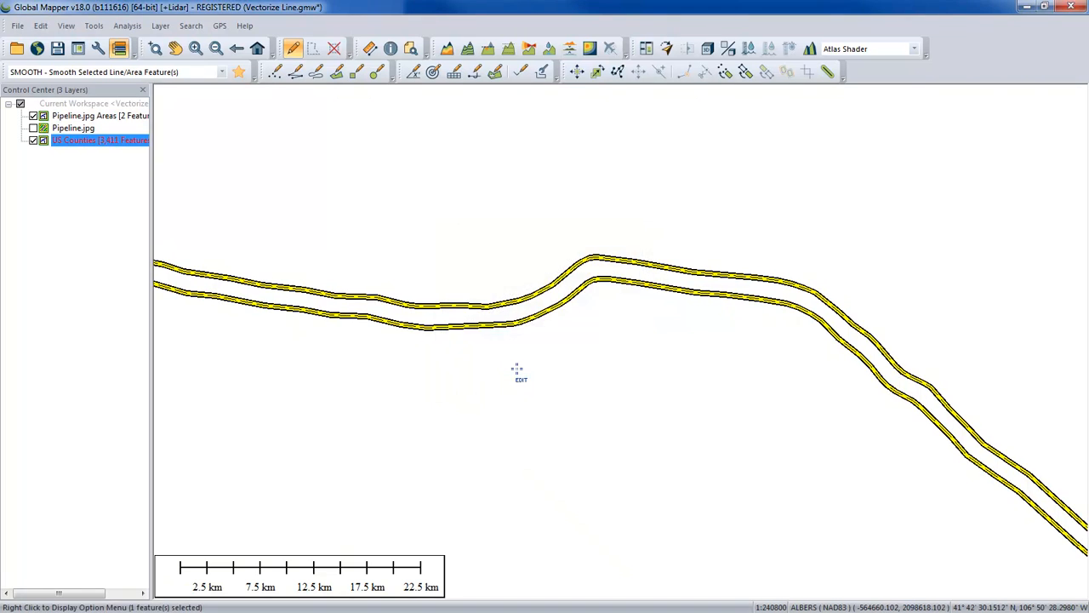
pyautogui.click(667, 317)
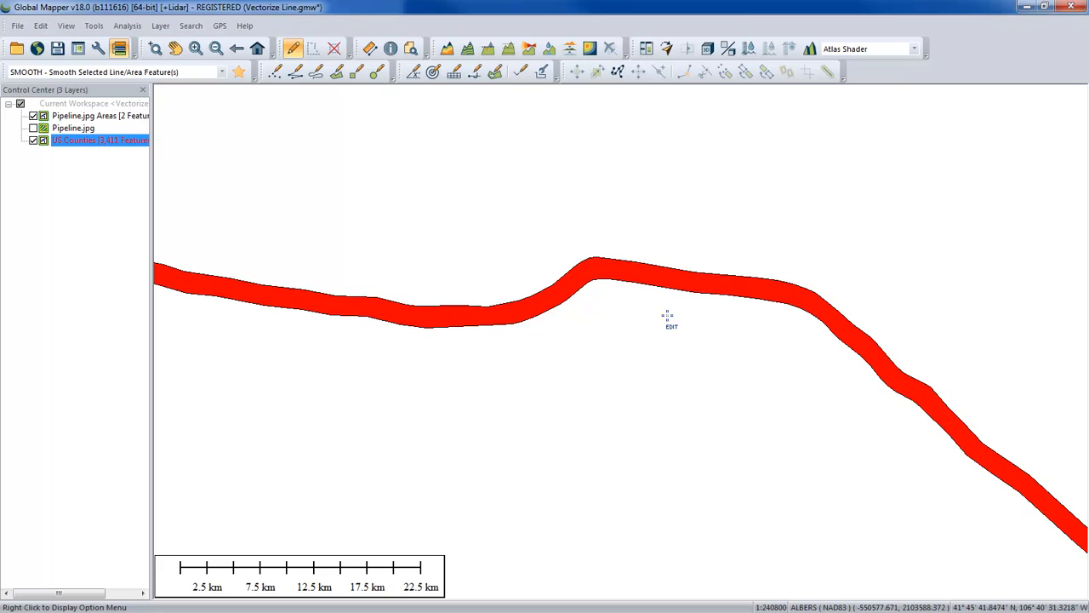
# - Create area skeleton/center lines from the pipeline area as Unclassified Line Features in the User Created Features layer
pyautogui.scroll(-2, 671, 317)
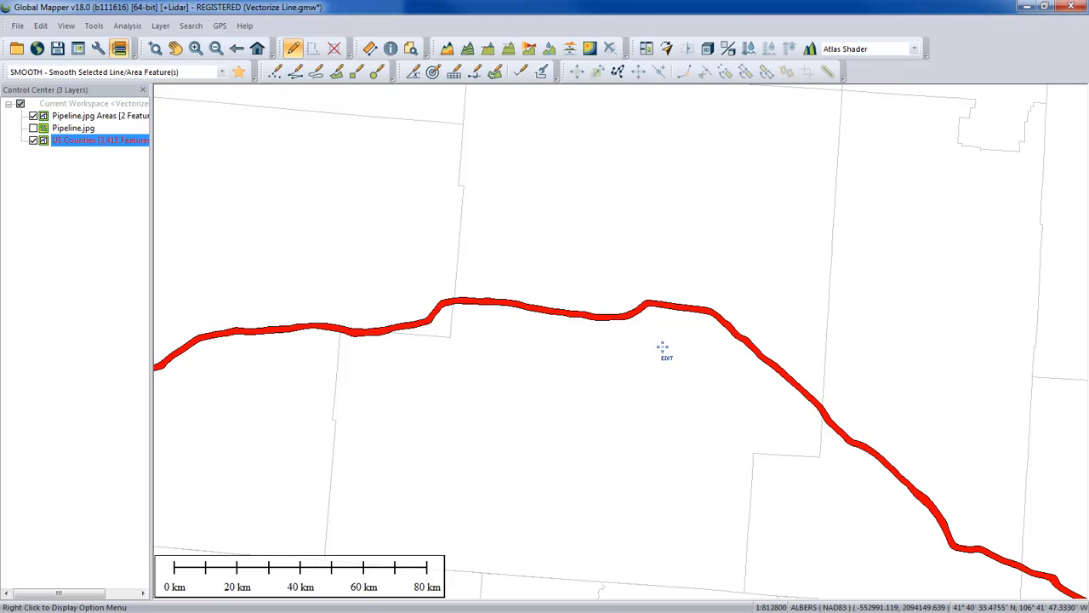
pyautogui.scroll(2, 663, 348)
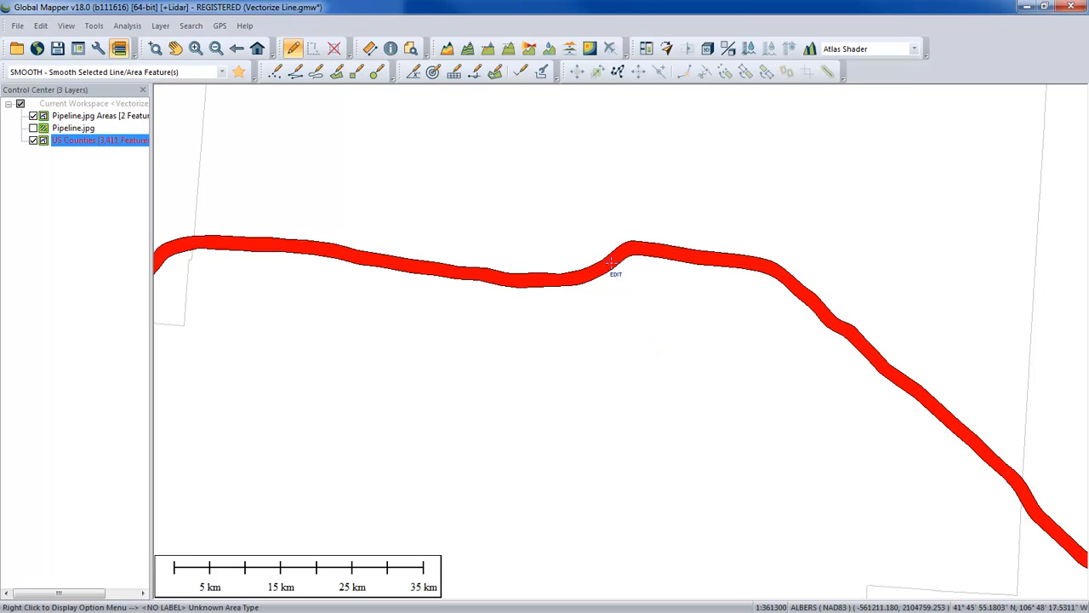
pyautogui.click(665, 254)
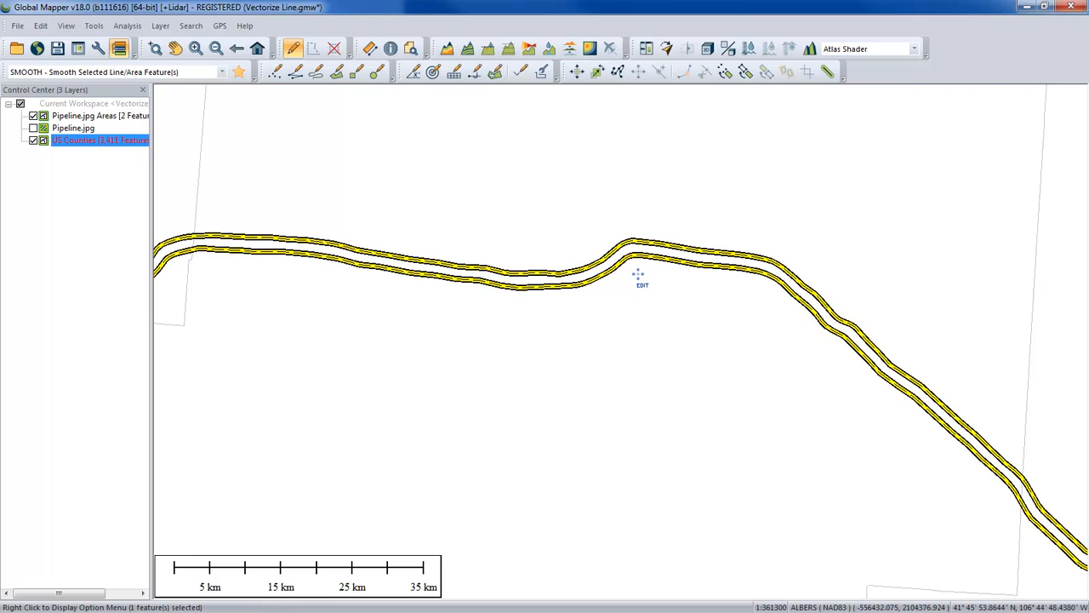
pyautogui.rightClick(646, 154)
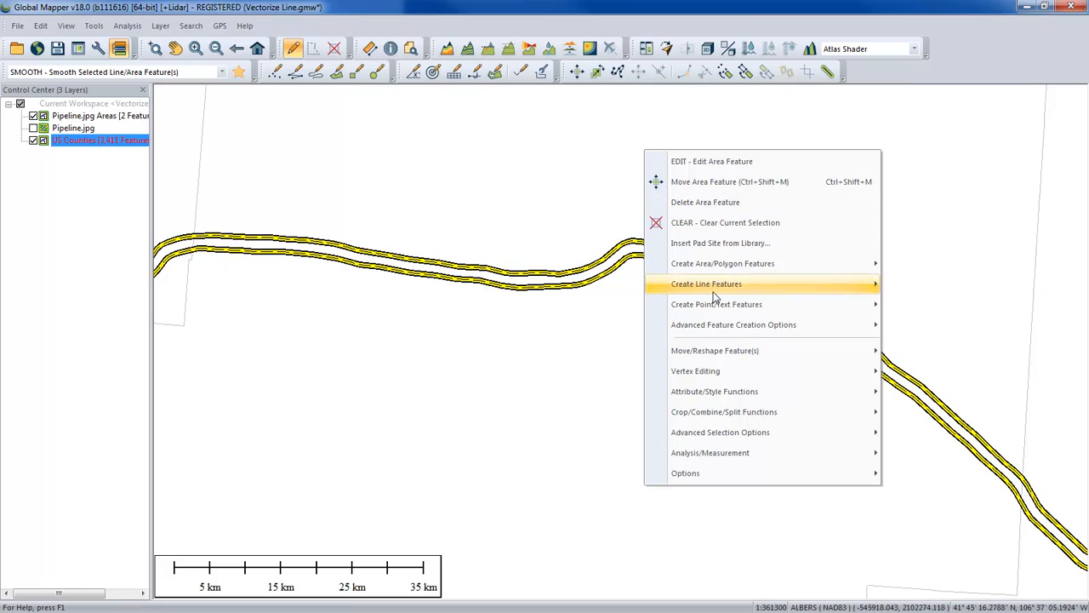
pyautogui.moveTo(715, 328)
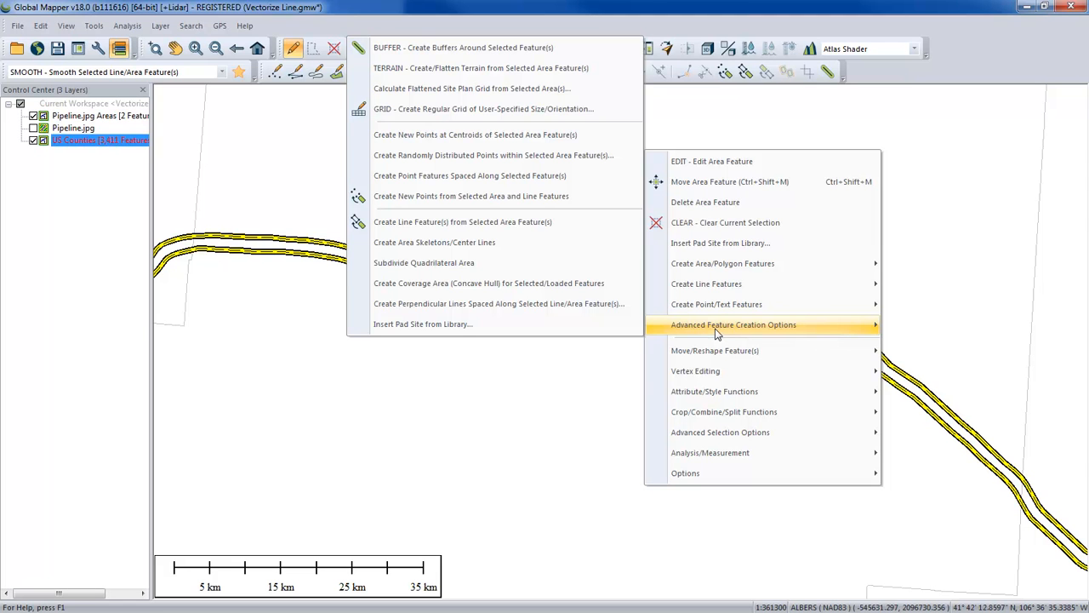
pyautogui.click(455, 247)
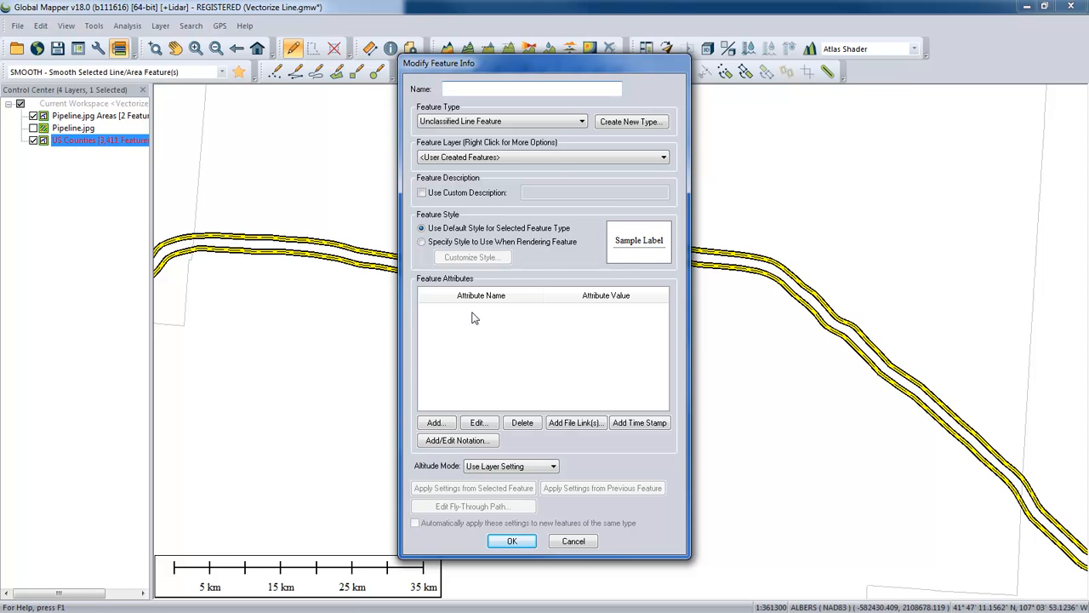
pyautogui.click(514, 542)
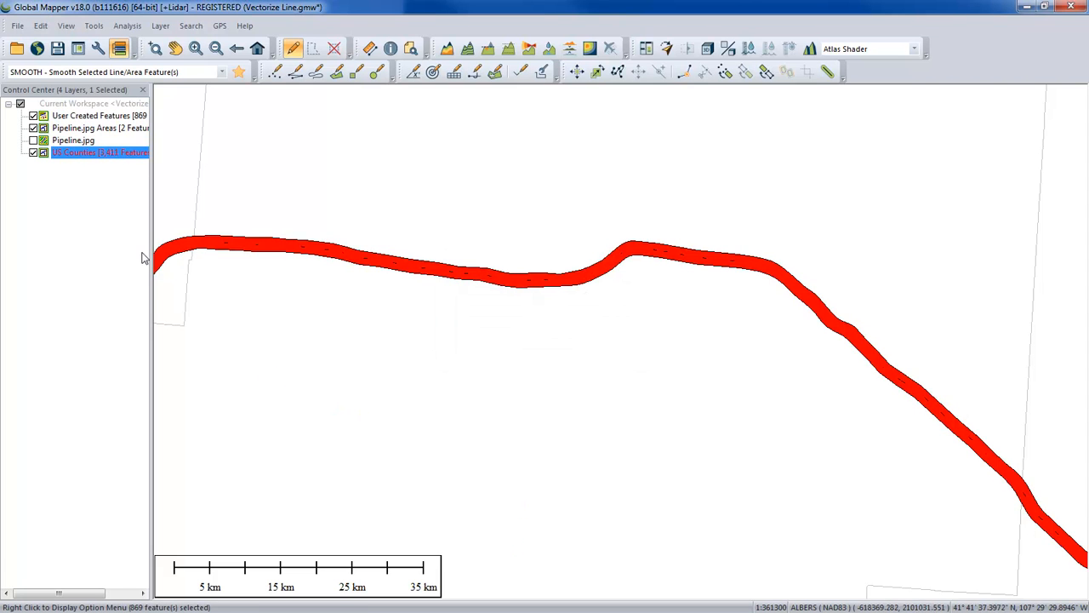
# - Hide the Pipeline.jpg Areas layer, clear the line selection and review the generated center line along the pipeline route
pyautogui.click(39, 154)
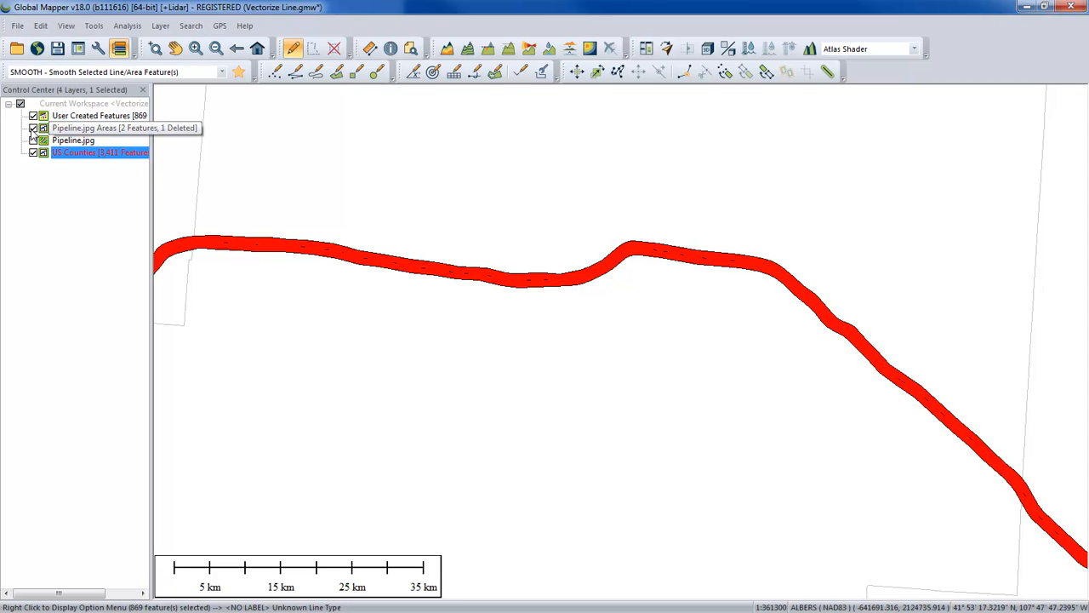
pyautogui.click(33, 129)
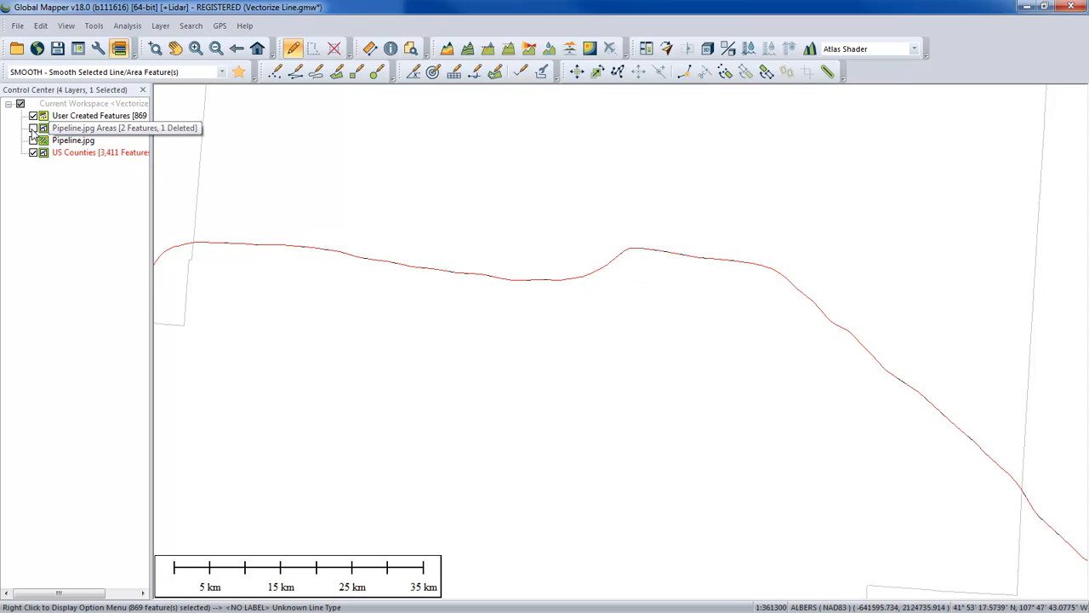
pyautogui.click(477, 327)
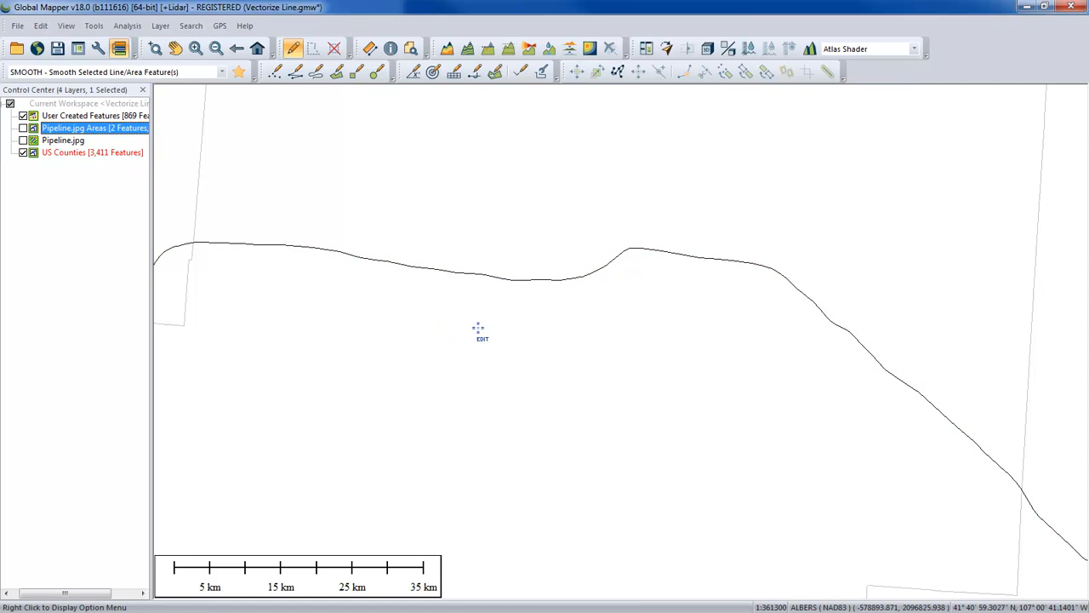
pyautogui.click(155, 49)
pyautogui.rightClick(419, 250)
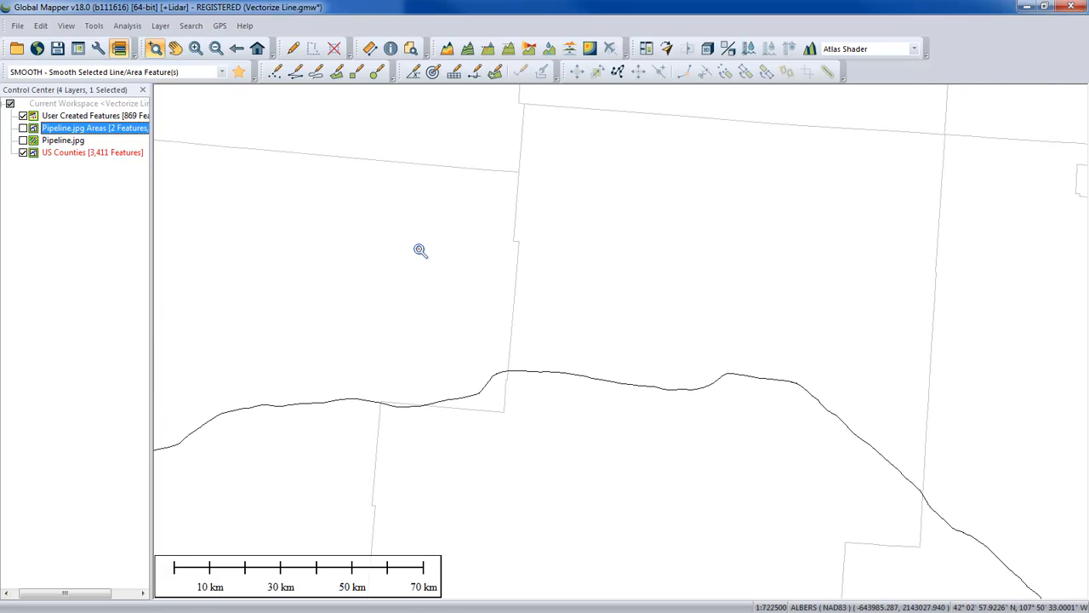
pyautogui.rightClick(586, 417)
pyautogui.rightClick(585, 418)
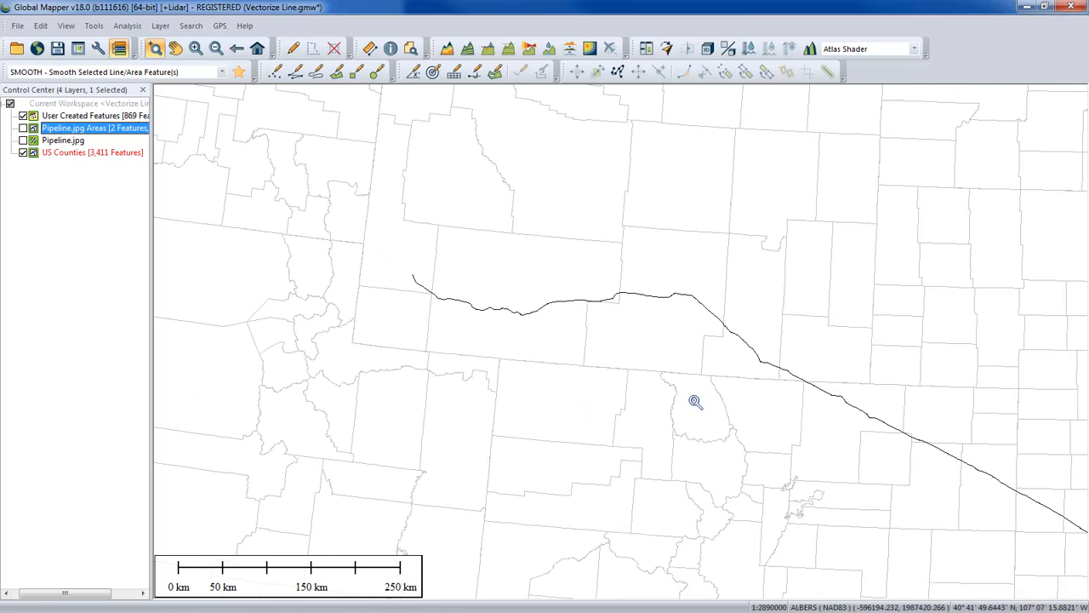
pyautogui.moveTo(858, 437); pyautogui.dragTo(713, 405)
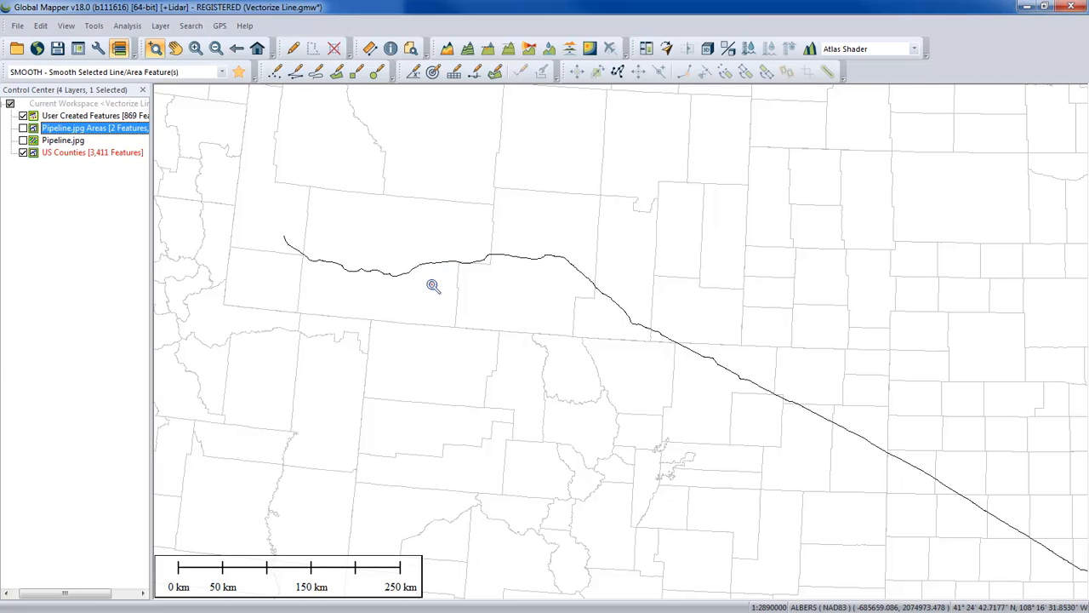
# - Examine a short stretch of the center line up close, selecting individual segments to check how the line is divided
pyautogui.click(292, 48)
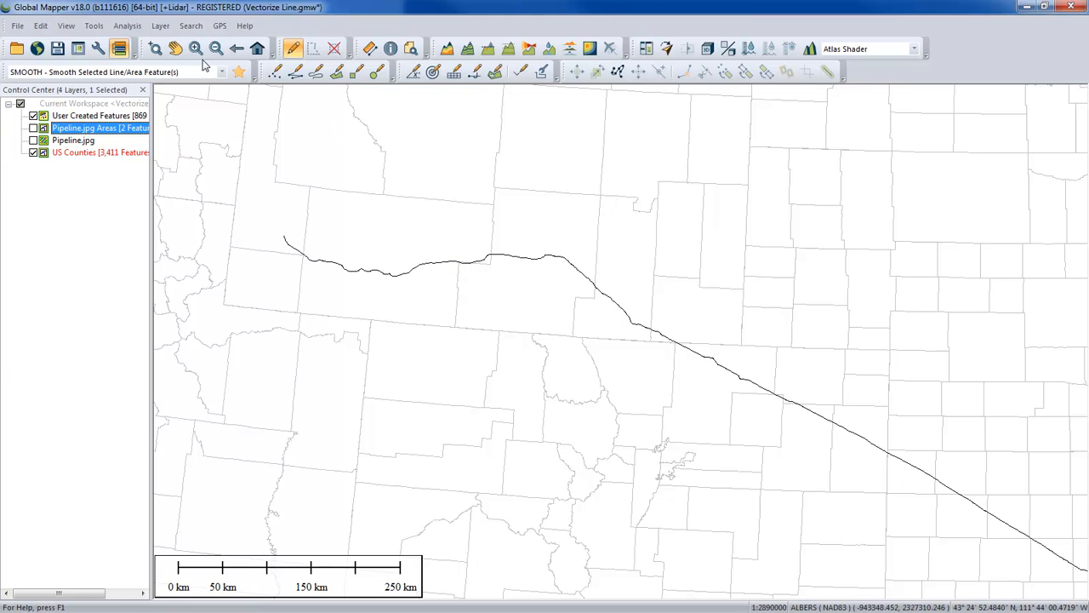
pyautogui.click(154, 49)
pyautogui.moveTo(430, 240); pyautogui.dragTo(458, 276)
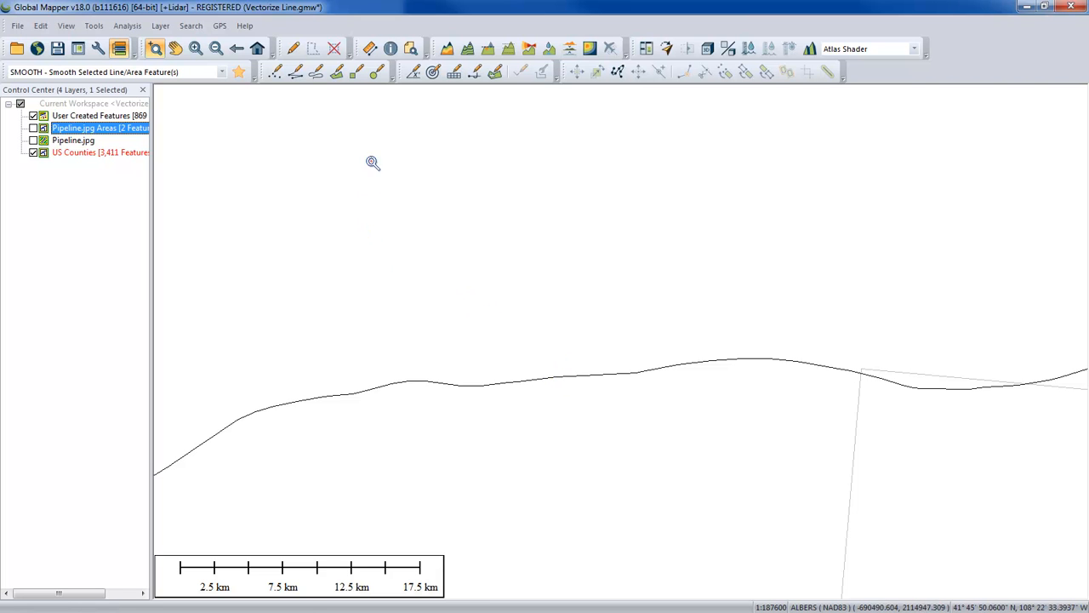
pyautogui.click(294, 51)
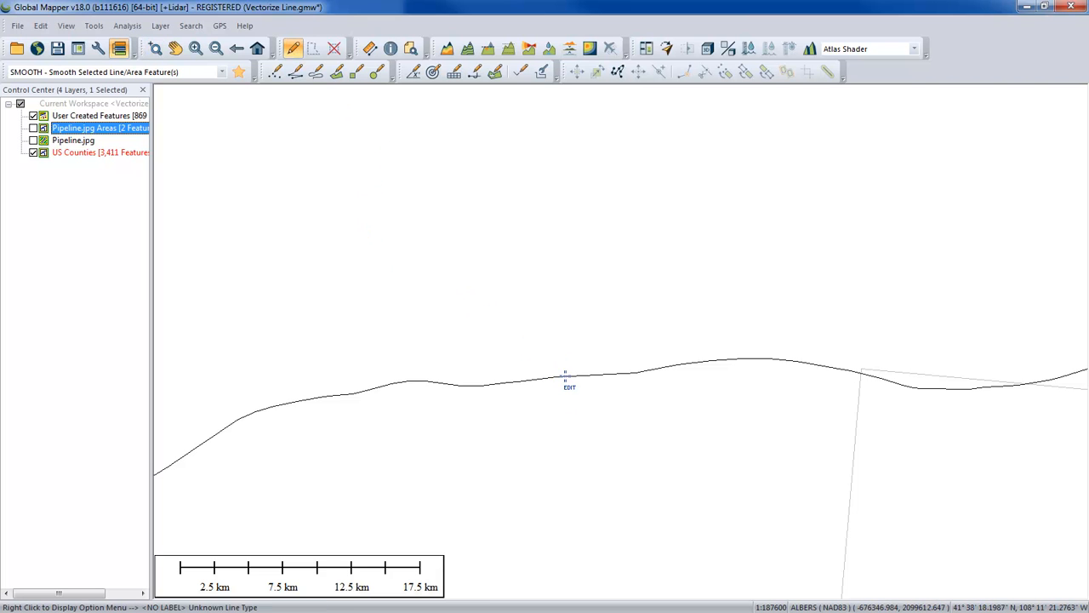
pyautogui.click(565, 375)
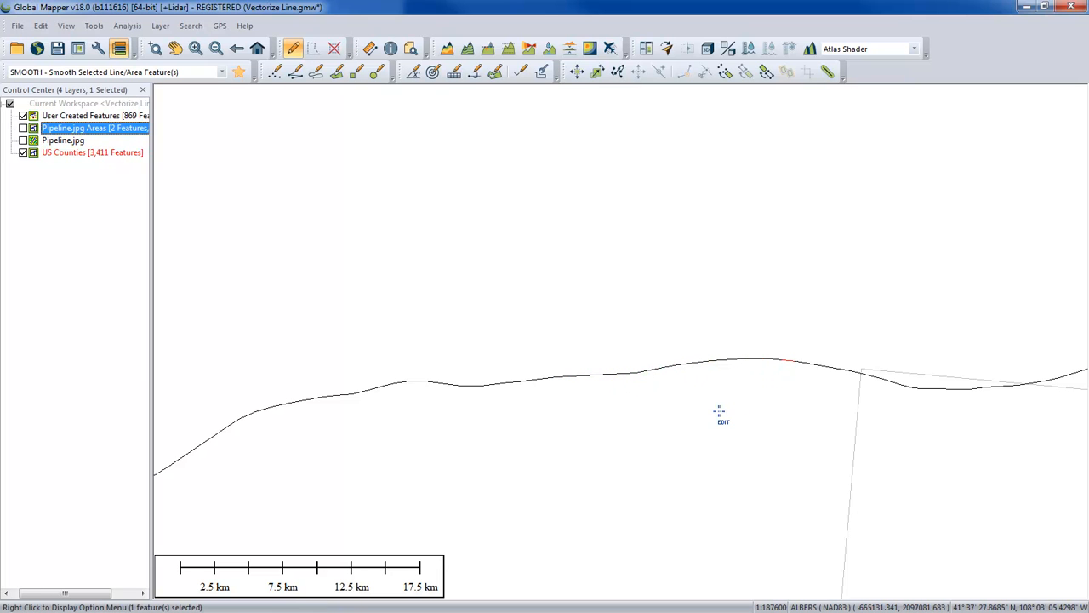
pyautogui.rightClick(410, 173)
pyautogui.click(734, 236)
pyautogui.rightClick(735, 236)
# - Select all center line segments along the entire pipeline route
pyautogui.click(155, 49)
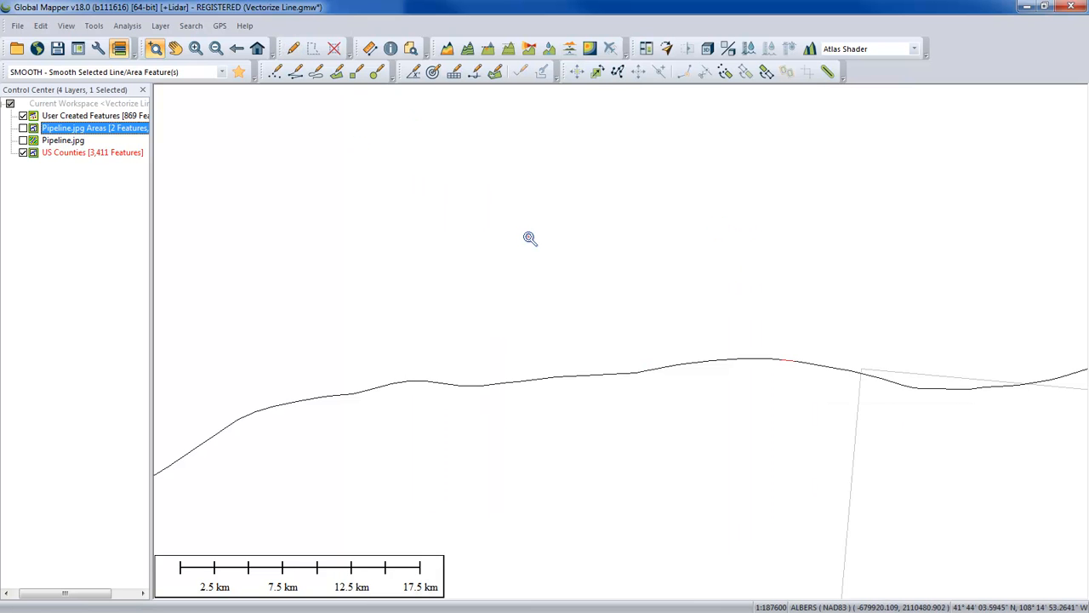
pyautogui.rightClick(528, 236)
pyautogui.rightClick(530, 254)
pyautogui.rightClick(544, 269)
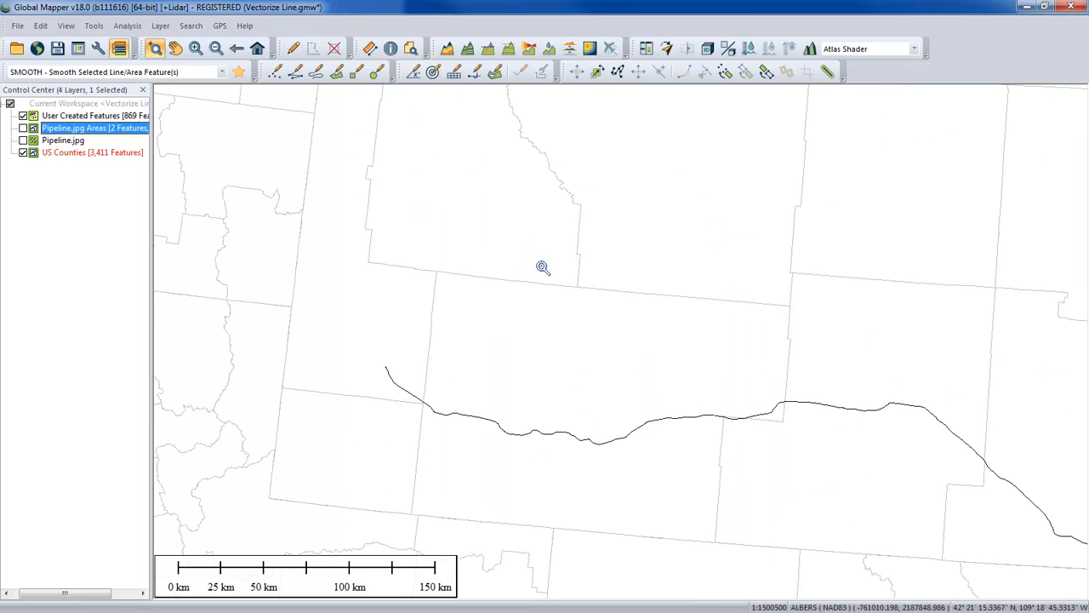
pyautogui.rightClick(667, 342)
pyautogui.rightClick(852, 418)
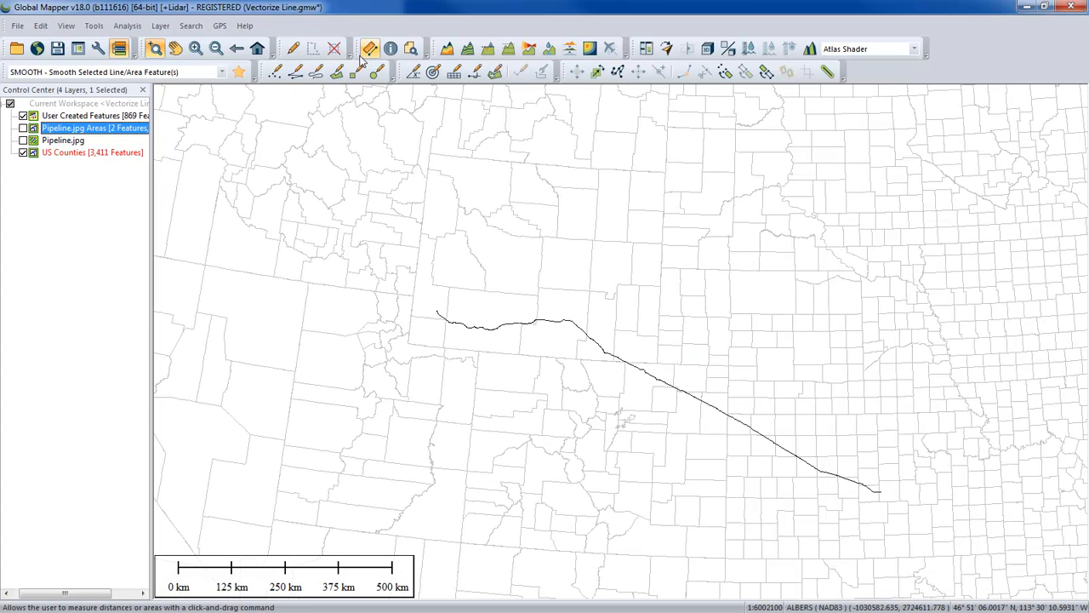
pyautogui.click(293, 48)
pyautogui.moveTo(413, 270); pyautogui.dragTo(902, 537)
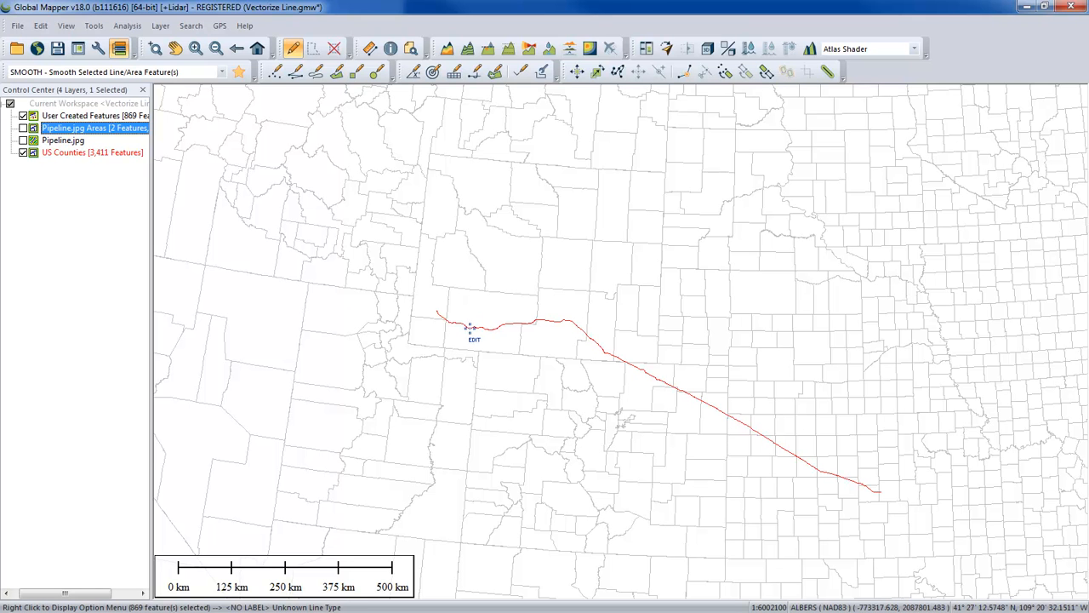
pyautogui.click(93, 116)
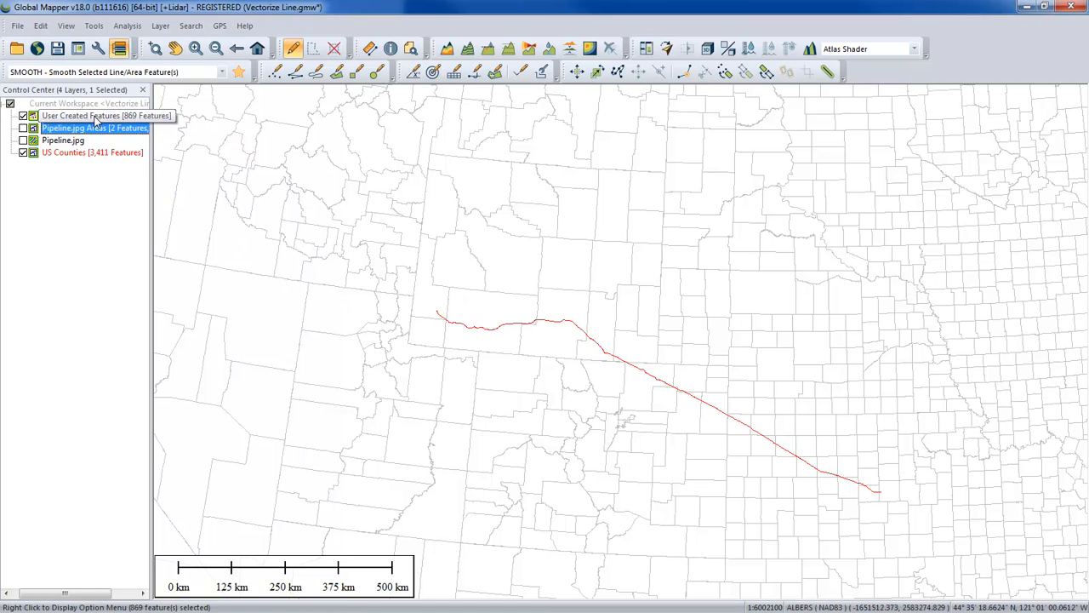
pyautogui.rightClick(94, 117)
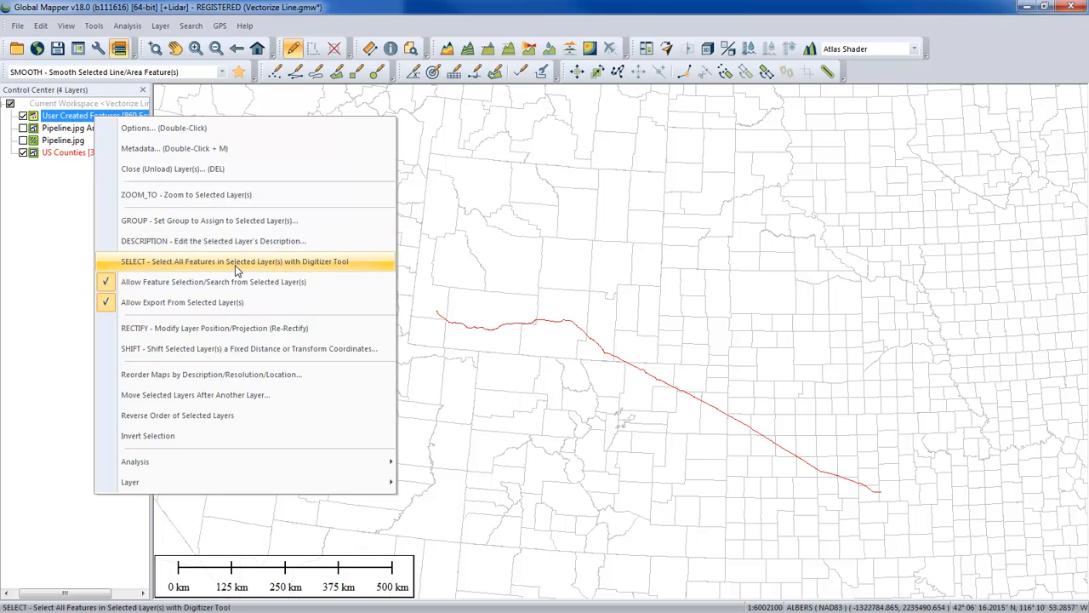
pyautogui.click(743, 225)
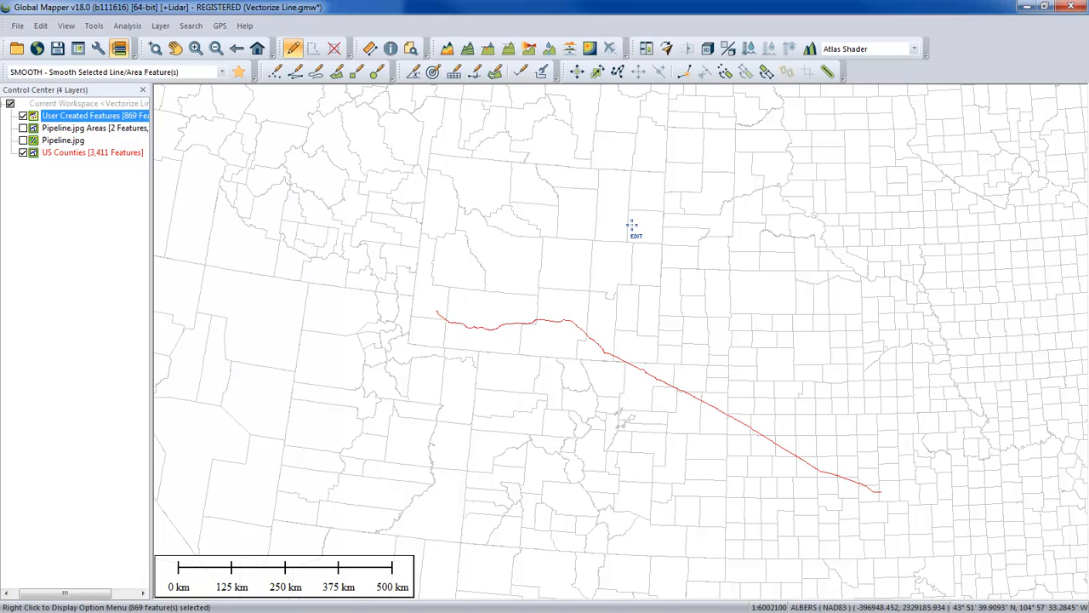
# - Combine the selected line features with a maximum combine distance of 10 m, joining any overlapping or touching features regardless of attribute set
pyautogui.rightClick(632, 227)
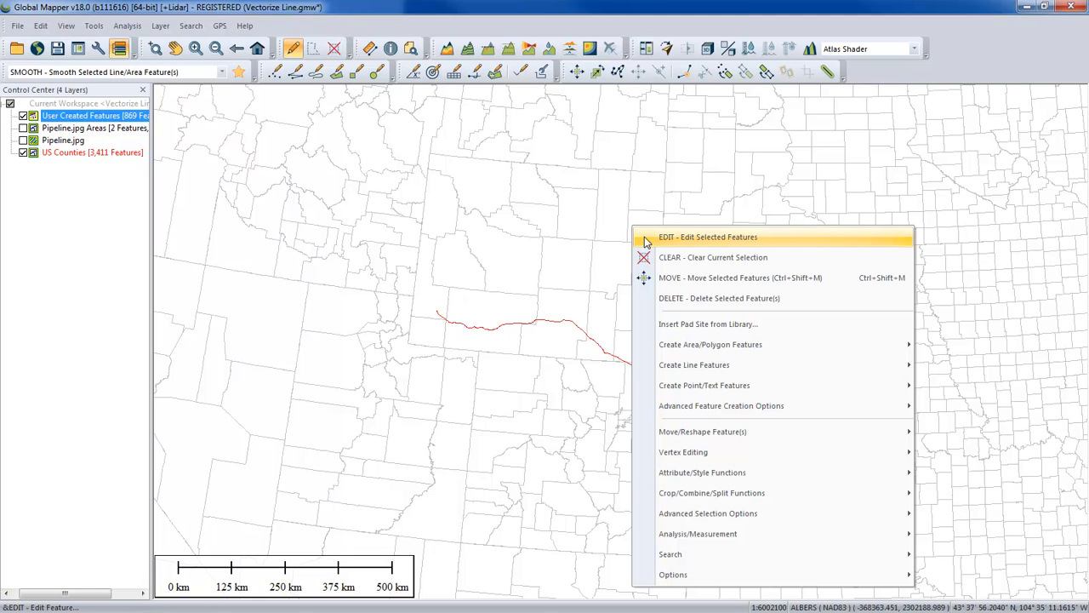
pyautogui.moveTo(722, 496)
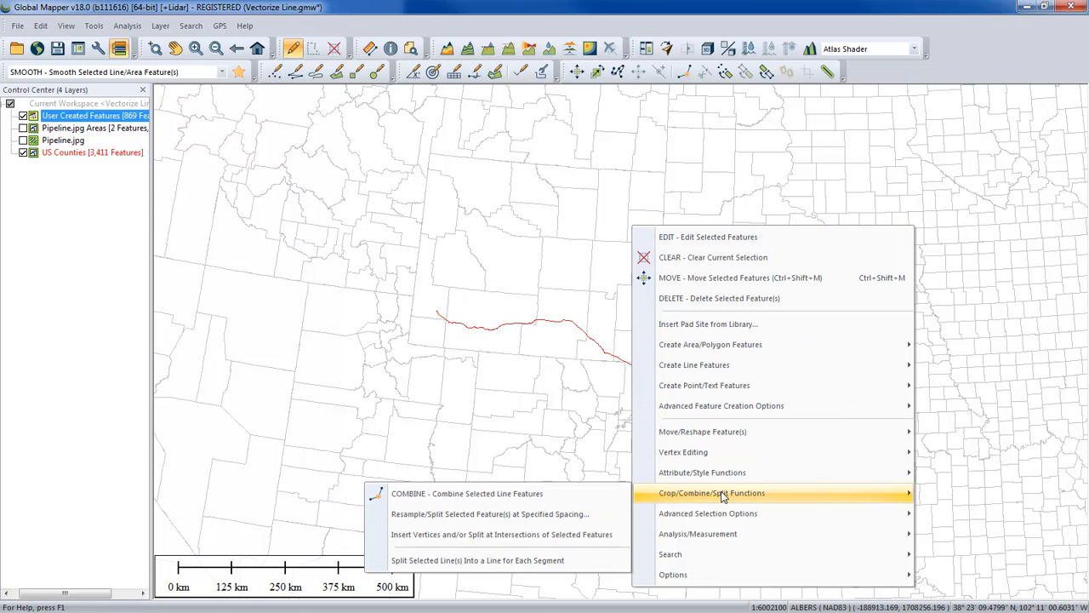
pyautogui.click(522, 499)
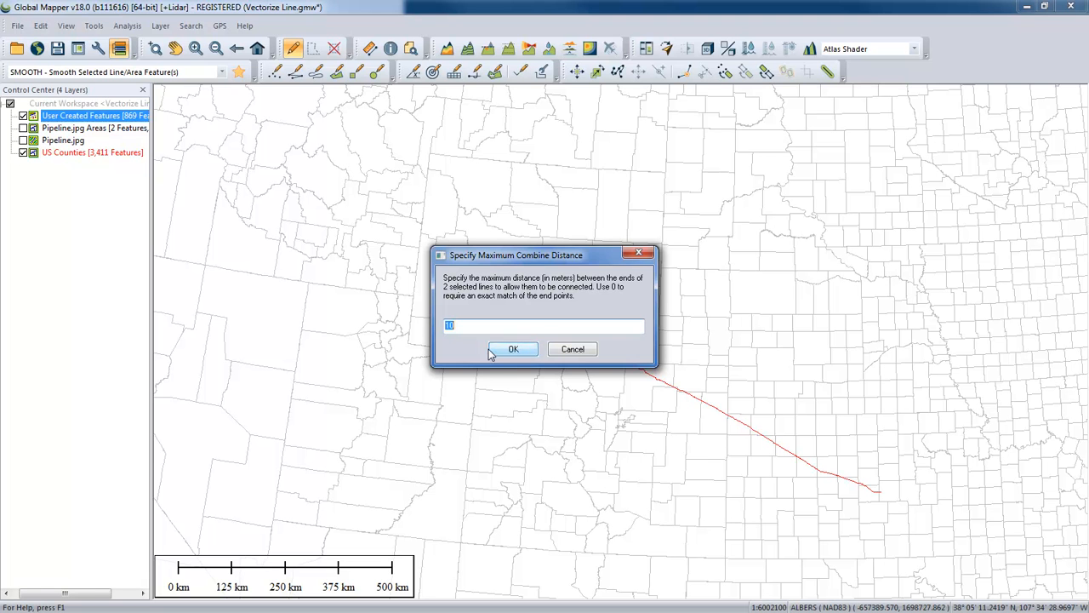
pyautogui.click(480, 325)
pyautogui.moveTo(468, 326); pyautogui.dragTo(434, 327)
pyautogui.click(507, 350)
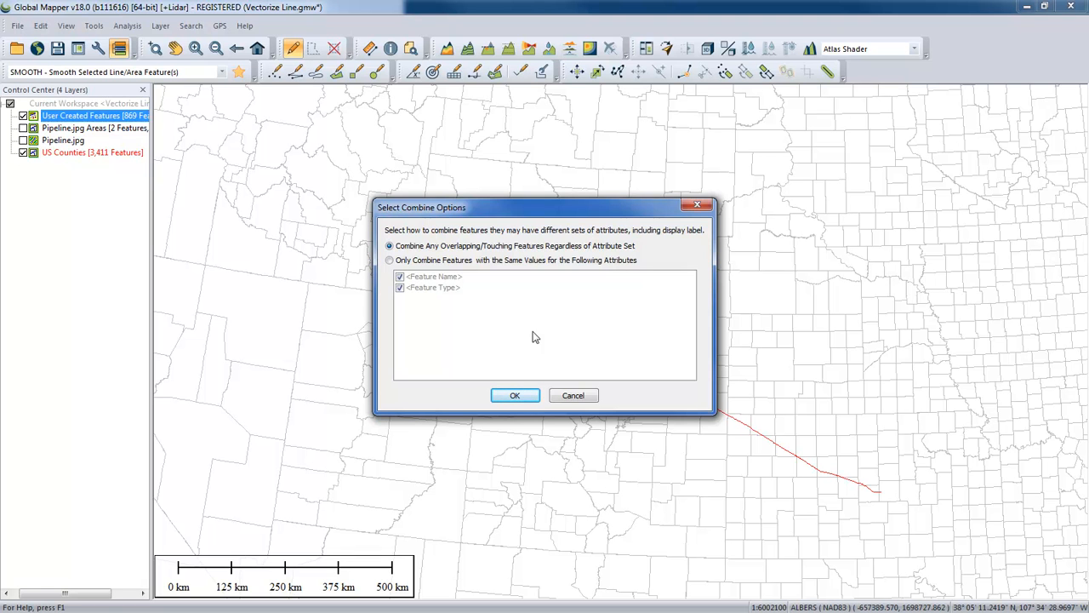
pyautogui.click(517, 395)
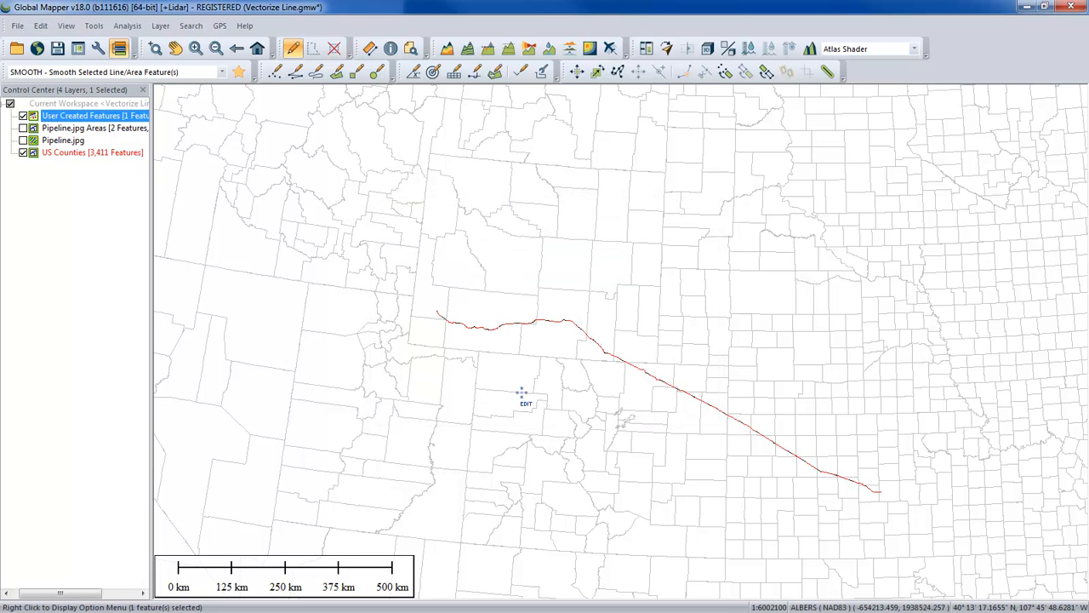
# - Deselect and reselect the combined pipeline line, and widen the layer list to read the full layer names and feature counts
pyautogui.click(509, 280)
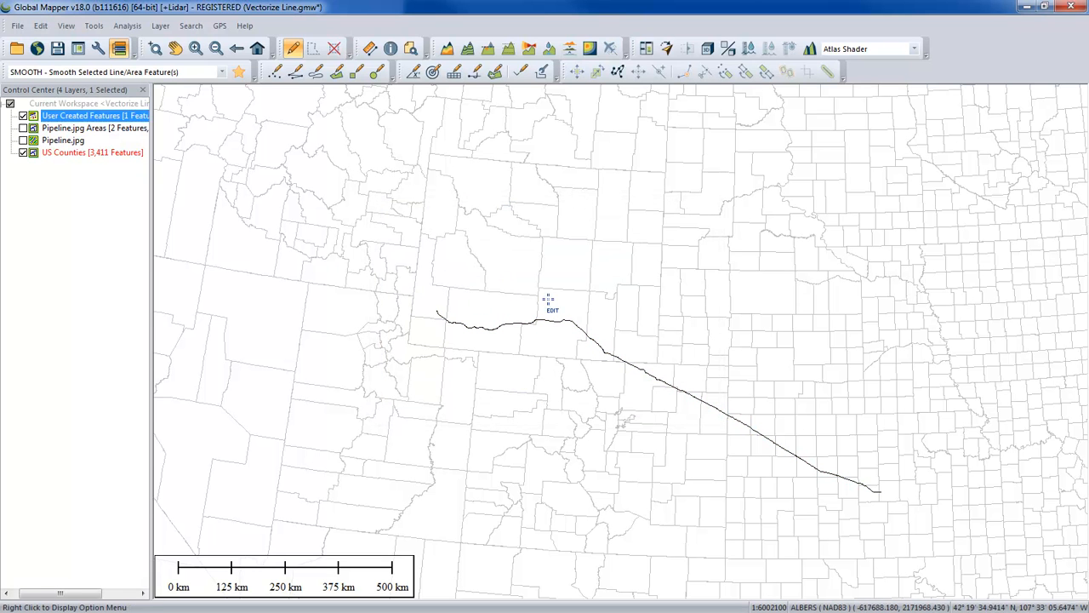
pyautogui.click(594, 344)
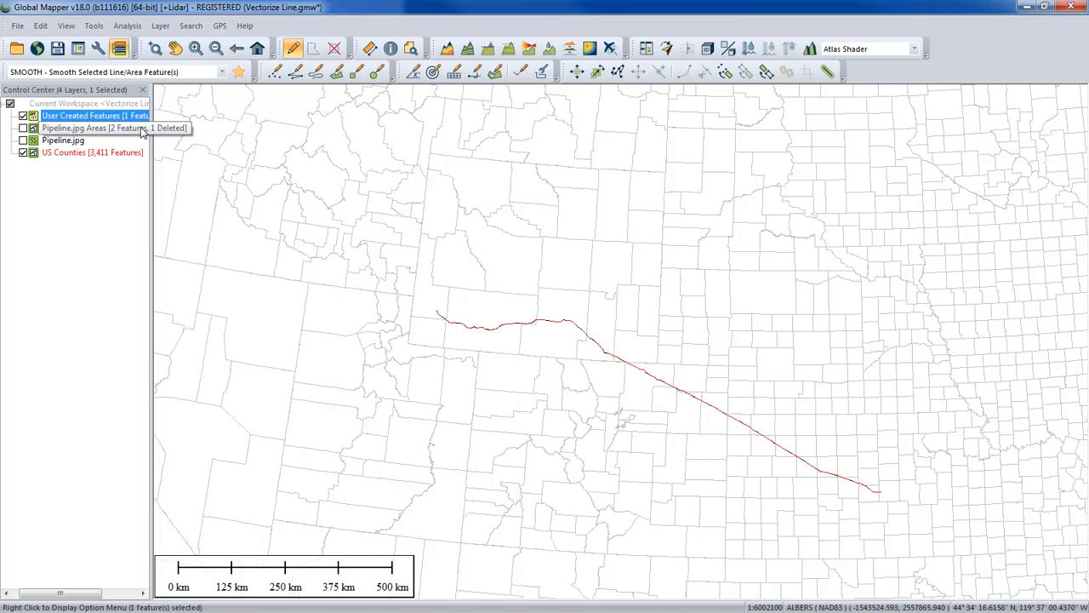
pyautogui.moveTo(149, 132); pyautogui.dragTo(212, 133)
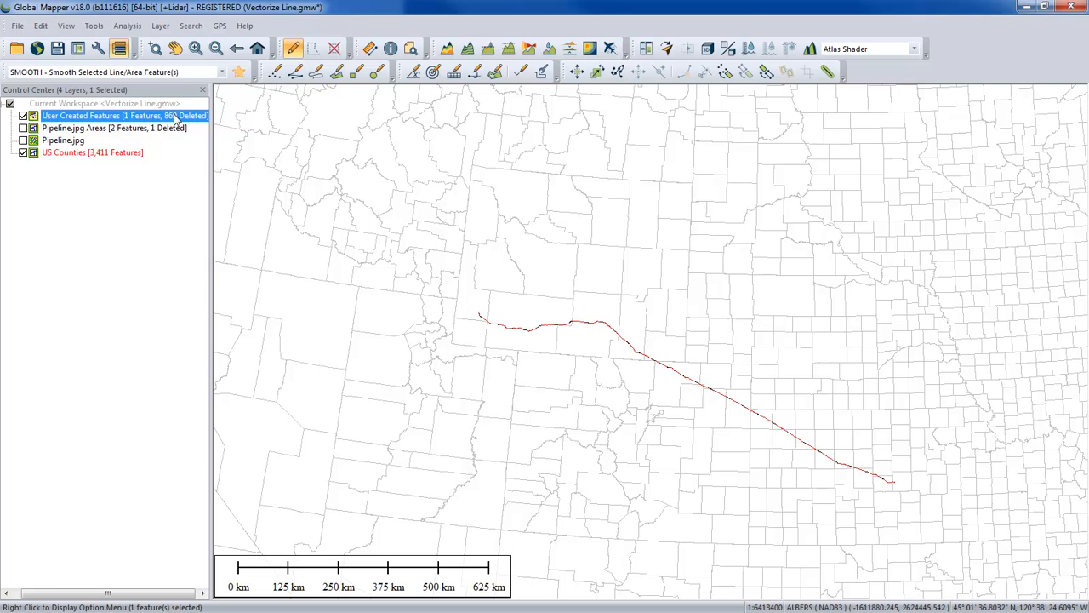
# - Display the Pipeline.jpg layer again and compare the combined center line with the red route up close
pyautogui.click(23, 141)
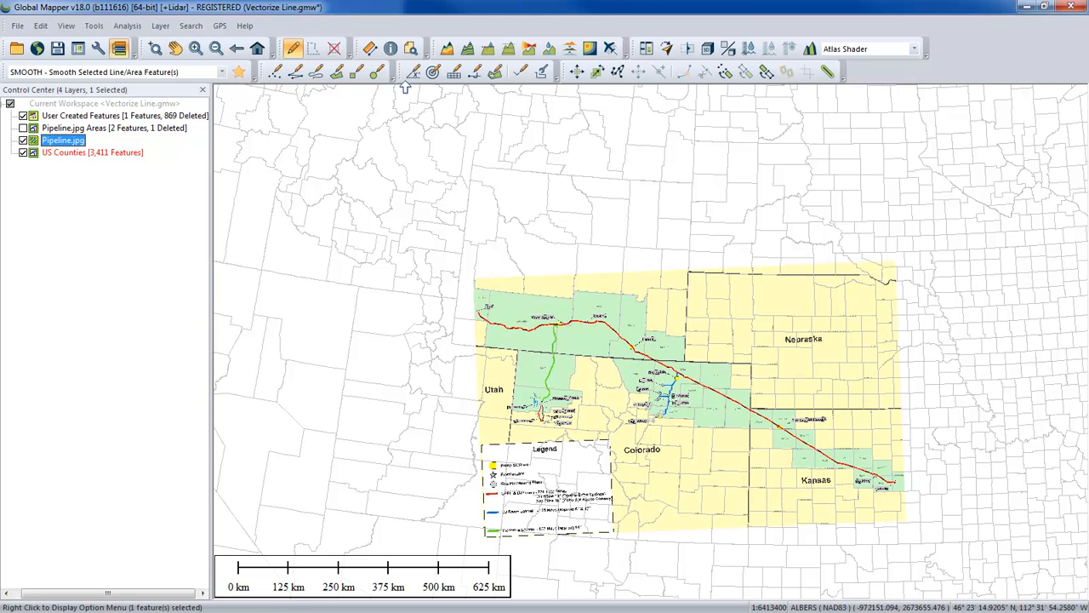
pyautogui.click(155, 48)
pyautogui.moveTo(586, 304); pyautogui.dragTo(641, 362)
pyautogui.moveTo(625, 283); pyautogui.dragTo(700, 361)
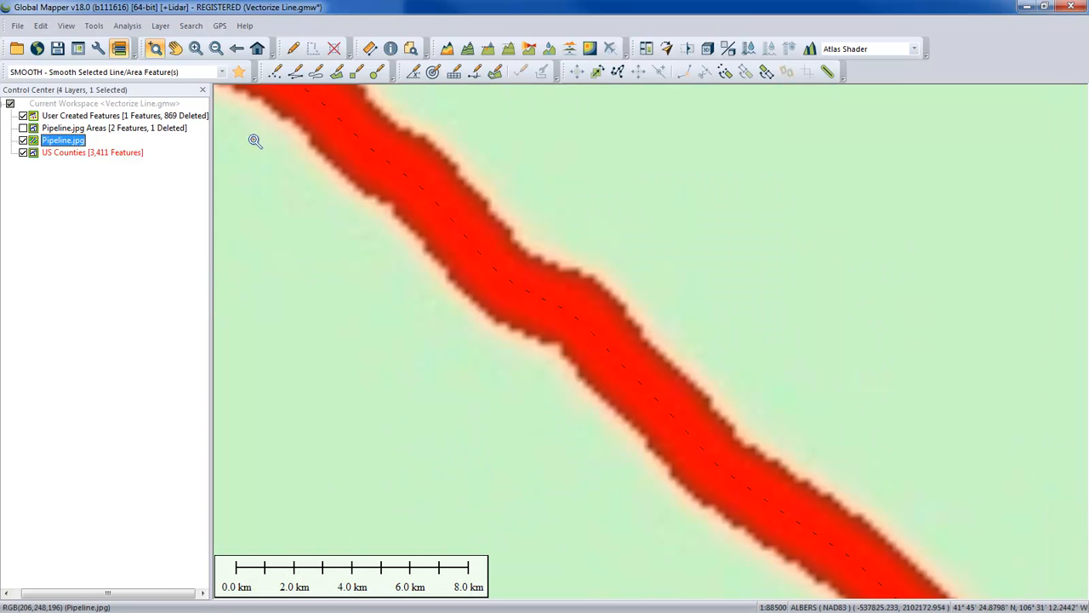
pyautogui.click(293, 49)
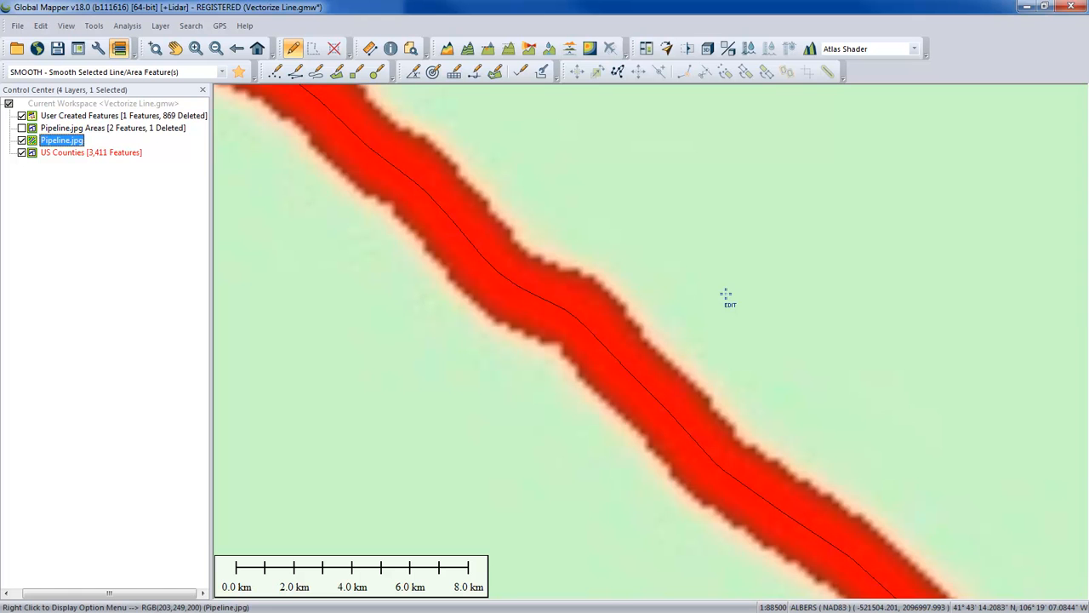
pyautogui.click(154, 48)
pyautogui.rightClick(647, 241)
pyautogui.rightClick(647, 241)
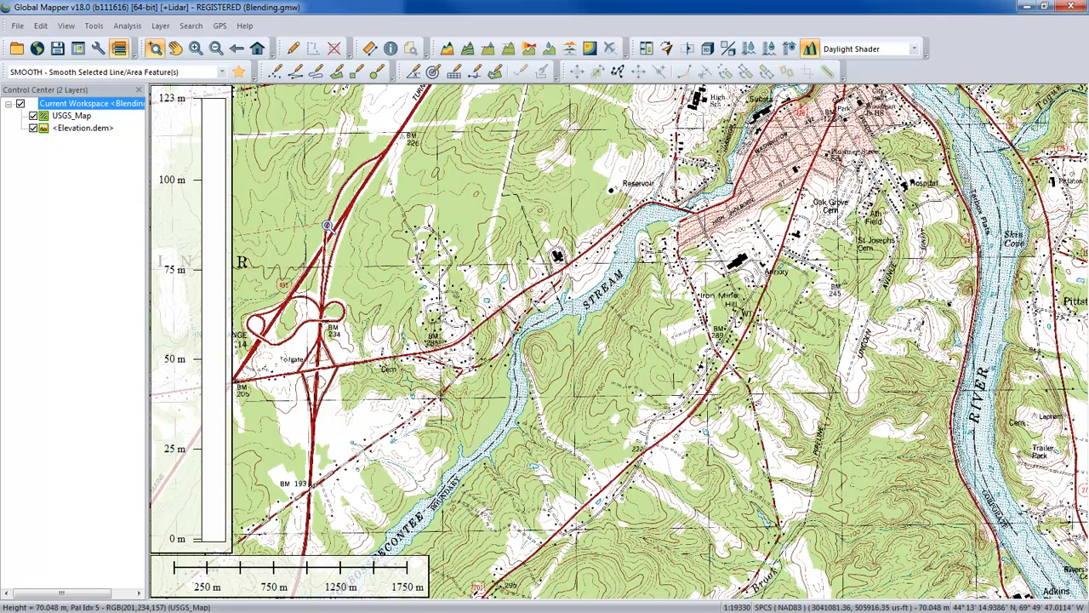
pyautogui.scroll(-2, 532, 339)
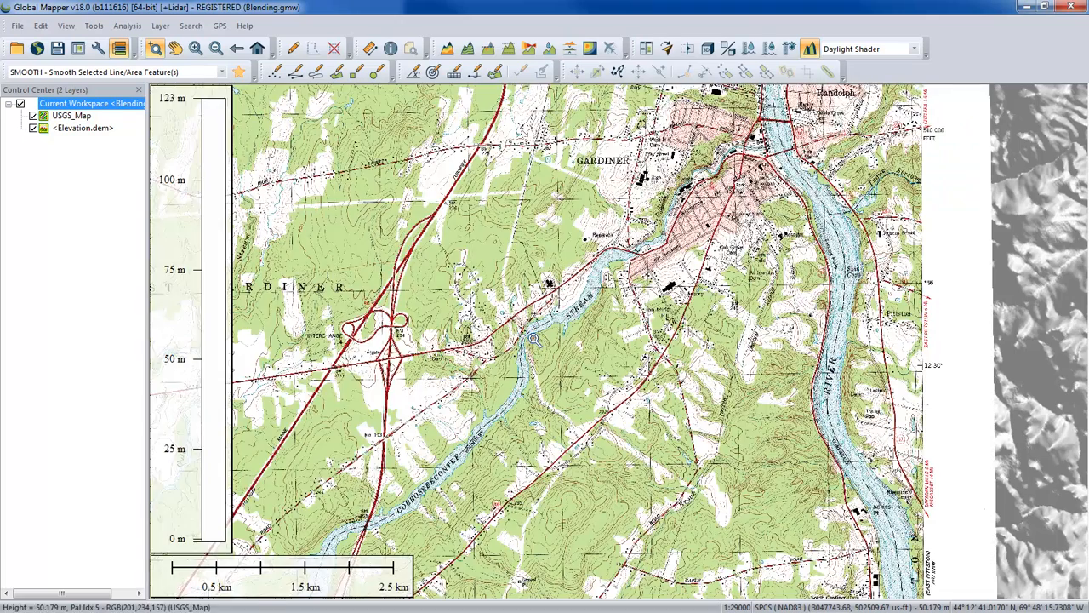
pyautogui.scroll(-1, 533, 339)
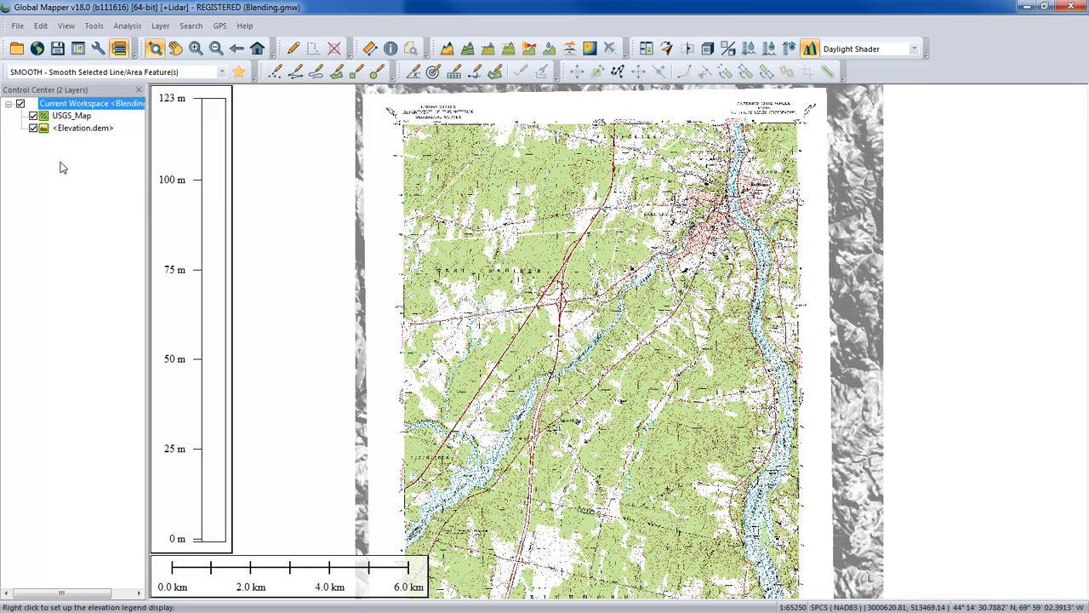
pyautogui.rightClick(67, 106)
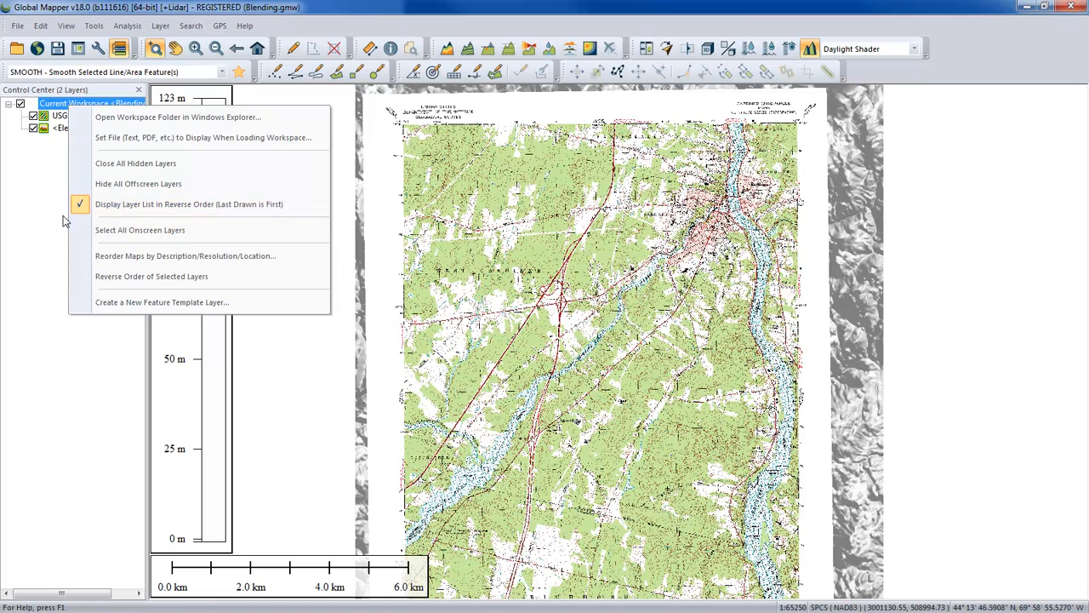
pyautogui.click(35, 214)
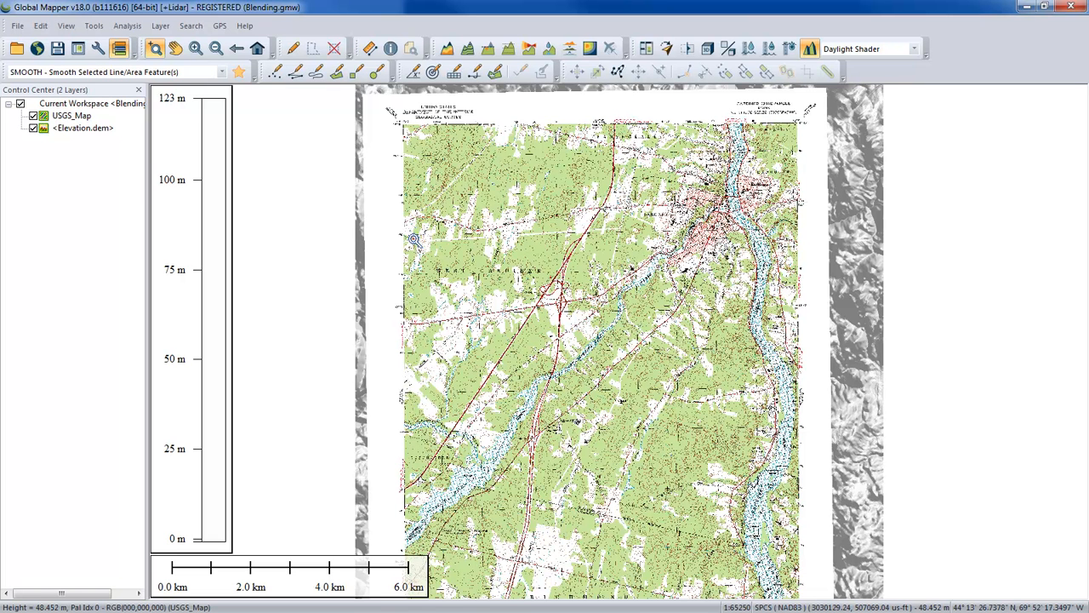
# - Set the USGS_Map layer's cropping to Automatically Crop Collar (DRG/BSB/GeoPDF/etc.) and apply it to the map
pyautogui.click(75, 117)
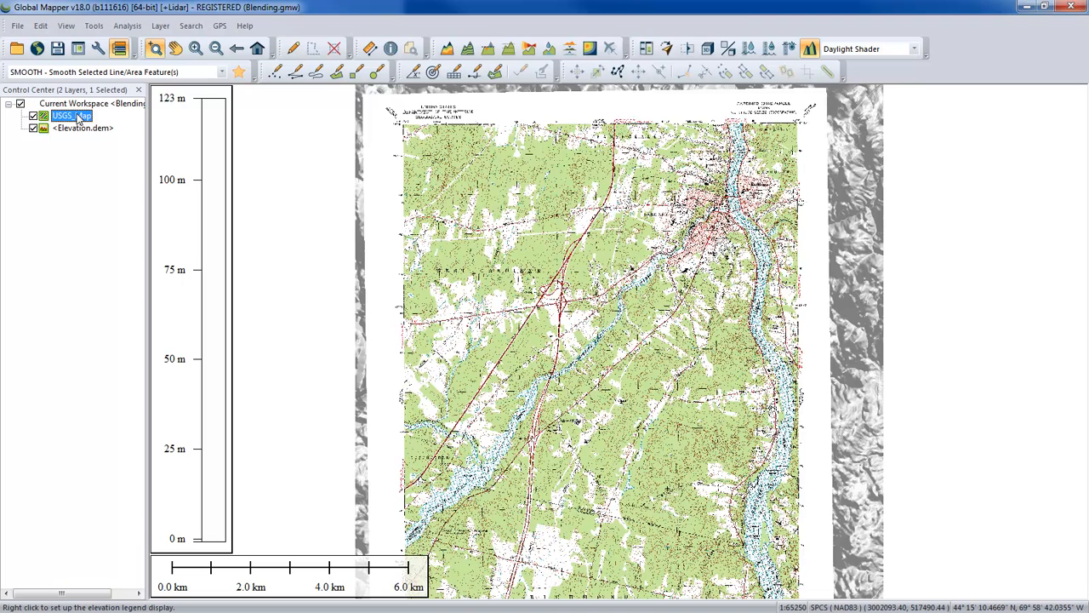
pyautogui.rightClick(78, 119)
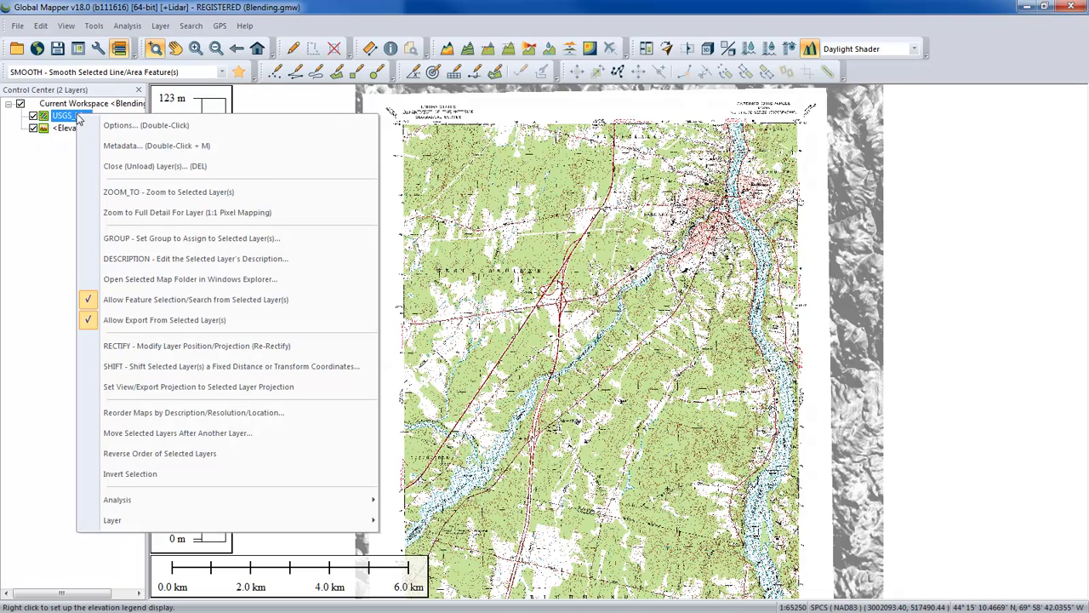
pyautogui.click(120, 128)
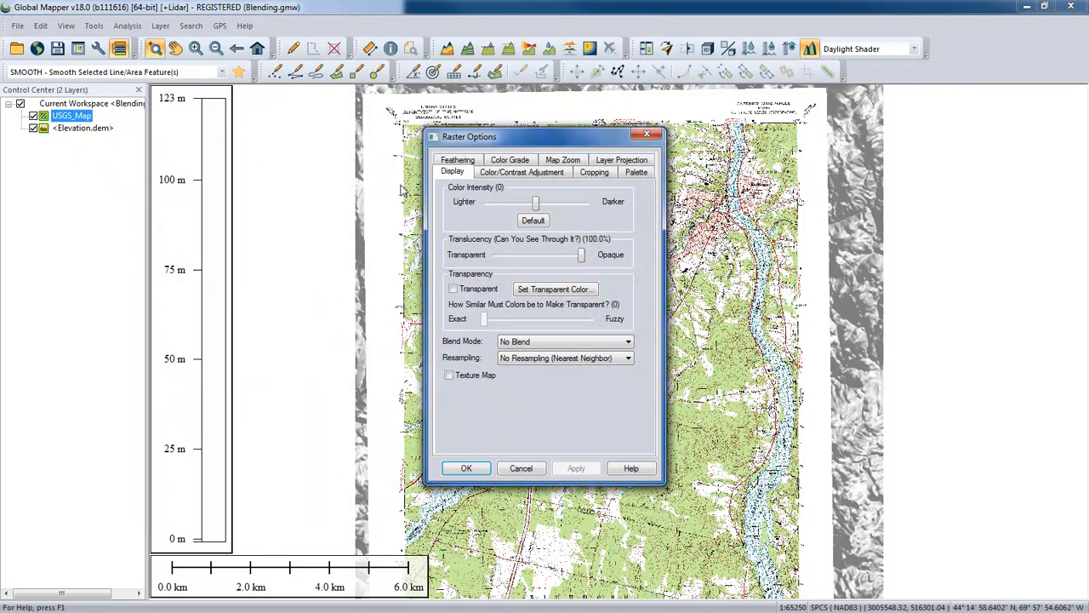
pyautogui.click(595, 173)
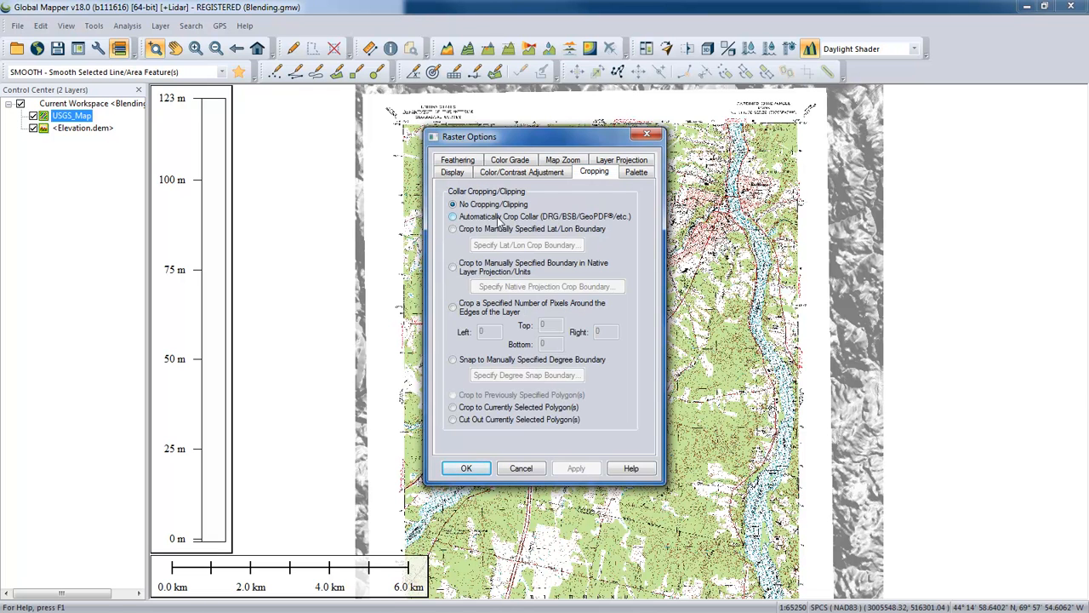
pyautogui.click(453, 217)
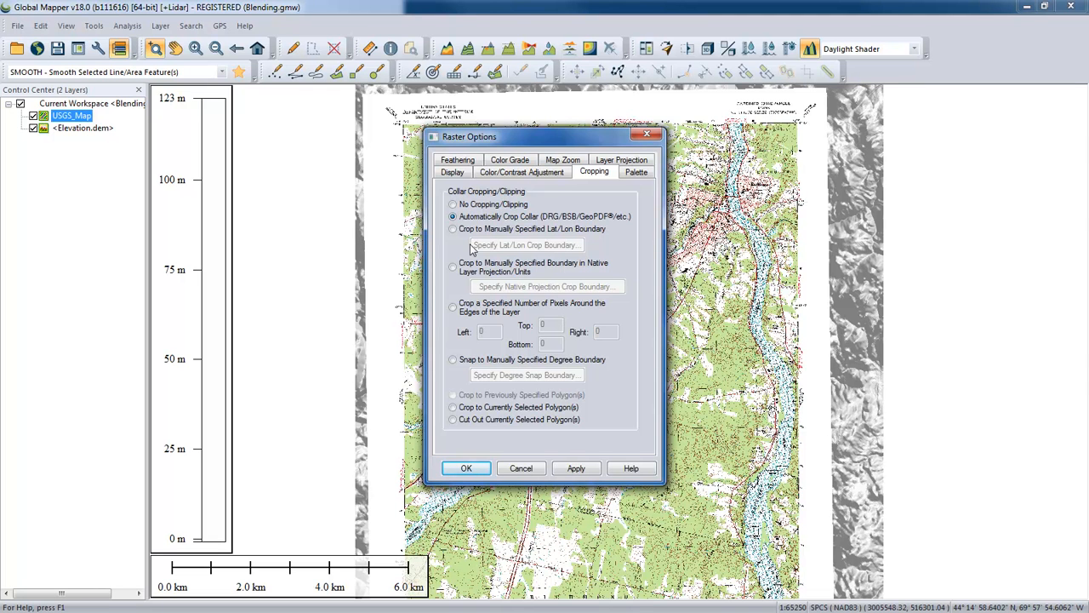
pyautogui.click(578, 468)
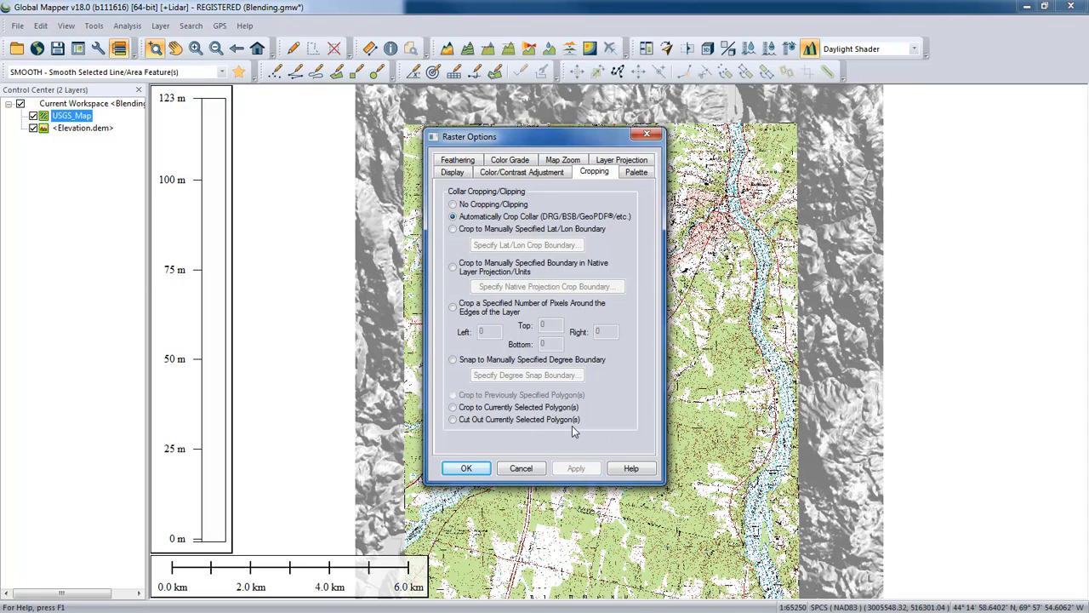
pyautogui.click(474, 469)
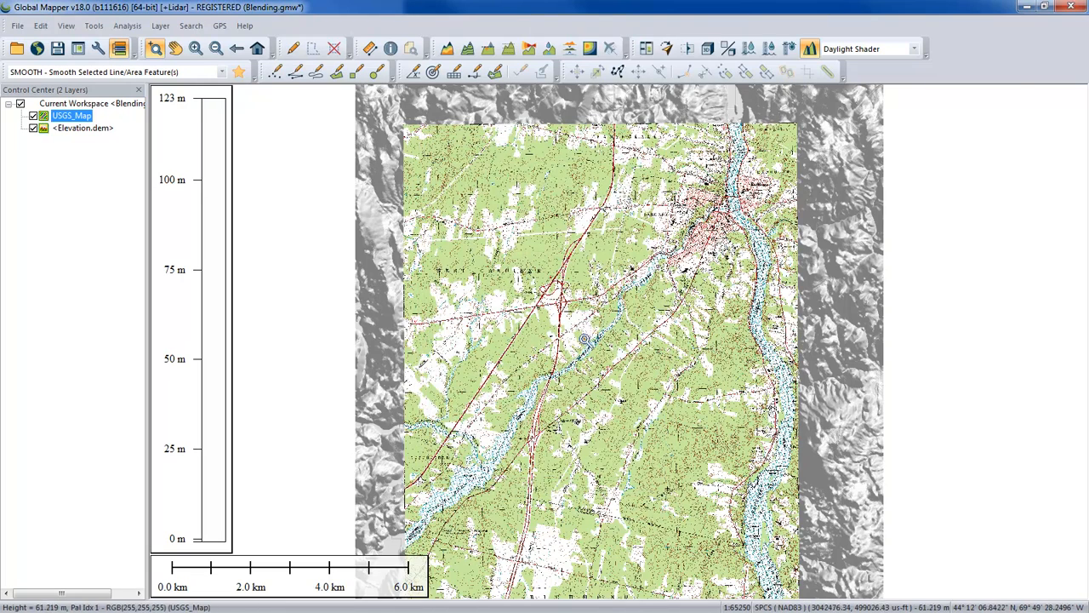
pyautogui.scroll(1, 601, 342)
pyautogui.scroll(1, 640, 392)
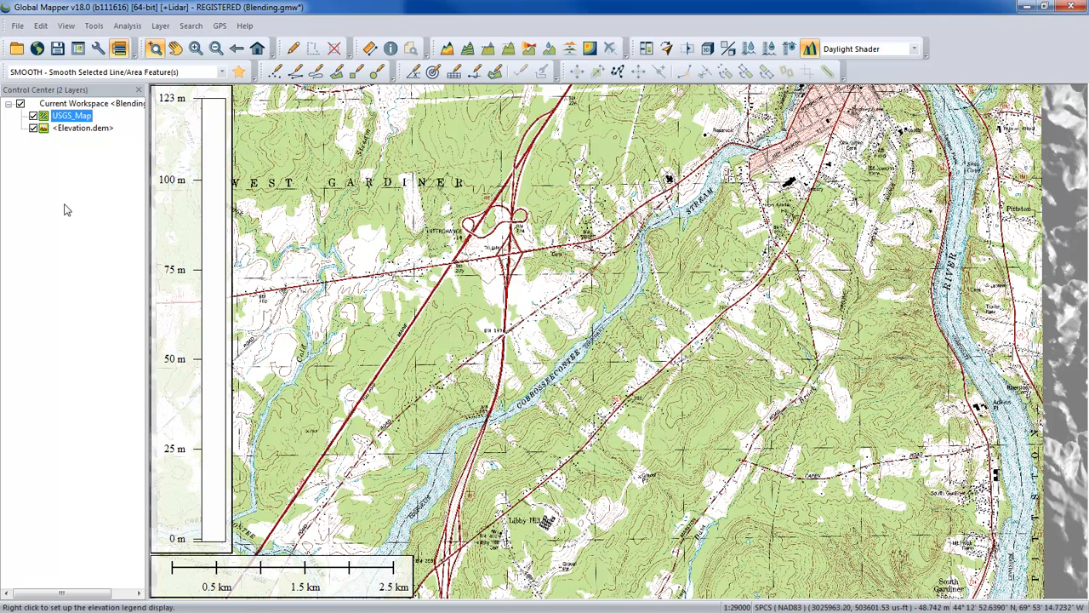
# - Try the USGS_Map layer's translucency at 75.2% and 69.5%, applying each, and restore it to 100% opaque
pyautogui.moveTo(464, 295); pyautogui.dragTo(560, 279)
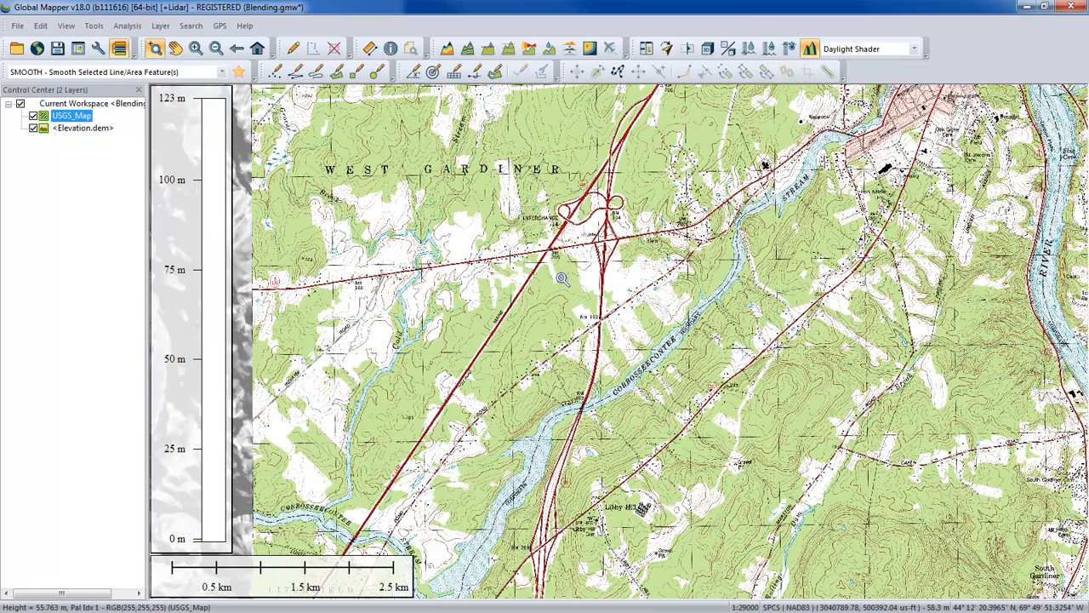
pyautogui.doubleClick(75, 123)
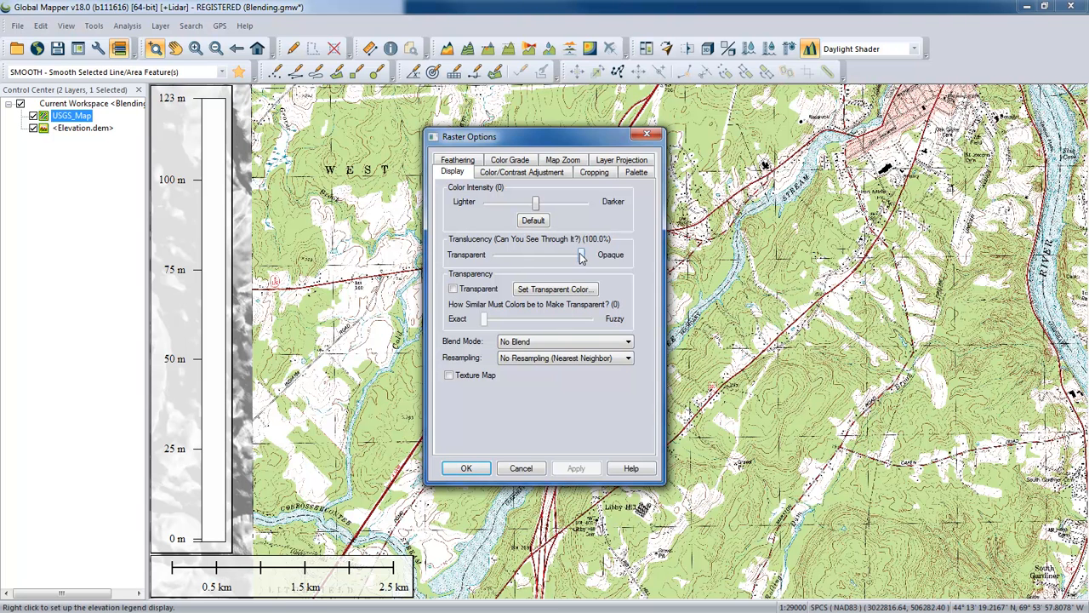
pyautogui.moveTo(583, 255); pyautogui.dragTo(561, 257)
pyautogui.click(582, 468)
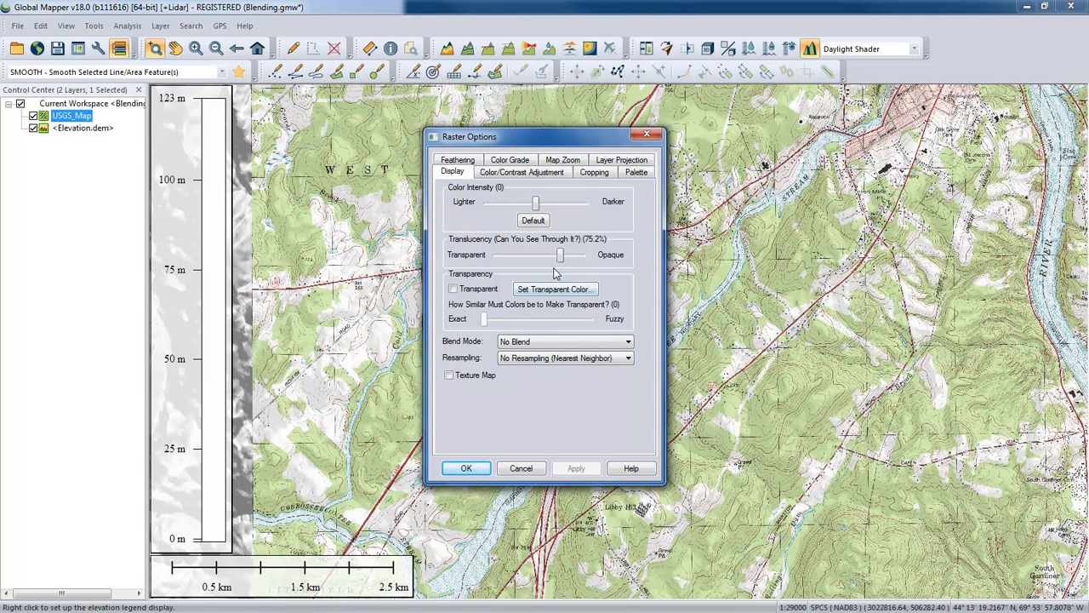
pyautogui.moveTo(560, 256); pyautogui.dragTo(555, 256)
pyautogui.click(576, 468)
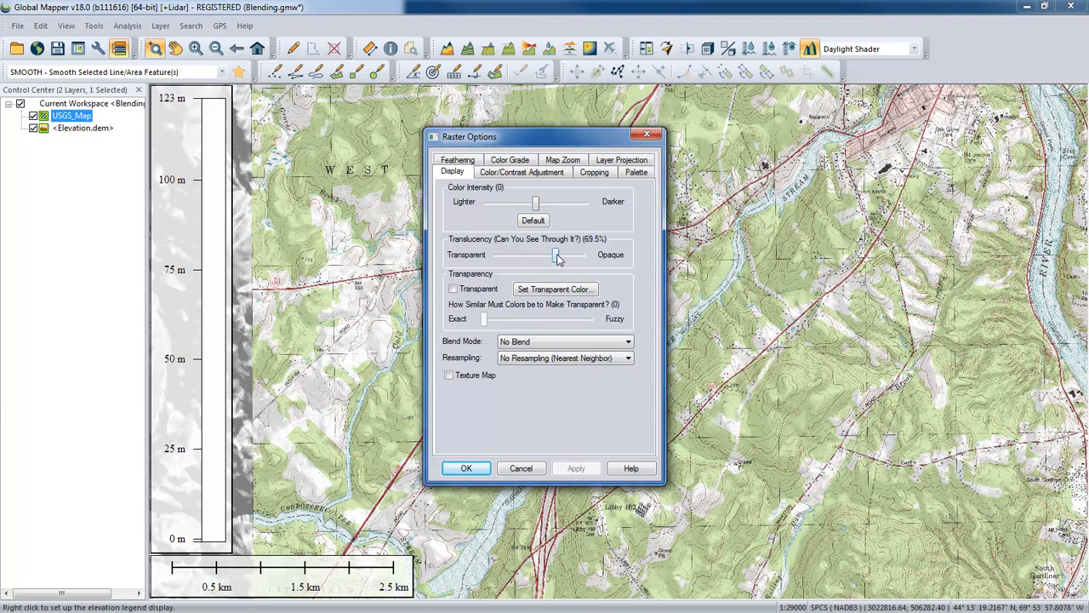
pyautogui.moveTo(559, 259); pyautogui.dragTo(590, 259)
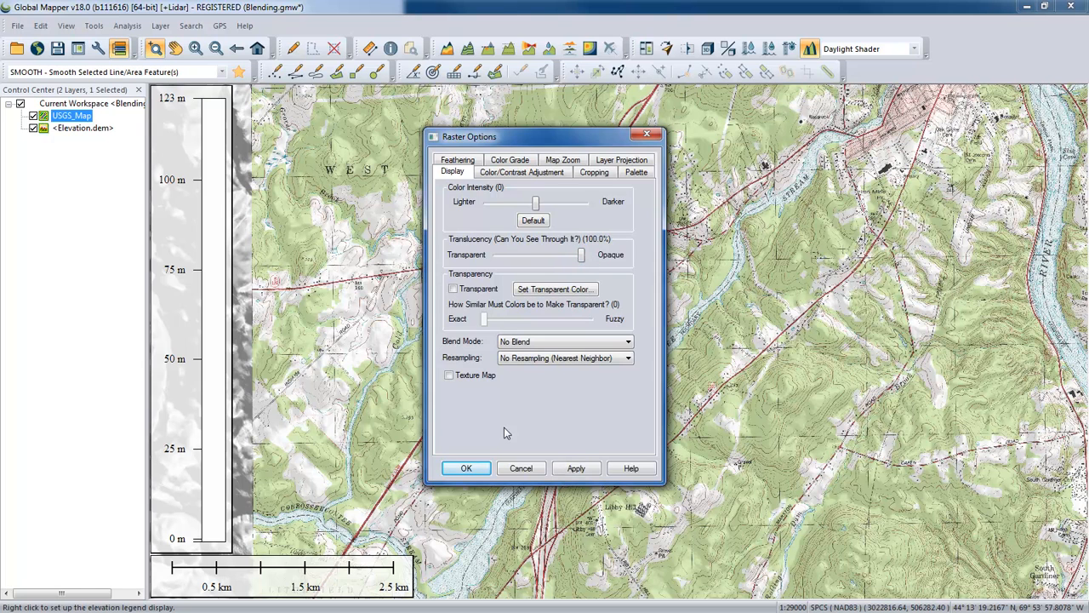
pyautogui.click(584, 471)
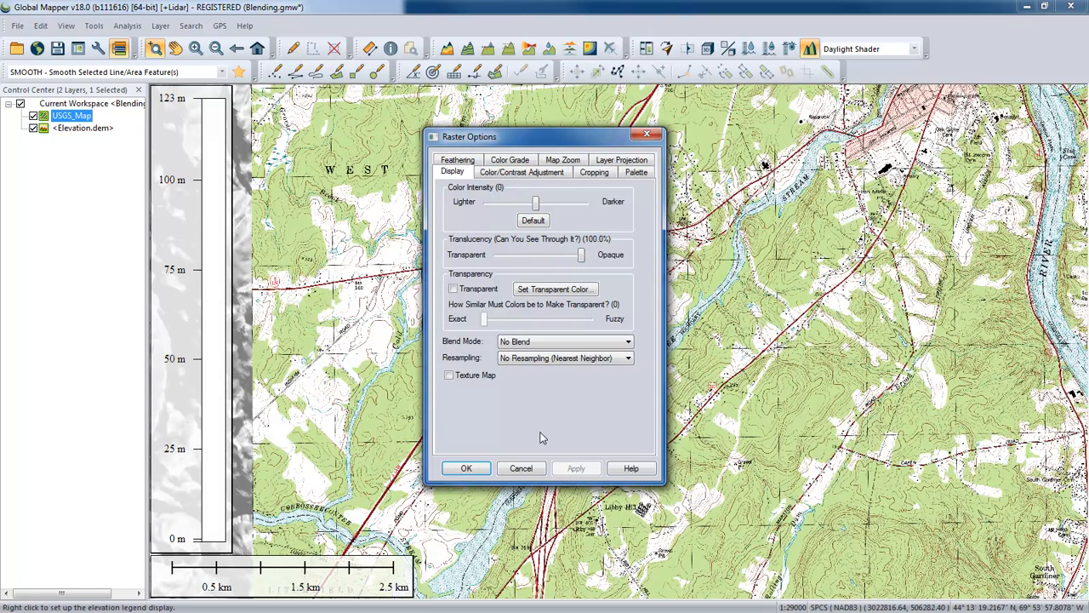
# - Try making white (Pal Idx 1) the transparent color of the USGS_Map layer, apply it, and turn transparency off again
pyautogui.click(453, 289)
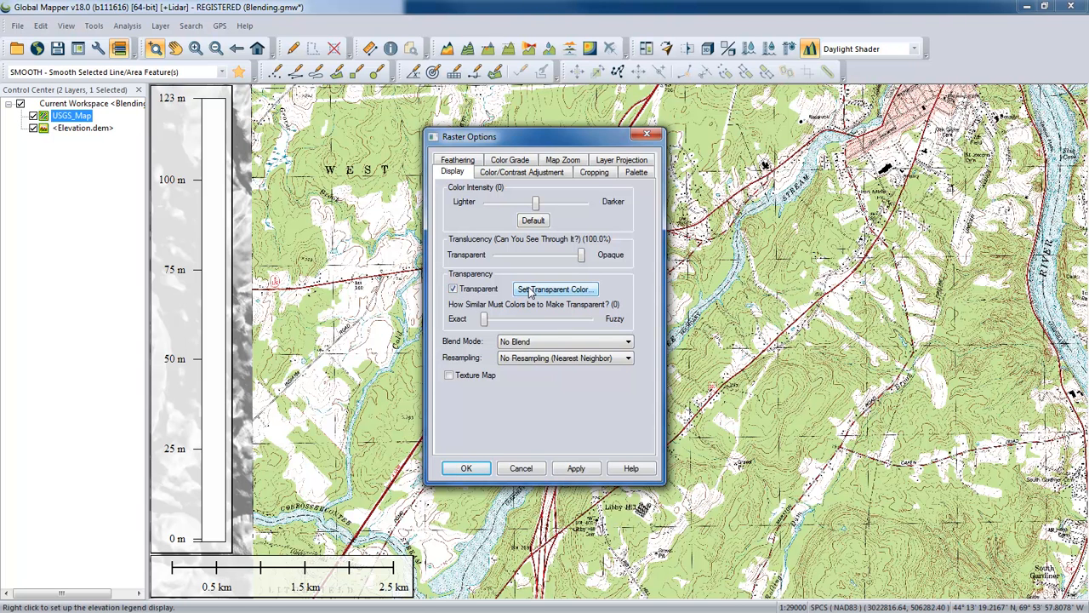
pyautogui.click(531, 291)
pyautogui.click(478, 273)
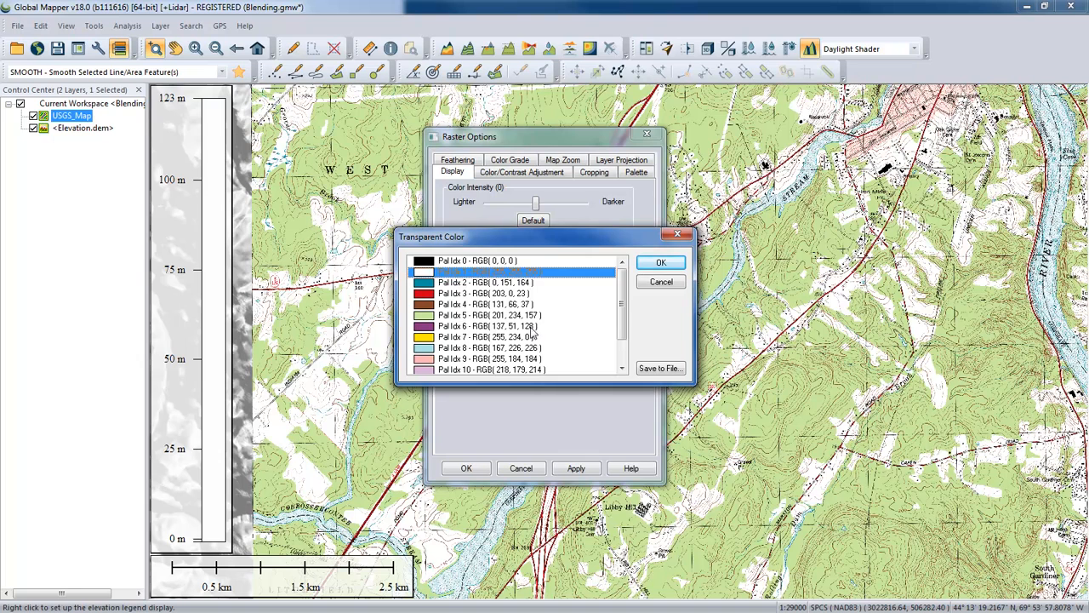
pyautogui.click(661, 262)
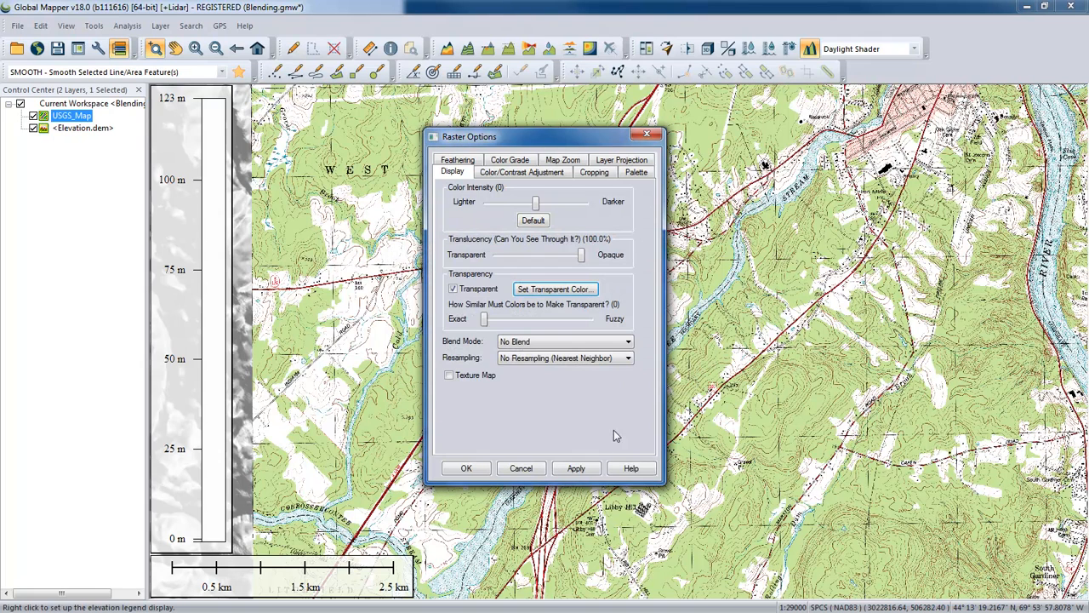
pyautogui.click(582, 471)
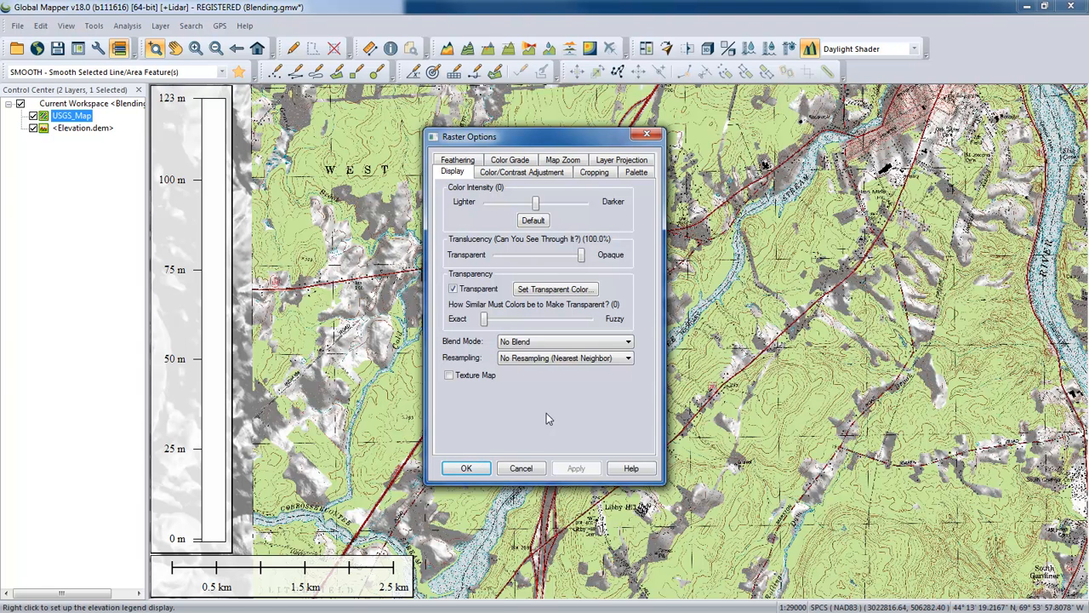
pyautogui.click(455, 289)
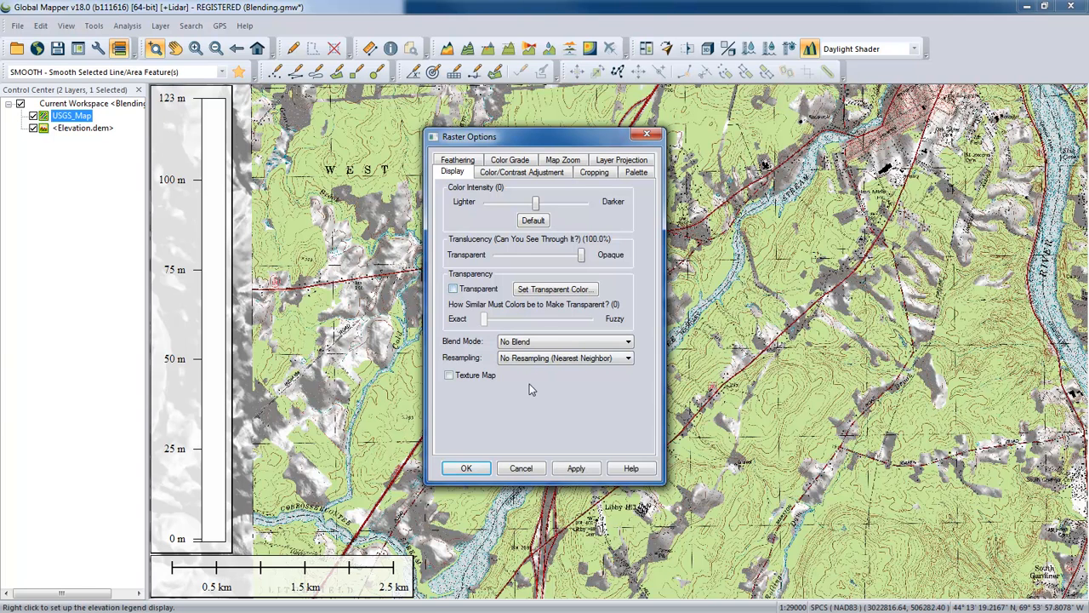
pyautogui.click(567, 468)
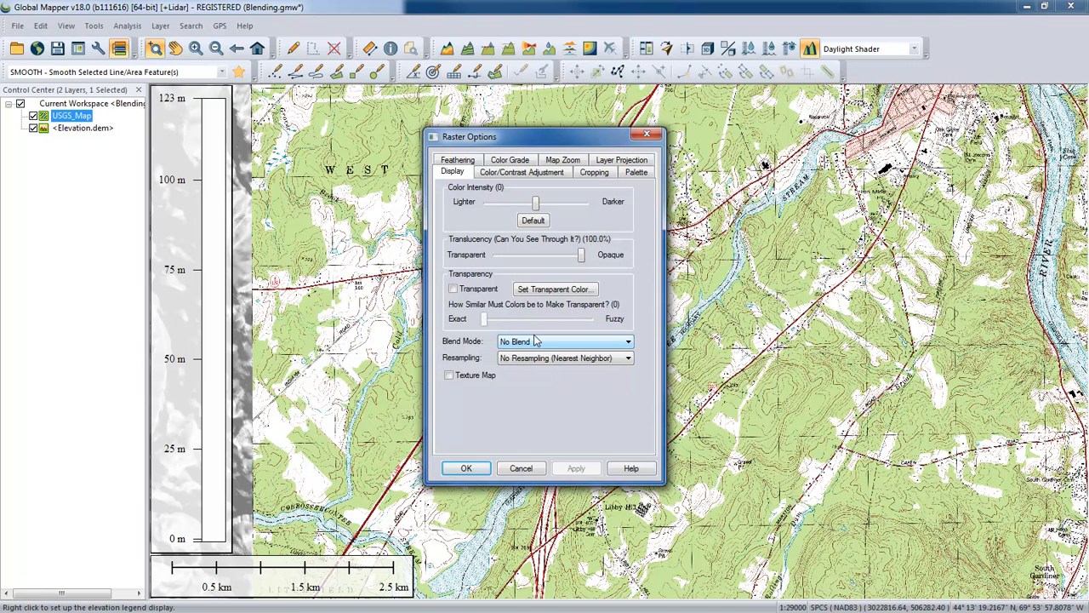
# - Enable Texture Map for the USGS_Map layer, apply it, and accept the raster options
pyautogui.click(450, 376)
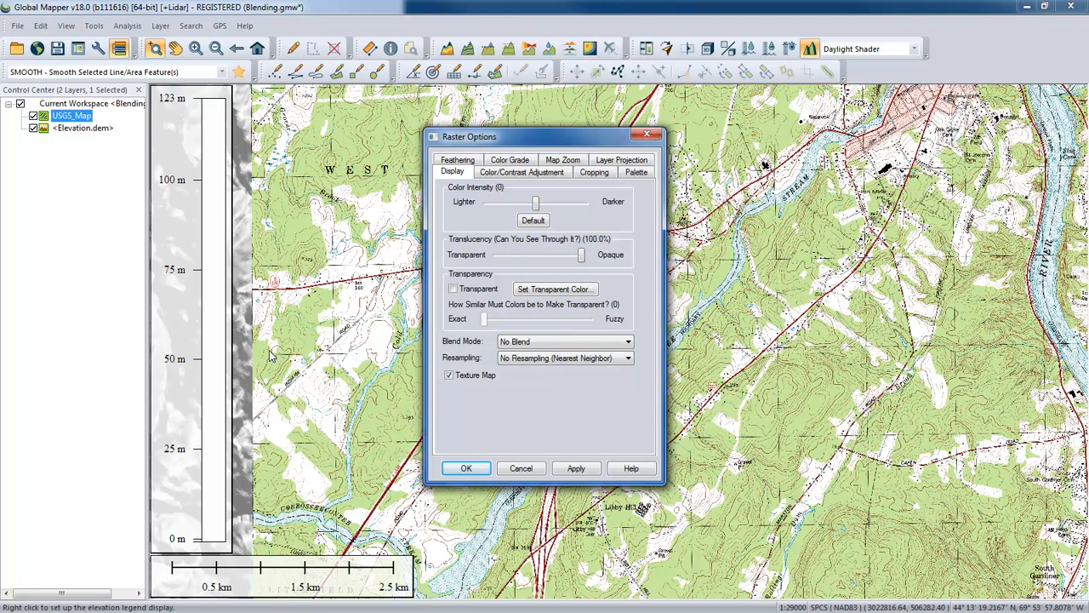
pyautogui.click(572, 470)
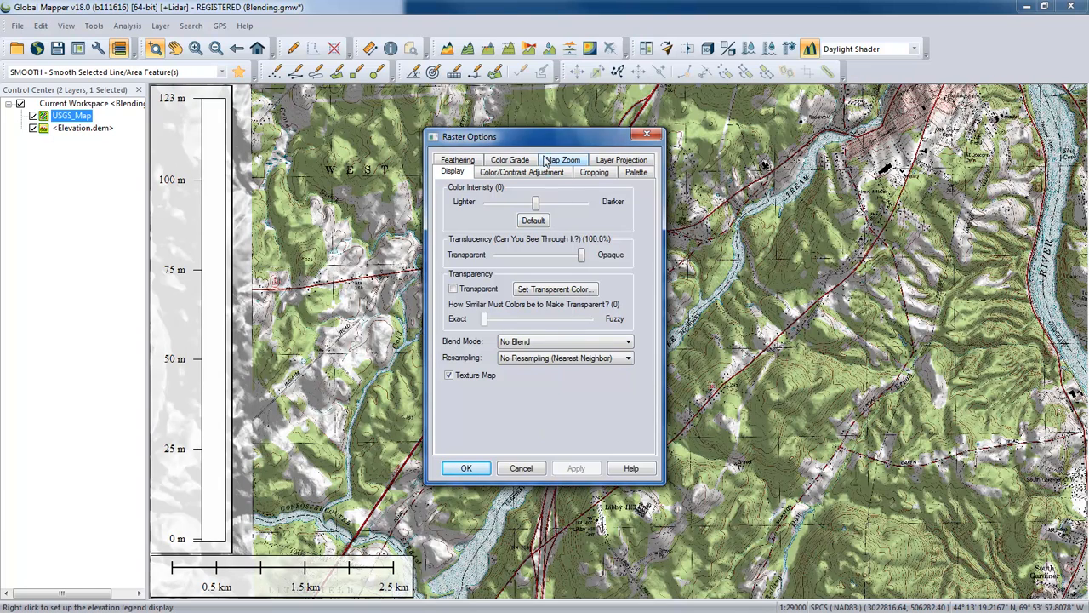
pyautogui.moveTo(521, 143); pyautogui.dragTo(671, 175)
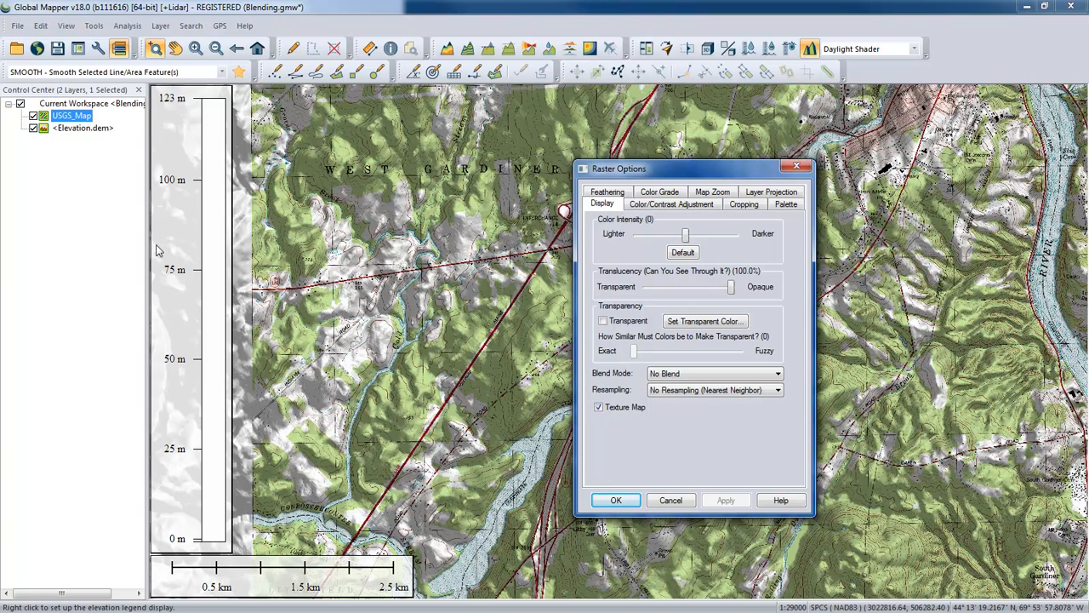
pyautogui.click(617, 502)
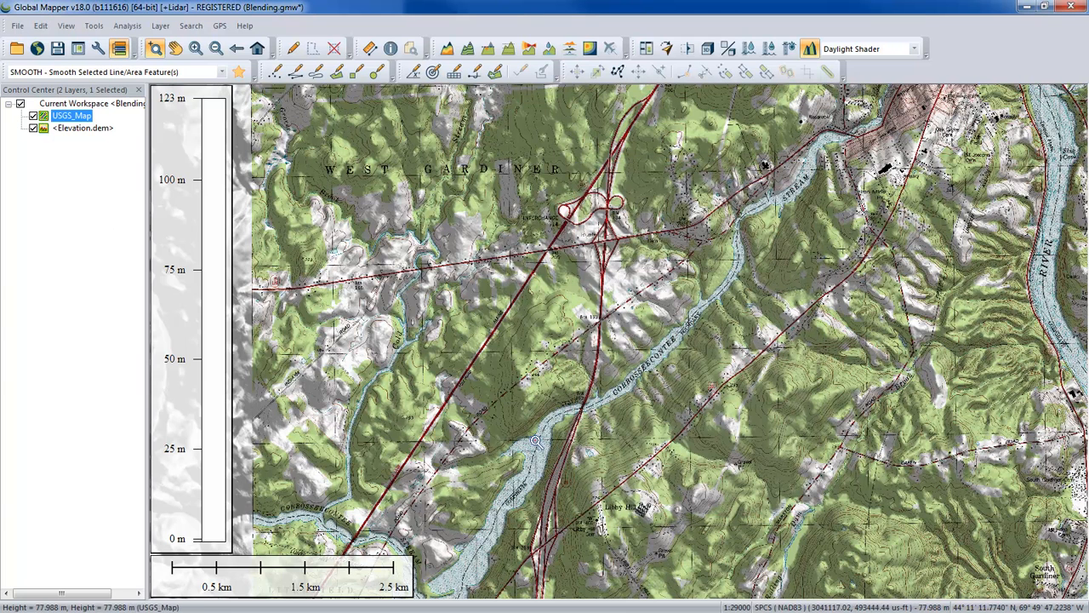
# - Temporarily hide the Elevation.dem layer to examine the texture-mapped USGS_Map relief up close and at full extent, and show the layer again
pyautogui.click(32, 128)
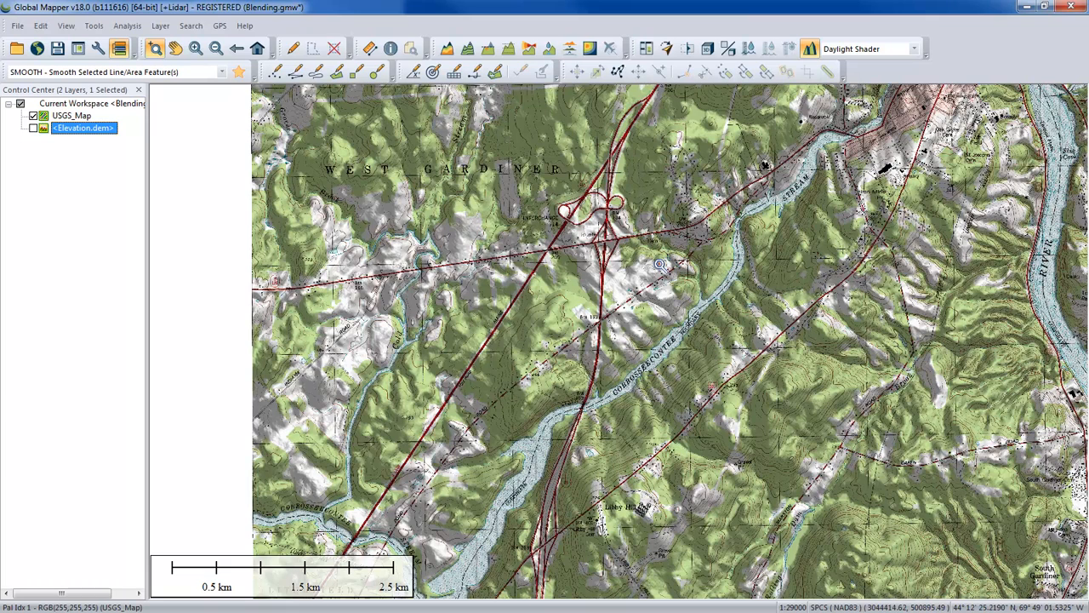
pyautogui.moveTo(826, 291); pyautogui.dragTo(759, 293)
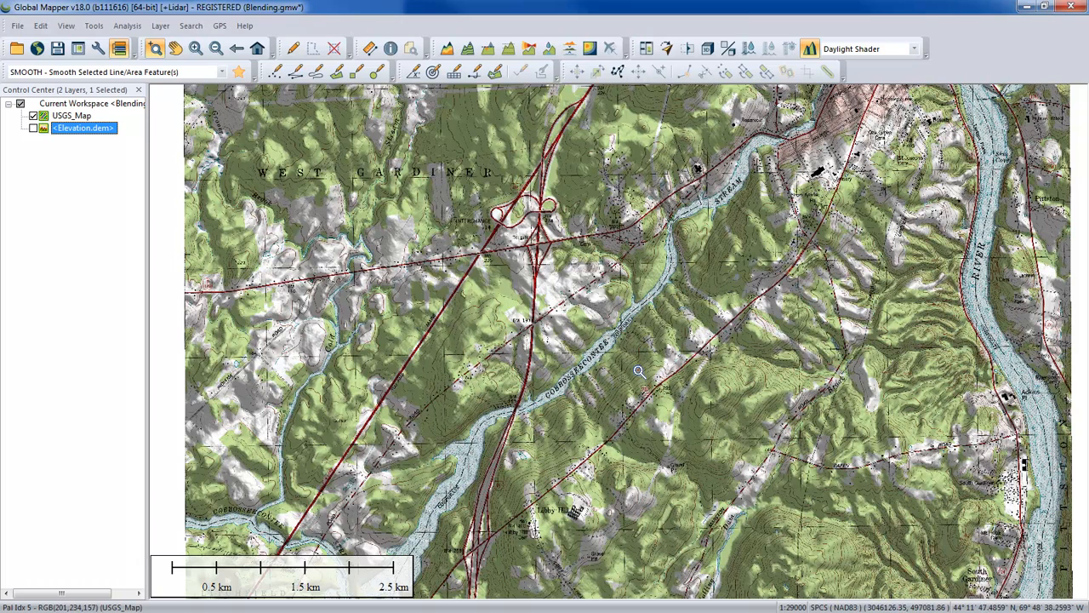
pyautogui.moveTo(572, 342); pyautogui.dragTo(631, 398)
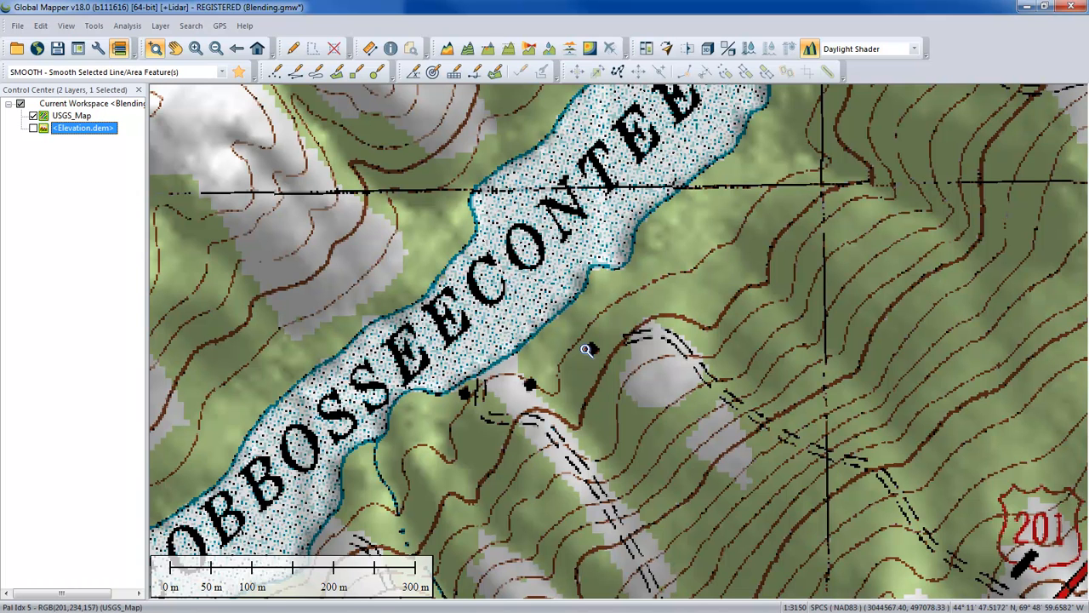
pyautogui.scroll(-2, 587, 350)
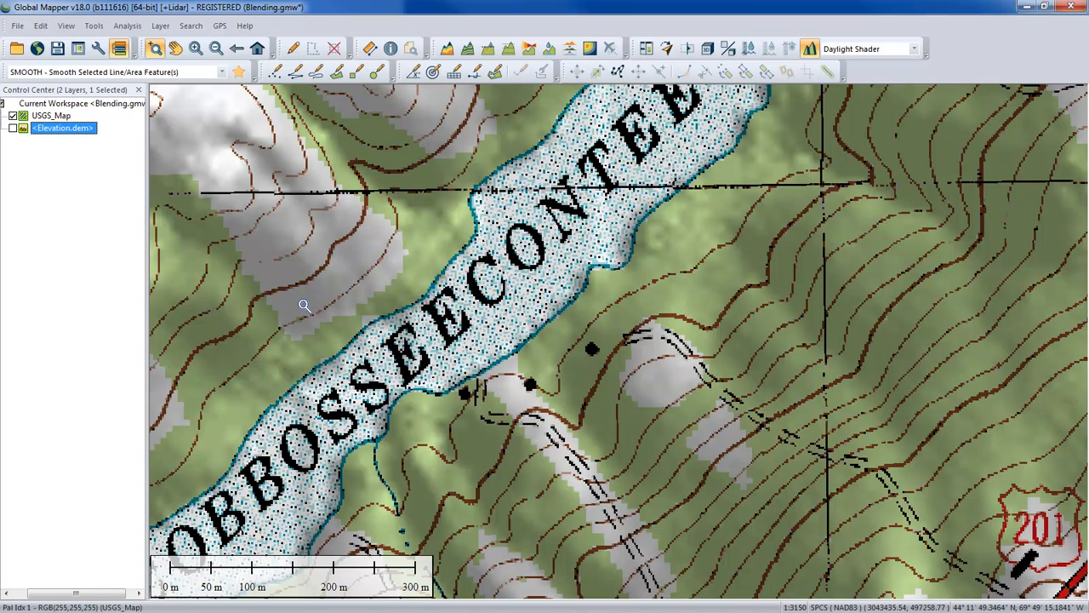
pyautogui.click(257, 51)
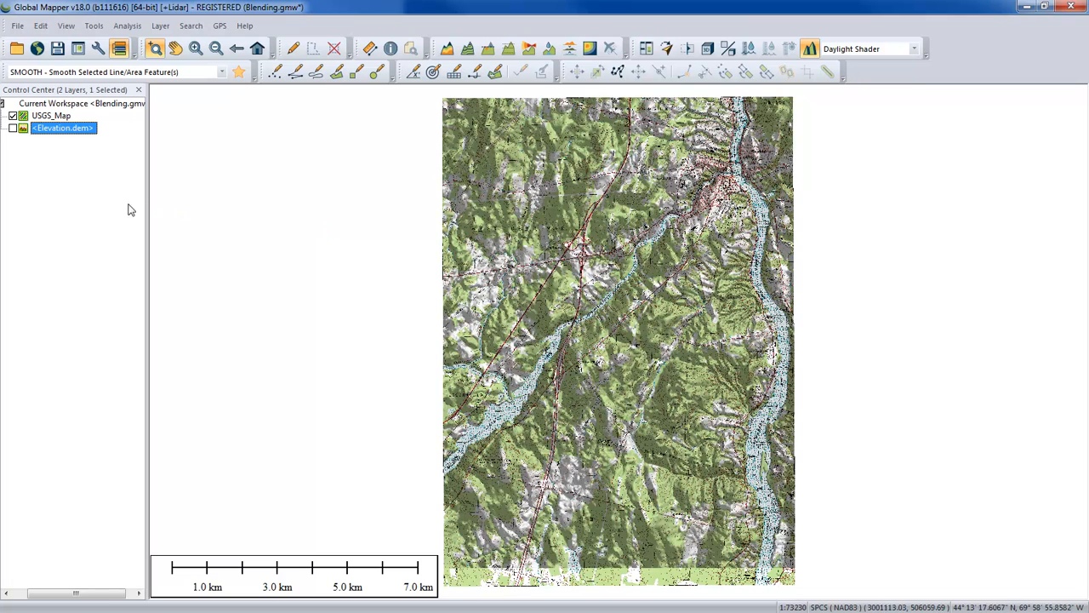
pyautogui.click(12, 129)
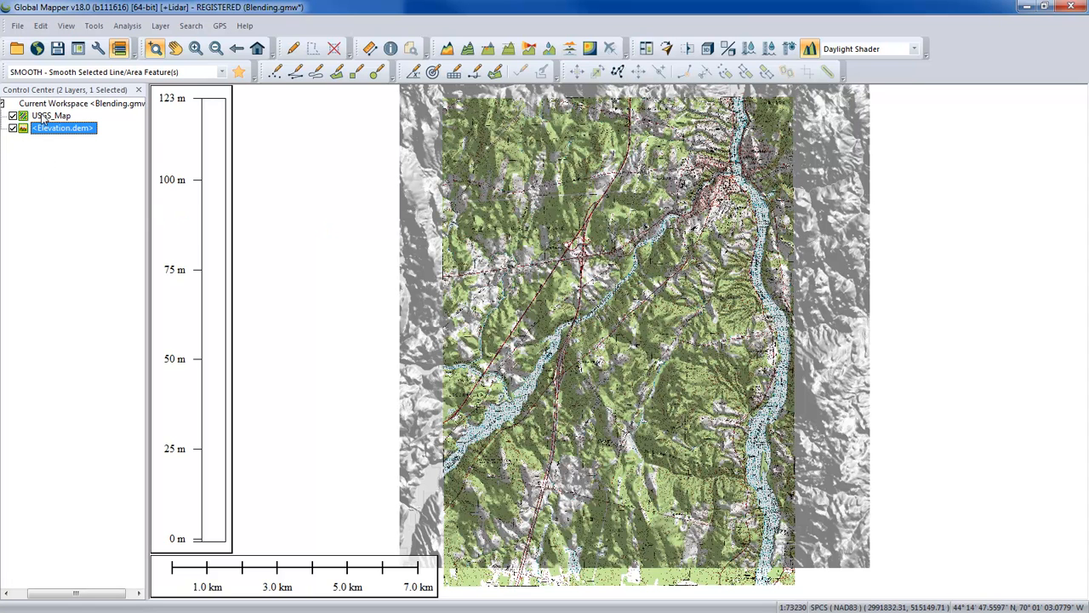
# - Turn off Texture Map for the USGS_Map layer and apply the Multiply blend mode instead
pyautogui.click(43, 117)
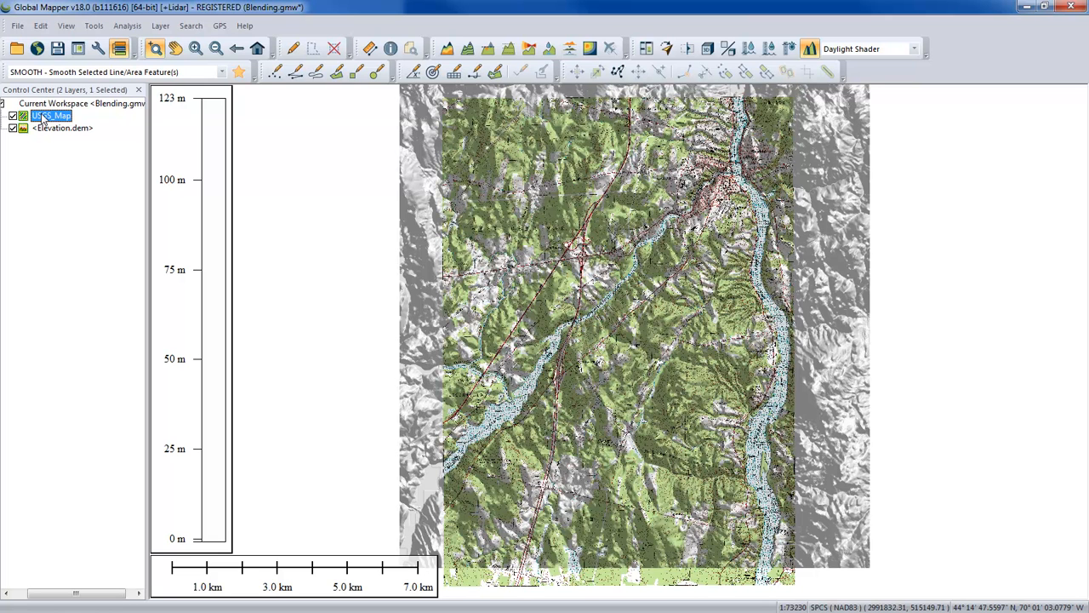
pyautogui.doubleClick(43, 117)
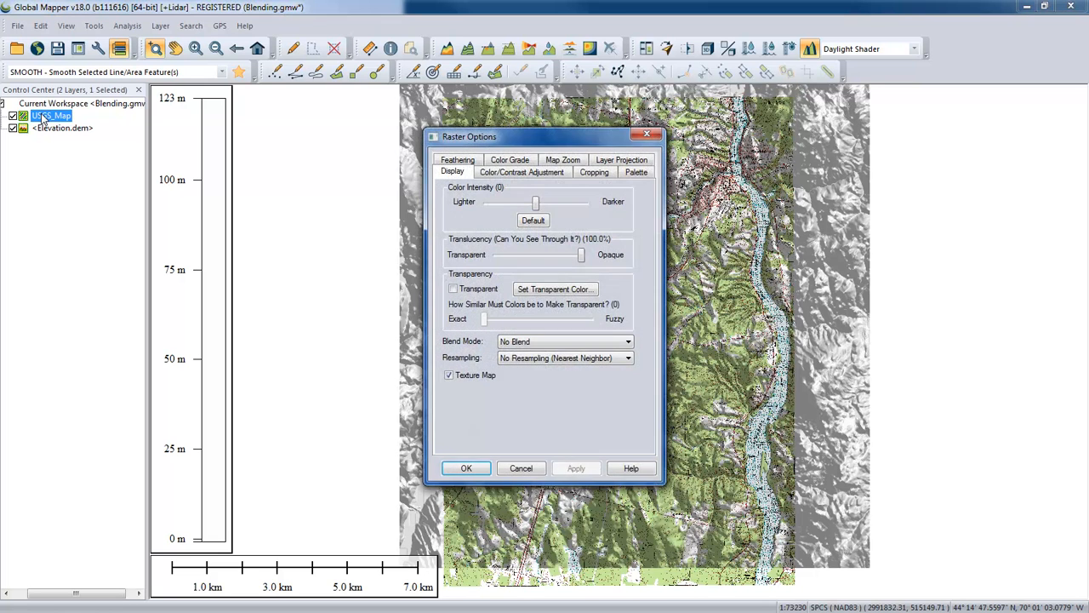
pyautogui.click(451, 375)
pyautogui.click(576, 469)
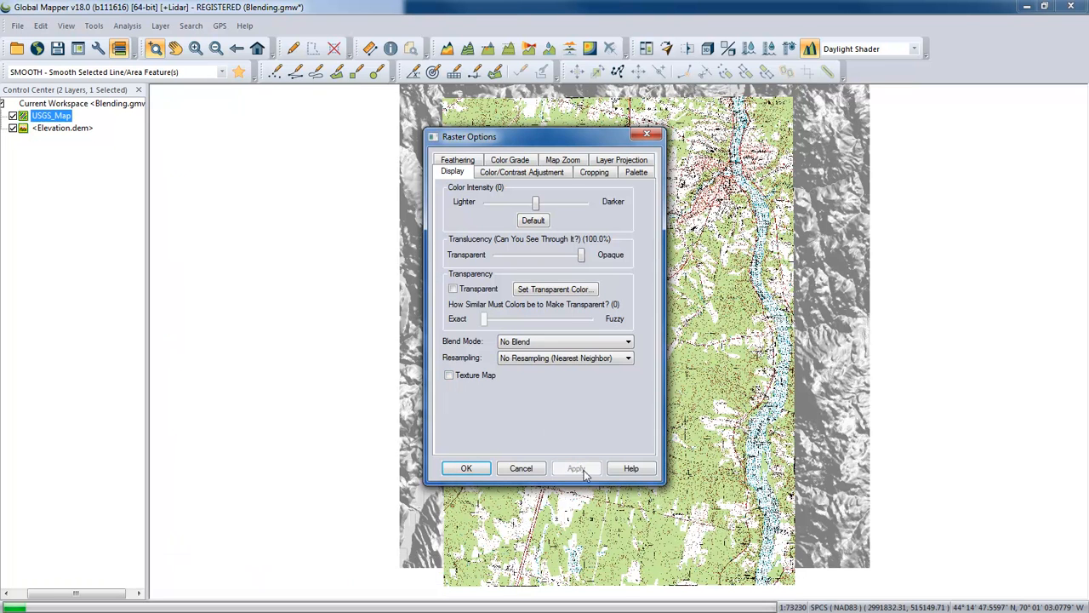
pyautogui.click(521, 341)
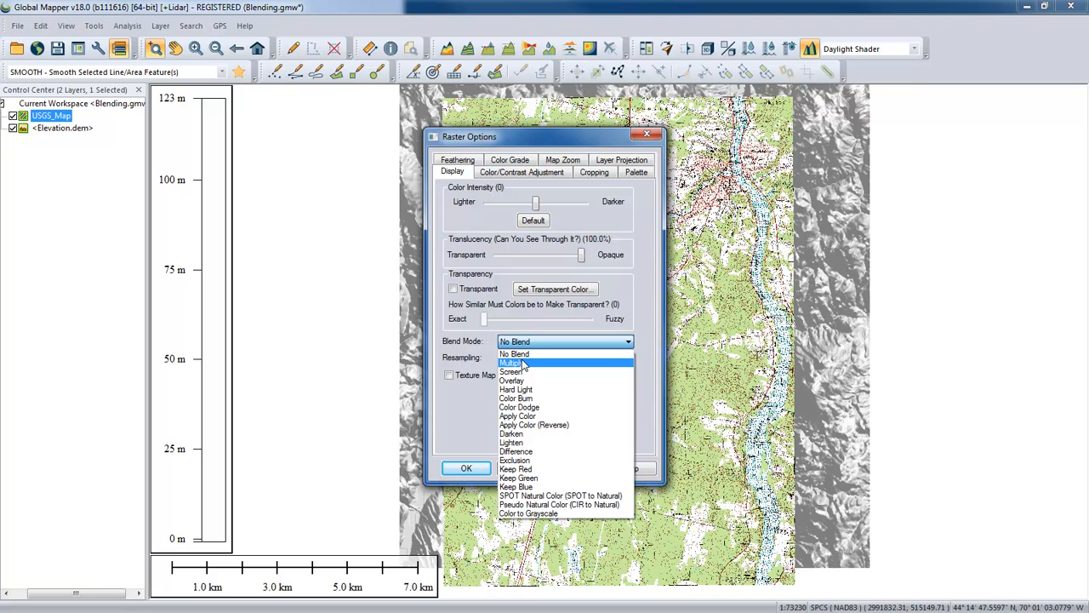
pyautogui.click(522, 362)
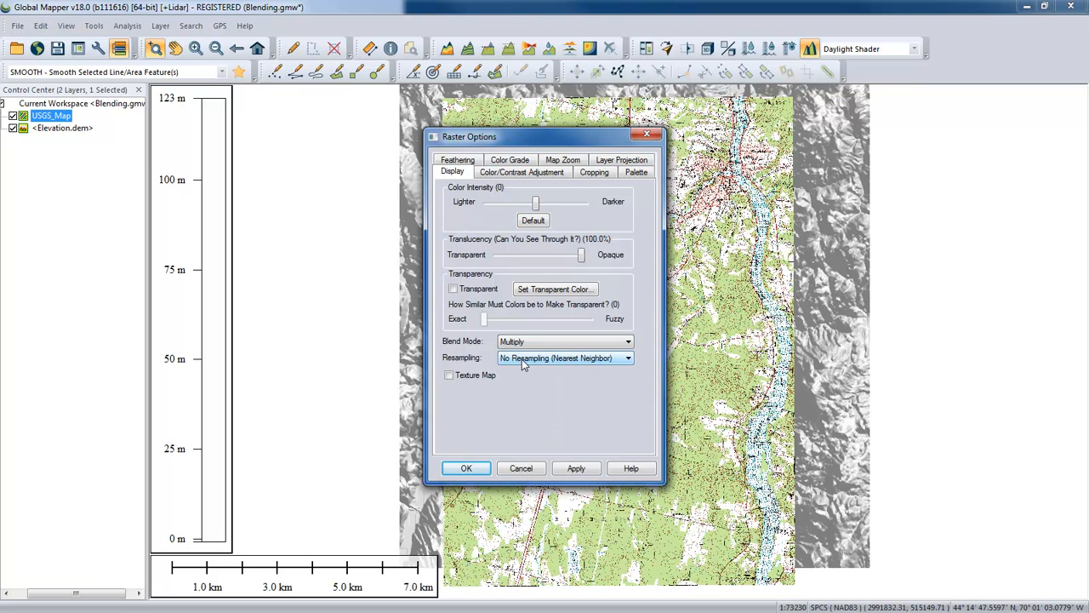
pyautogui.click(576, 469)
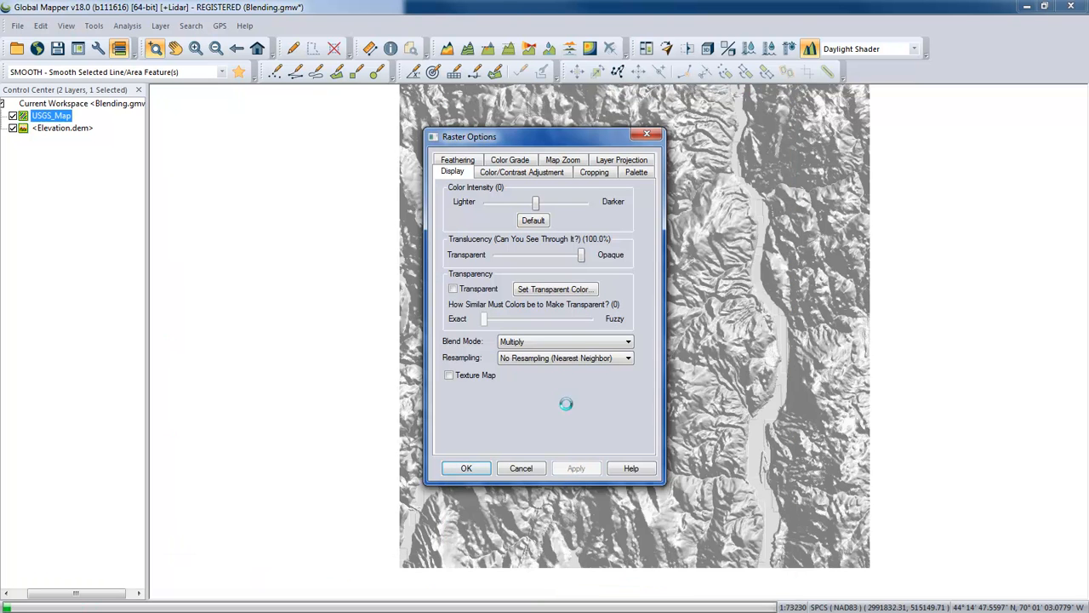
# - Review the available blend modes, keep Multiply, and accept the raster options with the color intensity at -10
pyautogui.moveTo(550, 143); pyautogui.dragTo(263, 174)
pyautogui.scroll(1, 561, 350)
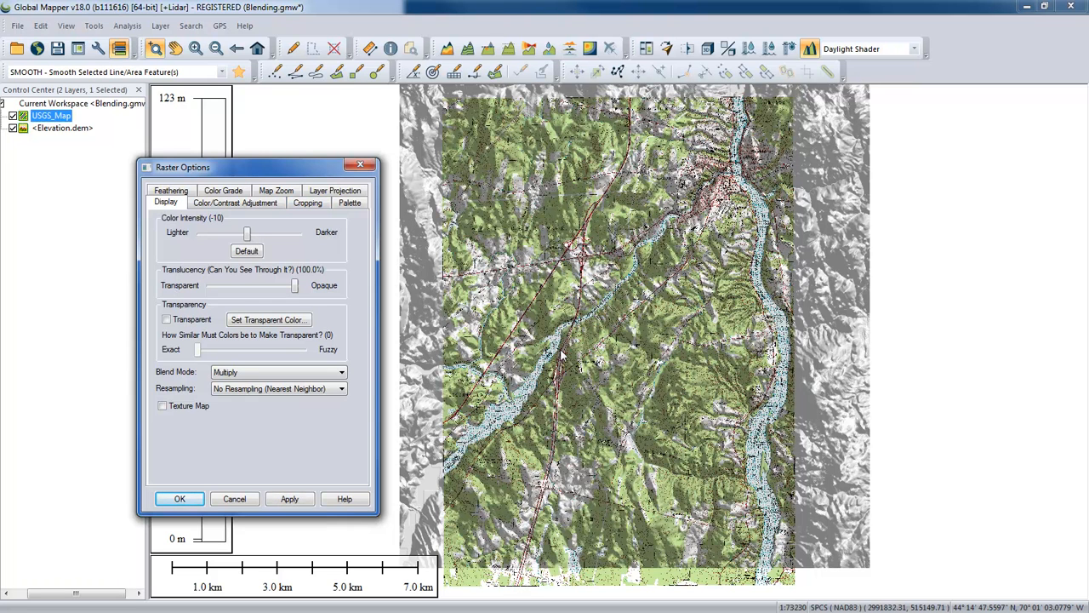
pyautogui.click(245, 373)
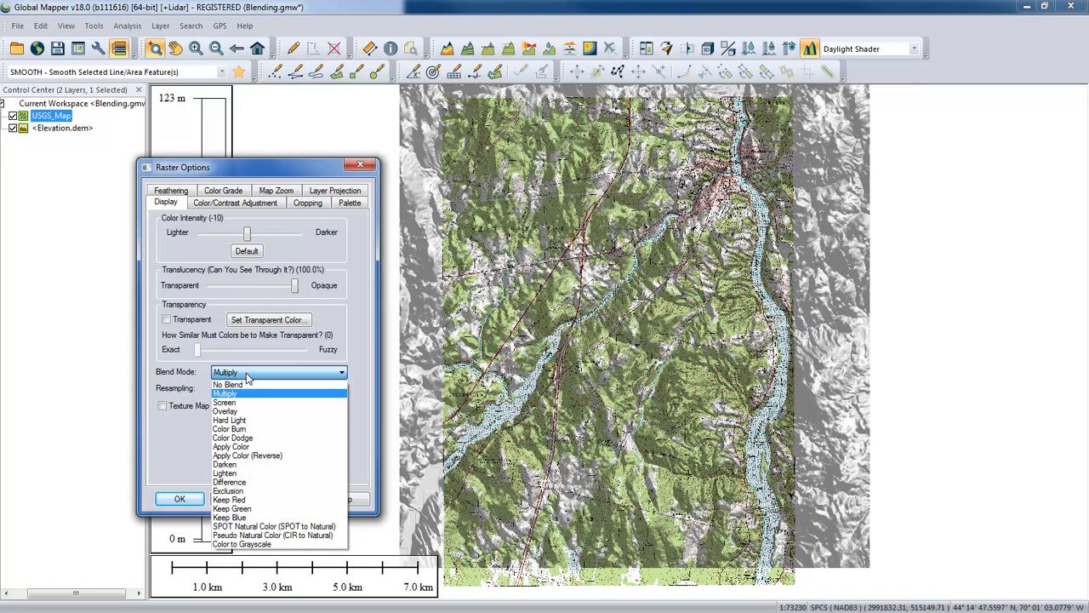
pyautogui.click(248, 376)
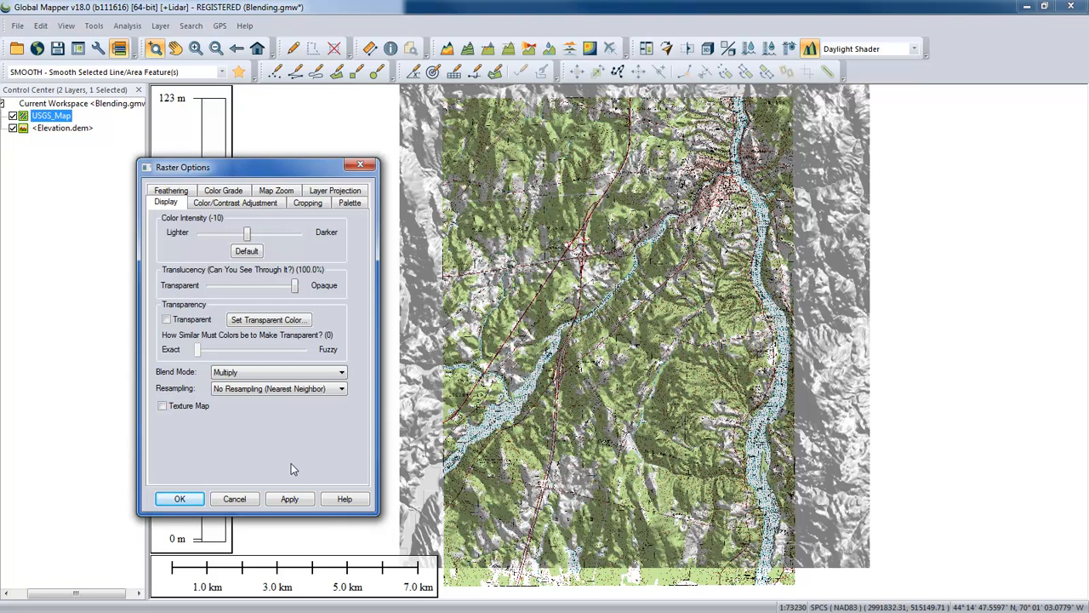
pyautogui.click(181, 499)
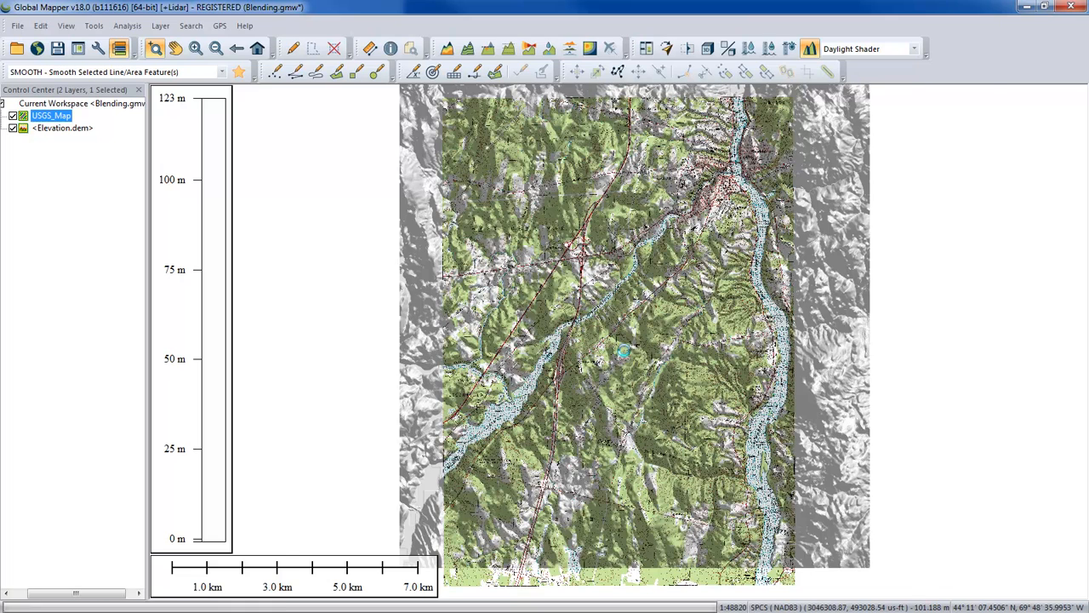
# - Set the USGS_Map layer's blend mode to No Blend, enable Texture Map again, and apply and accept the raster options
pyautogui.scroll(1, 624, 351)
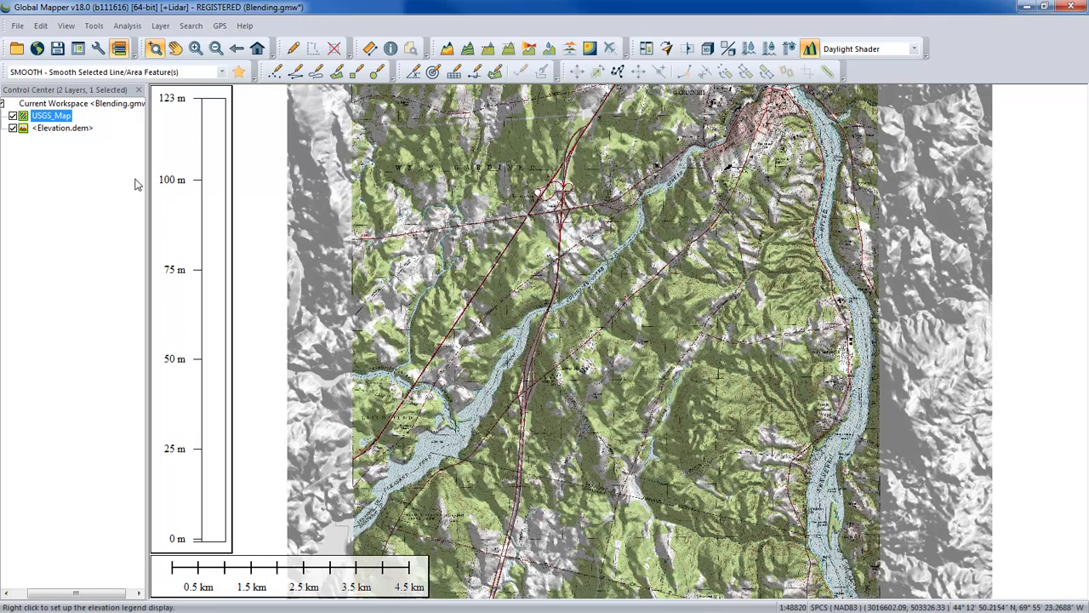
pyautogui.doubleClick(51, 116)
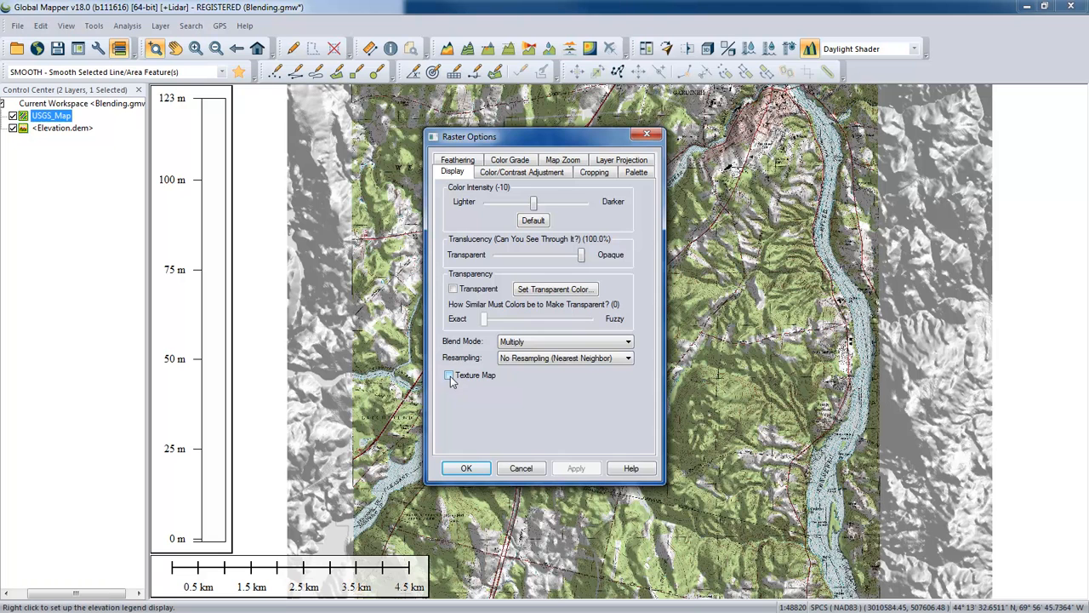
pyautogui.click(519, 343)
pyautogui.click(514, 353)
pyautogui.click(449, 375)
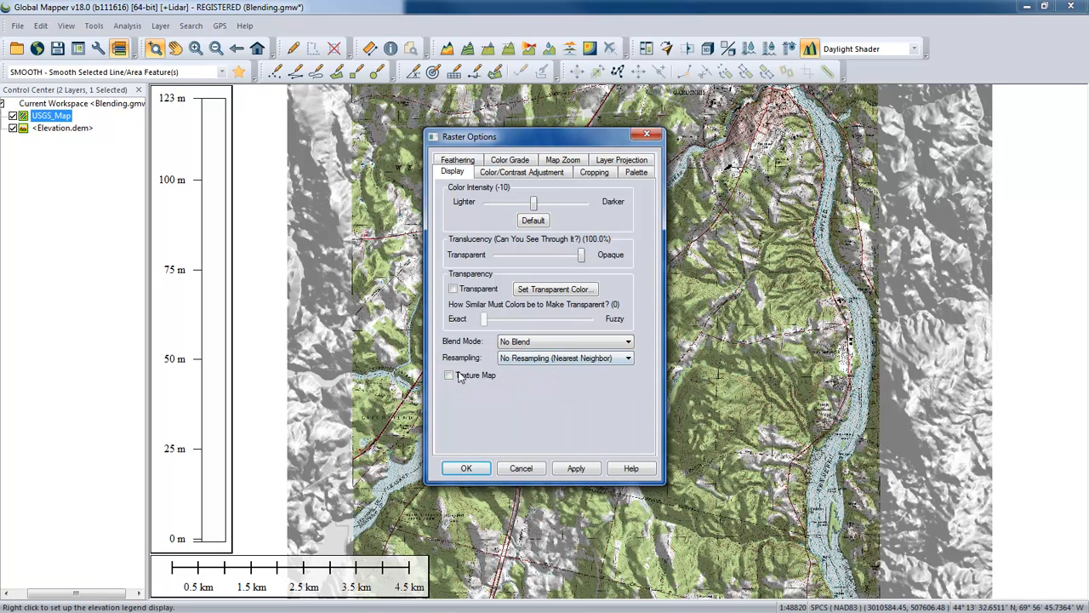
pyautogui.click(574, 468)
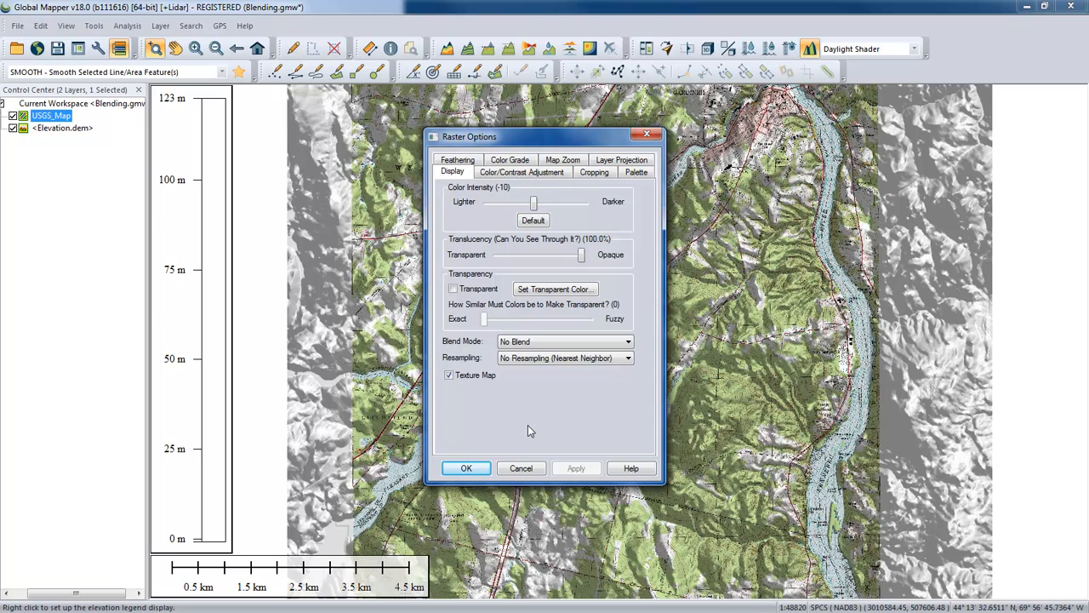
pyautogui.click(467, 469)
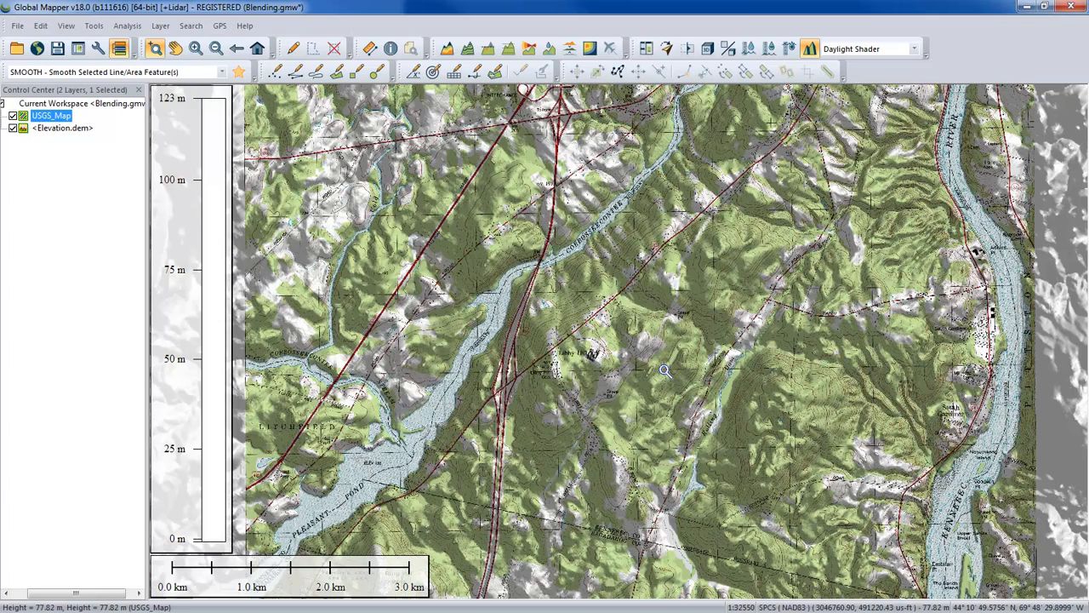
pyautogui.scroll(1, 665, 371)
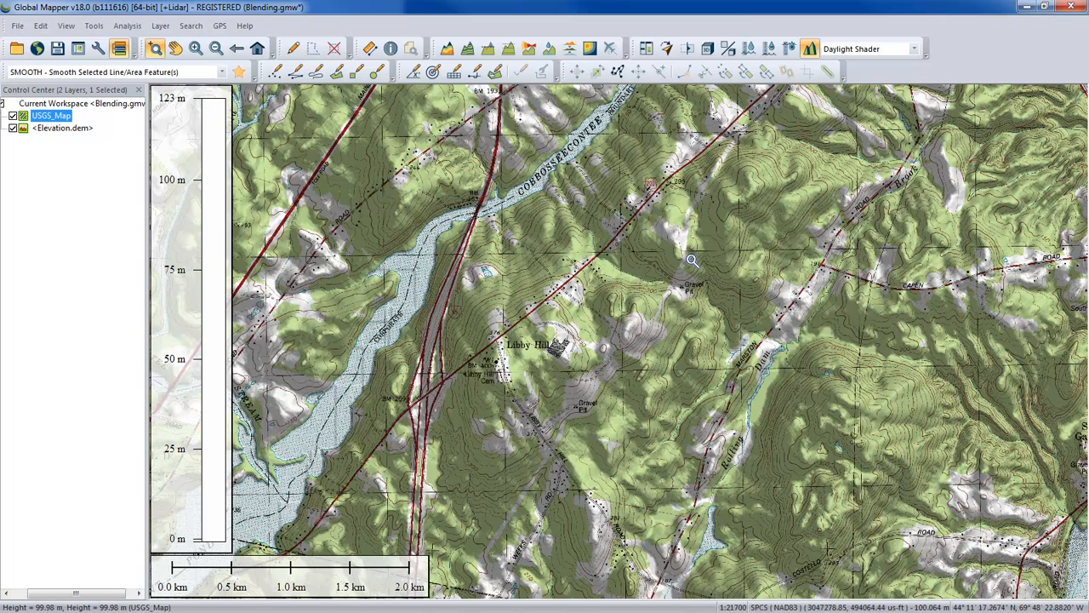
# - Display the water surface on the loaded terrain and raise its level in increments to about 74 m
pyautogui.click(749, 49)
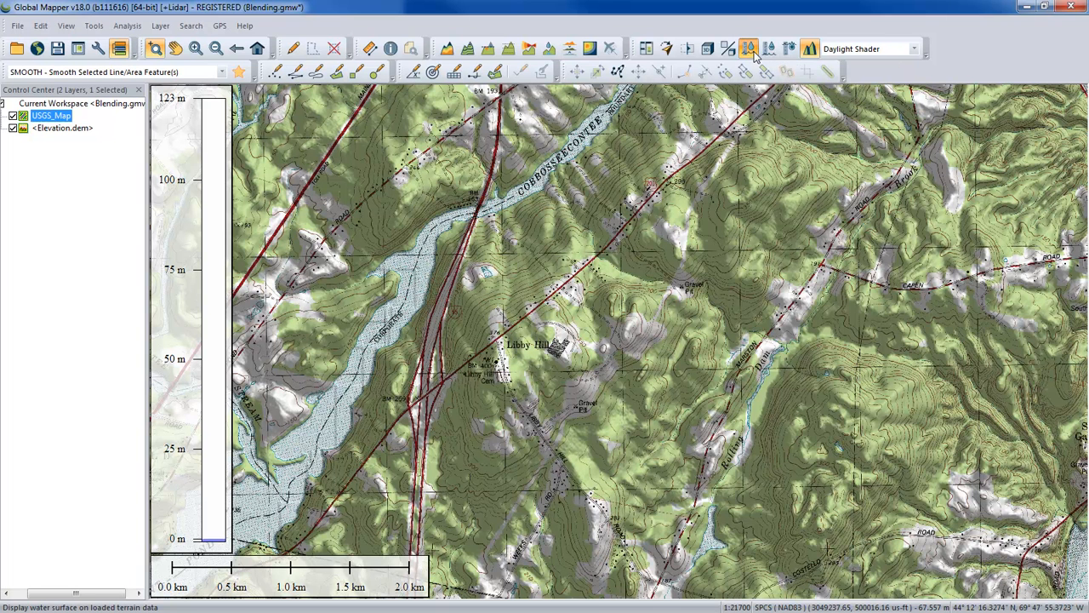
pyautogui.click(789, 50)
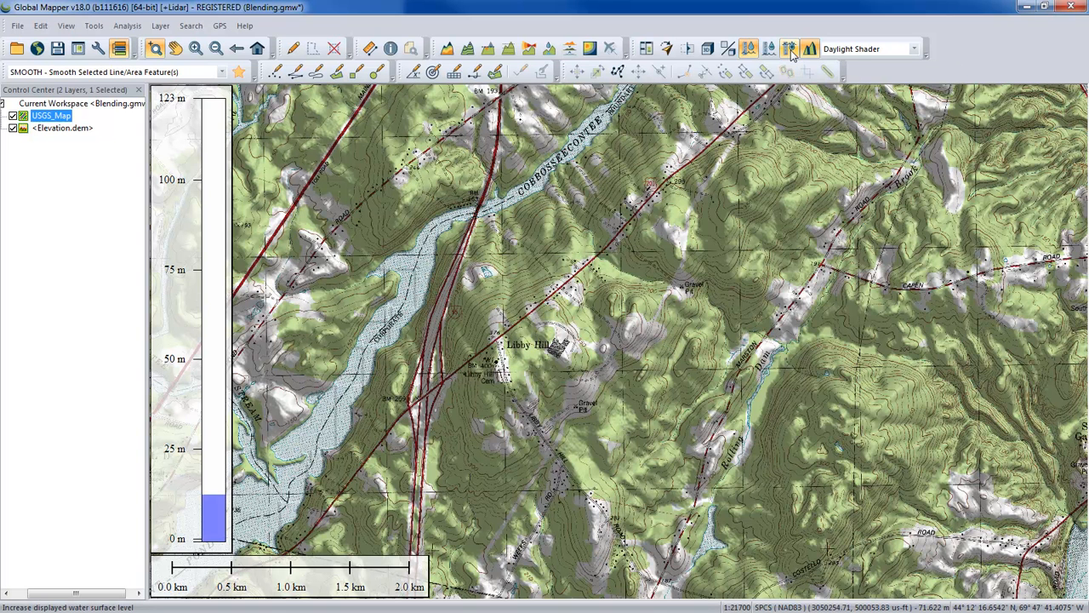
pyautogui.click(789, 50)
pyautogui.click(789, 51)
pyautogui.click(789, 50)
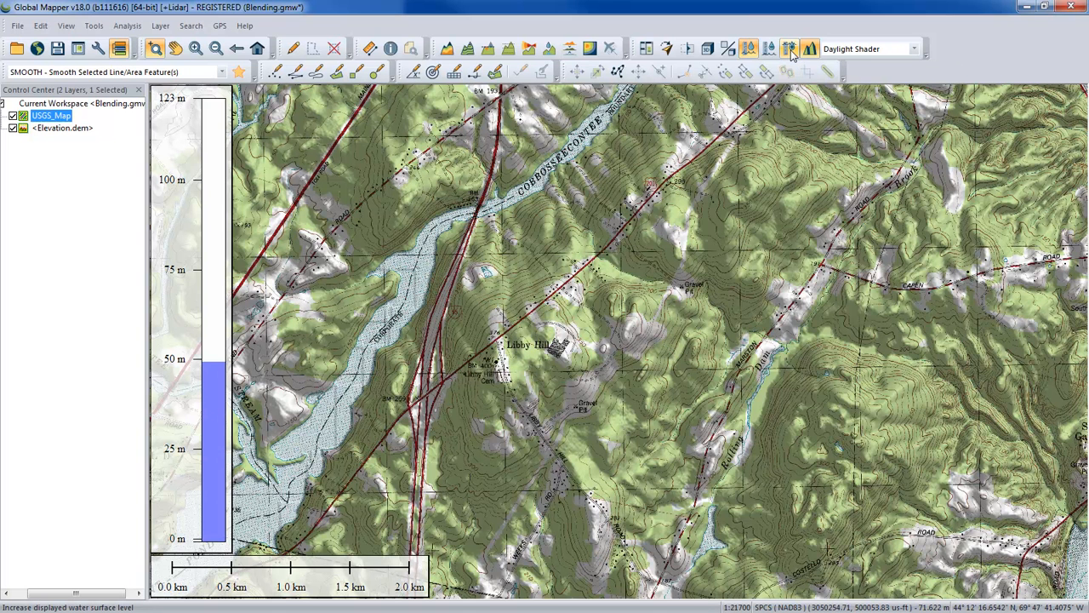
pyautogui.click(789, 50)
pyautogui.click(788, 50)
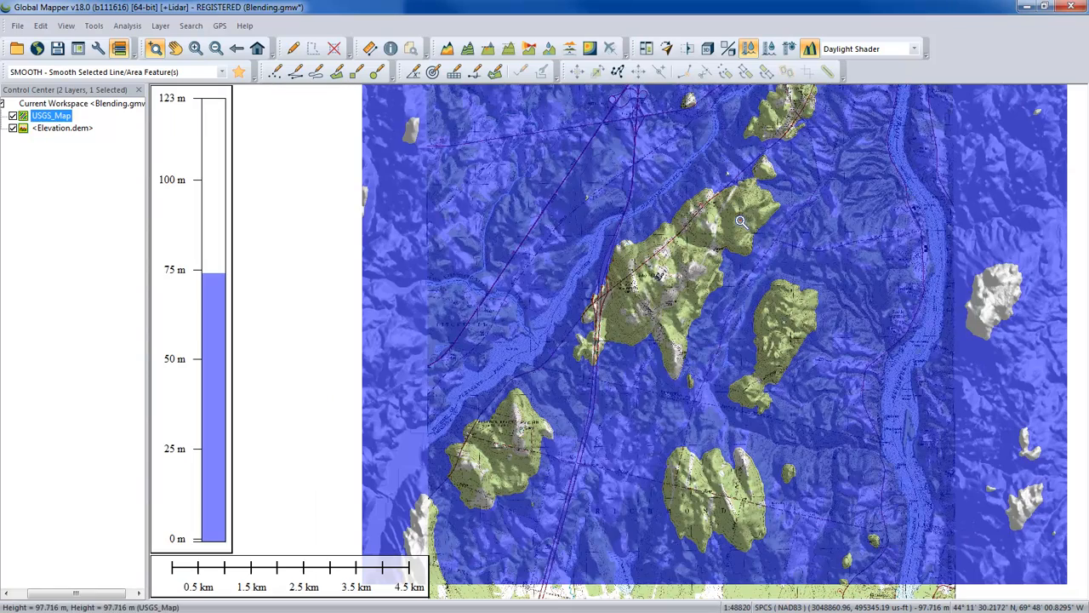
pyautogui.scroll(1, 746, 211)
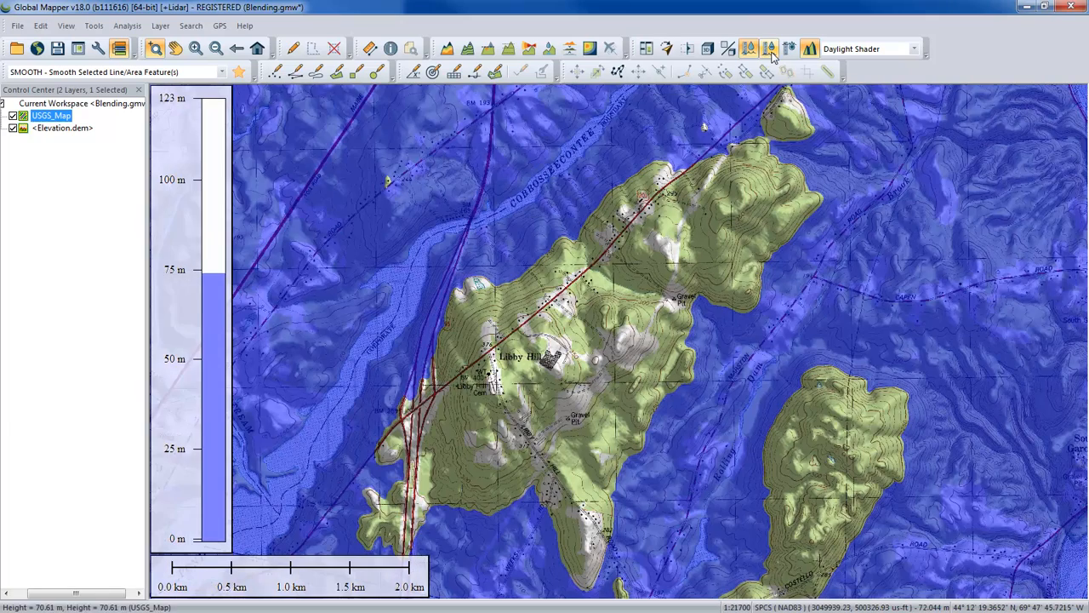
# - Lower the water level to about 37 m and review the water display settings in the Vertical Options configuration
pyautogui.click(770, 49)
pyautogui.scroll(-2, 699, 281)
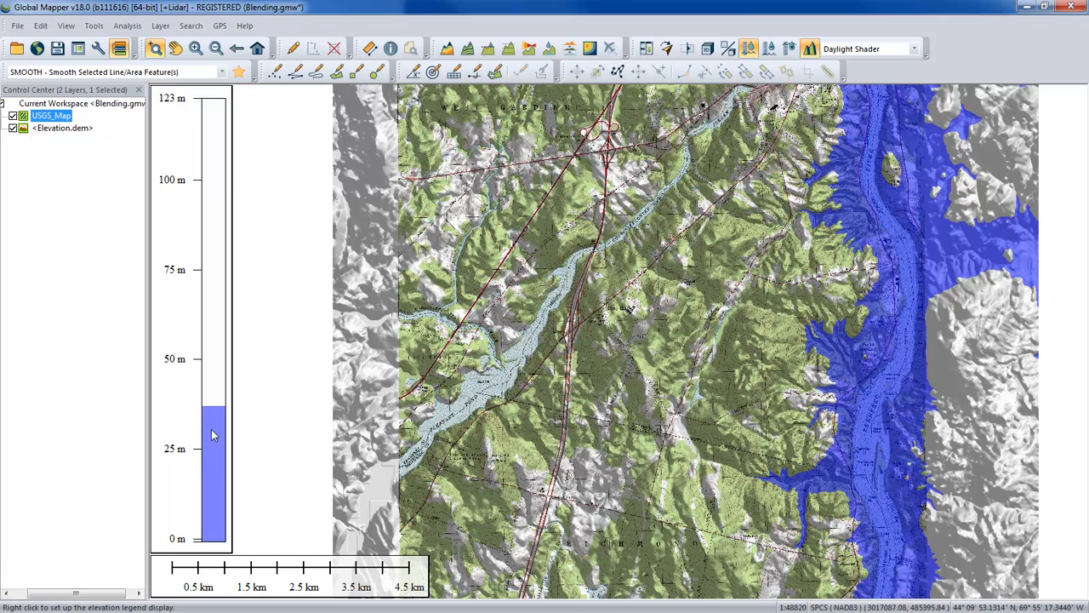
pyautogui.click(98, 49)
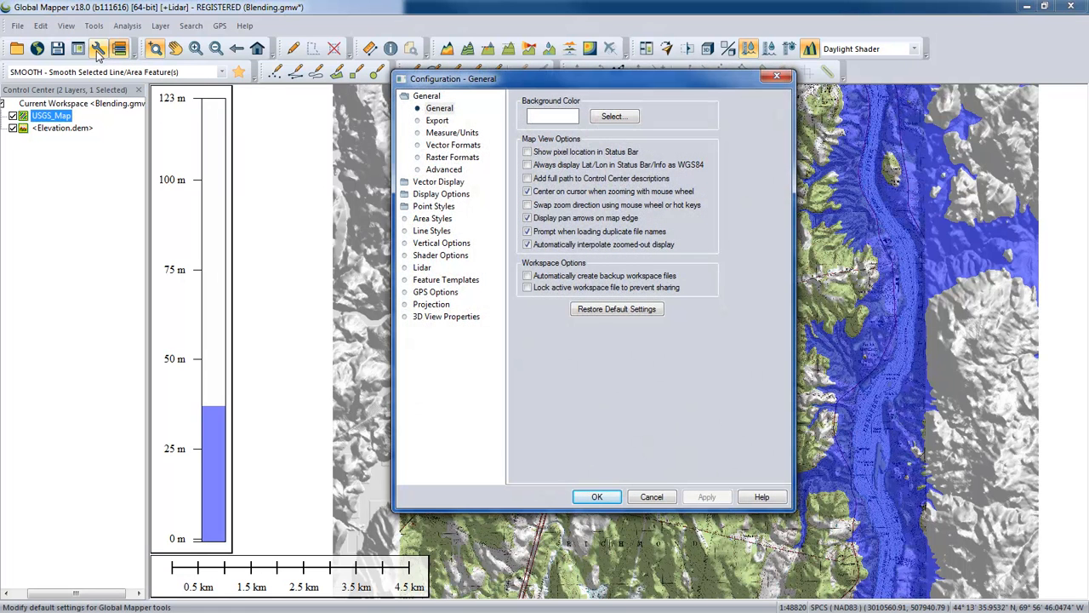
pyautogui.click(434, 243)
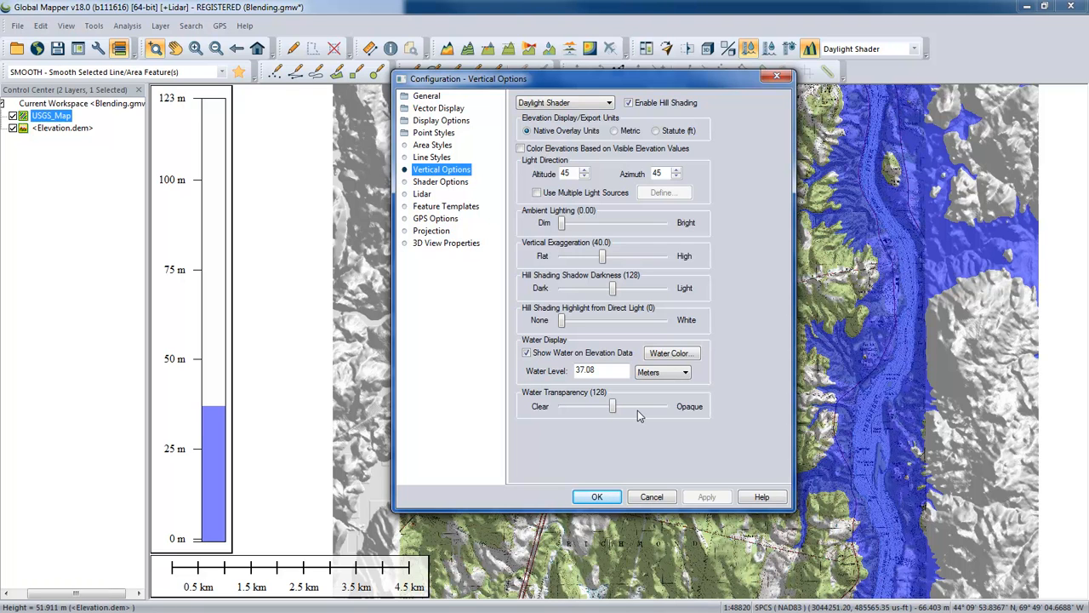
pyautogui.click(598, 497)
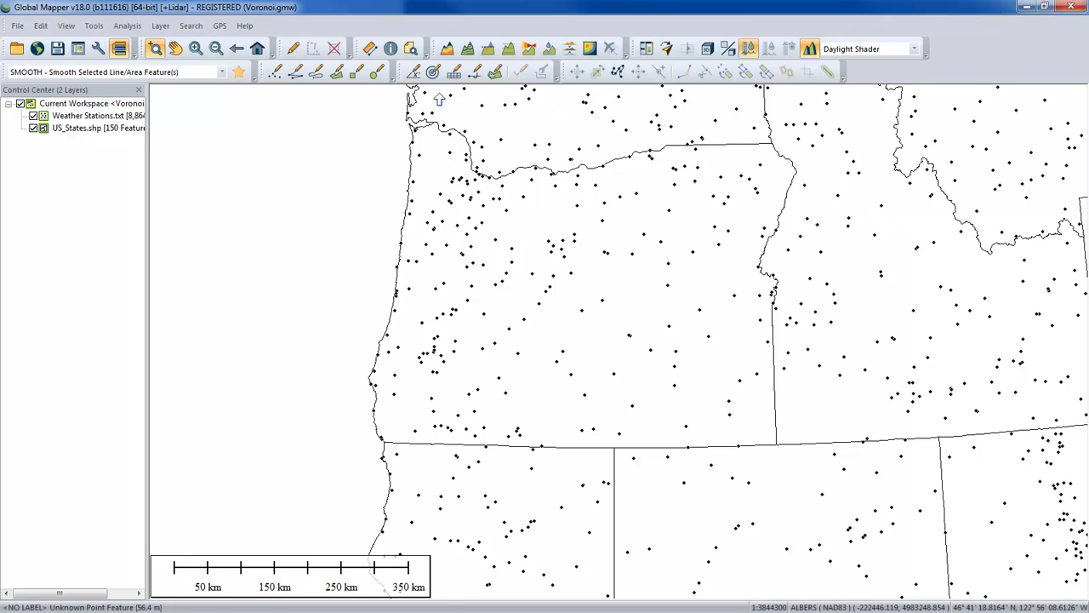
# - Inspect the attributes of a weather station point in Idaho, including its total precipitation, and close the feature information
pyautogui.click(391, 49)
pyautogui.click(821, 251)
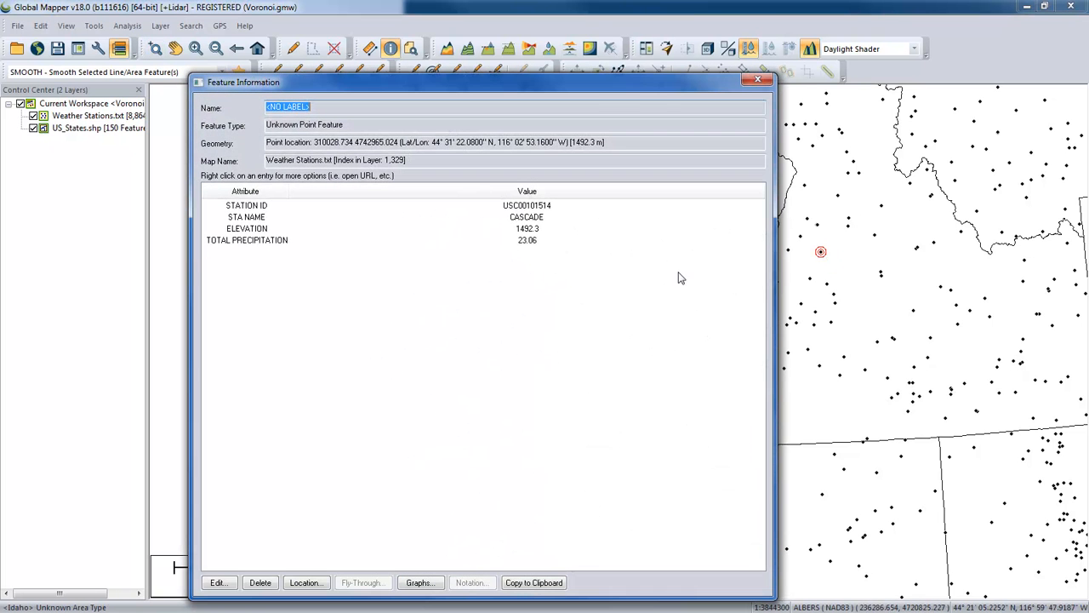
pyautogui.click(249, 242)
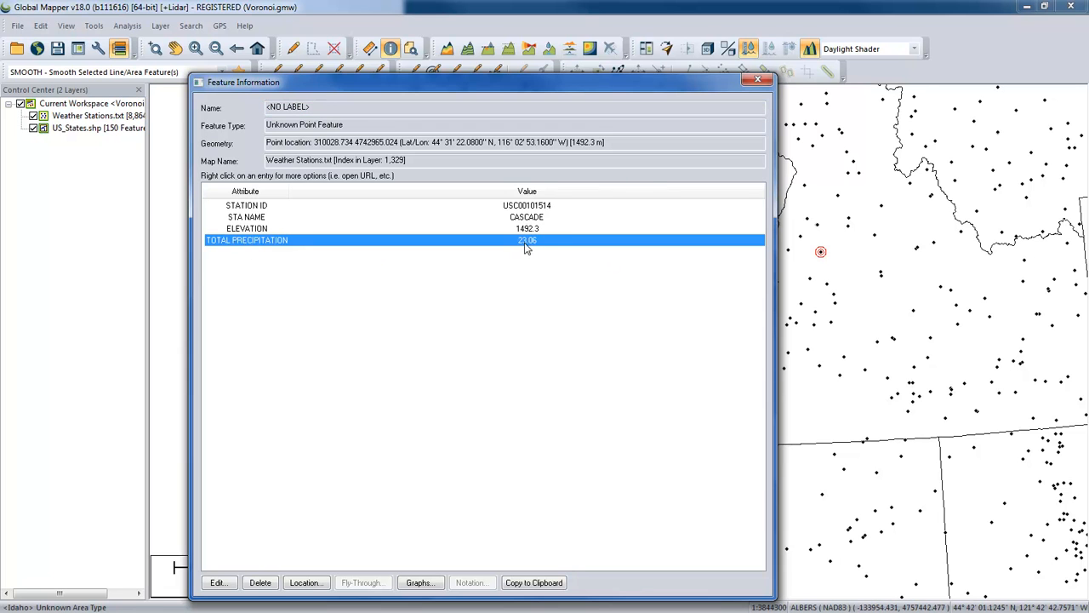
pyautogui.click(756, 81)
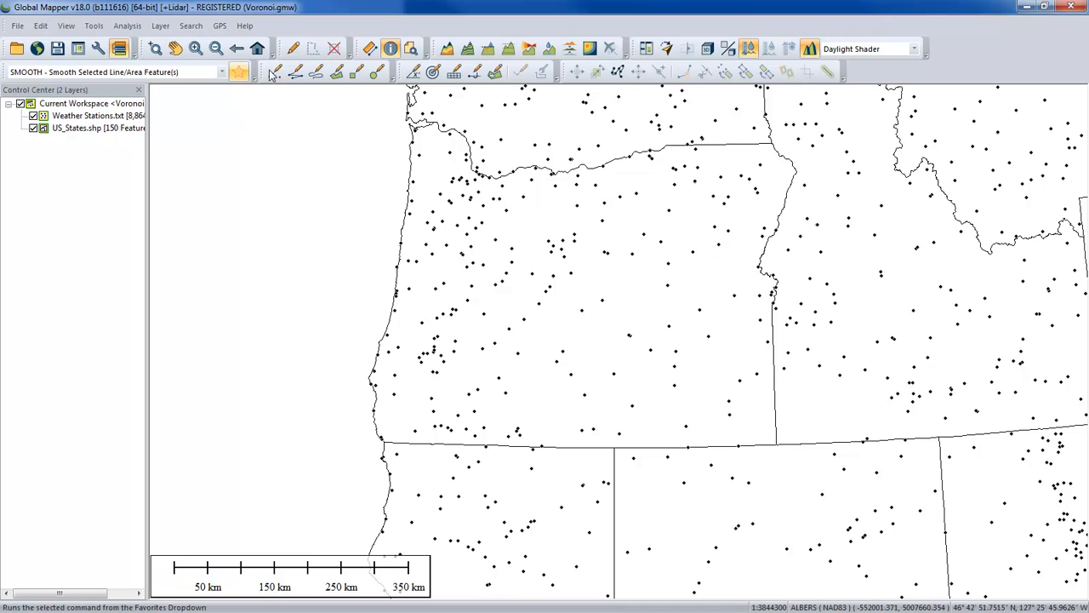
# - Select the Oregon state area and start a Voronoi/Thiessen diagram with layer name Oregon Precipitation and Polygons as the output geometry
pyautogui.click(292, 52)
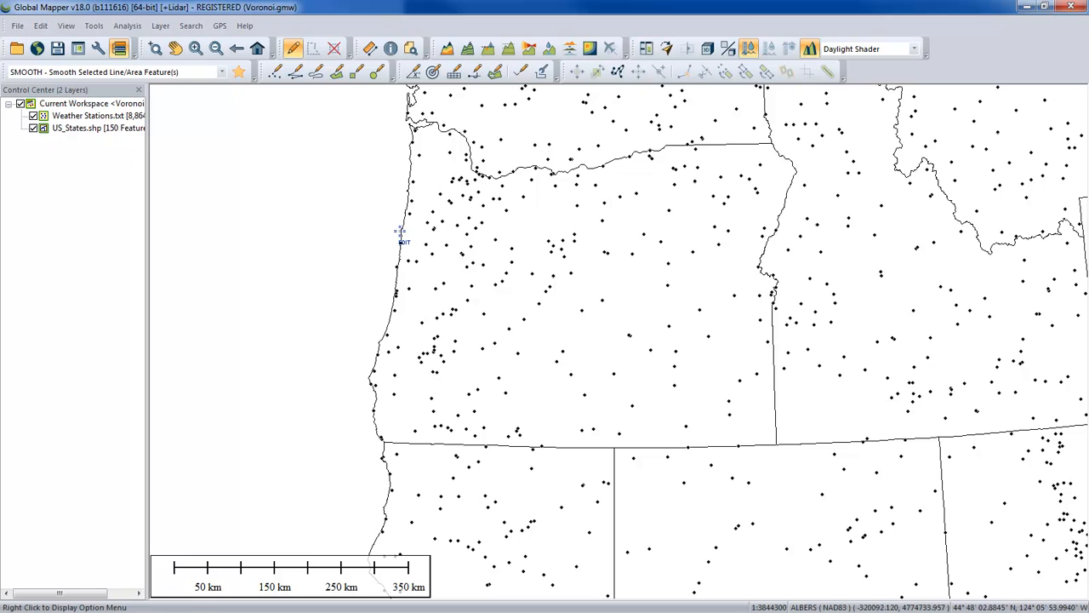
pyautogui.click(400, 233)
pyautogui.click(388, 252)
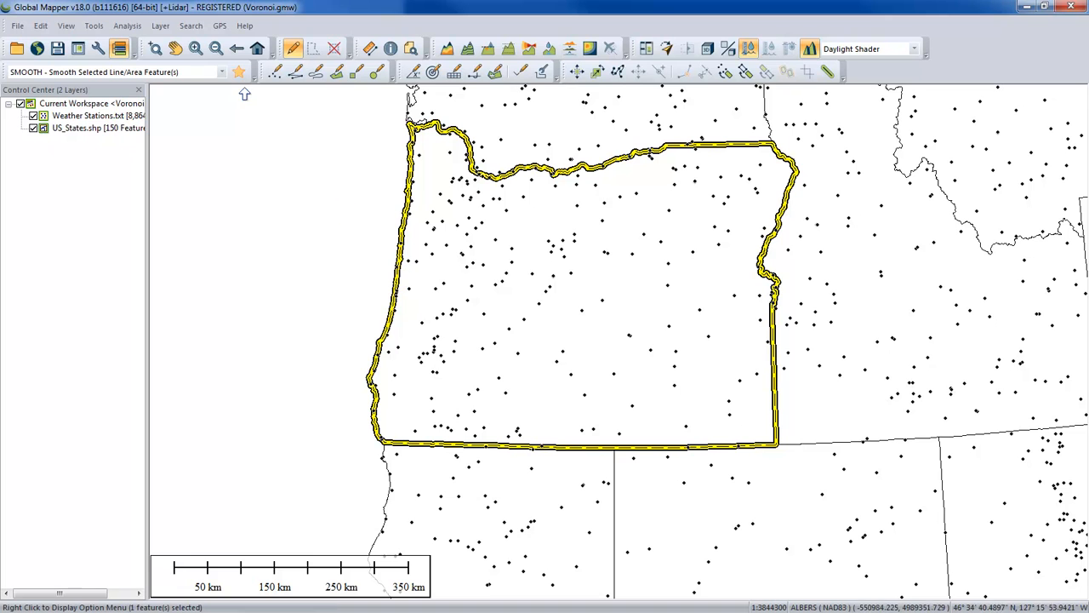
pyautogui.click(125, 27)
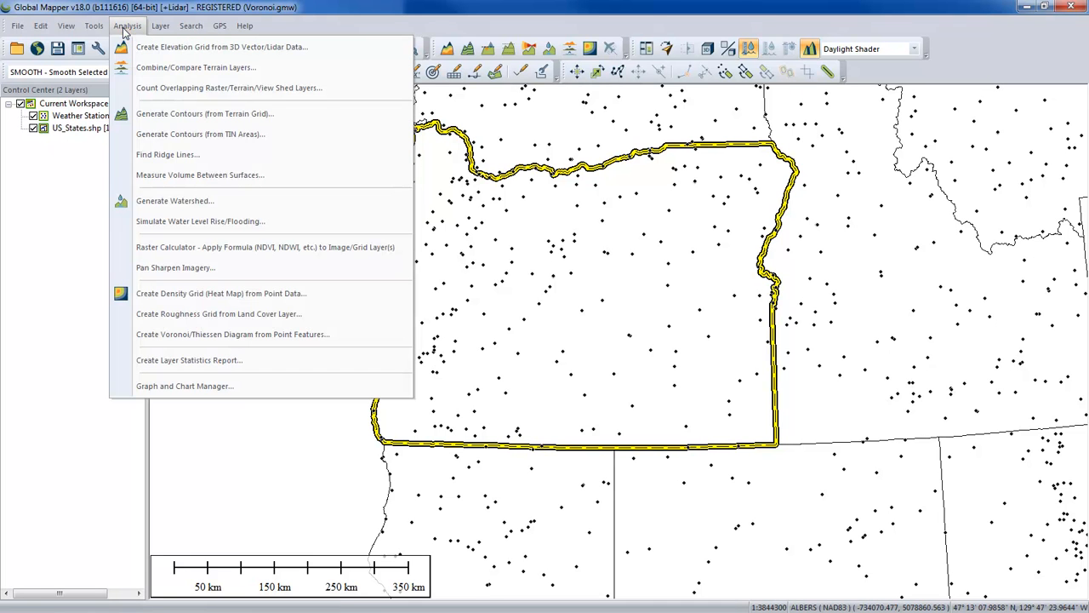
pyautogui.click(228, 336)
pyautogui.moveTo(552, 222); pyautogui.dragTo(301, 152)
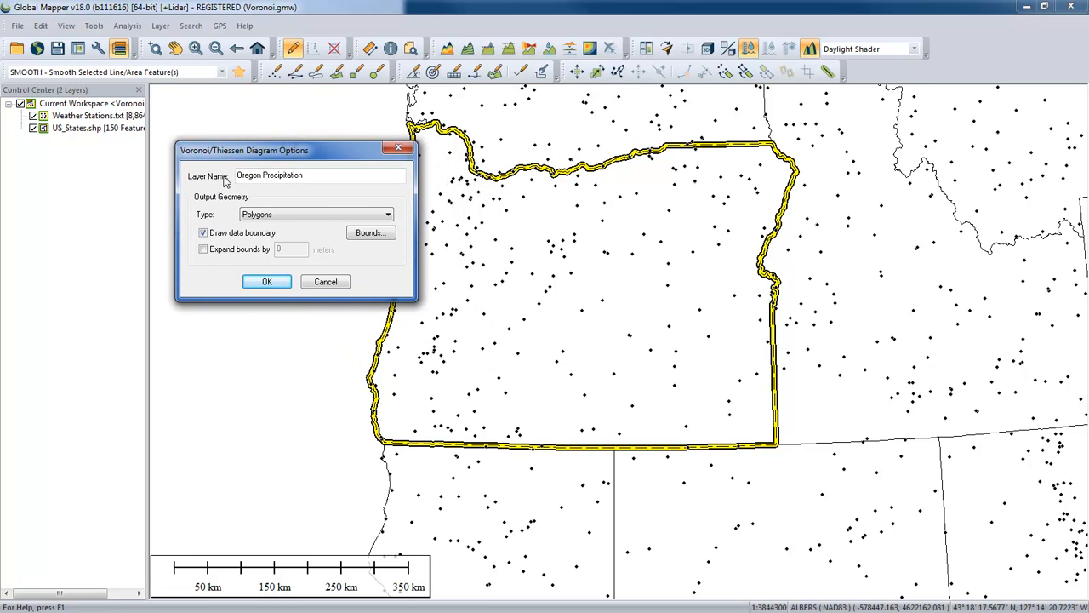
pyautogui.moveTo(321, 176); pyautogui.dragTo(240, 176)
pyautogui.click(308, 176)
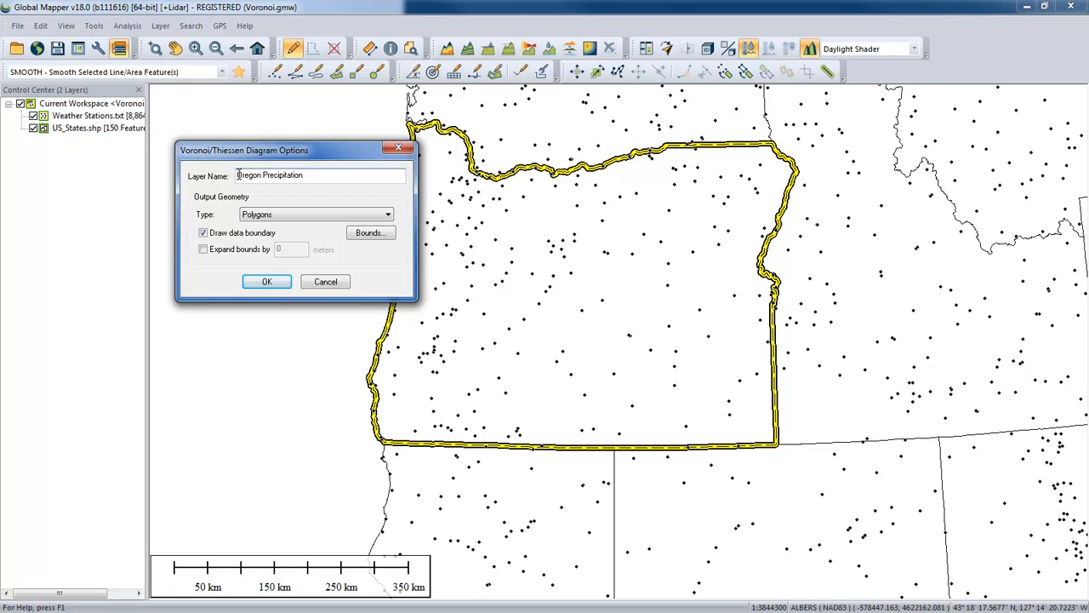
pyautogui.click(259, 216)
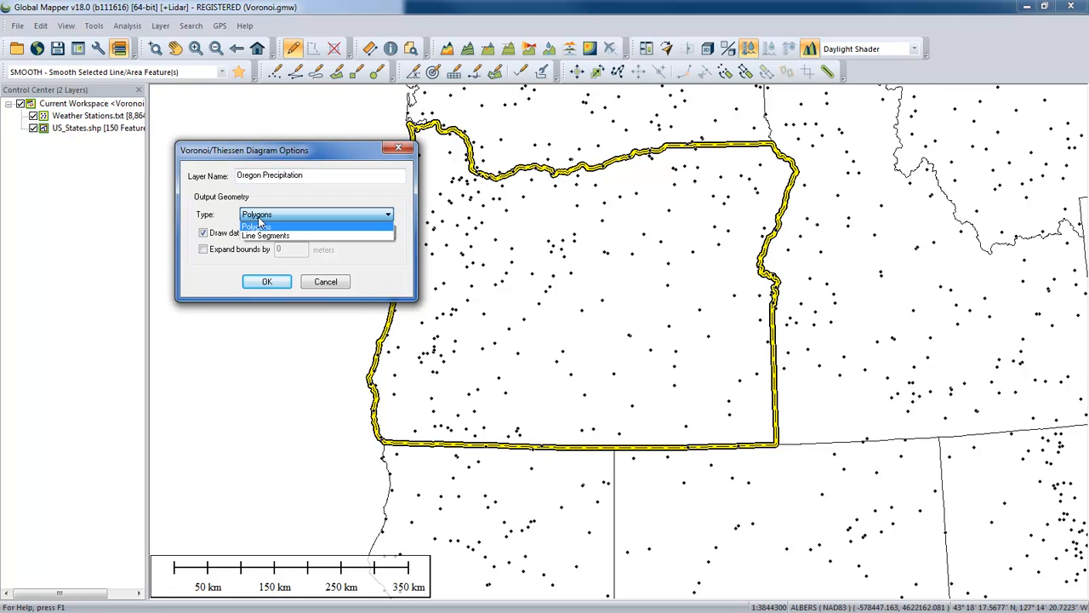
pyautogui.click(260, 225)
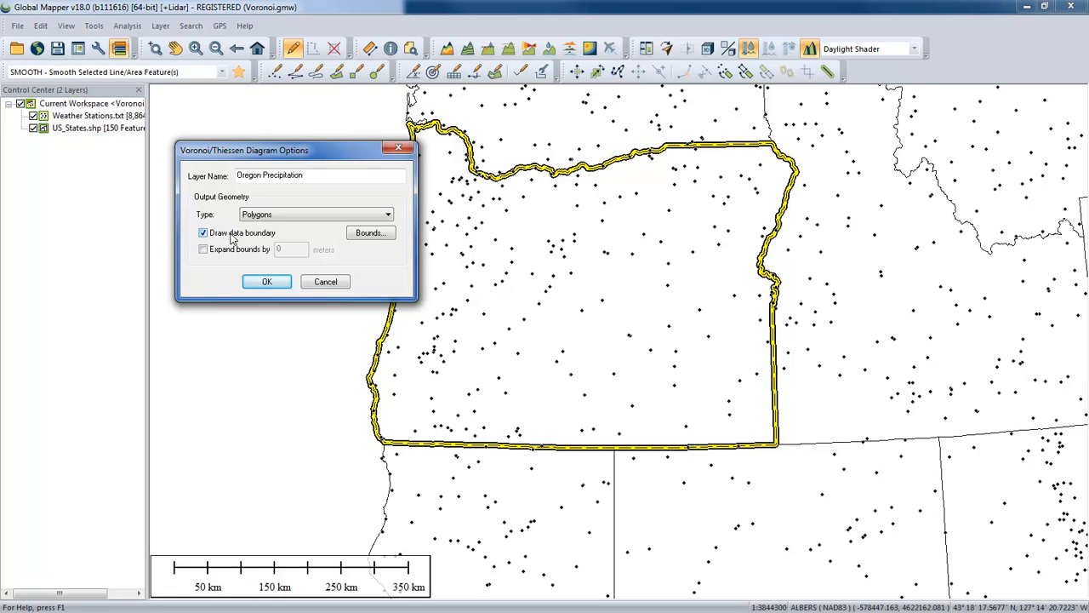
# - Crop the diagram bounds to the selected area feature and generate the Voronoi diagram
pyautogui.click(371, 234)
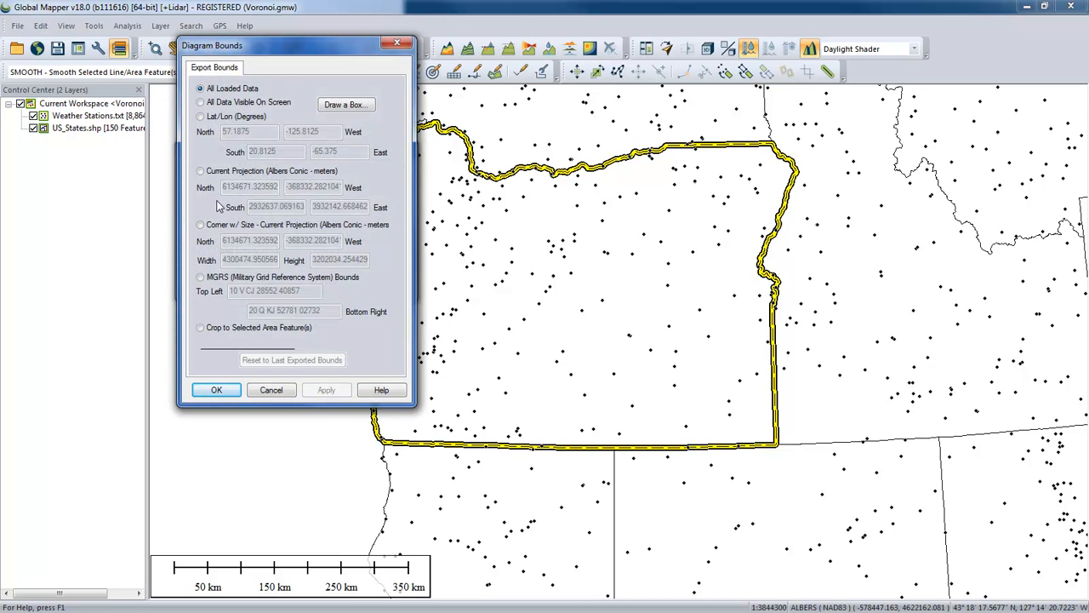
pyautogui.click(201, 328)
pyautogui.click(223, 389)
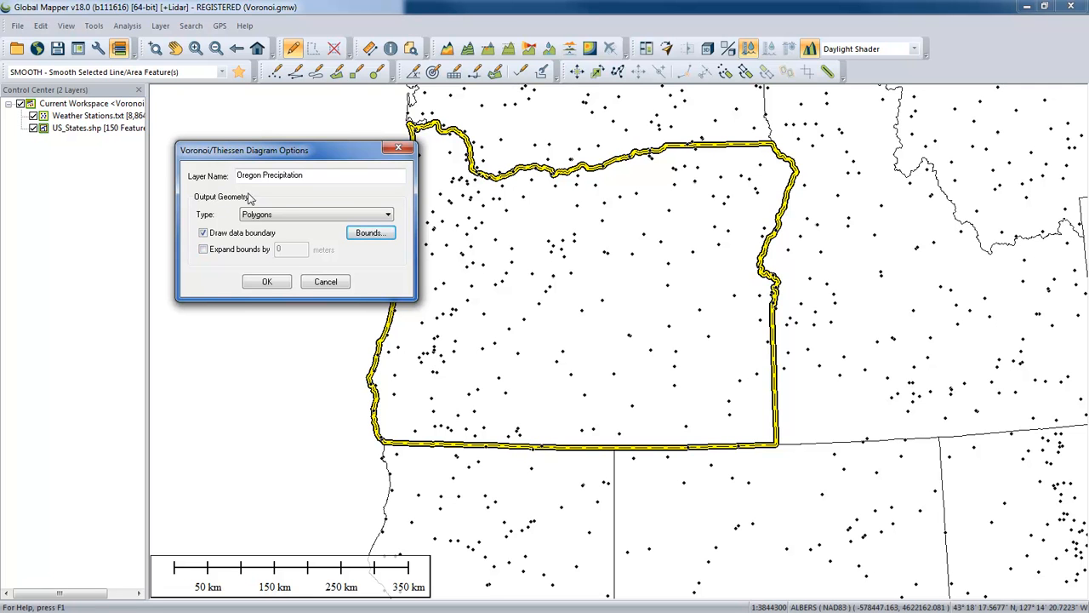
pyautogui.click(269, 283)
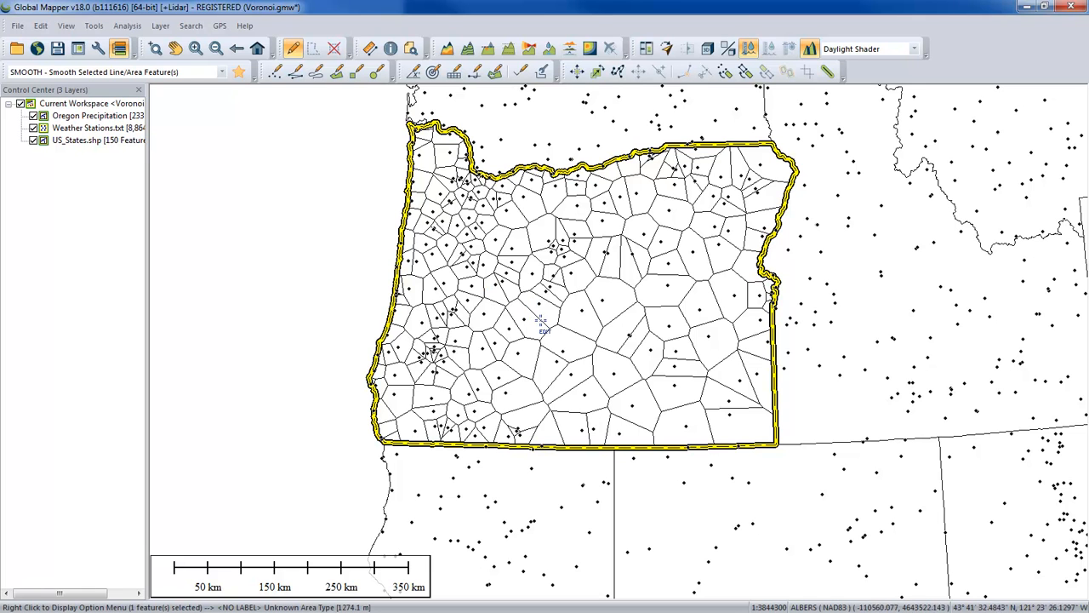
# - Examine the Oregon Precipitation polygons up close, checking how cell boundaries fall between neighbouring weather stations
pyautogui.click(156, 49)
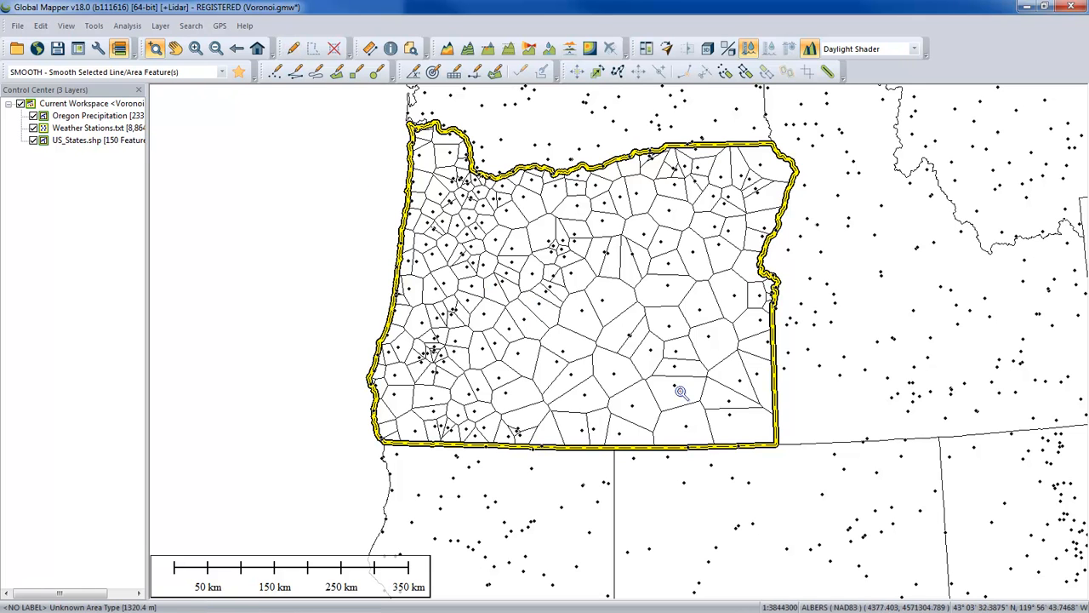
pyautogui.click(641, 380)
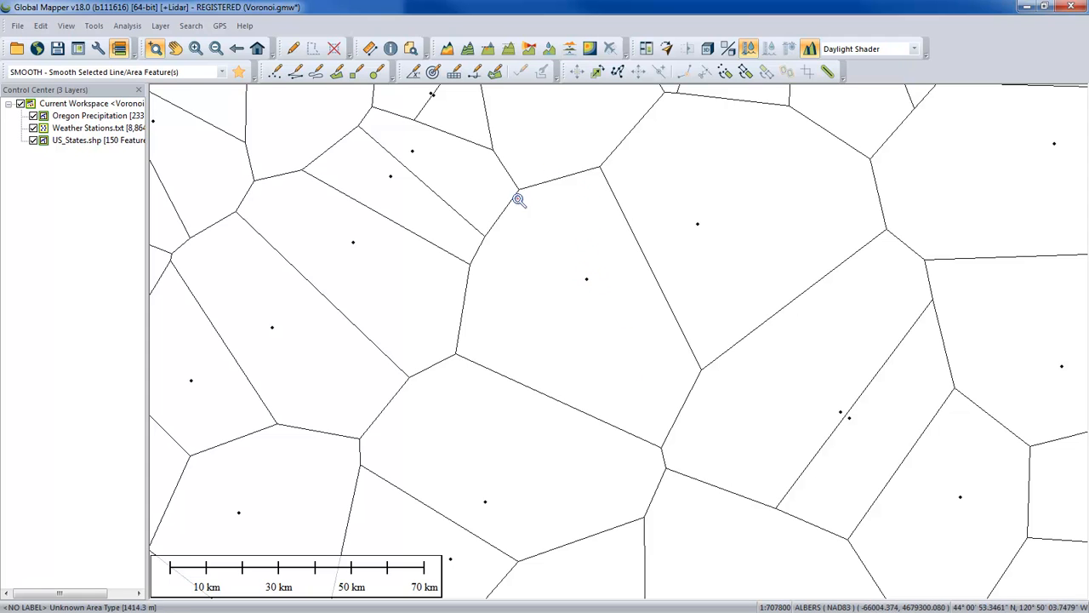
pyautogui.click(488, 334)
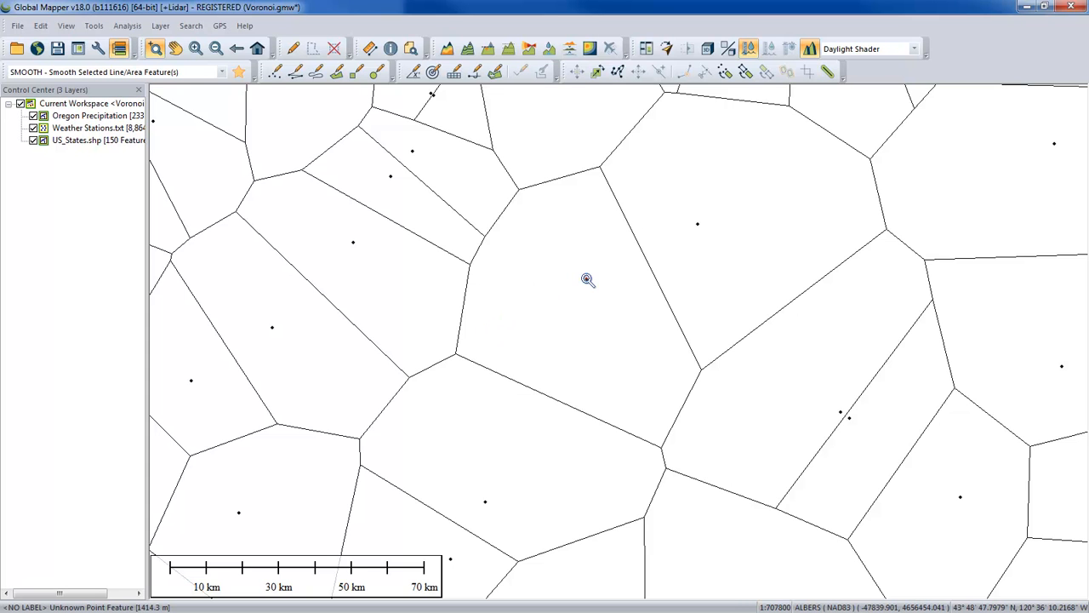
pyautogui.click(489, 342)
pyautogui.scroll(-2, 587, 283)
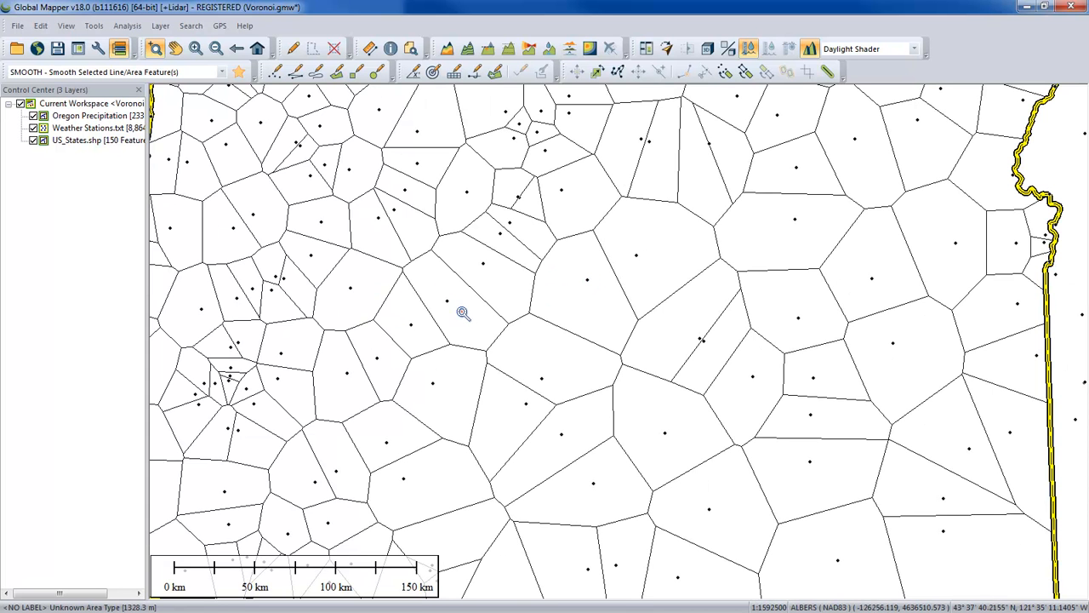
pyautogui.moveTo(508, 186); pyautogui.dragTo(532, 213)
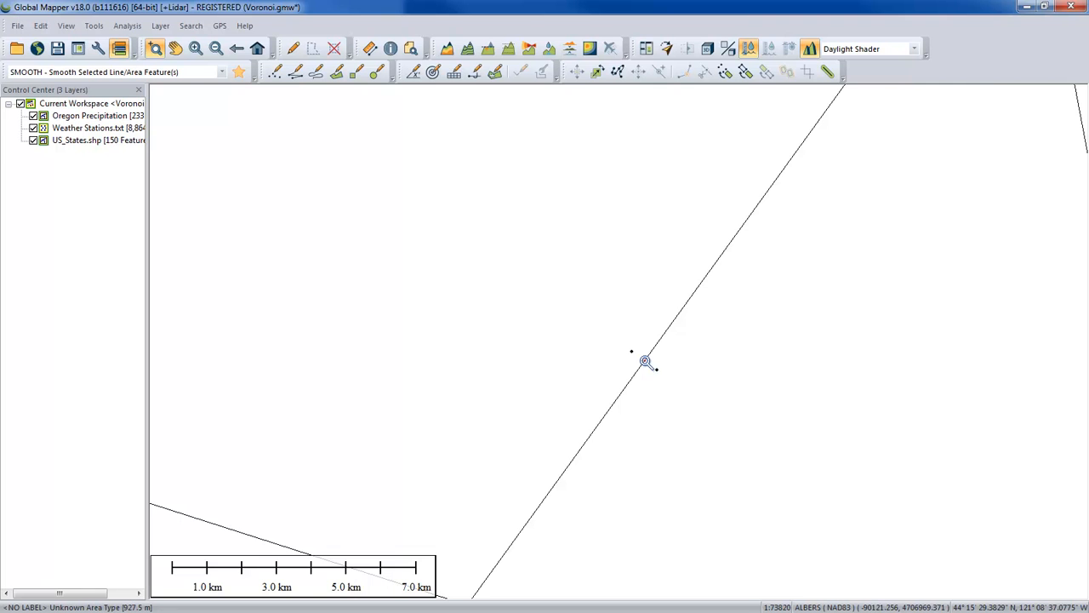
pyautogui.scroll(-1, 645, 362)
pyautogui.scroll(-1, 647, 366)
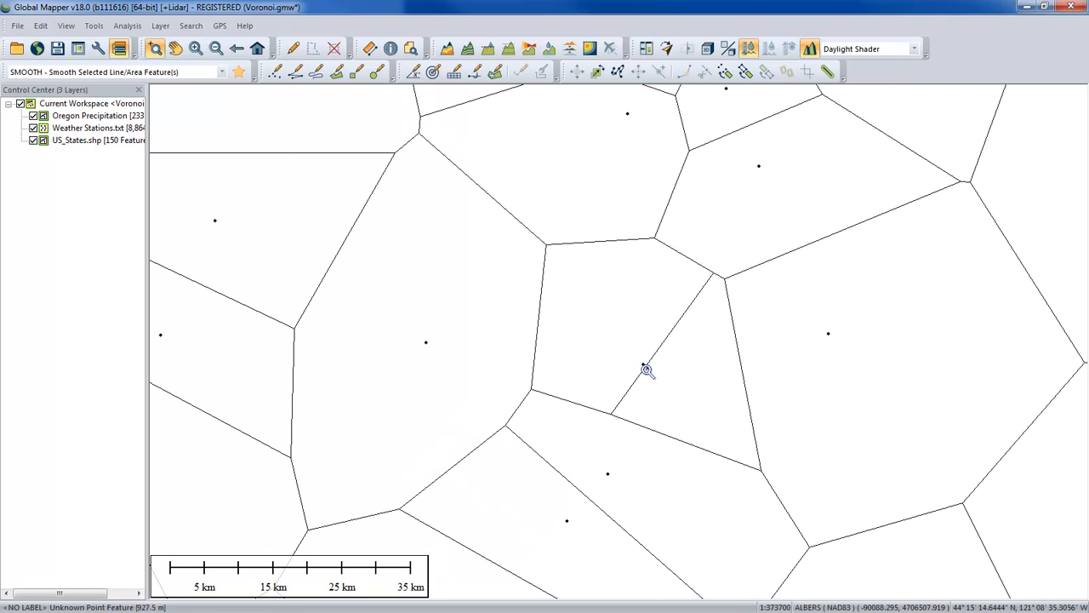
pyautogui.scroll(-2, 591, 408)
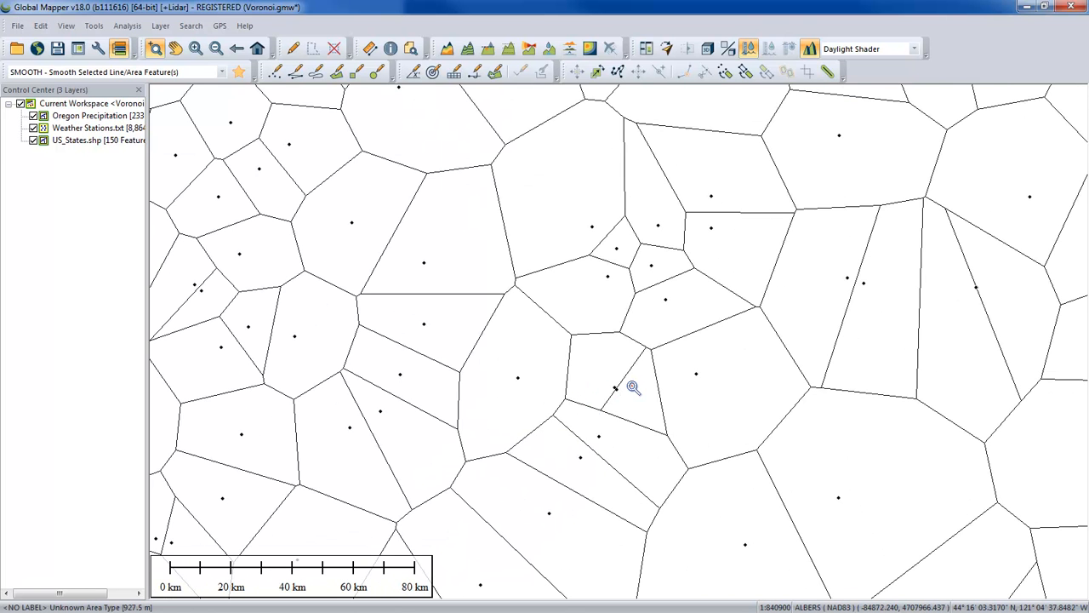
# - Query the area inside a Voronoi cell in central Oregon with the Feature Info tool, and close the feature information
pyautogui.scroll(3, 664, 435)
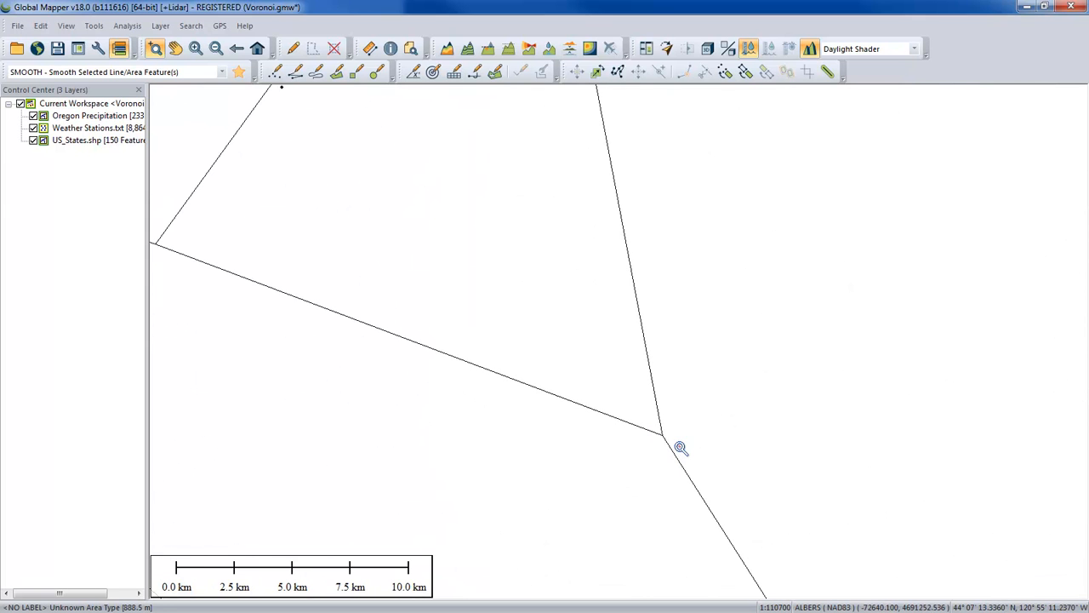
pyautogui.scroll(-1, 662, 435)
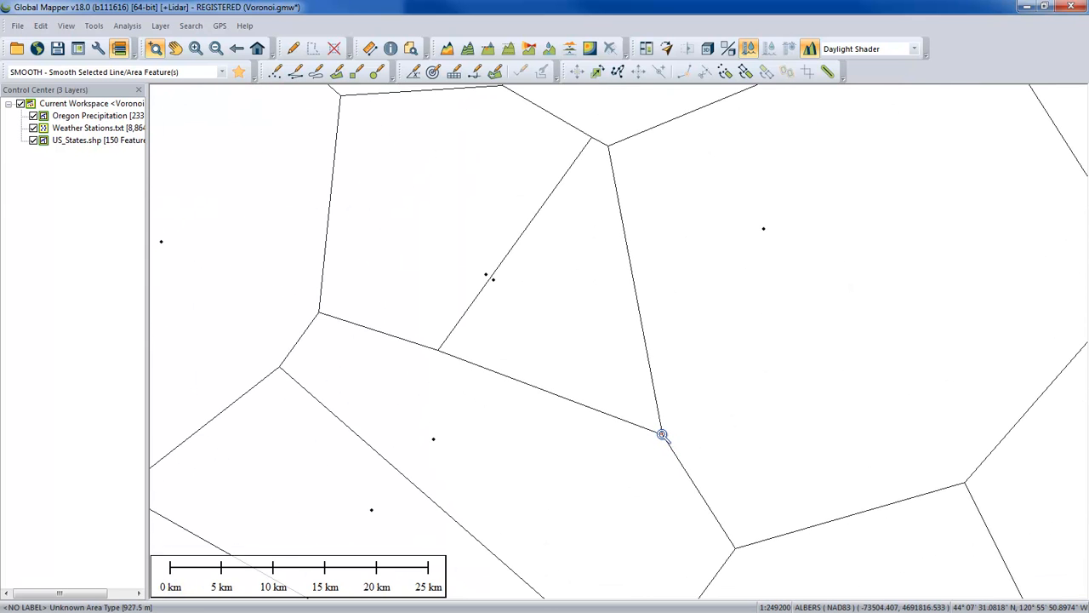
pyautogui.press('ctrl')
pyautogui.press('ctrl')
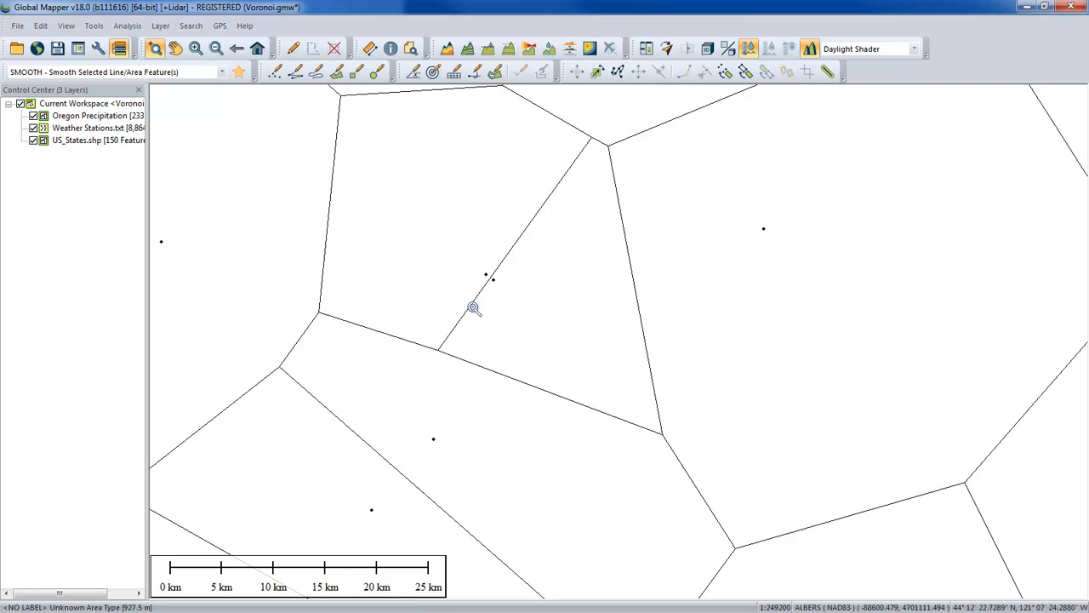
pyautogui.click(392, 49)
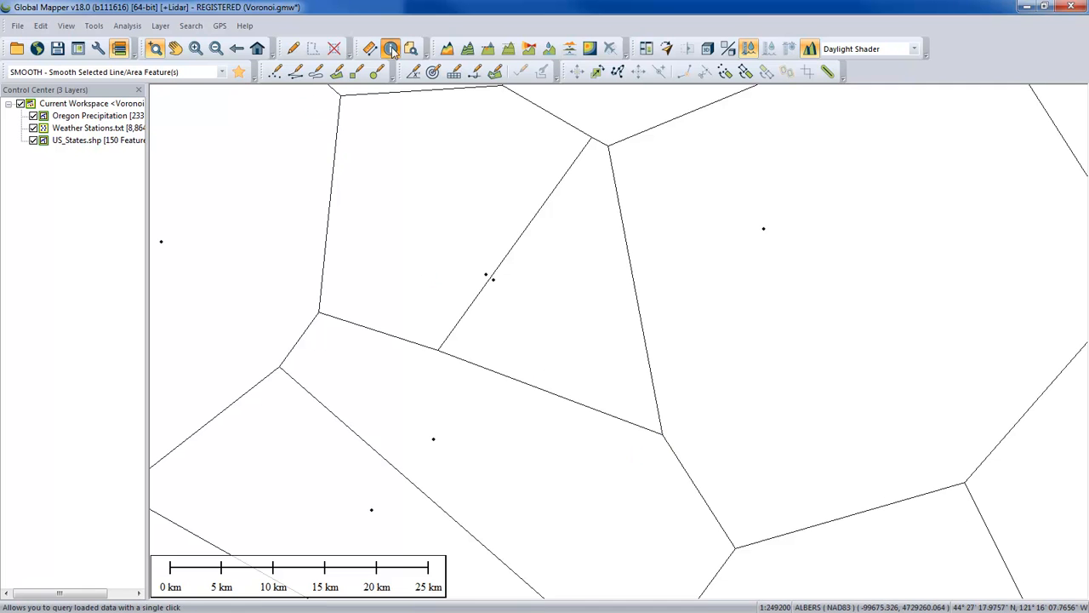
pyautogui.click(694, 320)
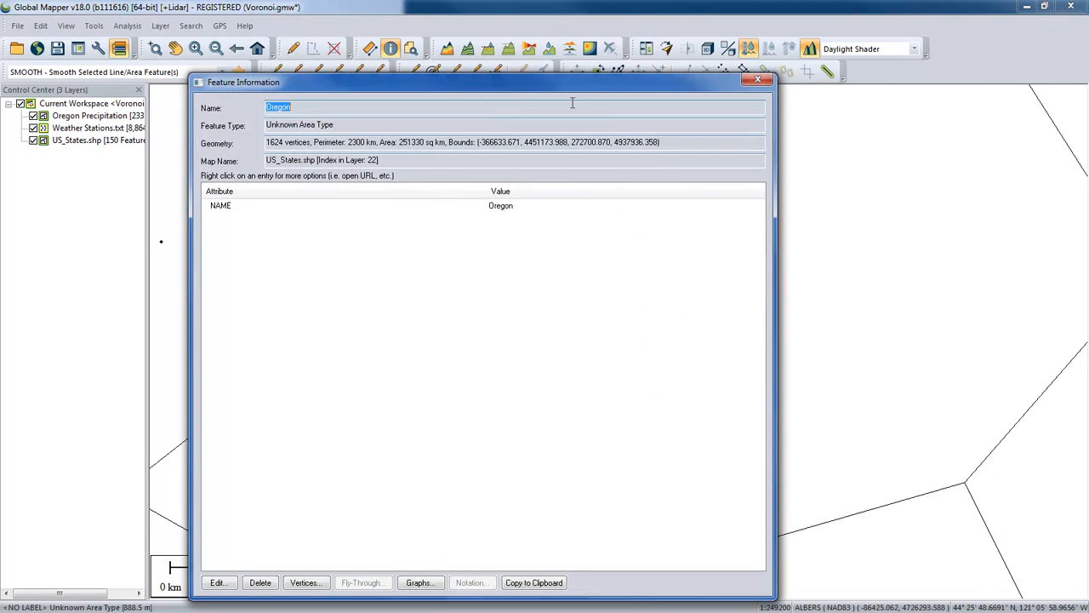
pyautogui.click(757, 81)
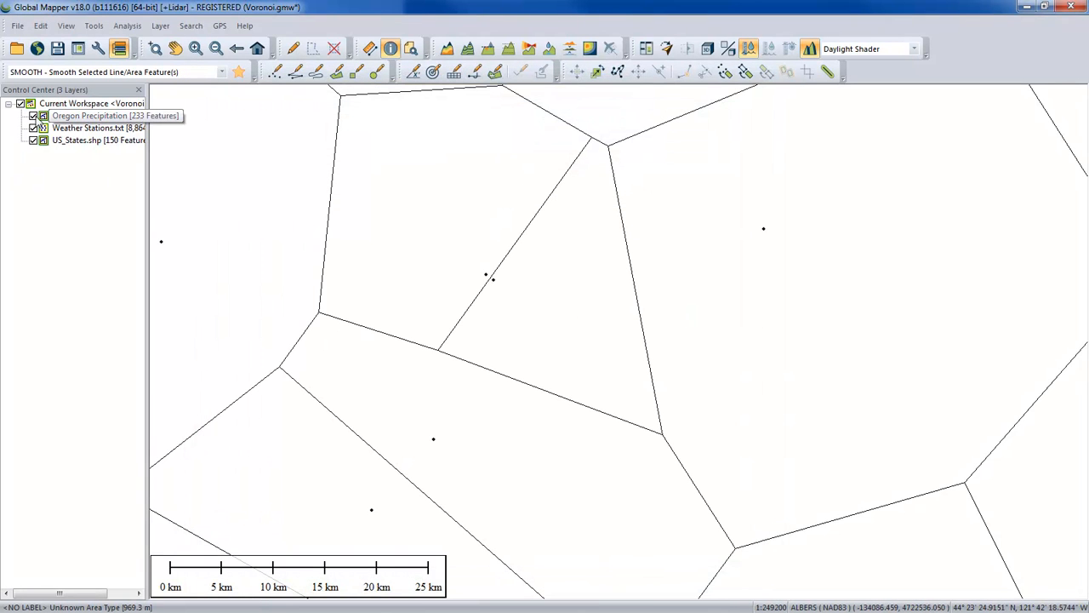
# - Hide the US_States.shp layer and inspect the triangular Voronoi polygon's station and precipitation attributes, closing the feature information when done
pyautogui.click(33, 140)
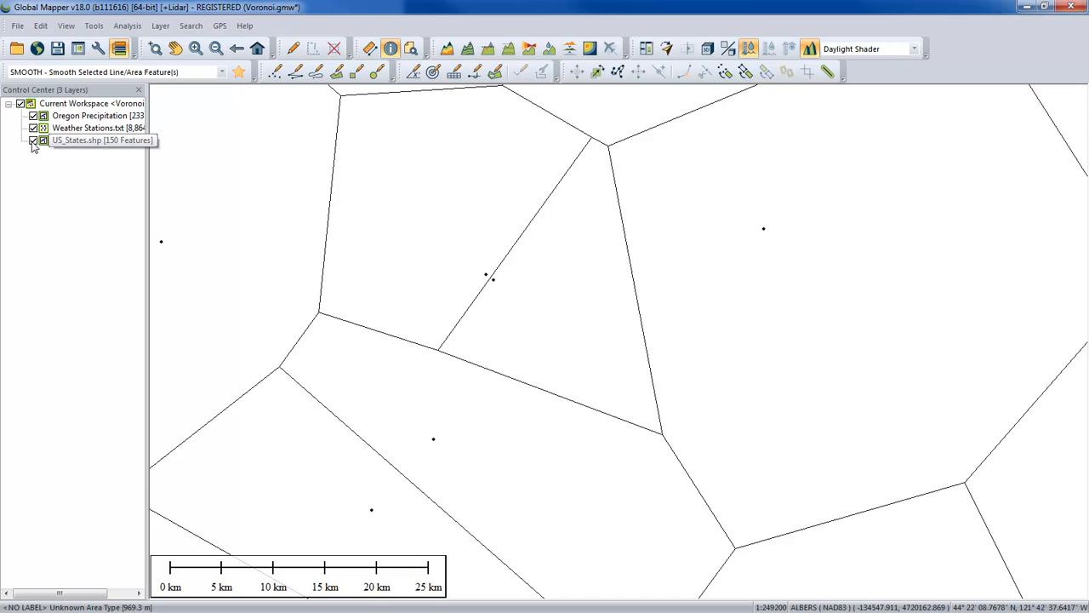
pyautogui.click(549, 306)
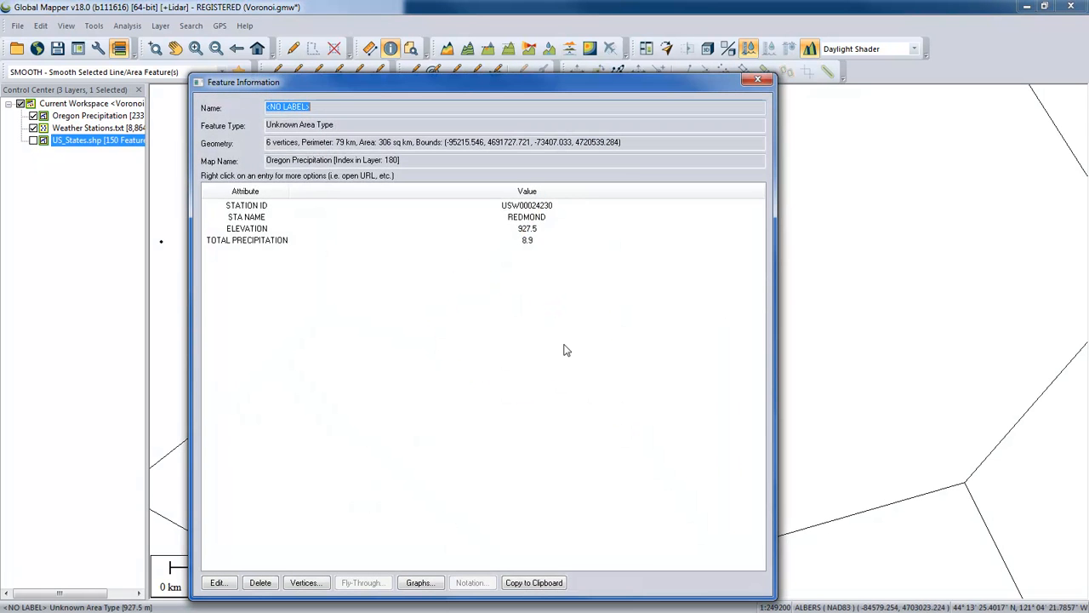
pyautogui.moveTo(549, 83); pyautogui.dragTo(629, 80)
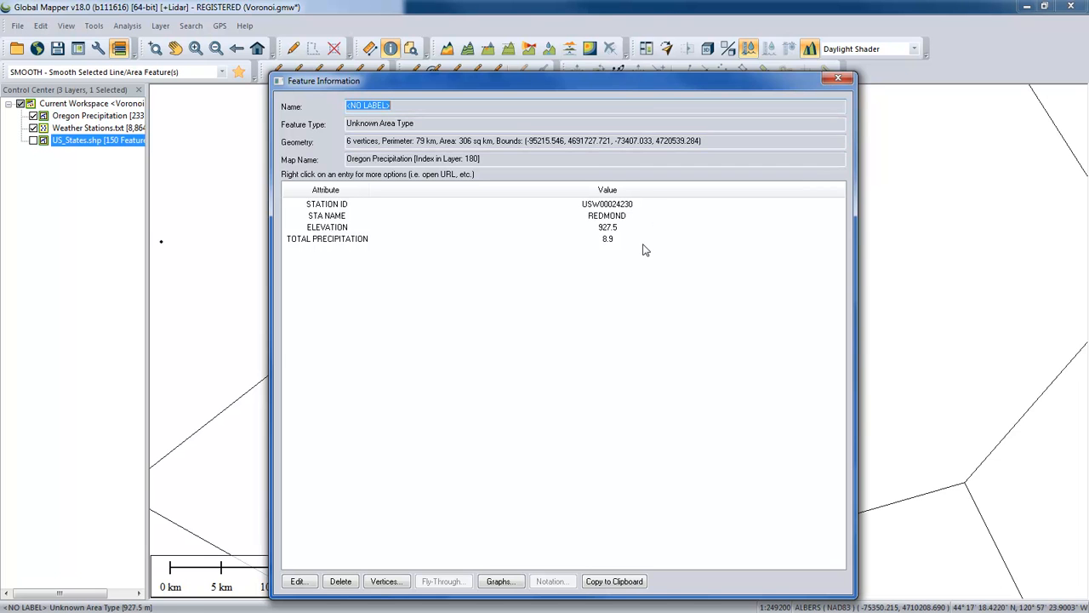
pyautogui.click(838, 80)
pyautogui.scroll(-2, 654, 267)
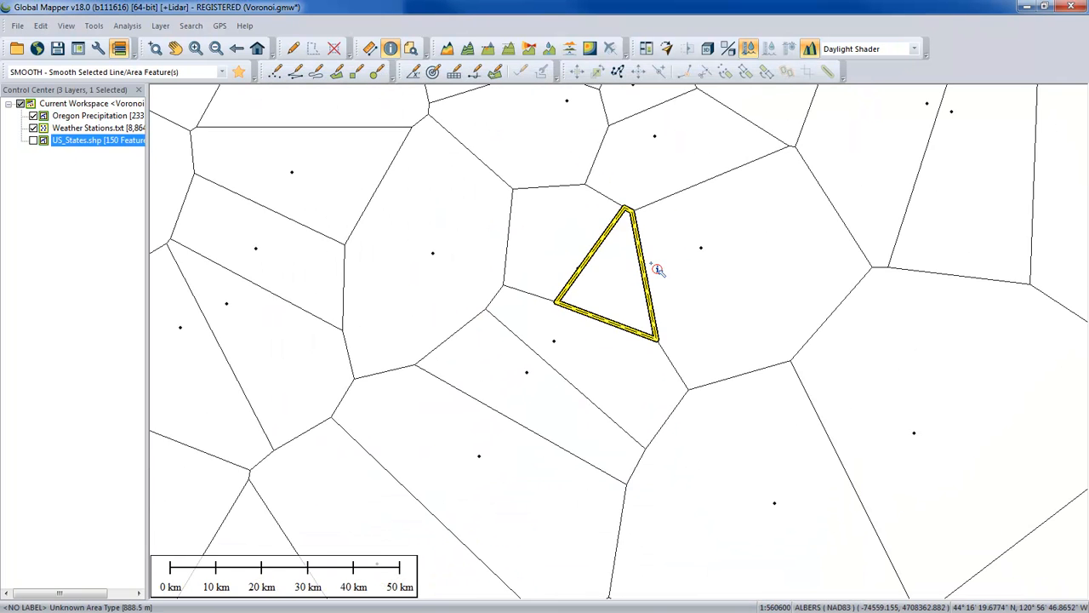
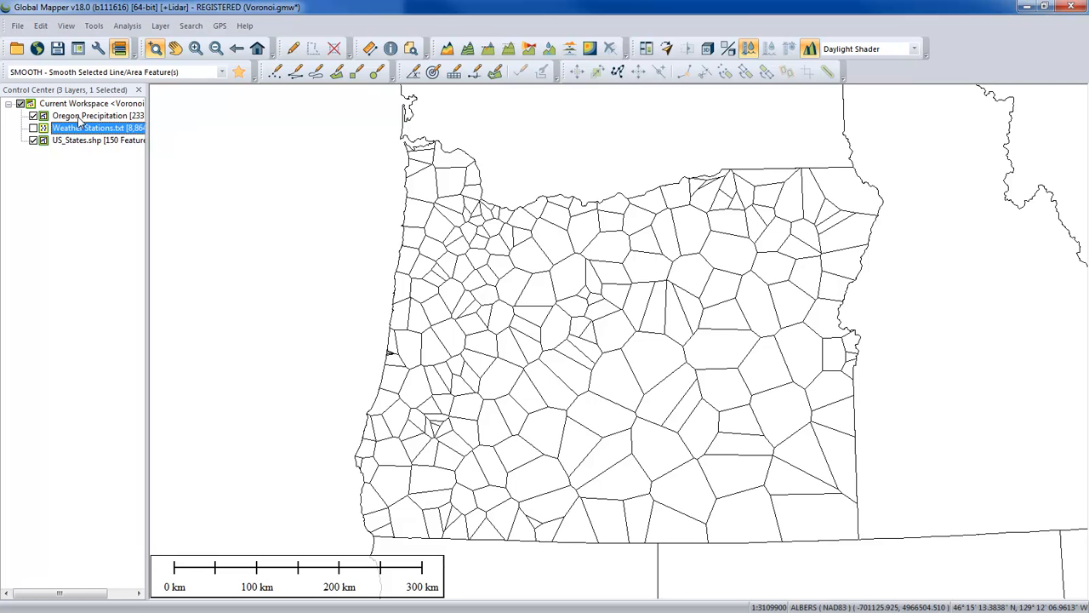
# - Set the Oregon Precipitation layer's area styling to be based on the TOTAL PRECIPITATION attribute
pyautogui.rightClick(79, 119)
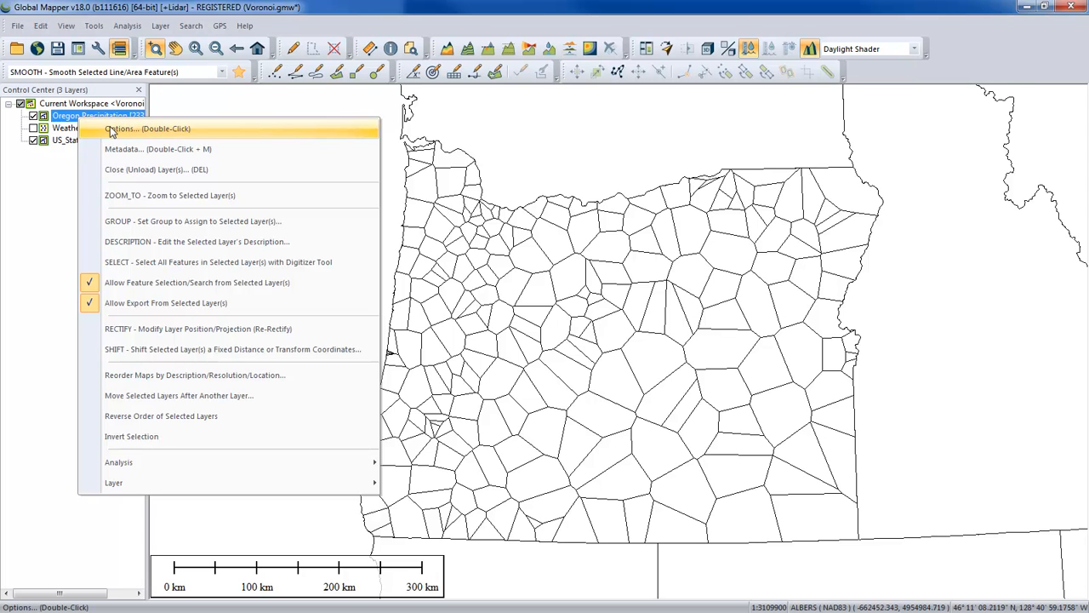
pyautogui.click(110, 129)
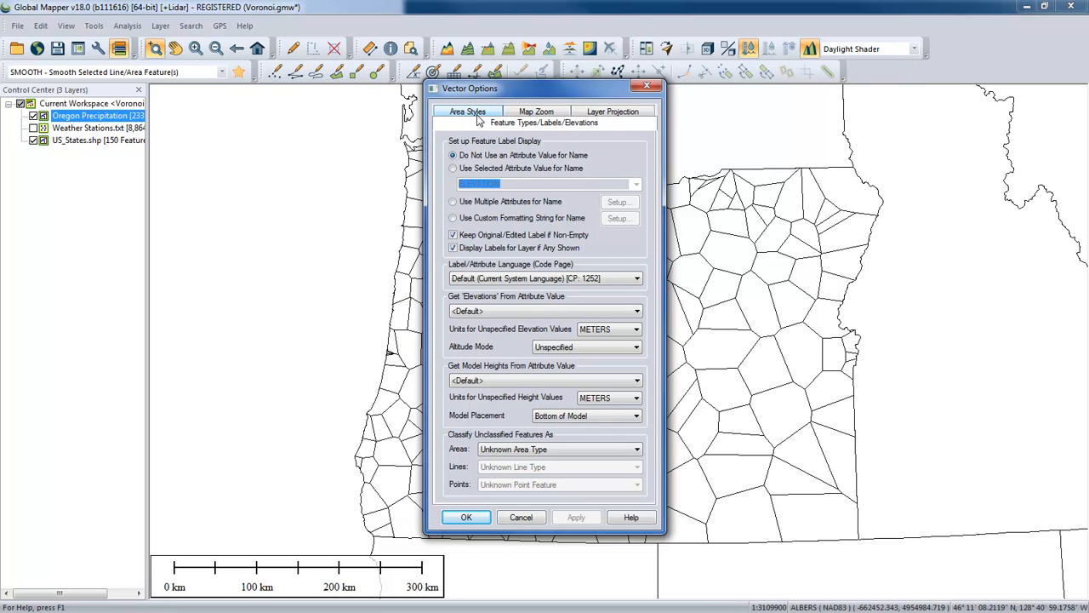
pyautogui.click(479, 120)
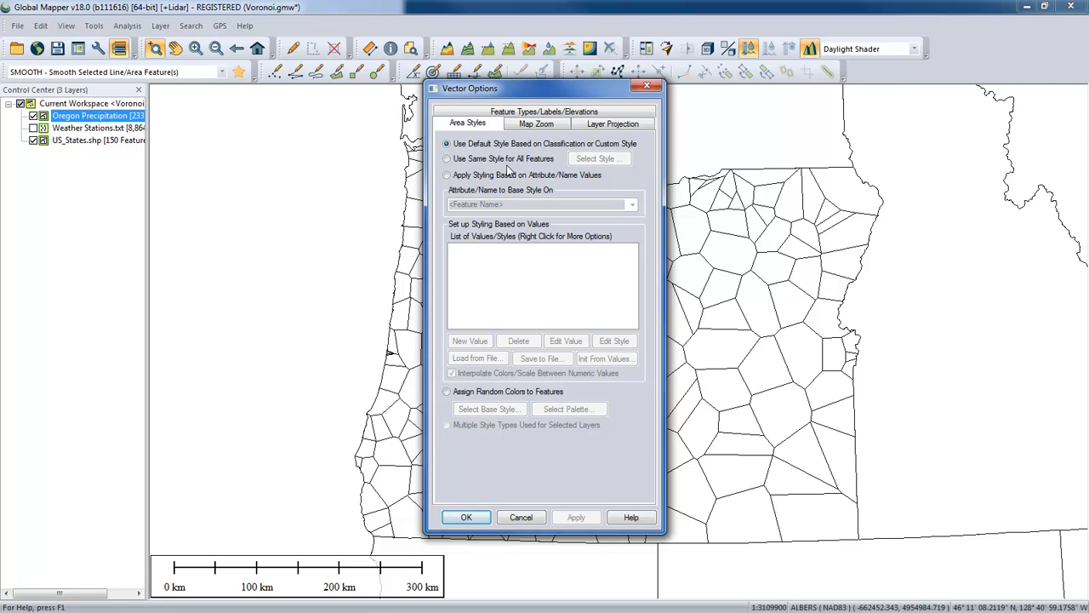
pyautogui.moveTo(514, 93); pyautogui.dragTo(343, 109)
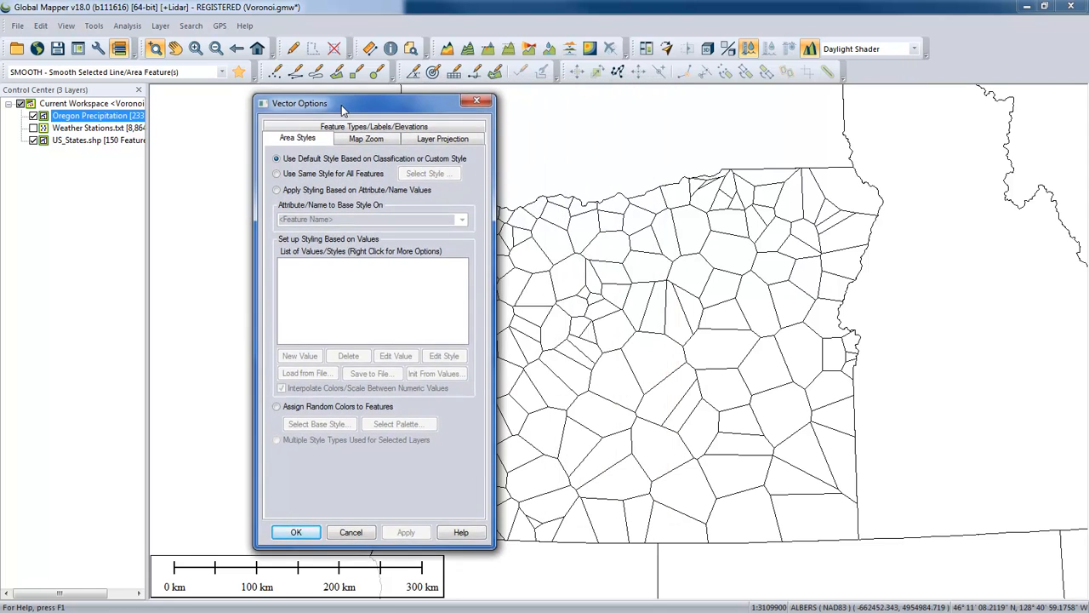
pyautogui.click(277, 191)
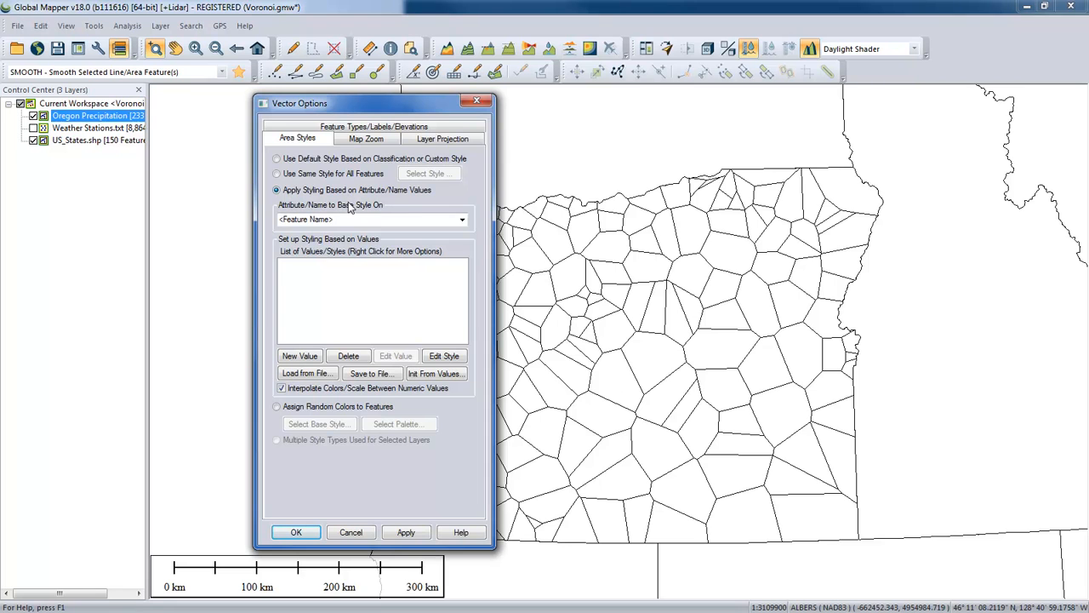
pyautogui.click(463, 220)
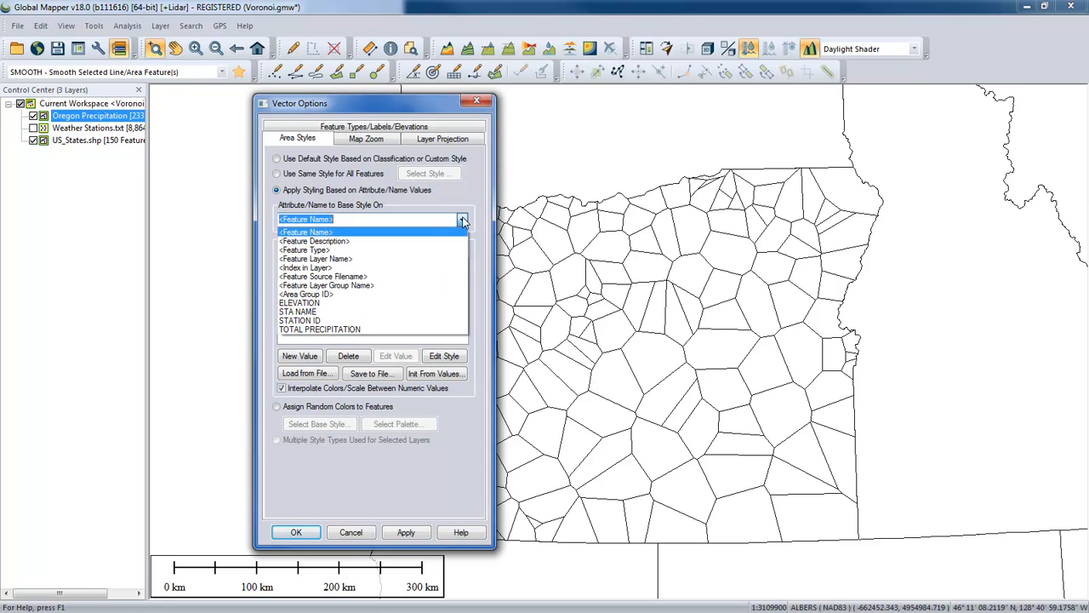
pyautogui.click(359, 330)
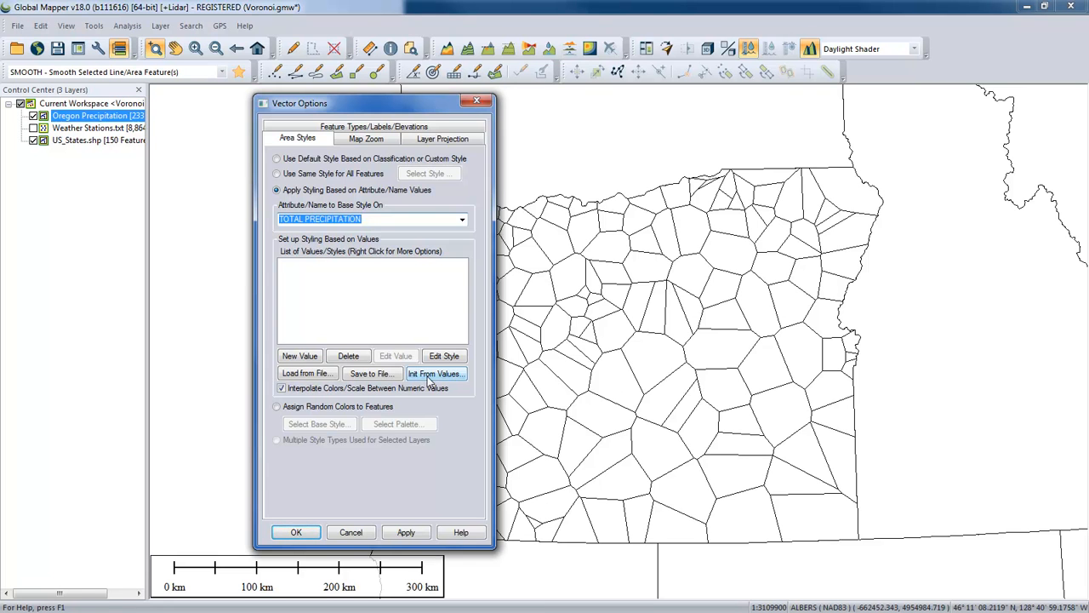
# - Initialize the style list from the attribute values with a light green solid fill, blending colors between the minimum and maximum
pyautogui.click(423, 383)
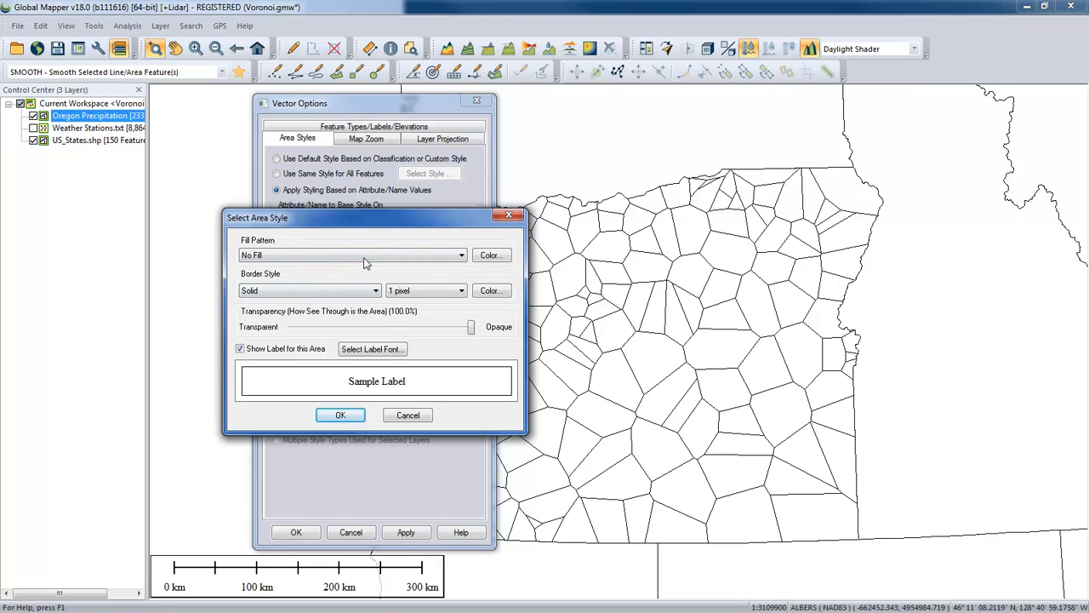
pyautogui.click(488, 255)
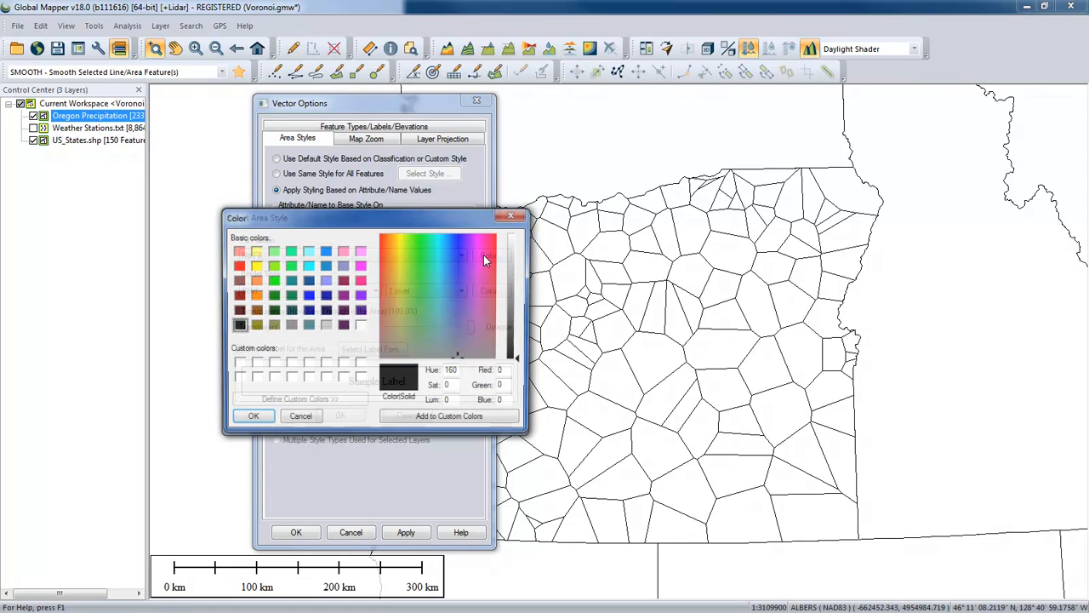
pyautogui.click(274, 252)
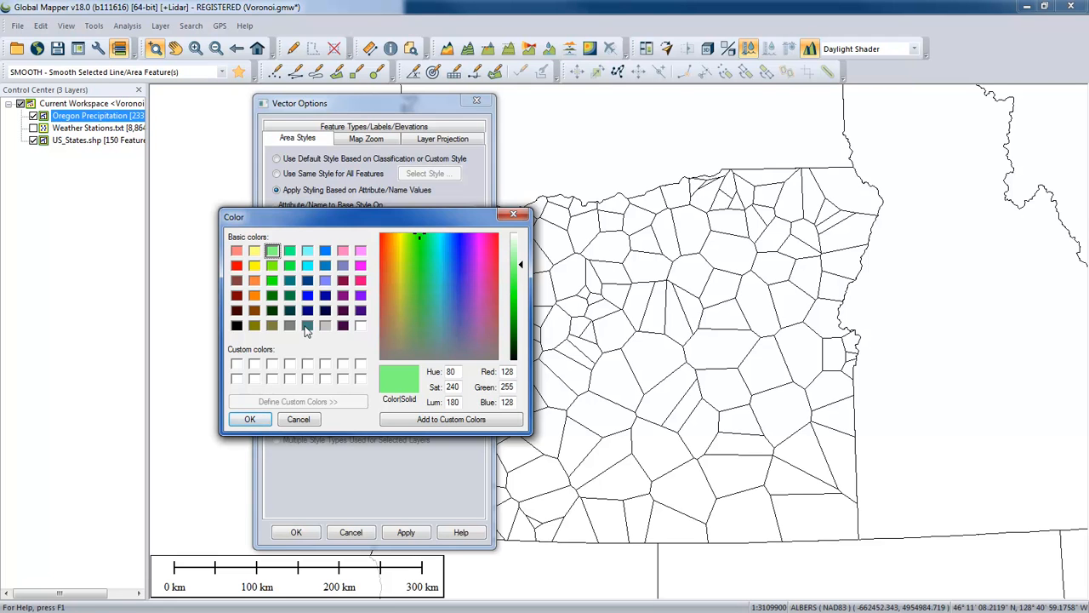
pyautogui.click(249, 419)
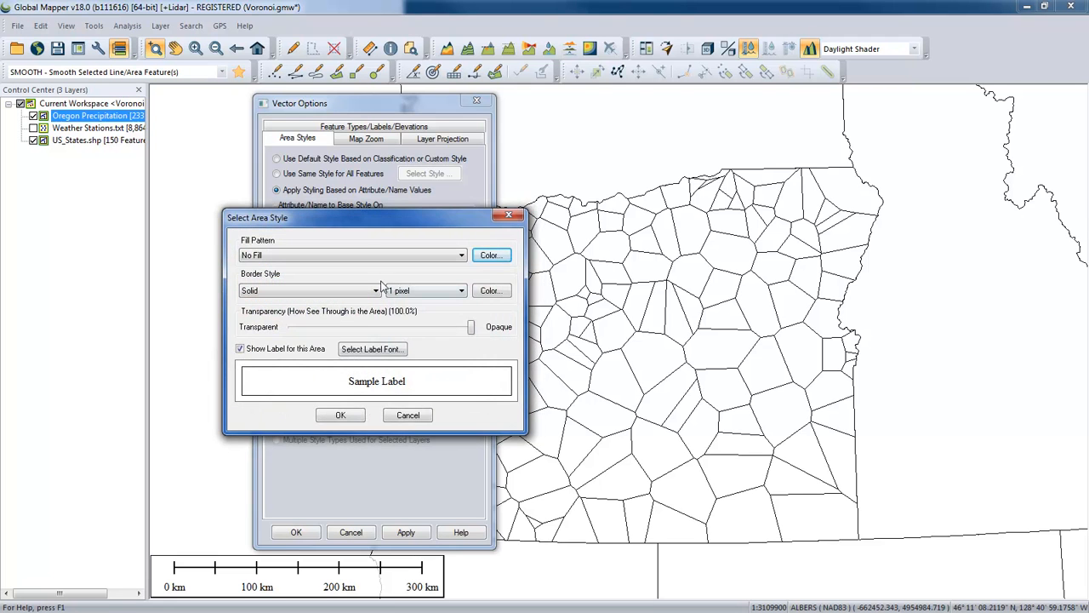
pyautogui.click(369, 256)
pyautogui.click(364, 274)
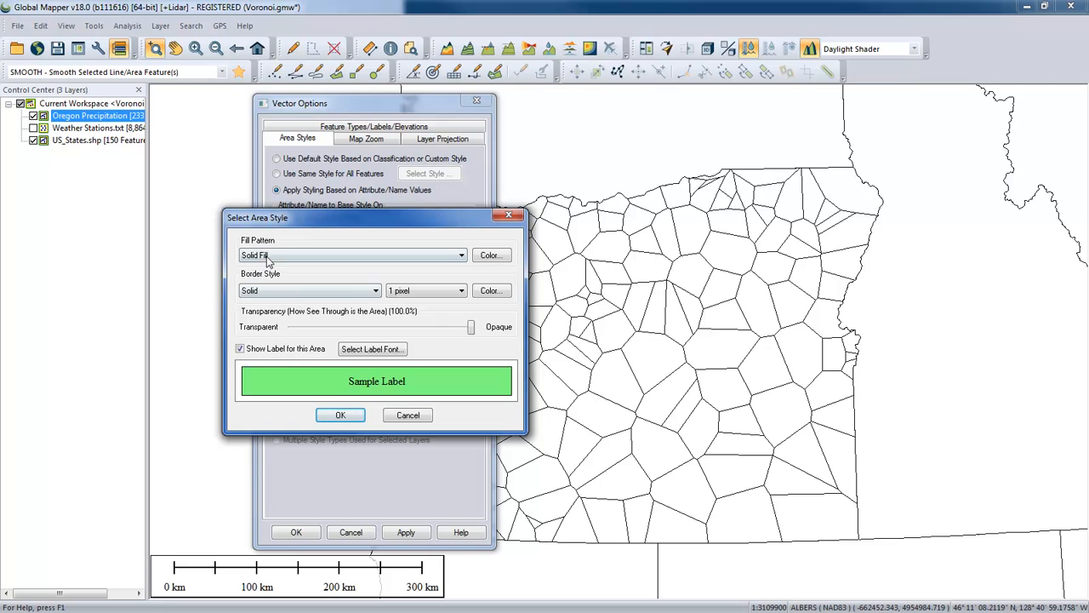
pyautogui.click(343, 422)
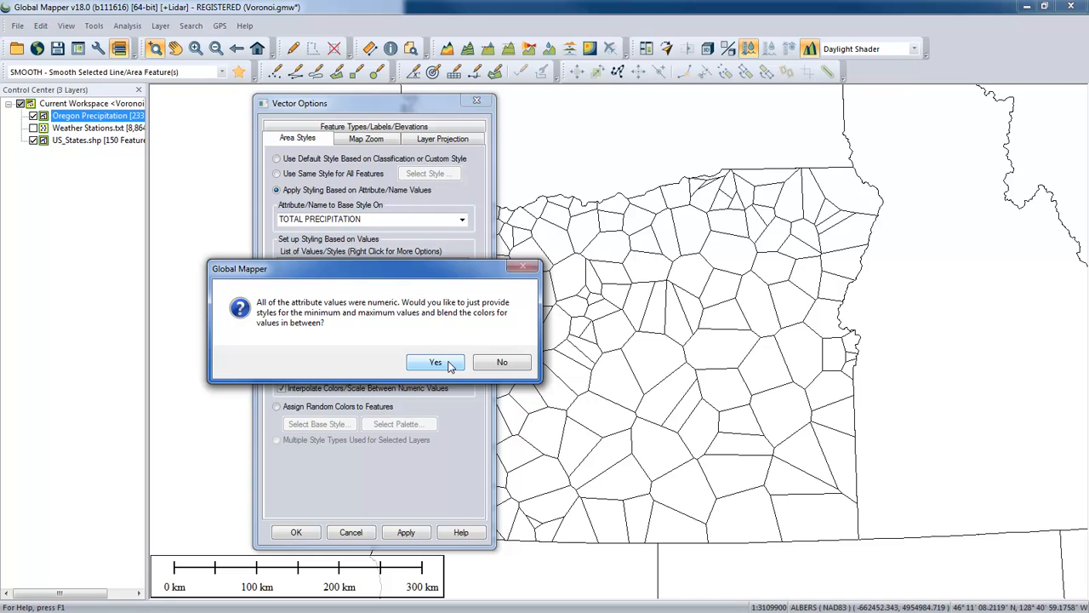
pyautogui.click(450, 364)
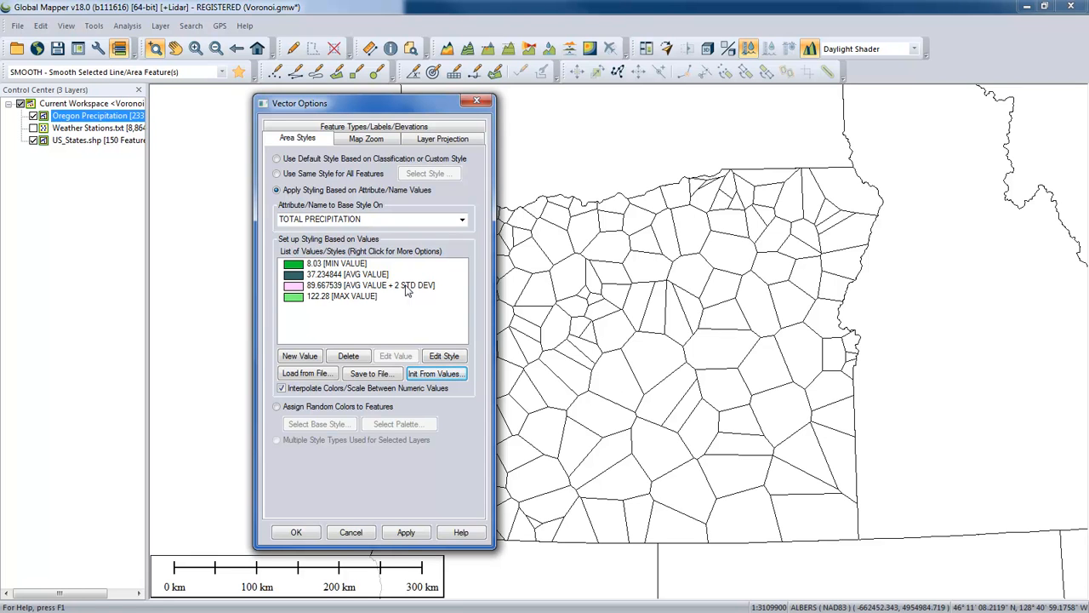
# - Delete the average value and the average plus 2 standard deviations entries from the style list
pyautogui.click(357, 281)
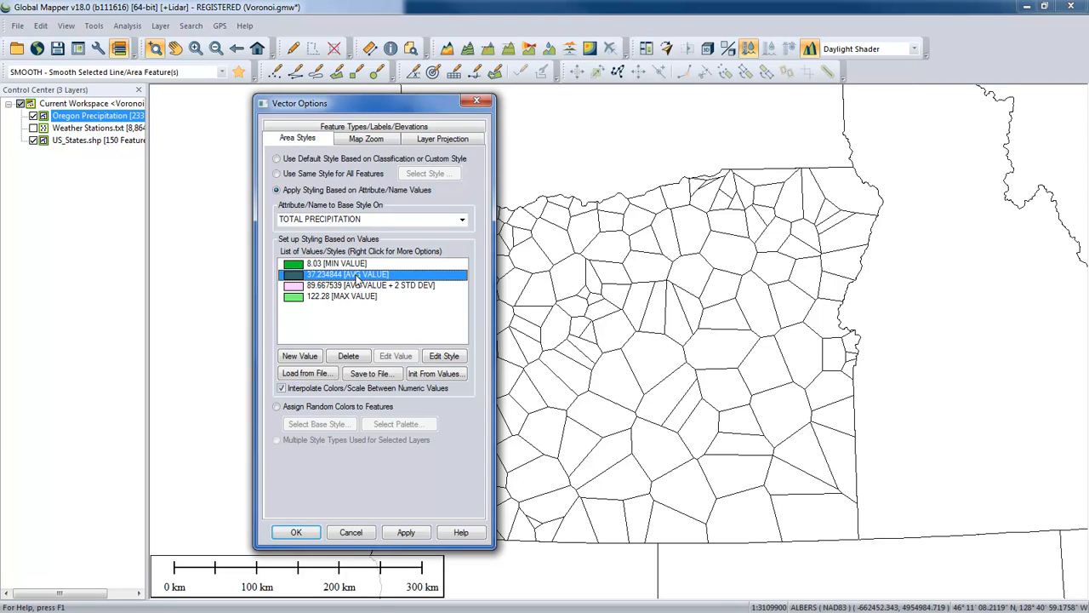
pyautogui.click(349, 355)
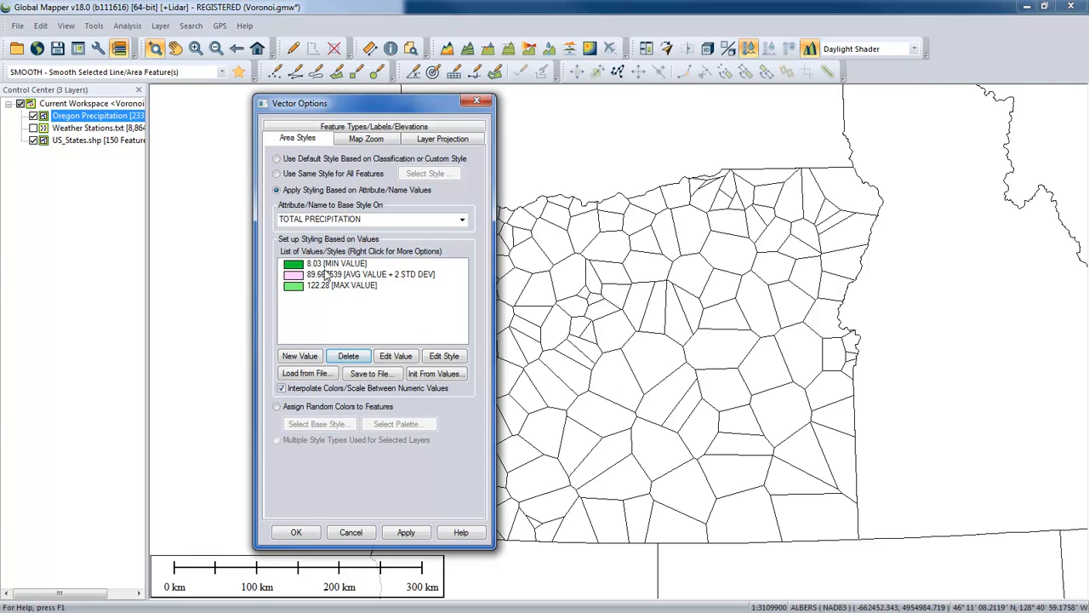
pyautogui.click(330, 277)
pyautogui.click(349, 356)
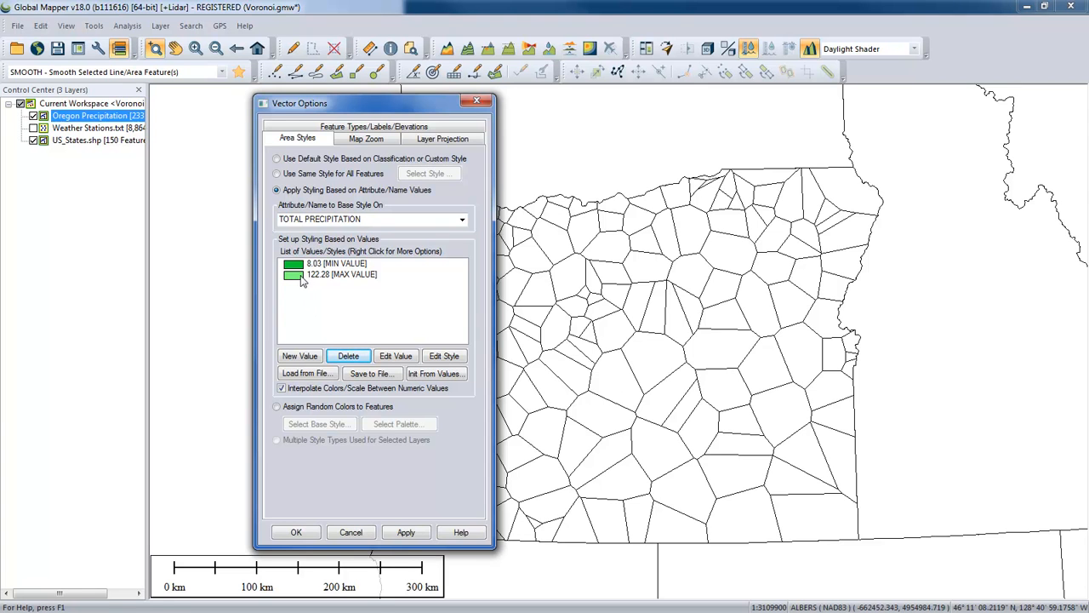
# - Change the minimum precipitation value's fill color to a pale blue with RGB 204, 204, 255
pyautogui.click(322, 282)
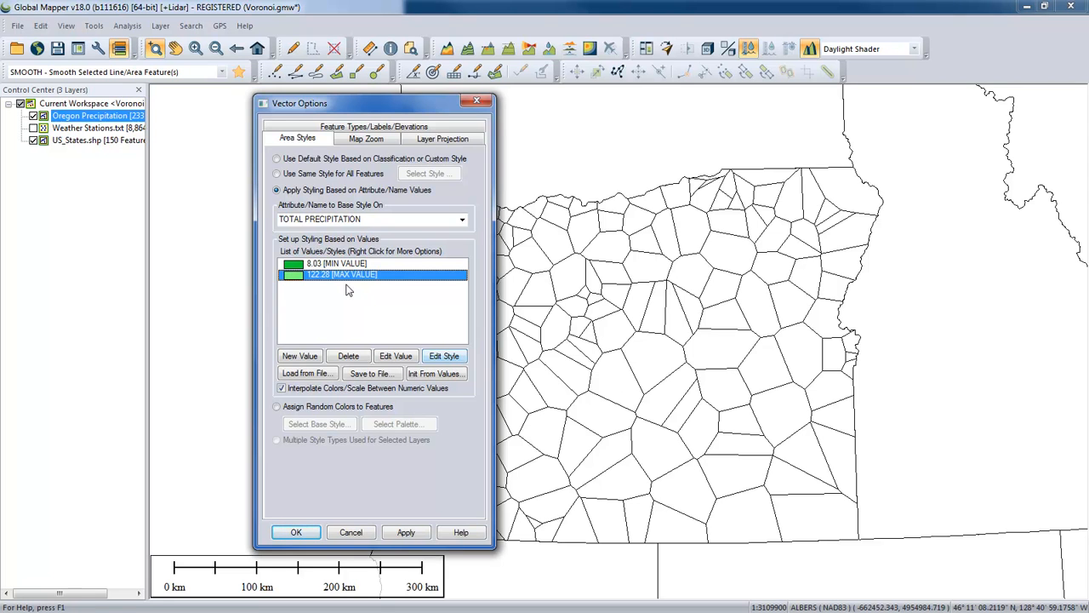
pyautogui.click(305, 265)
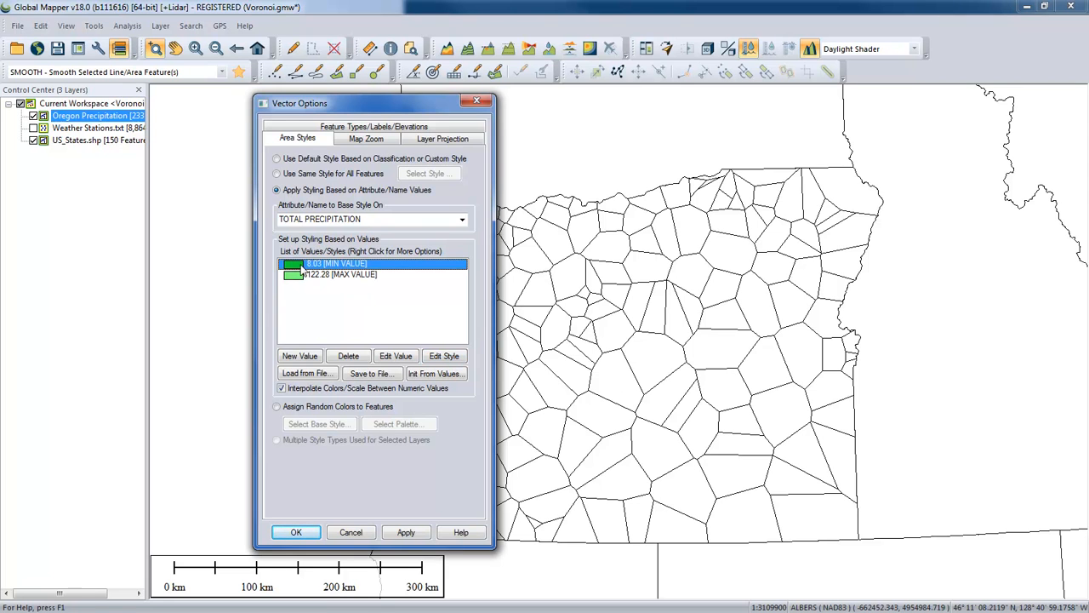
pyautogui.click(437, 358)
pyautogui.click(482, 258)
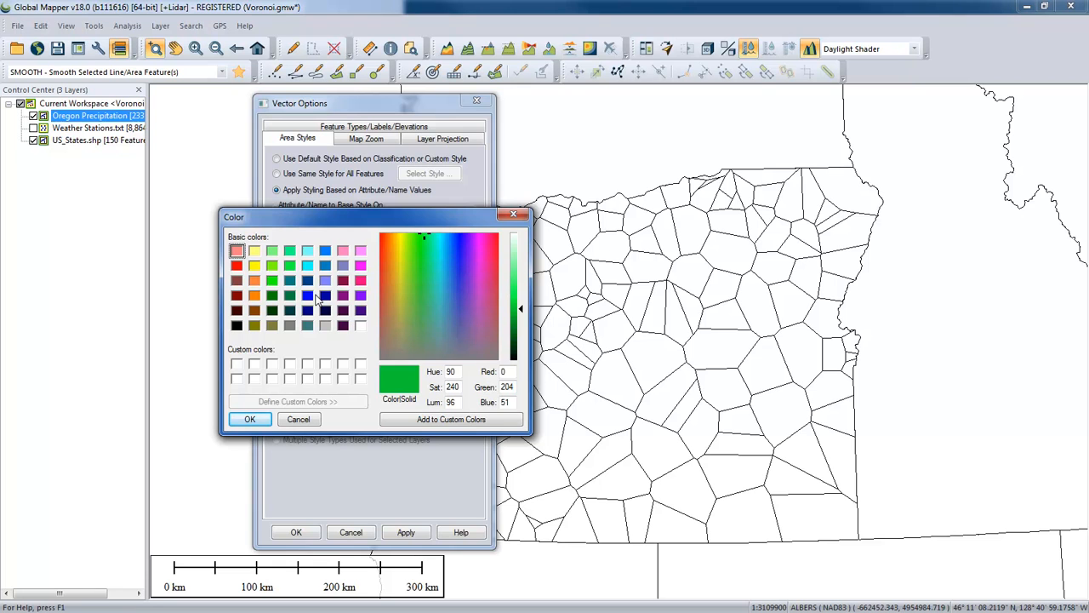
pyautogui.click(307, 294)
pyautogui.click(520, 286)
pyautogui.moveTo(520, 287); pyautogui.dragTo(521, 246)
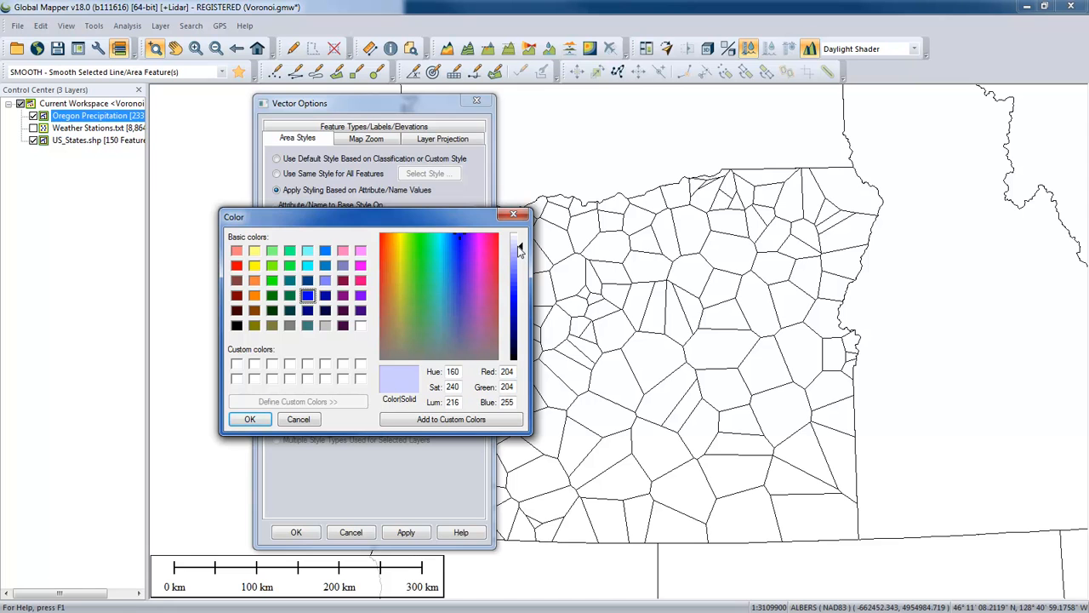
pyautogui.click(249, 418)
pyautogui.click(331, 419)
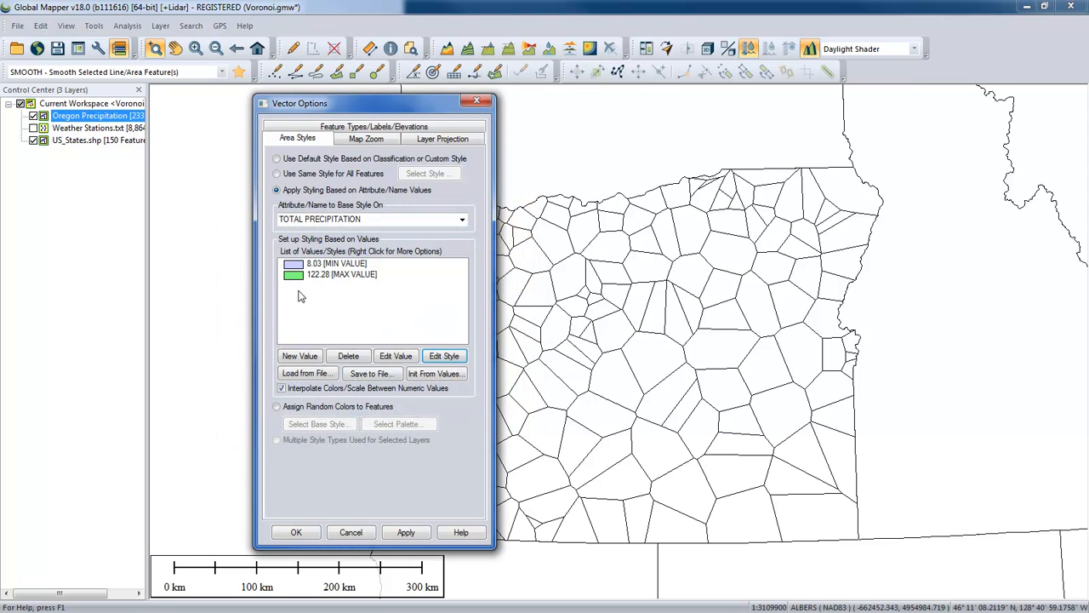
# - Change the maximum precipitation value's fill color to a dark navy blue with RGB 0, 0, 72
pyautogui.click(293, 277)
pyautogui.click(458, 357)
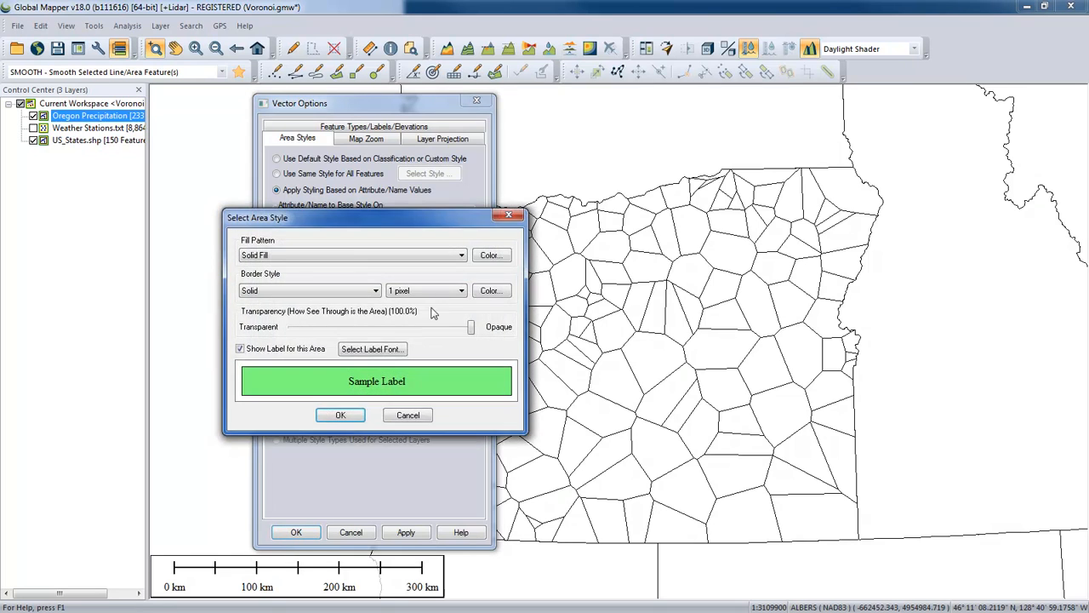
pyautogui.click(490, 255)
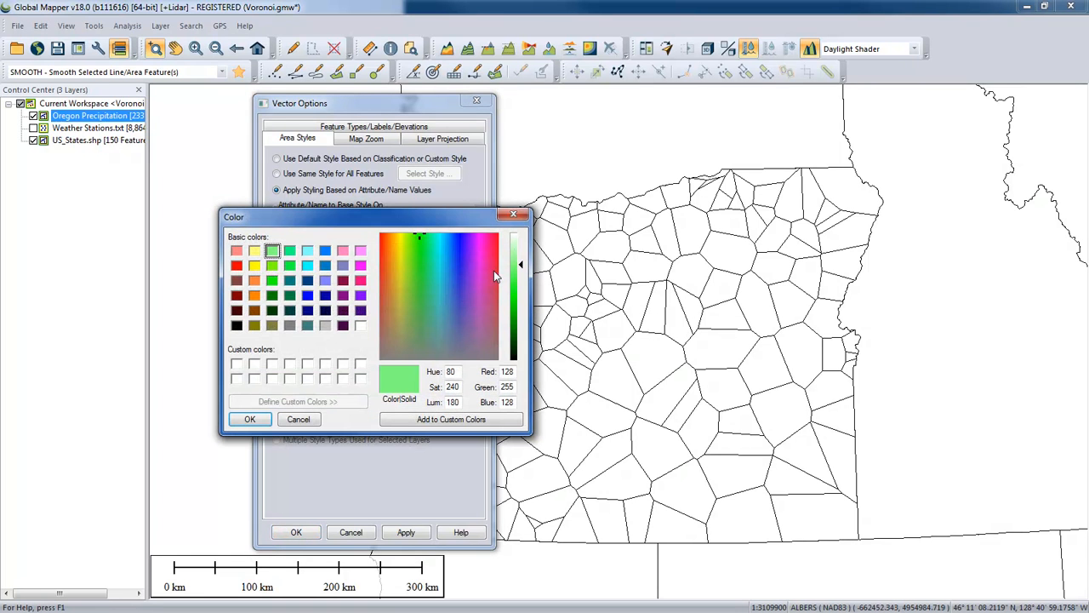
pyautogui.click(325, 296)
pyautogui.moveTo(523, 326); pyautogui.dragTo(523, 344)
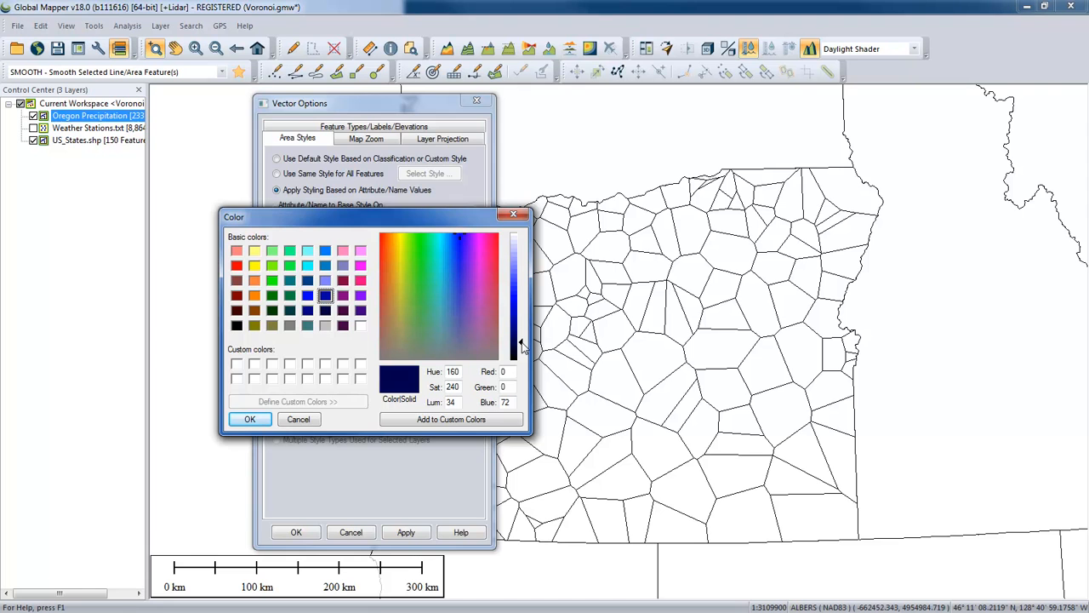
pyautogui.click(250, 419)
pyautogui.click(345, 416)
# - Apply the precipitation color styling to the map and move the Vector Options dialog clear of Oregon
pyautogui.click(407, 532)
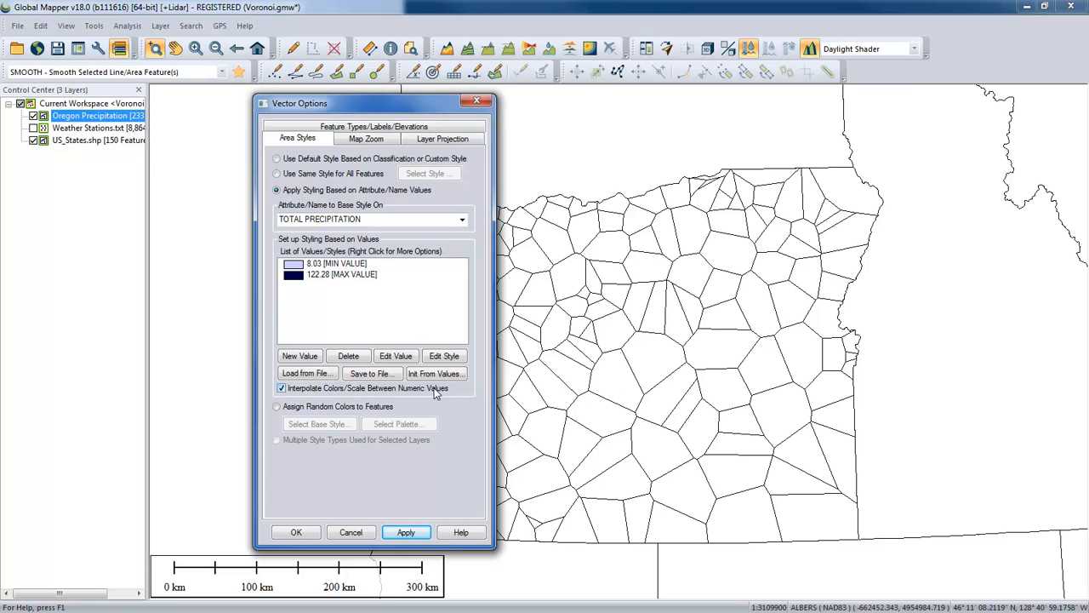
pyautogui.click(406, 532)
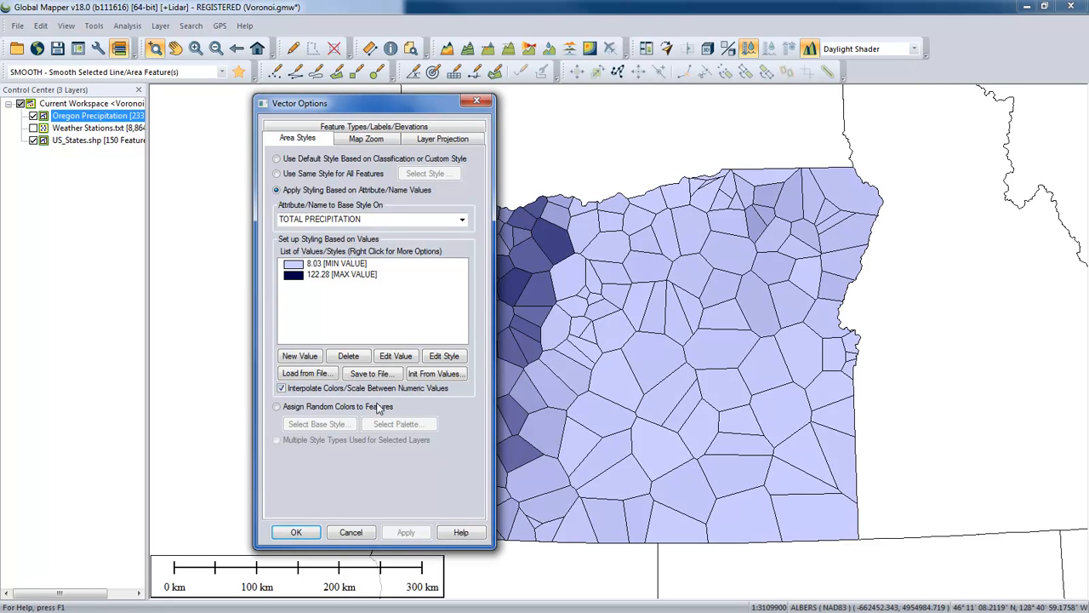
pyautogui.moveTo(382, 108); pyautogui.dragTo(206, 113)
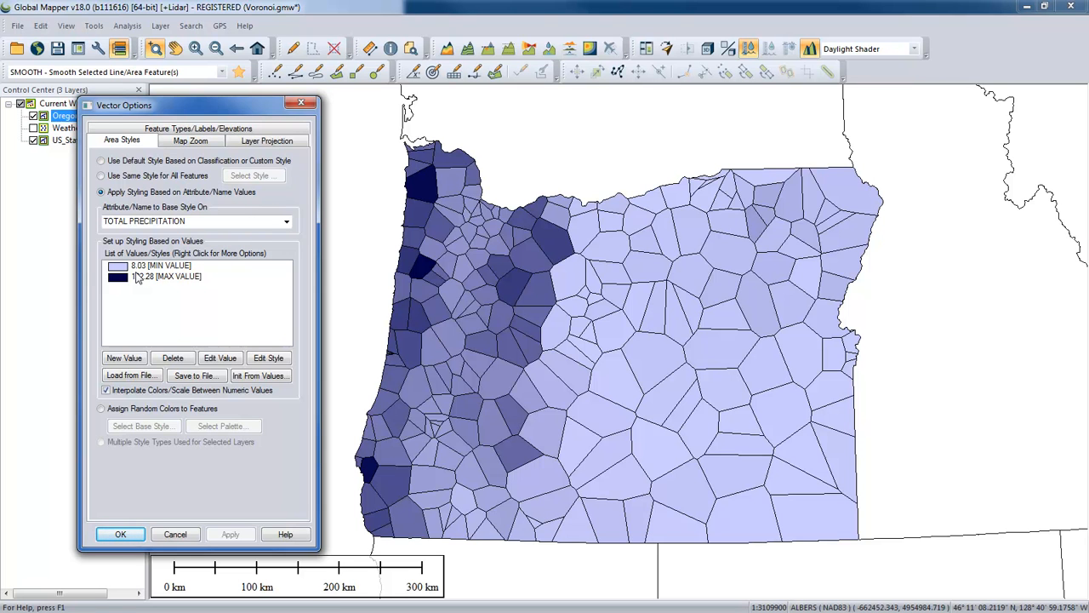
# - Add a new style entry for the value 50 with a solid medium-blue fill of RGB 99, 90, 250
pyautogui.click(228, 361)
pyautogui.click(134, 359)
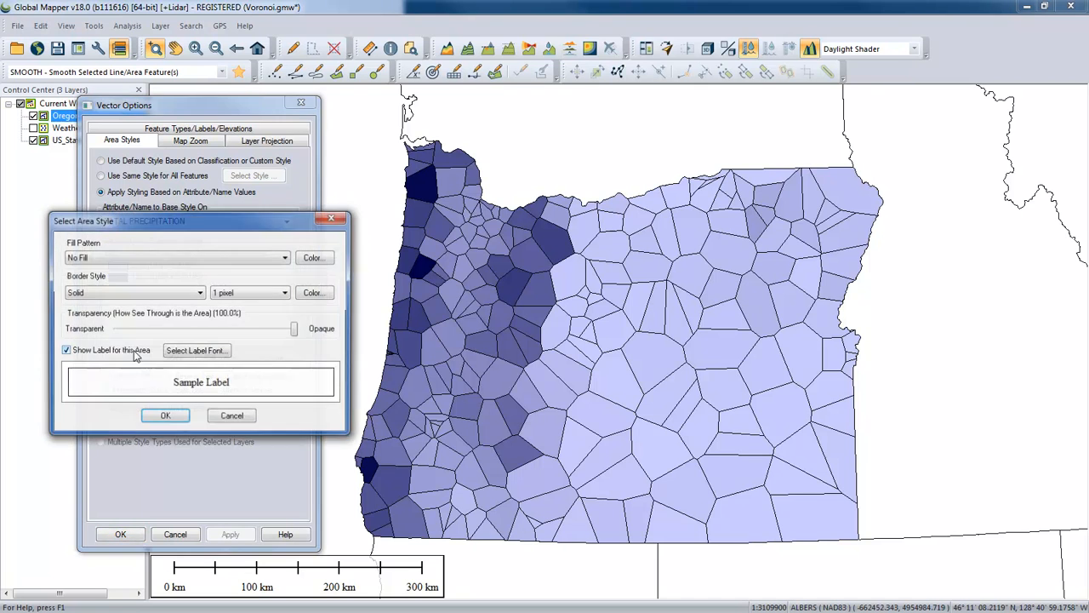
pyautogui.click(259, 257)
pyautogui.click(240, 274)
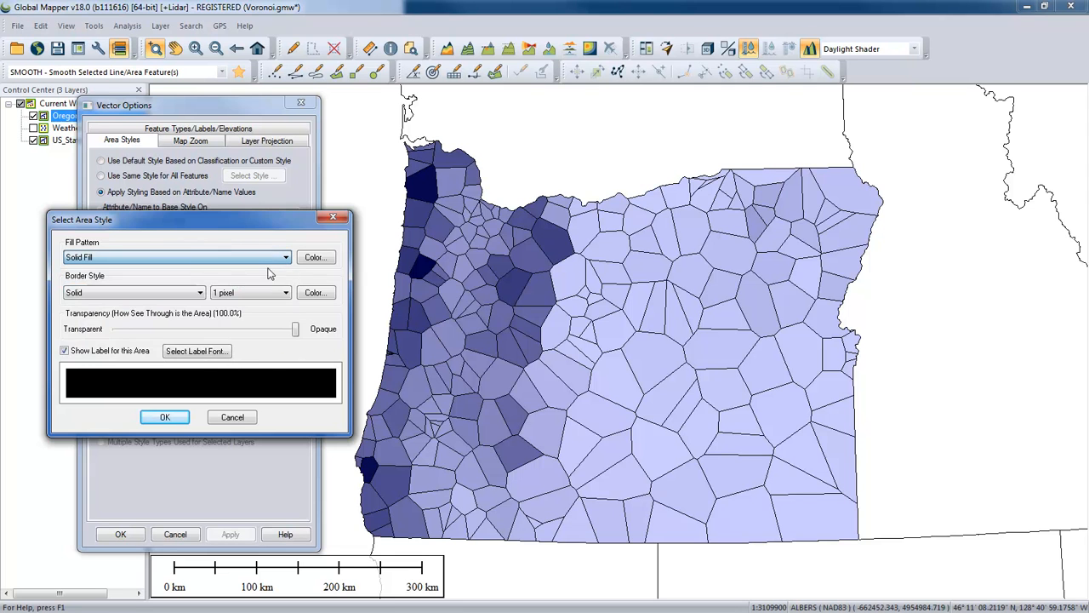
pyautogui.click(311, 258)
pyautogui.click(285, 246)
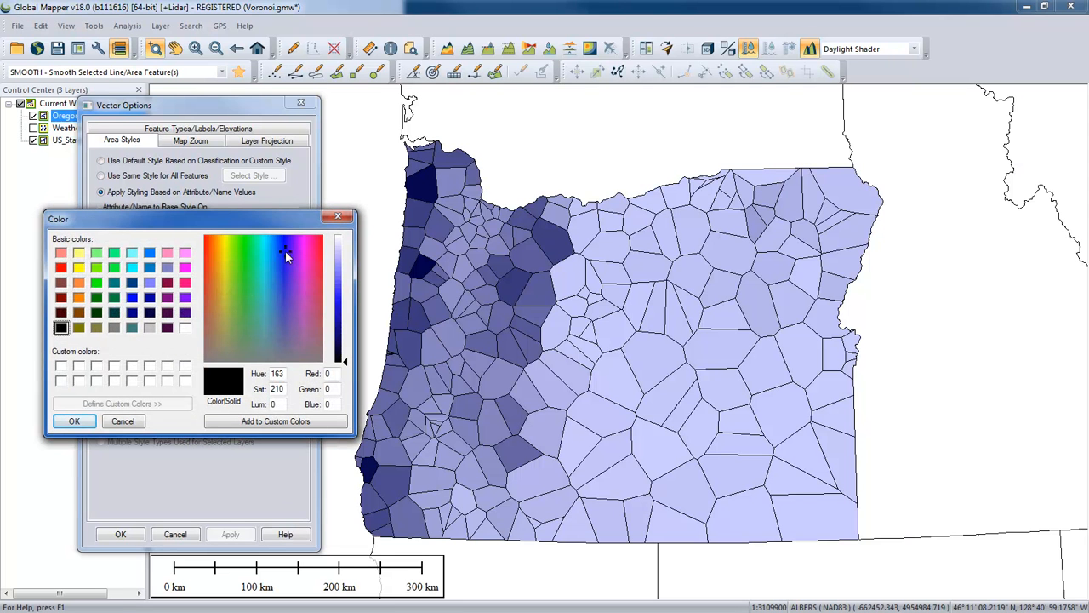
pyautogui.click(344, 280)
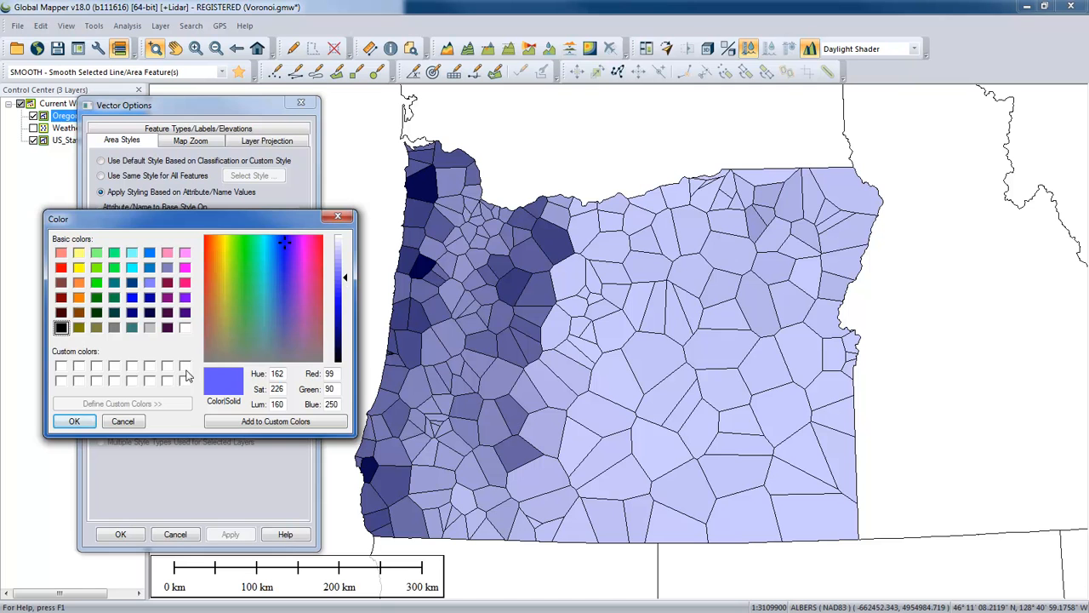
pyautogui.click(74, 421)
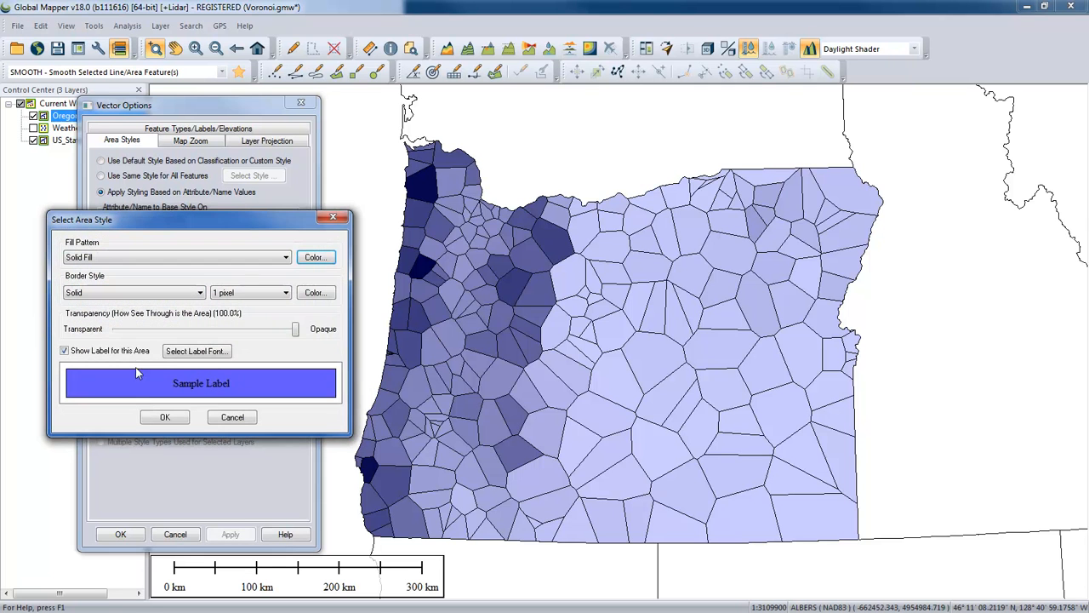
pyautogui.click(165, 419)
pyautogui.moveTo(176, 284); pyautogui.dragTo(211, 378)
pyautogui.write('50')
pyautogui.click(193, 469)
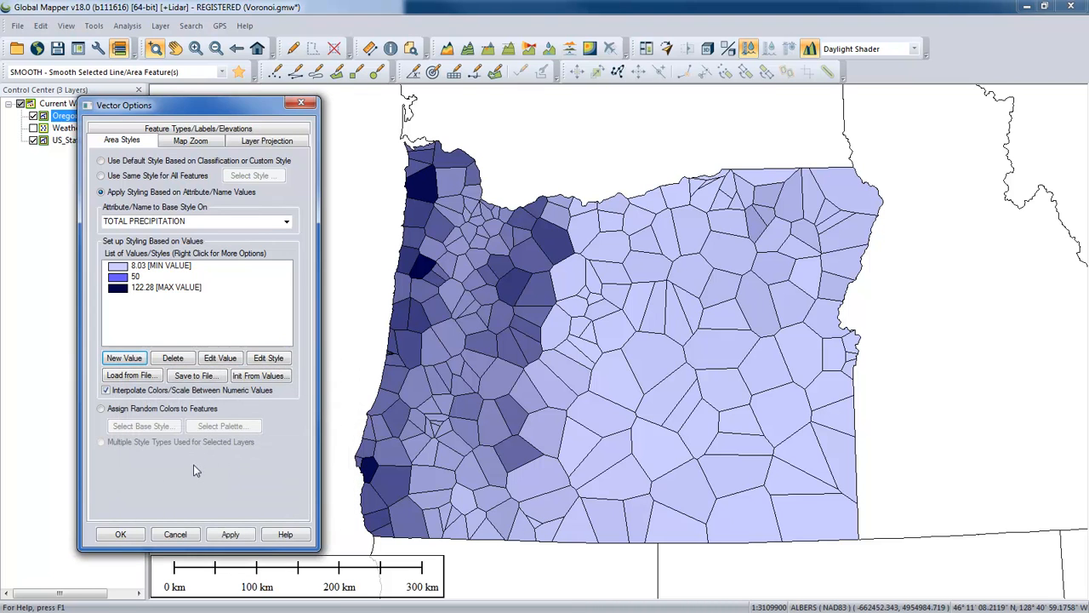
# - Apply the TOTAL PRECIPITATION area styling and compare the map with interpolation between numeric values switched off and back on
pyautogui.click(231, 537)
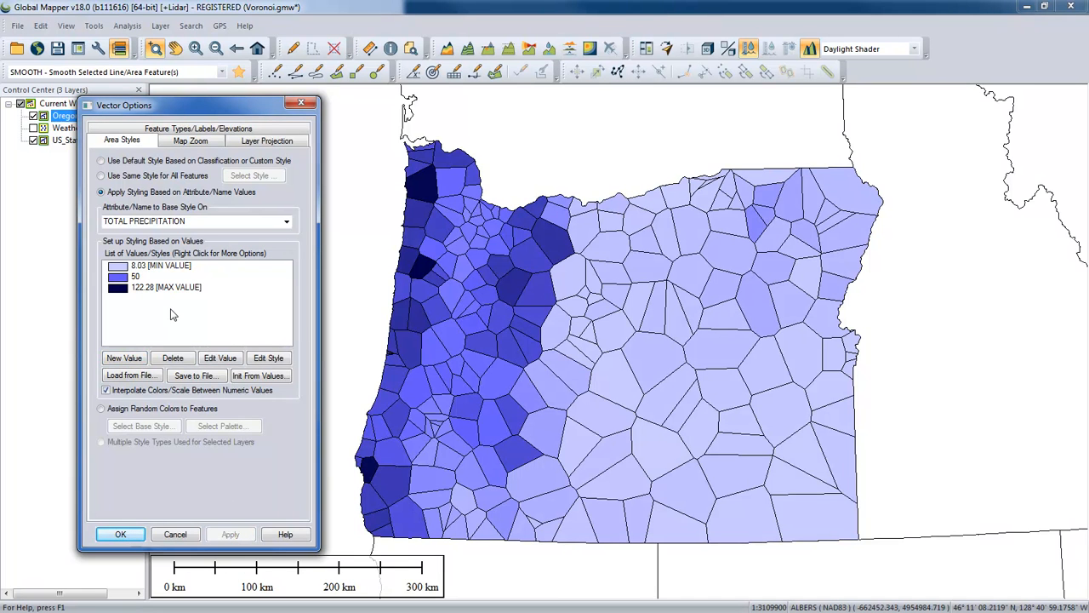
pyautogui.click(105, 390)
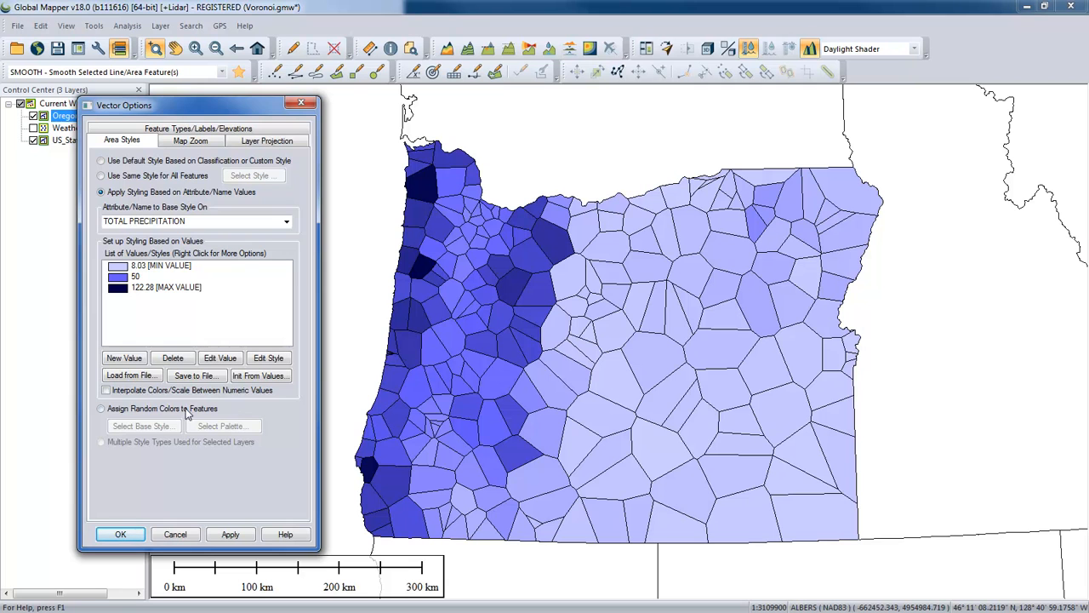
pyautogui.click(230, 534)
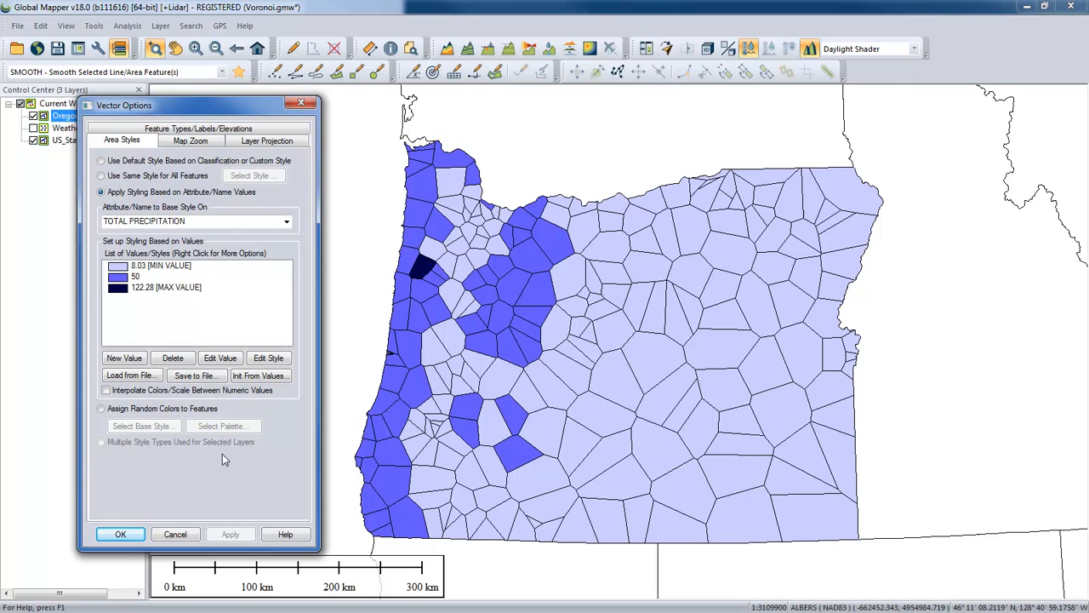
pyautogui.click(137, 390)
pyautogui.click(236, 535)
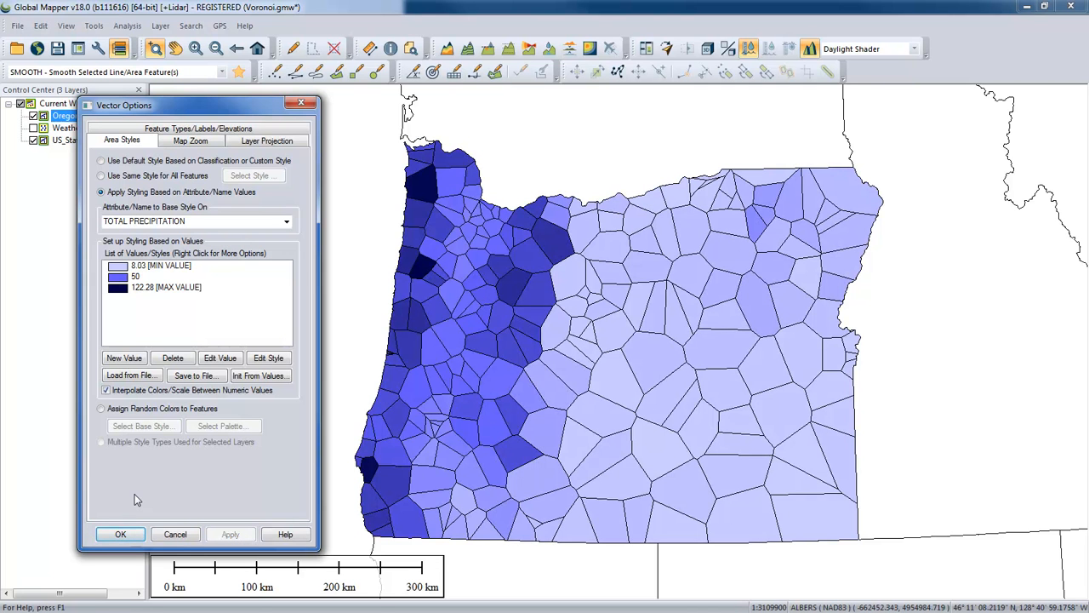
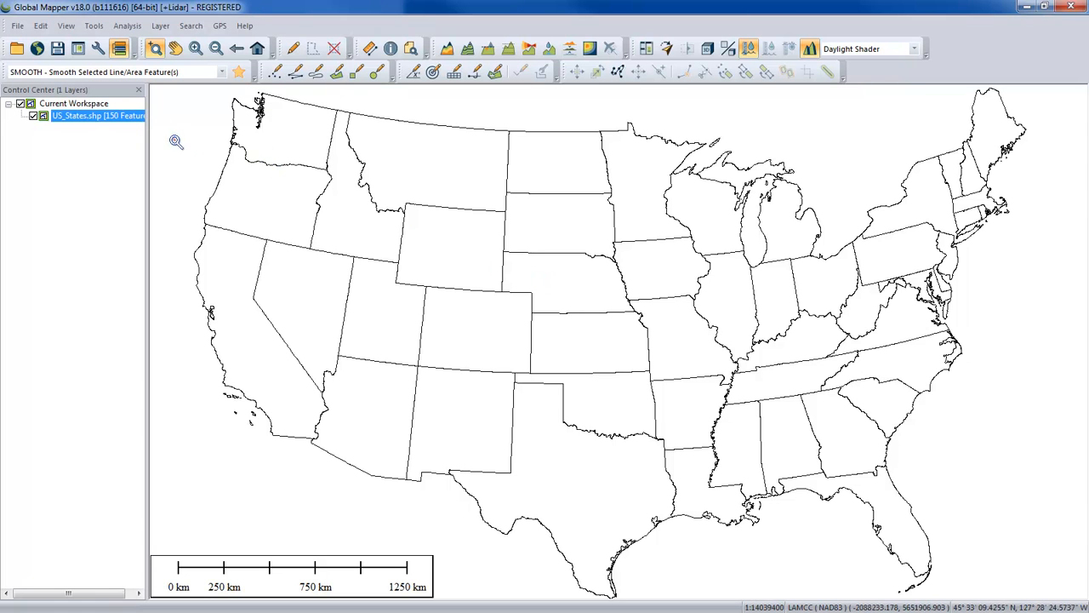
# - Turn on the display of feature labels for the US_States.shp layer
pyautogui.rightClick(97, 124)
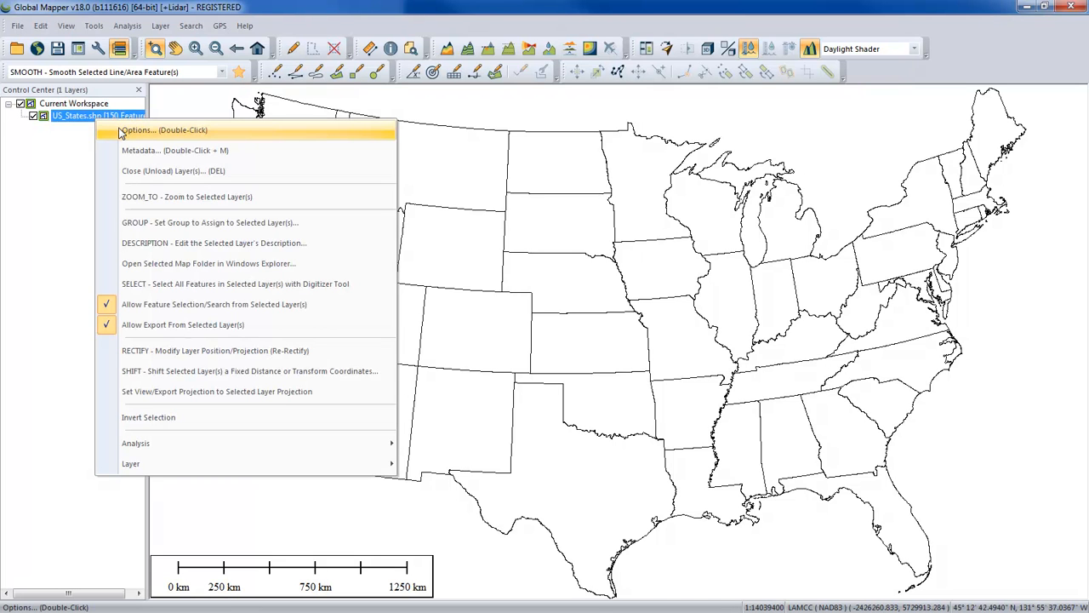
pyautogui.click(122, 133)
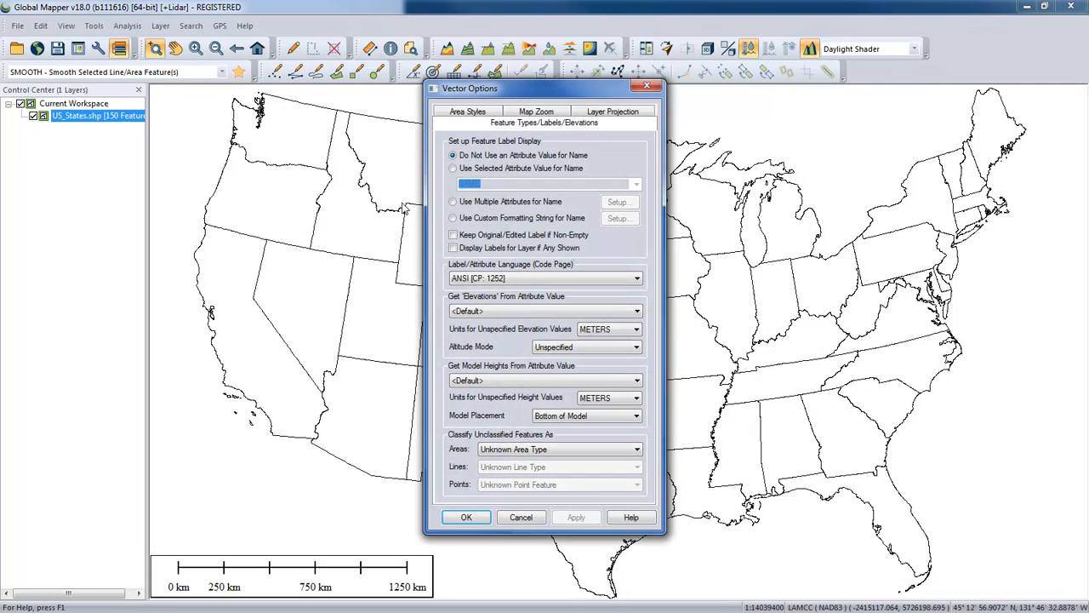
pyautogui.click(453, 248)
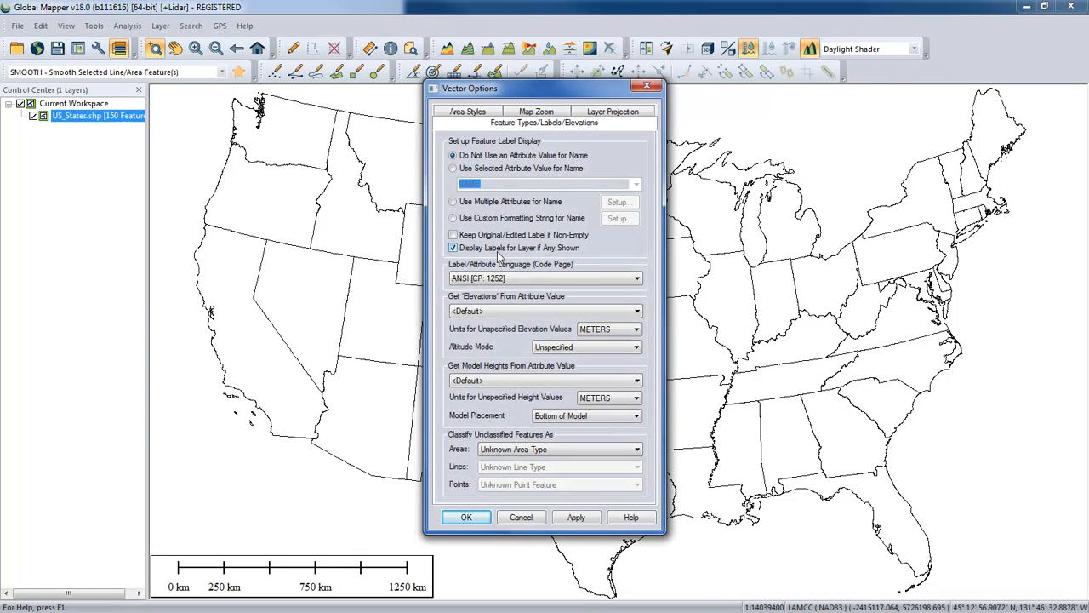
pyautogui.click(485, 516)
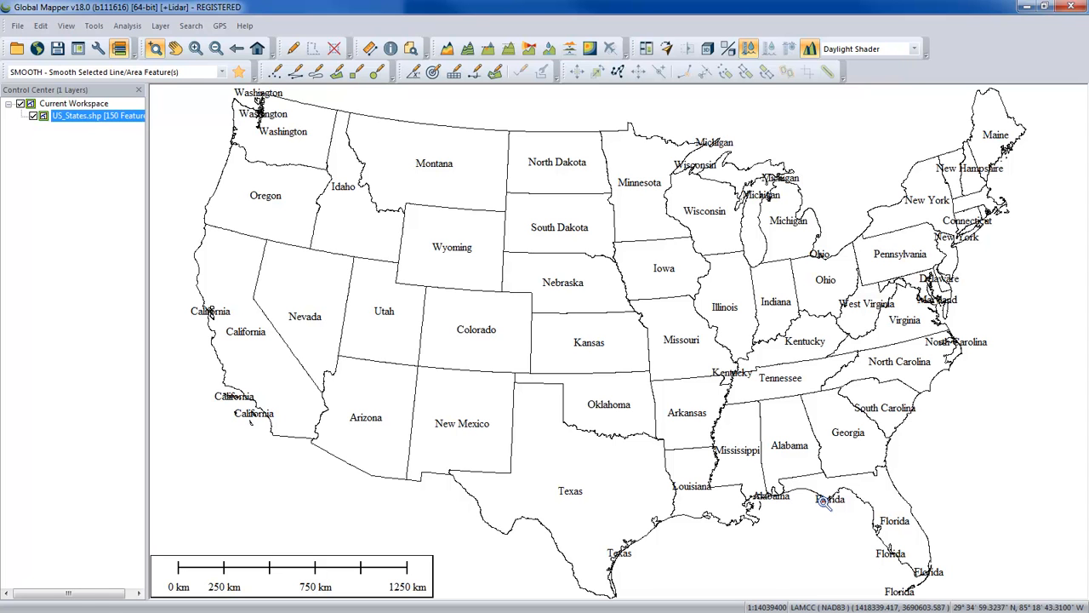
# - Examine how the state labels are placed across the map at several zoom levels
pyautogui.scroll(-1, 675, 331)
pyautogui.scroll(-2, 675, 332)
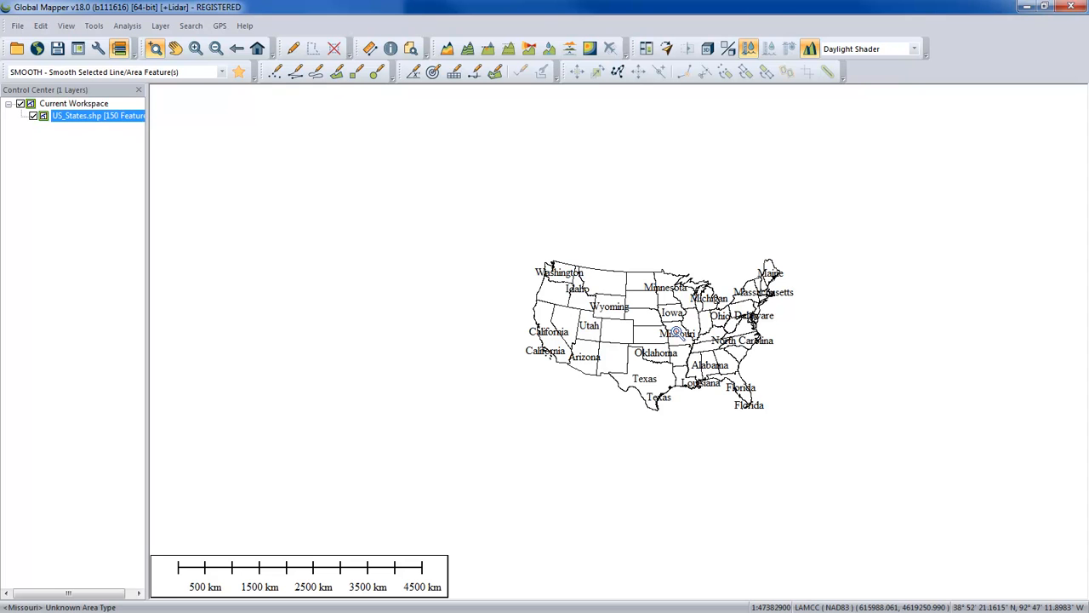
pyautogui.scroll(3, 668, 334)
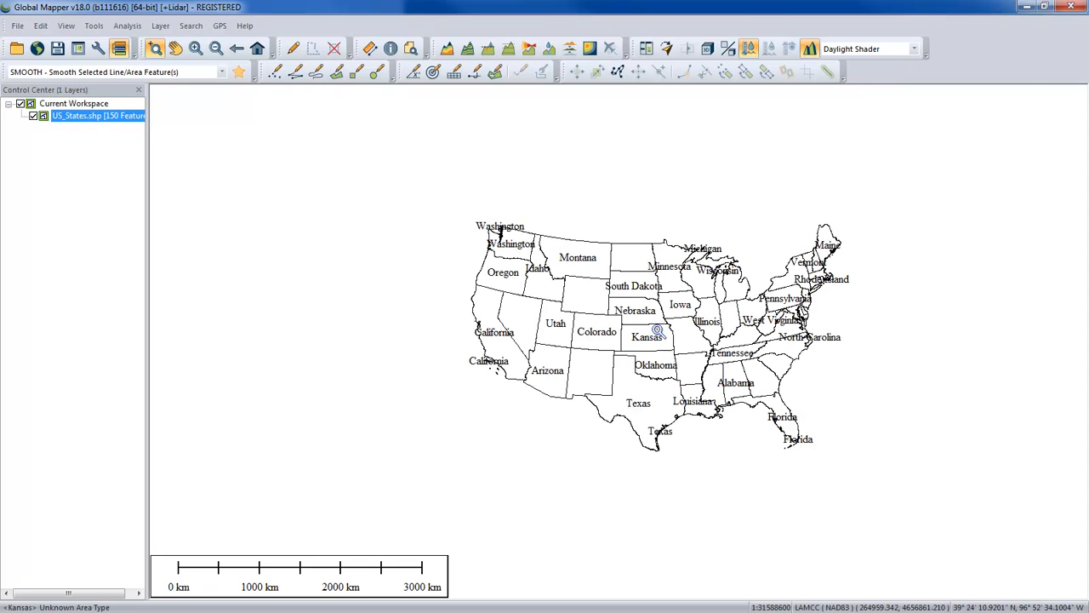
pyautogui.scroll(-2, 657, 330)
pyautogui.scroll(-1, 657, 330)
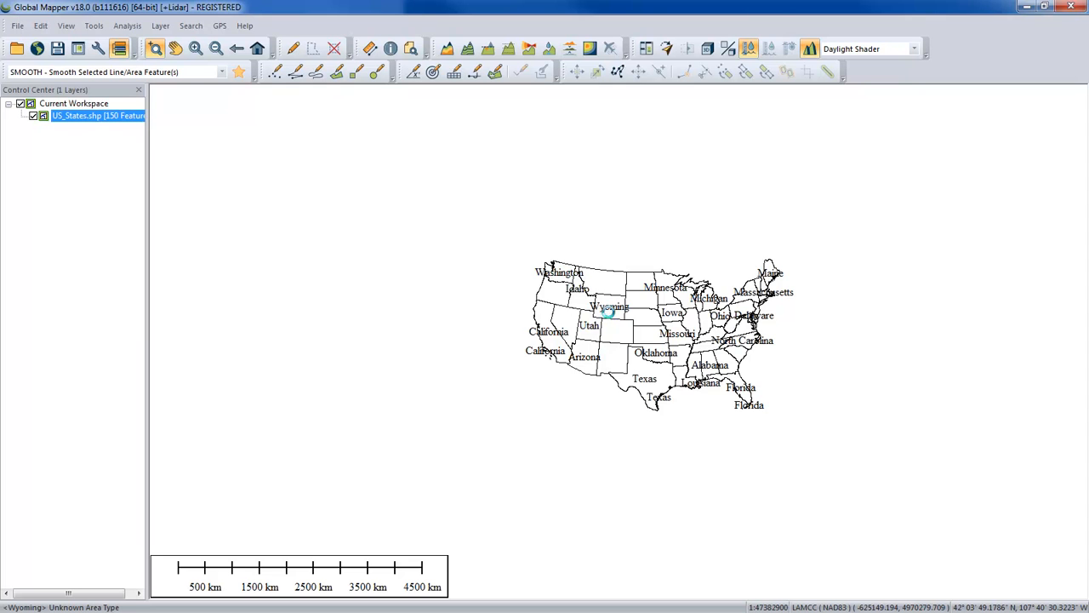
pyautogui.scroll(-2, 609, 313)
pyautogui.scroll(2, 609, 313)
pyautogui.scroll(2, 609, 313)
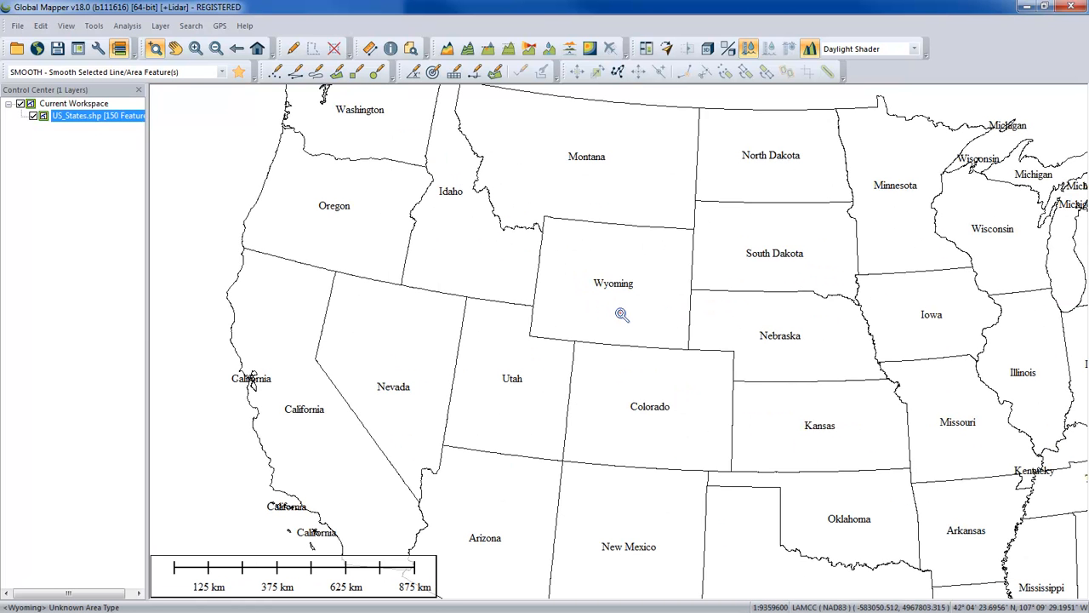
pyautogui.moveTo(788, 349); pyautogui.dragTo(671, 327)
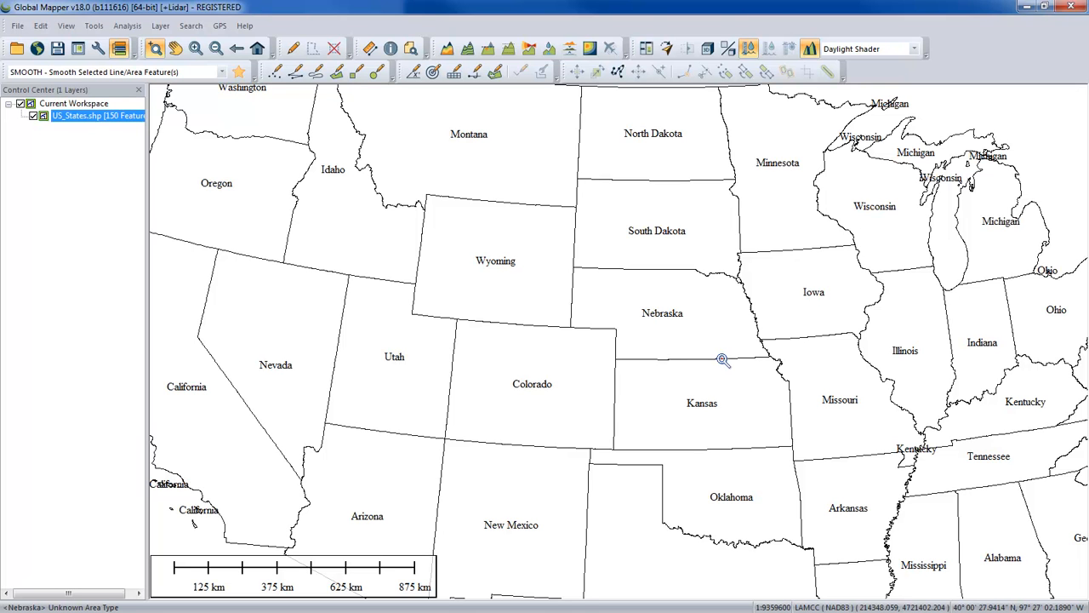
# - Select all features in the US_States.shp layer and create points at their centroids, moving any centroid that falls outside its area boundary
pyautogui.rightClick(120, 122)
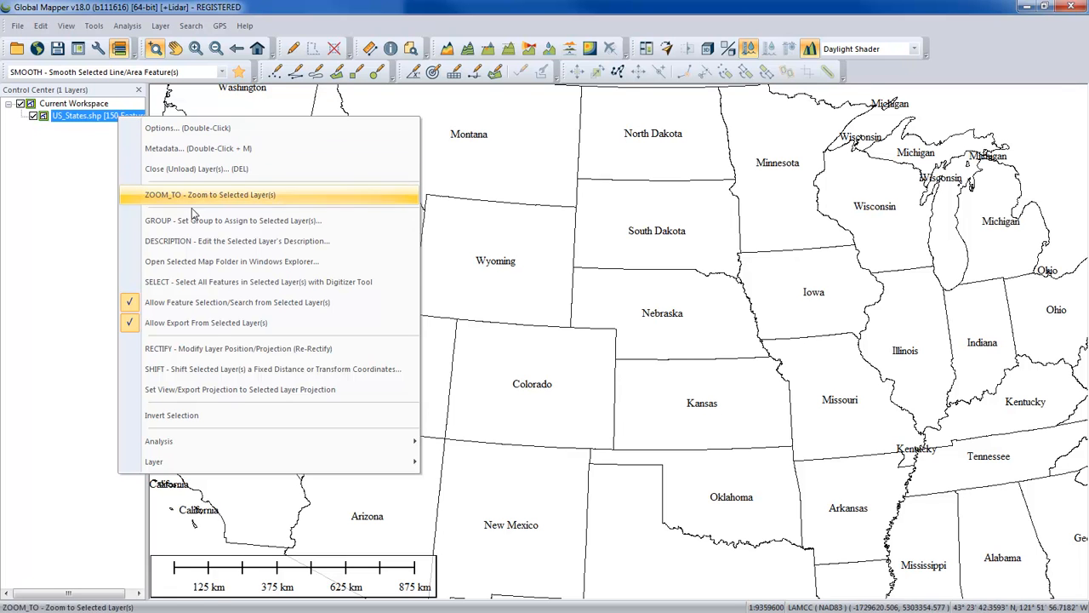
pyautogui.click(298, 286)
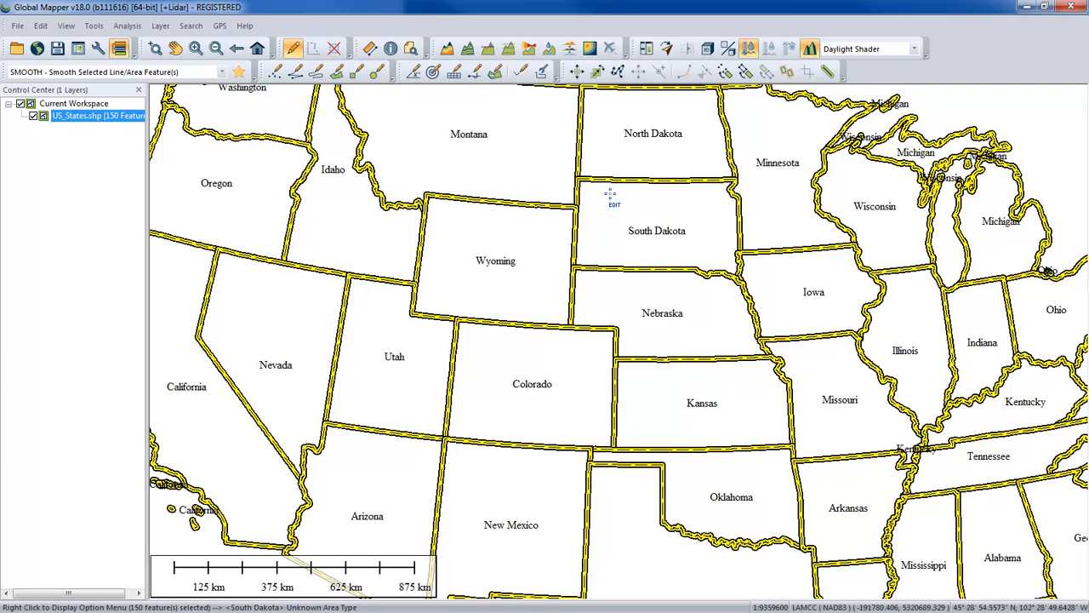
pyautogui.rightClick(569, 191)
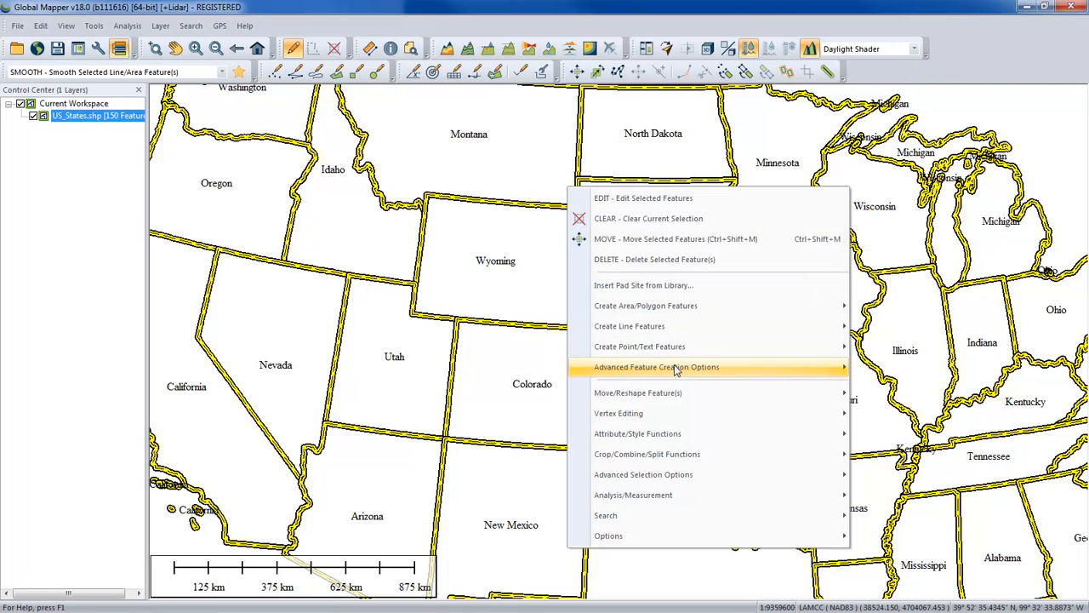
pyautogui.moveTo(676, 368)
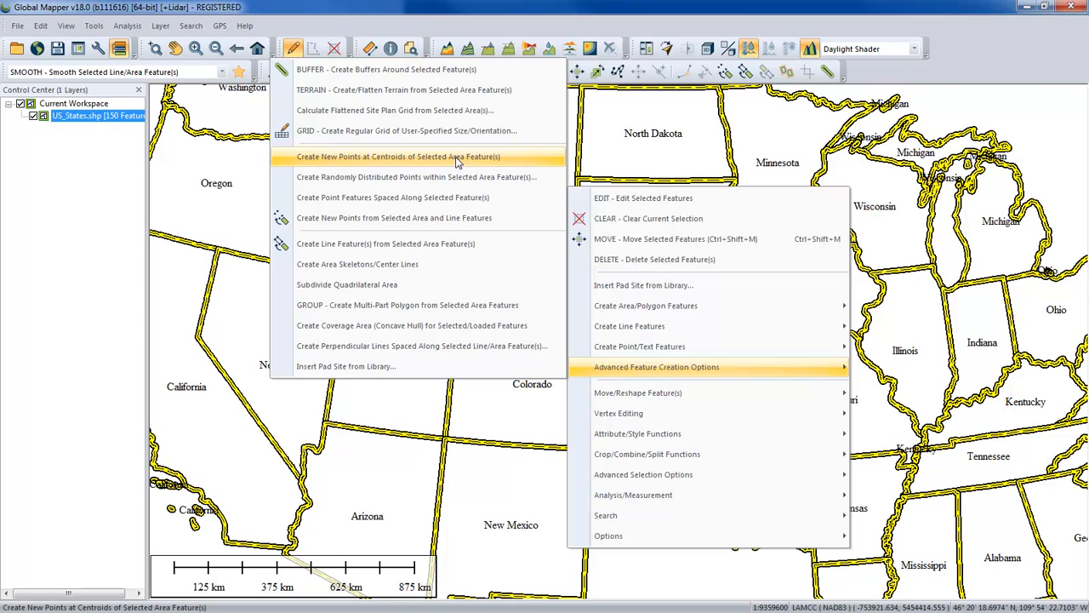
pyautogui.click(458, 162)
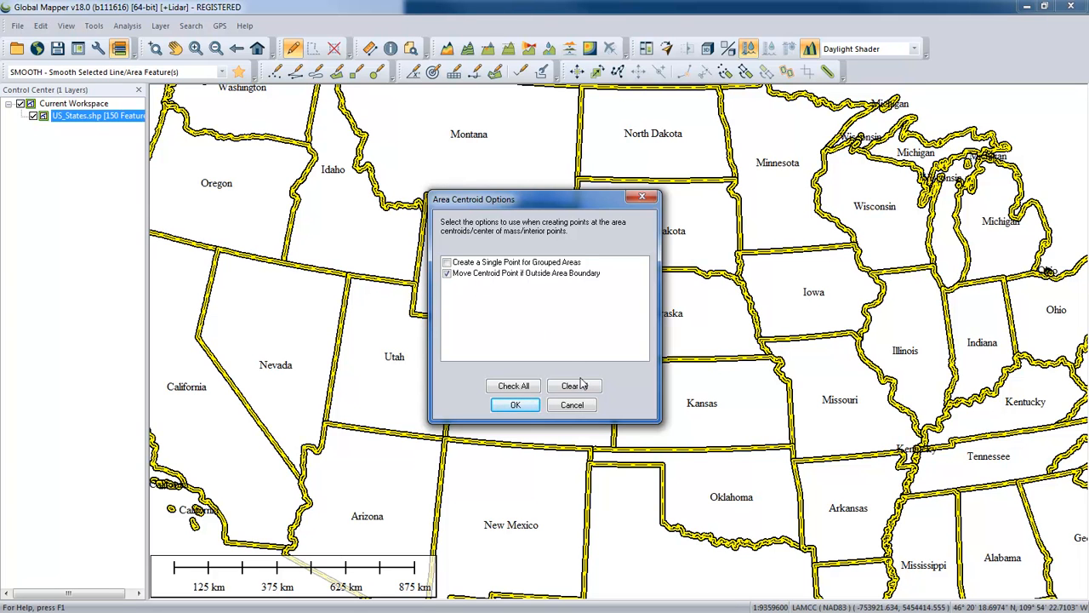
pyautogui.click(517, 405)
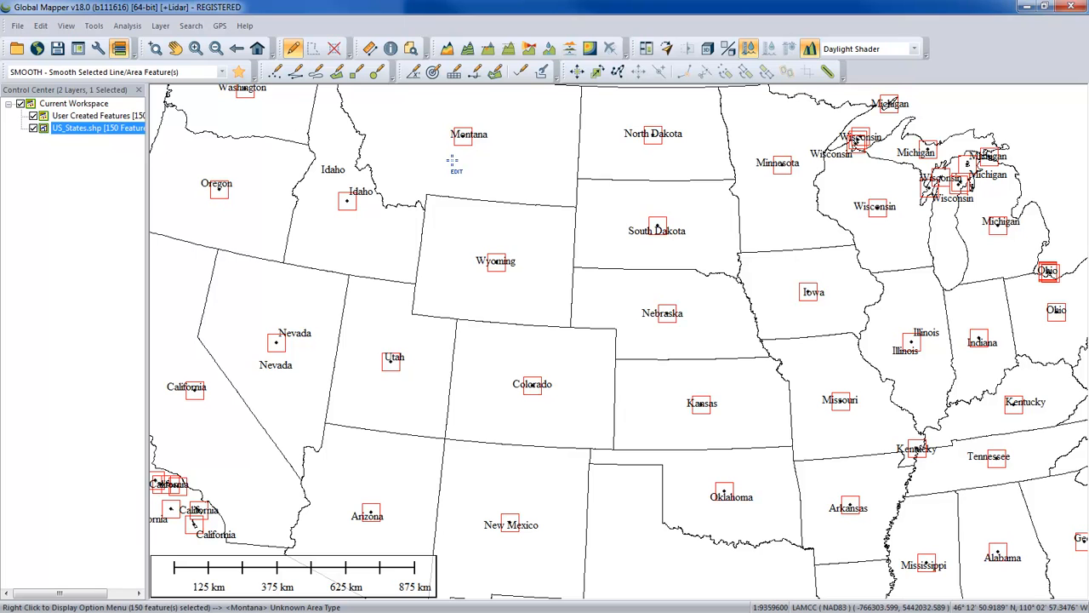
# - Change the feature type of the selected centroid points to Text
pyautogui.rightClick(453, 162)
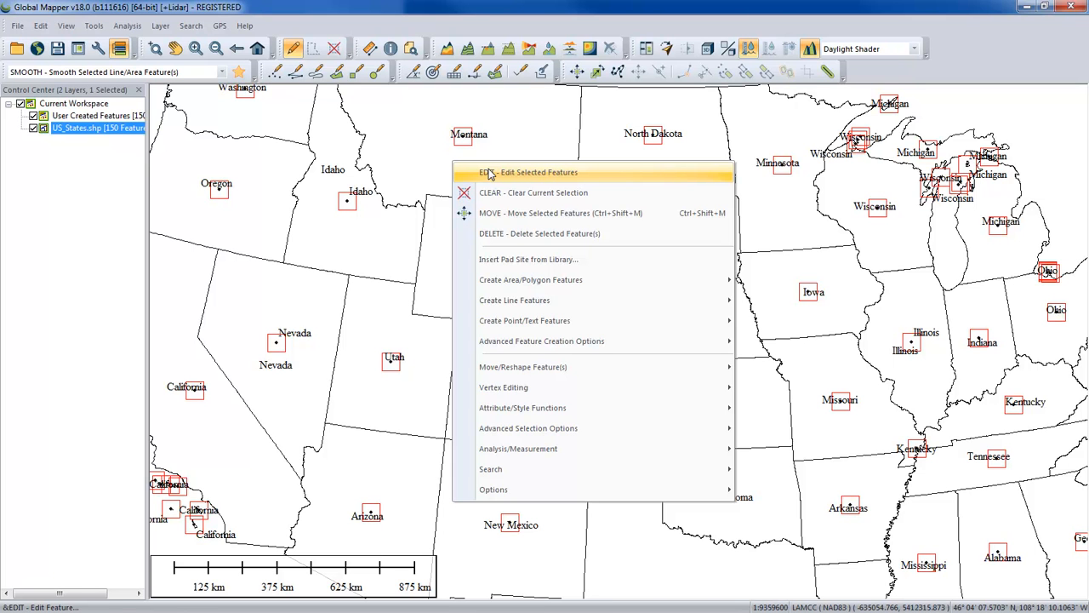
pyautogui.click(490, 174)
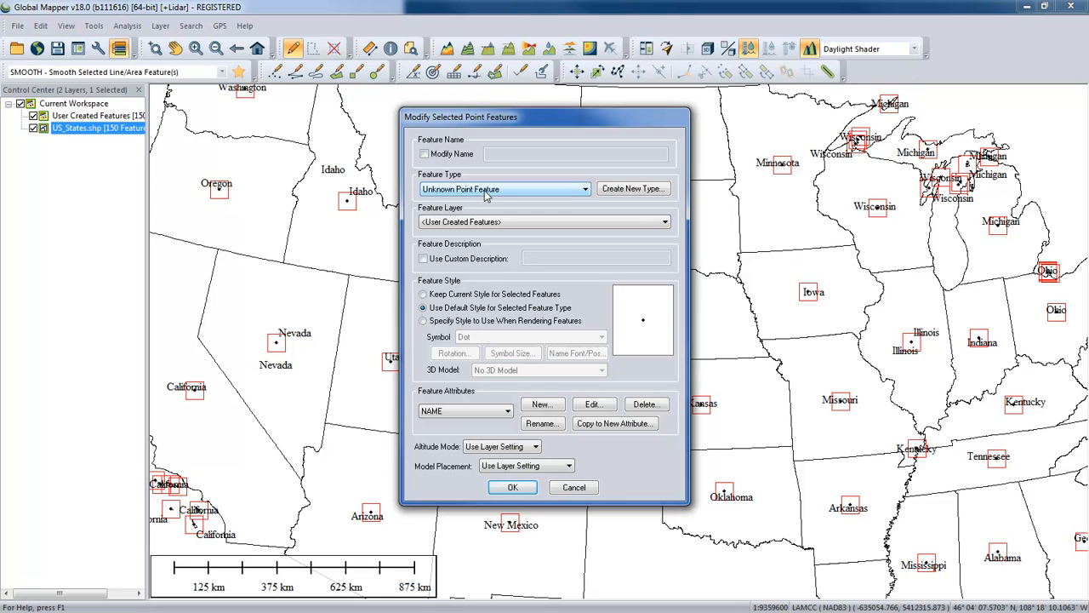
pyautogui.click(487, 194)
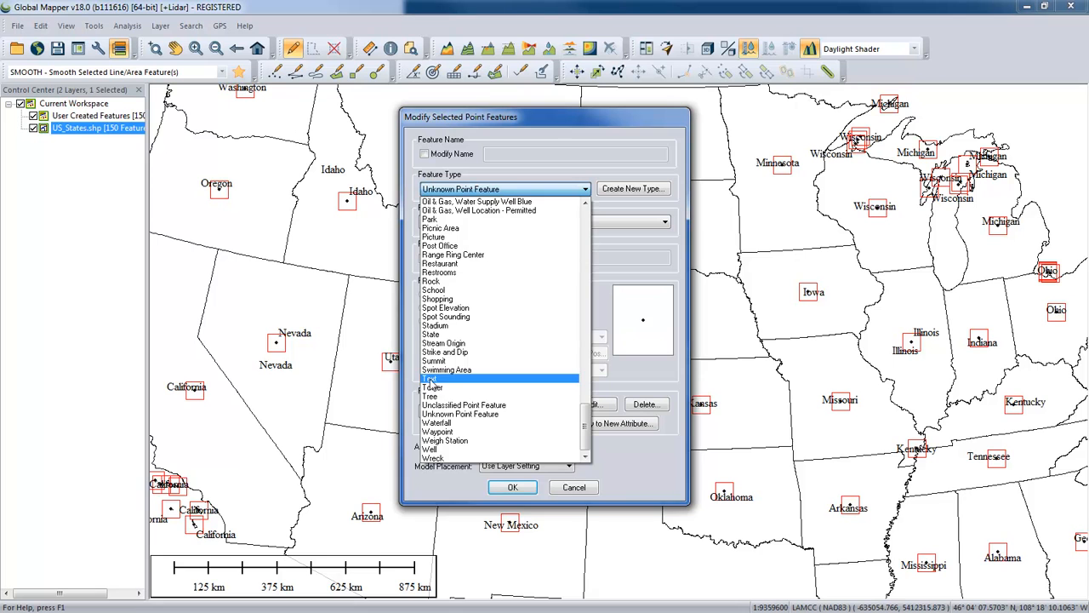
pyautogui.click(430, 379)
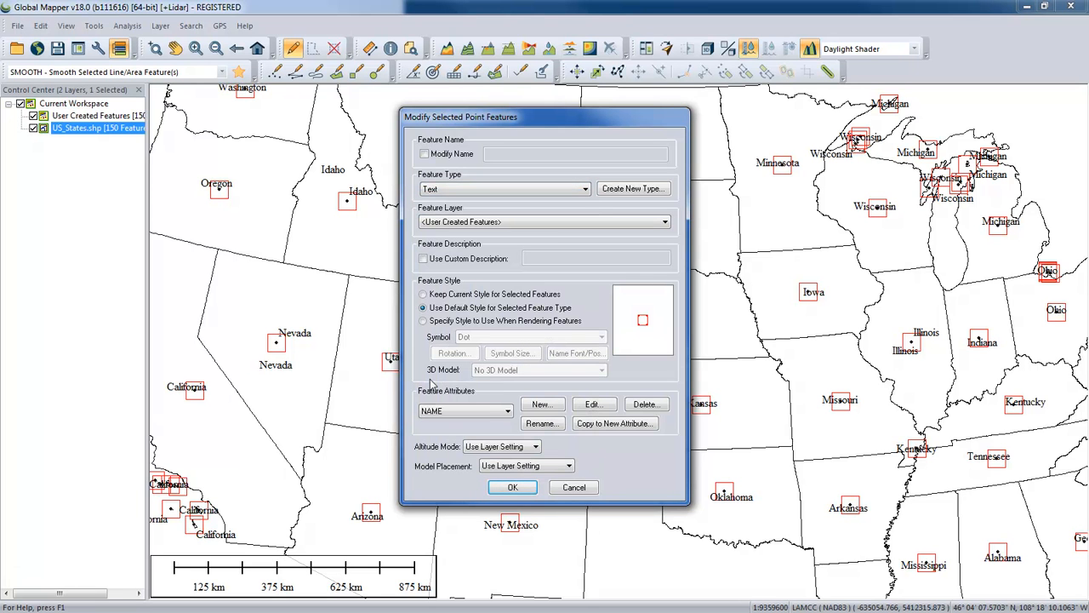
pyautogui.click(512, 483)
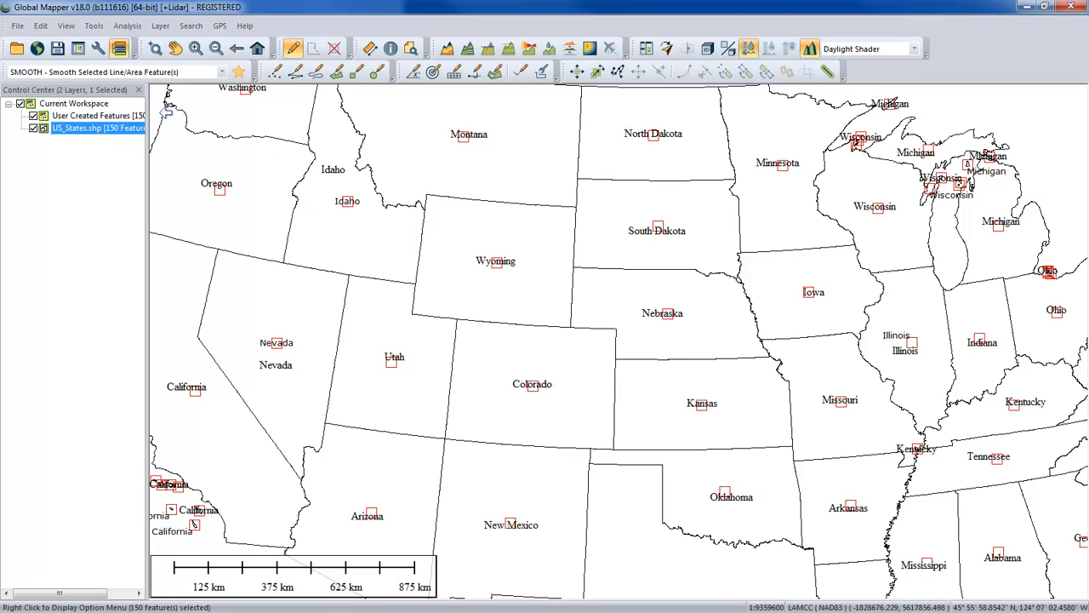
# - Turn off label display for the US_States.shp layer so only the centroid points carry state names
pyautogui.click(100, 129)
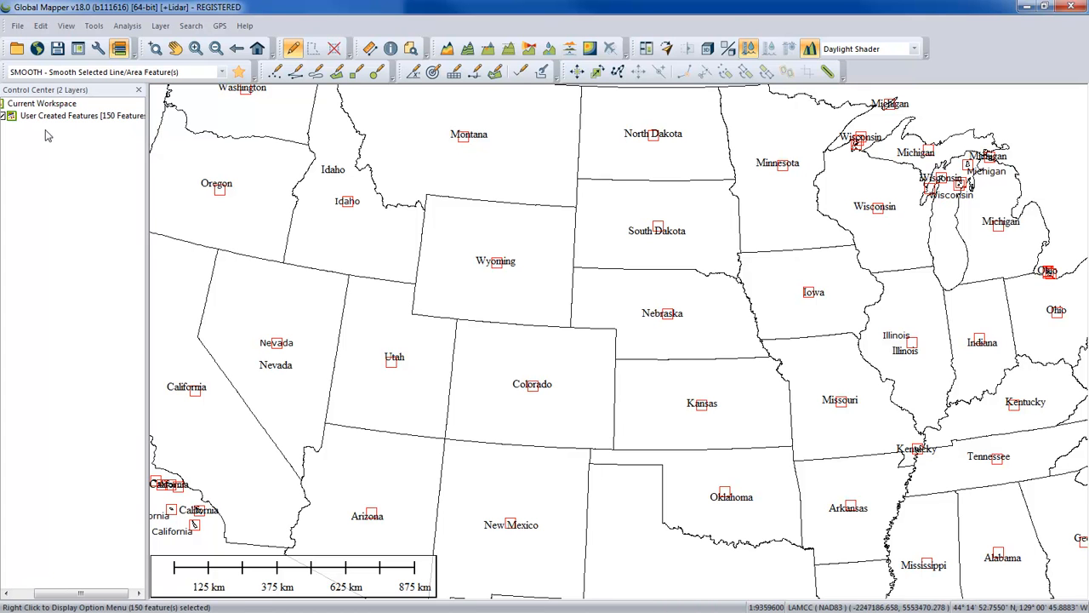
pyautogui.rightClick(45, 129)
pyautogui.click(81, 141)
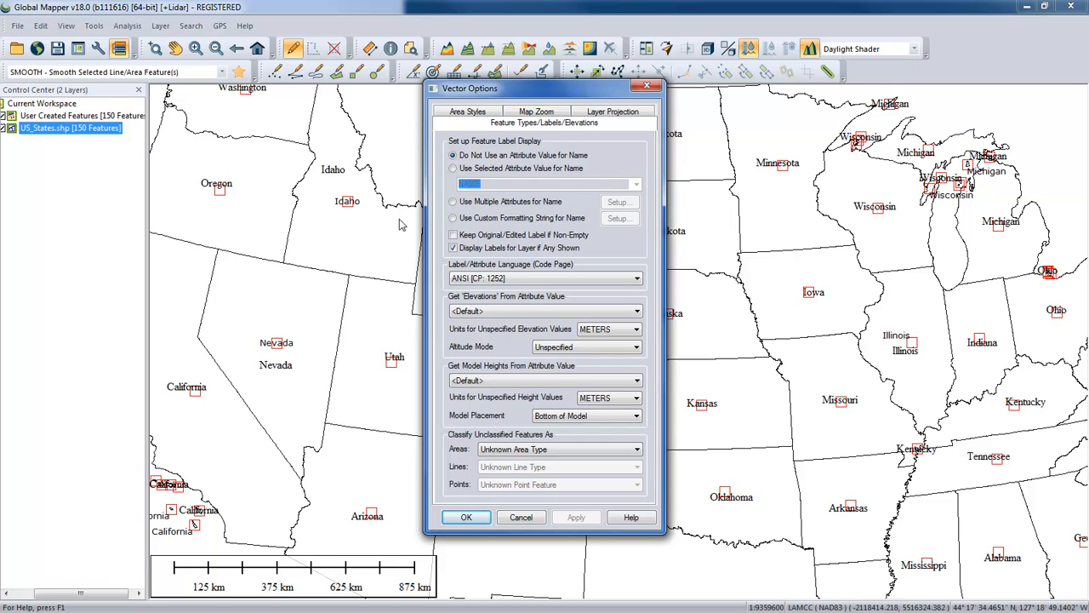
pyautogui.click(453, 248)
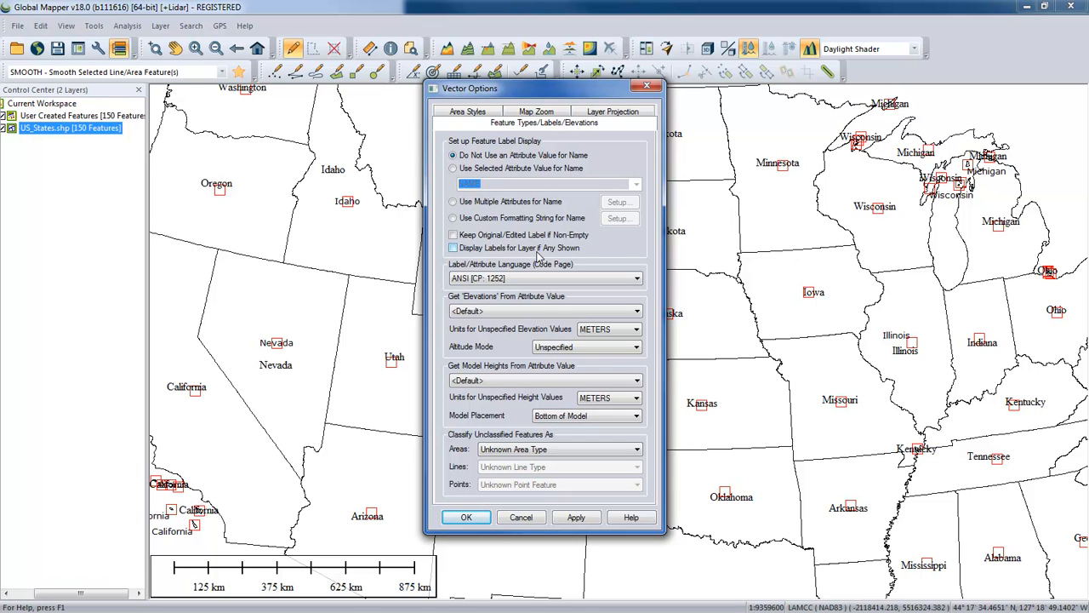
pyautogui.click(467, 518)
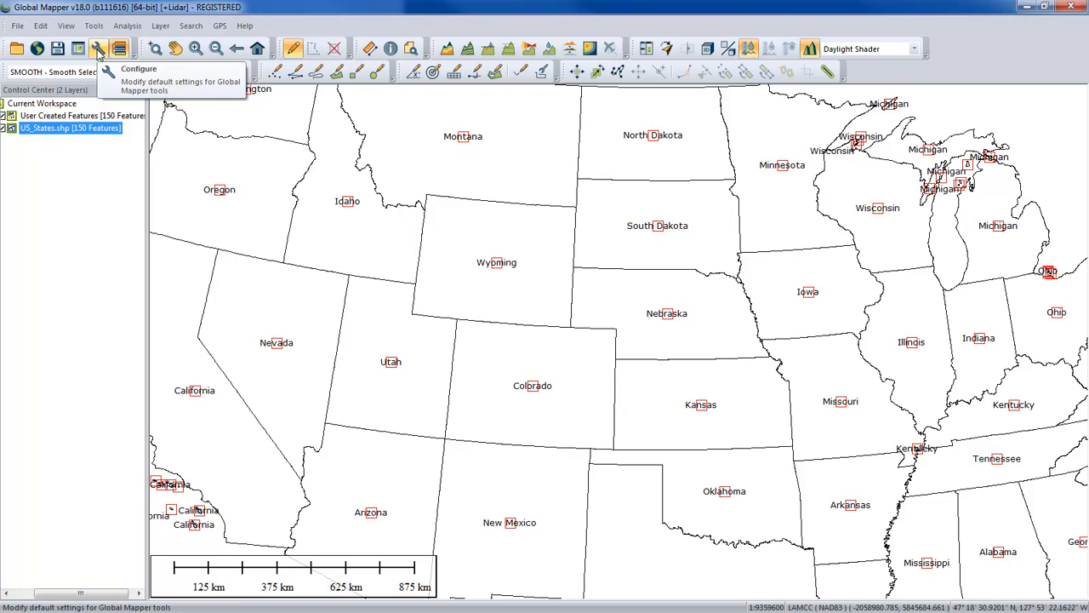
# - Review the label font settings of the Text point type in the point style configuration
pyautogui.click(98, 49)
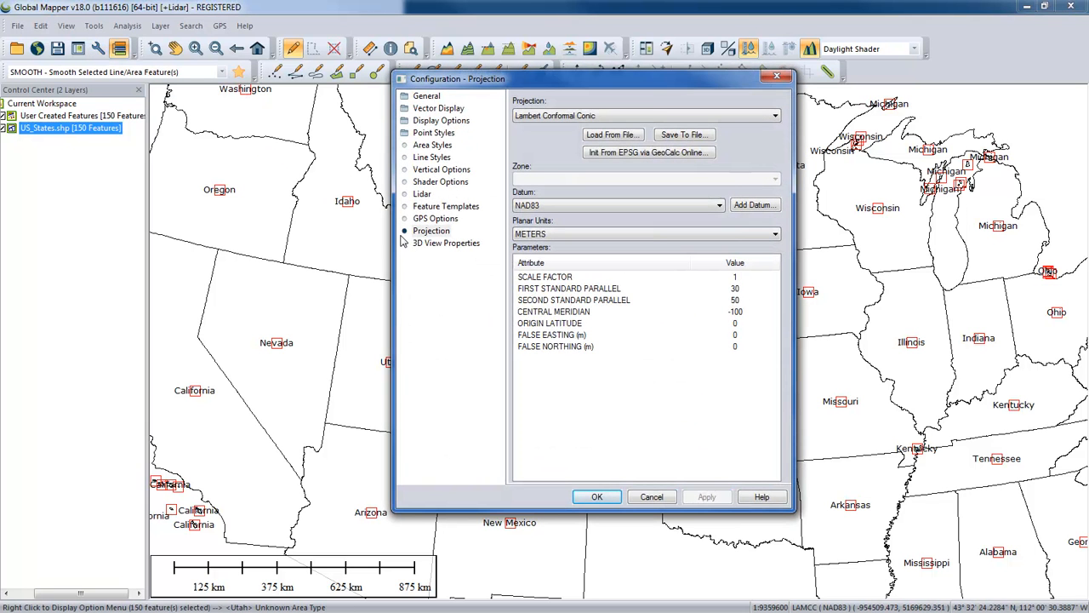
pyautogui.click(430, 133)
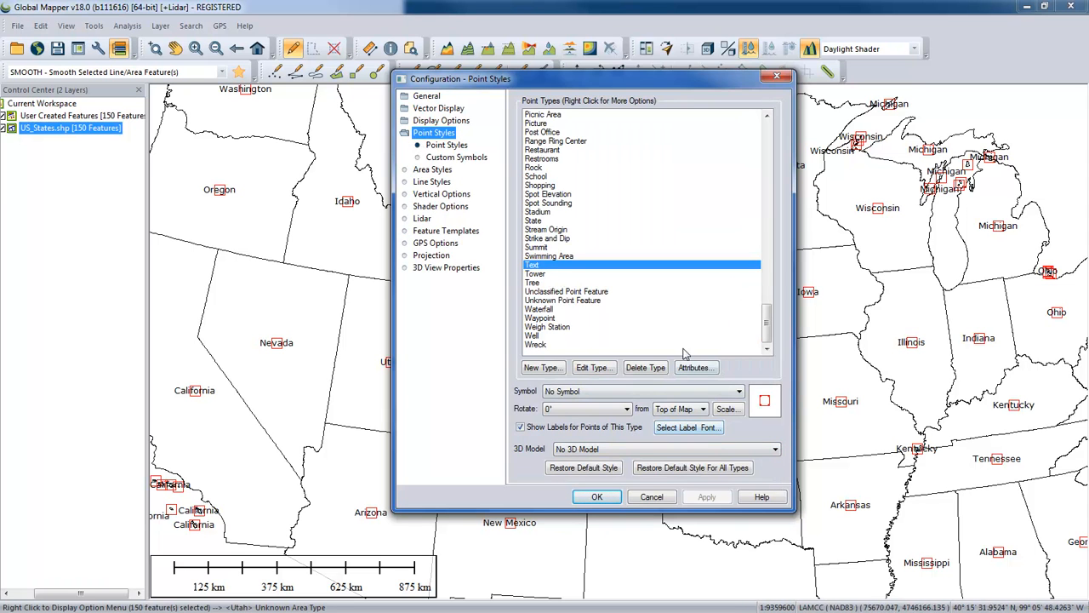
pyautogui.click(676, 427)
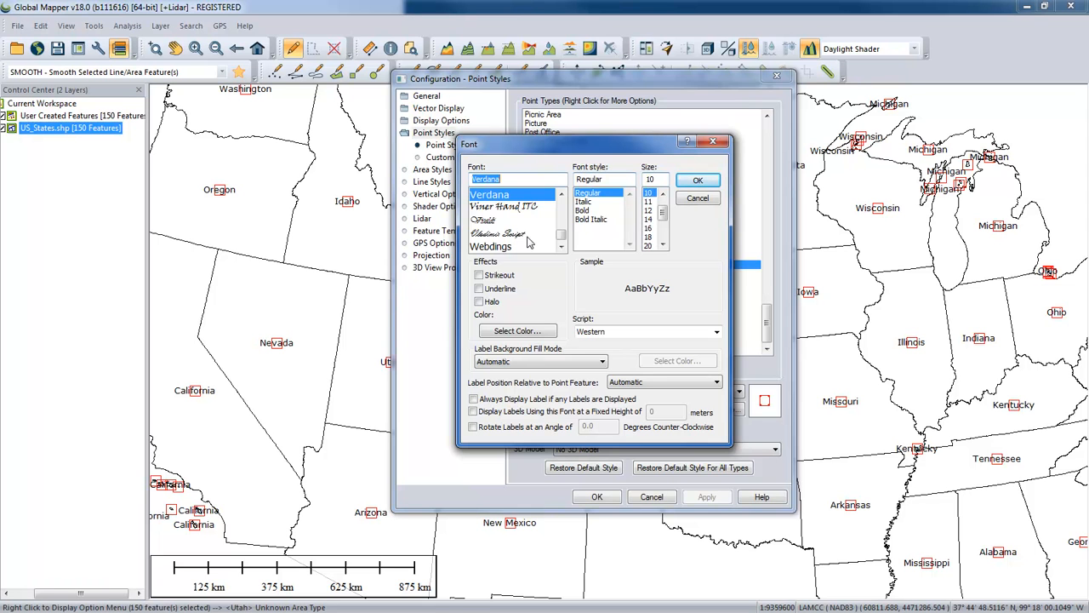
pyautogui.click(703, 180)
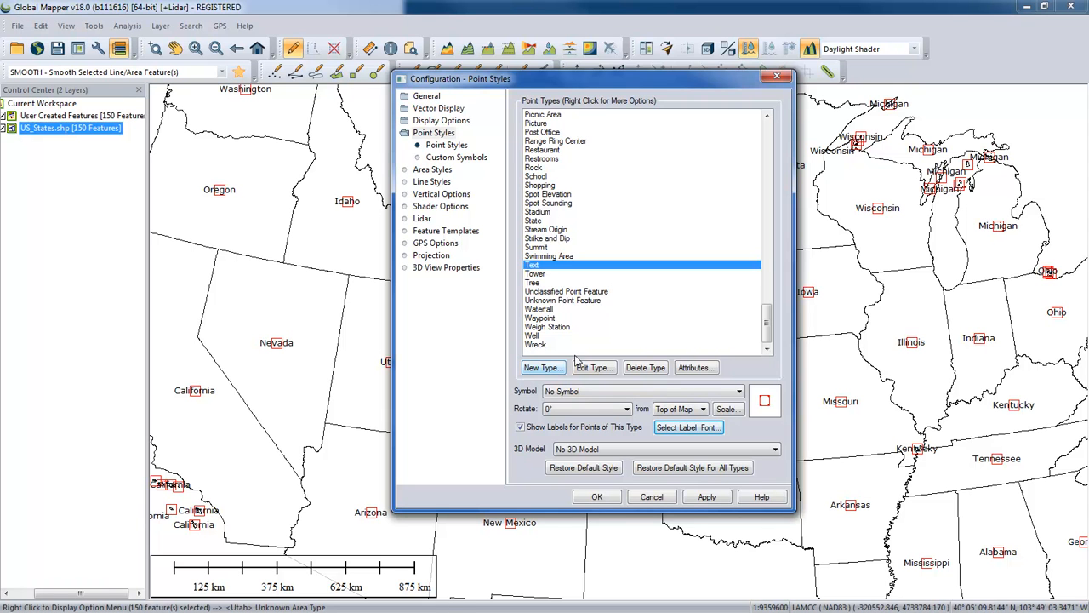
pyautogui.click(600, 496)
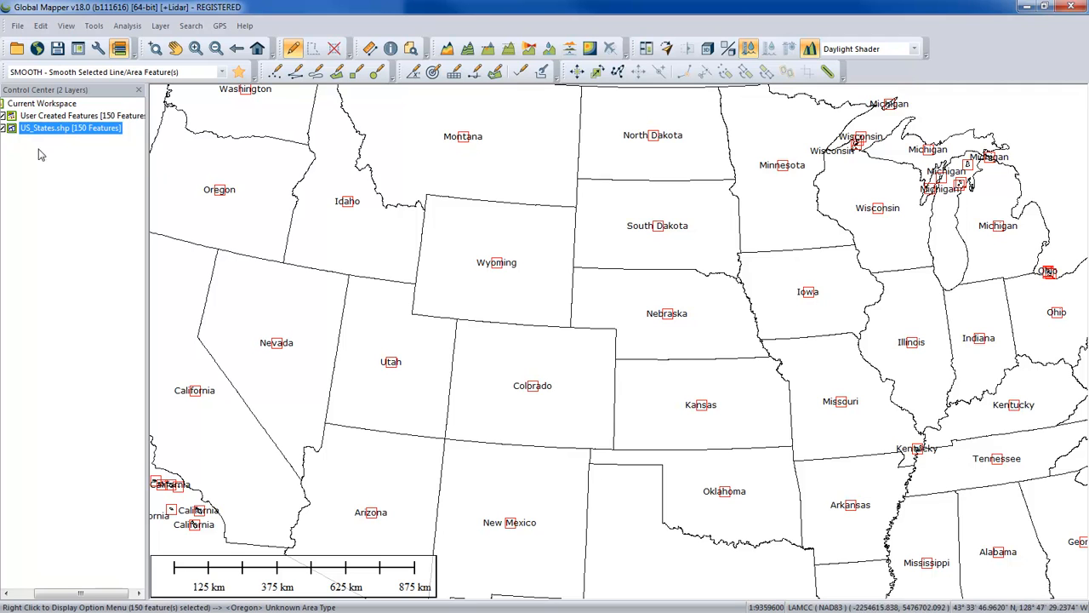
# - Switch the US_States.shp layer off and back on, and hide the User Created Features layer
pyautogui.click(3, 128)
pyautogui.click(4, 129)
pyautogui.click(3, 115)
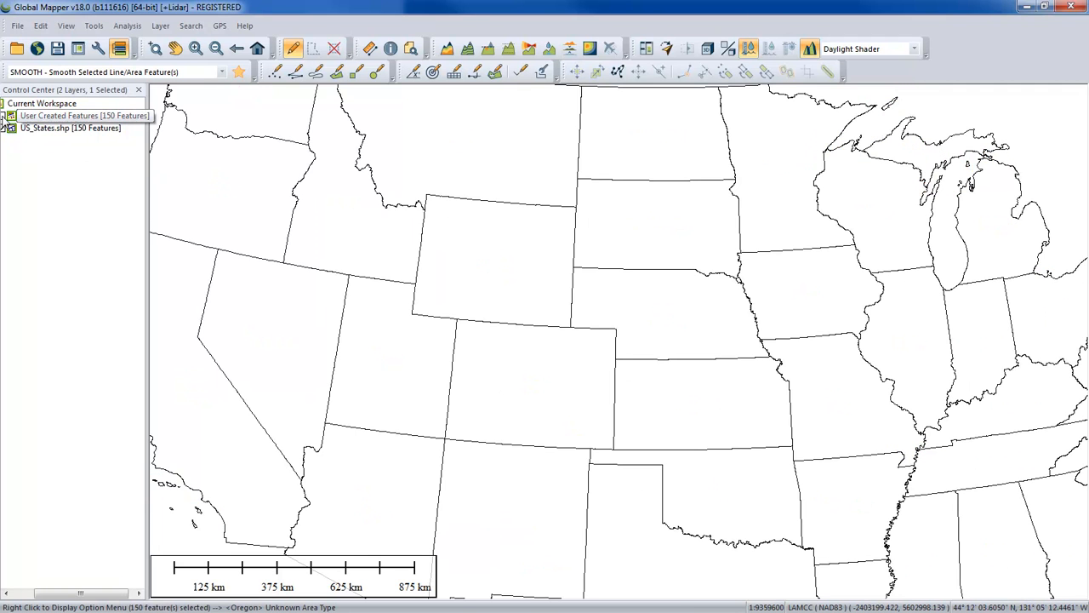
# - Turn the User Created Features layer back on and check its state labels at nationwide and closer zoom levels
pyautogui.click(4, 116)
pyautogui.click(3, 116)
pyautogui.click(4, 115)
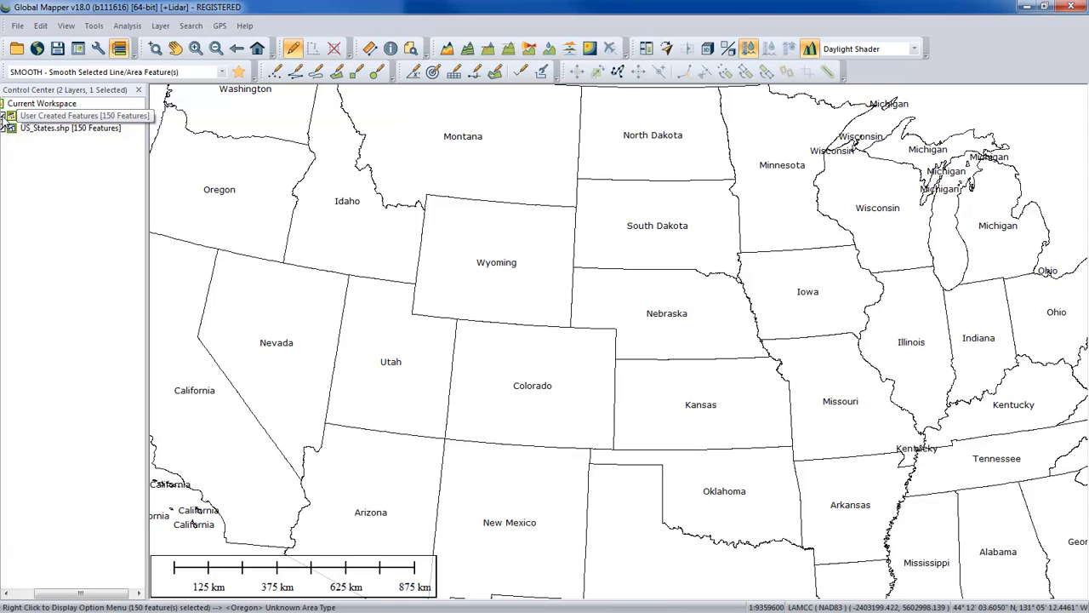
pyautogui.click(51, 116)
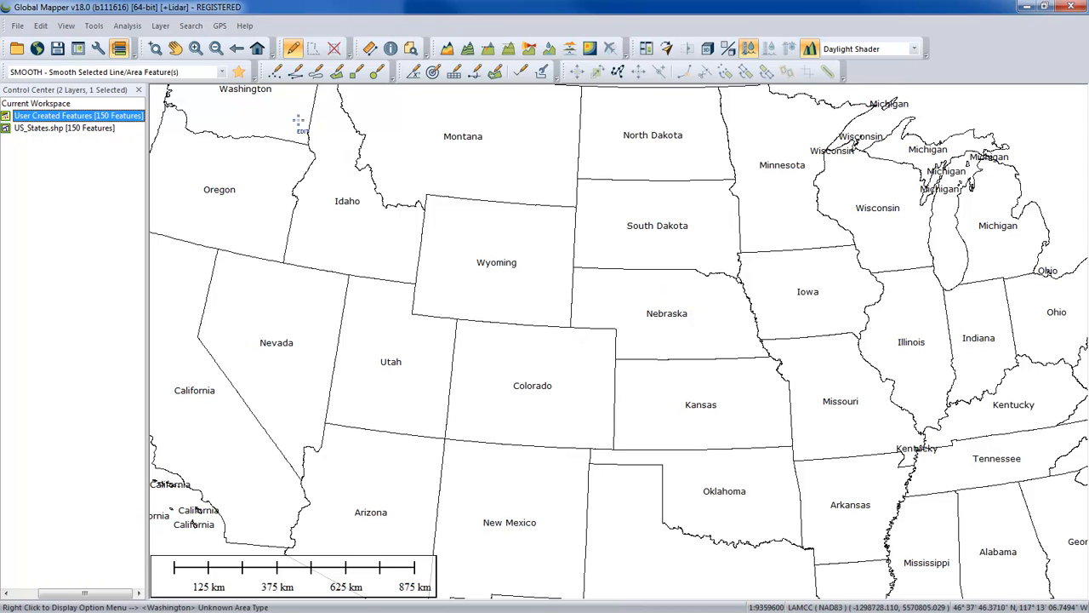
pyautogui.click(155, 53)
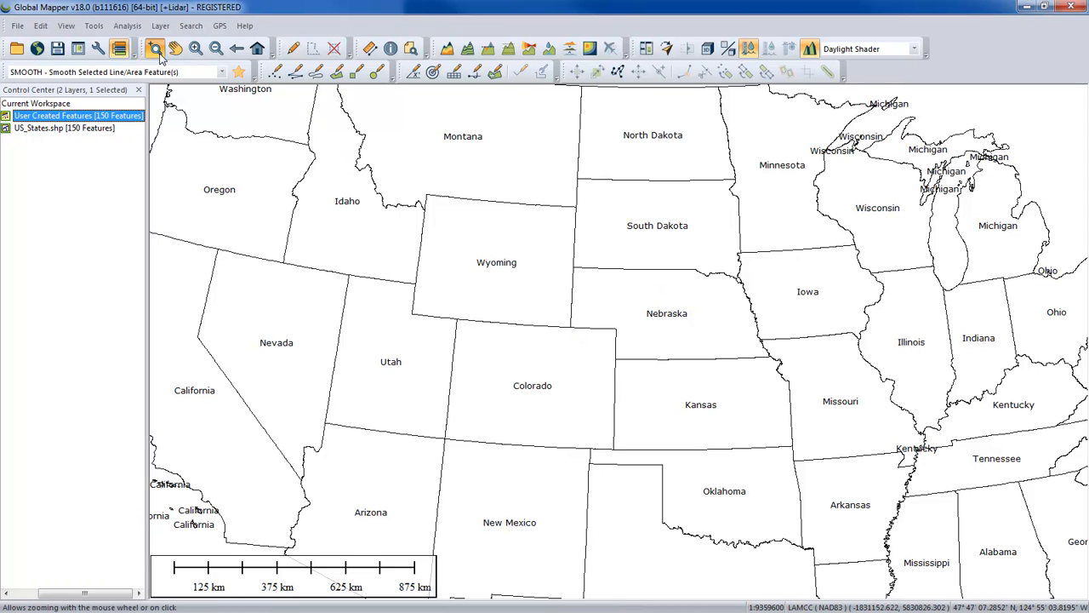
pyautogui.rightClick(552, 315)
pyautogui.rightClick(649, 363)
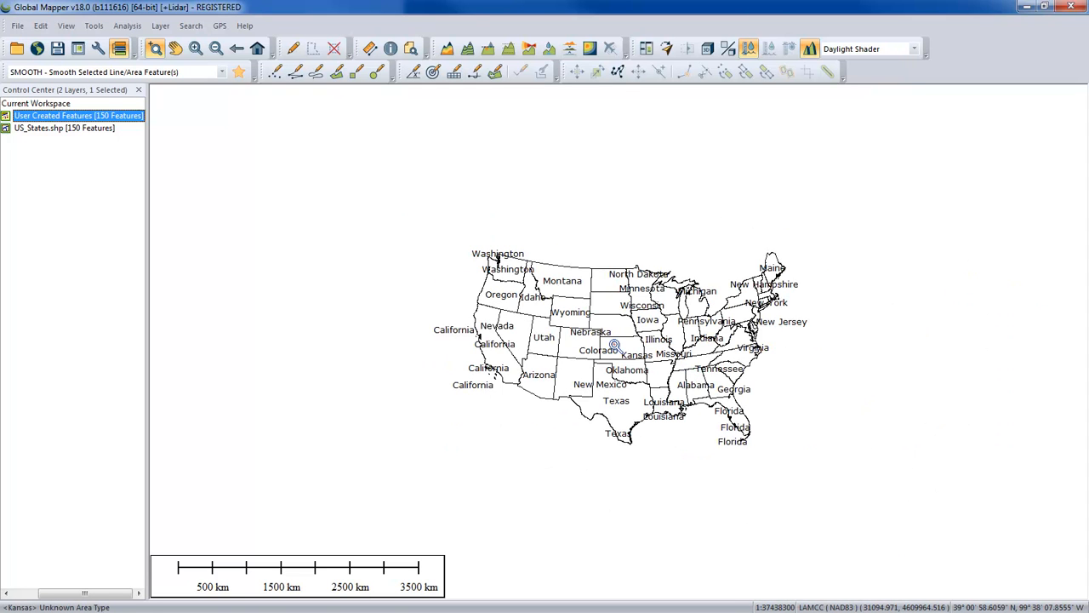
pyautogui.moveTo(527, 254); pyautogui.dragTo(674, 398)
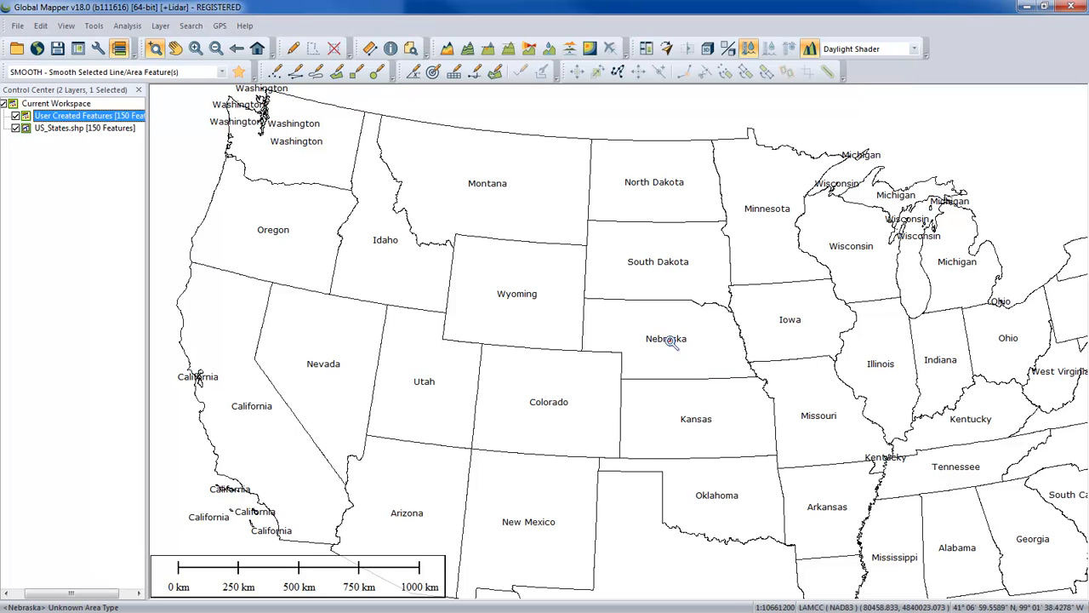
# - Select all points in the User Created Features layer and edit them to use a specified rendering style
pyautogui.click(104, 118)
pyautogui.rightClick(103, 118)
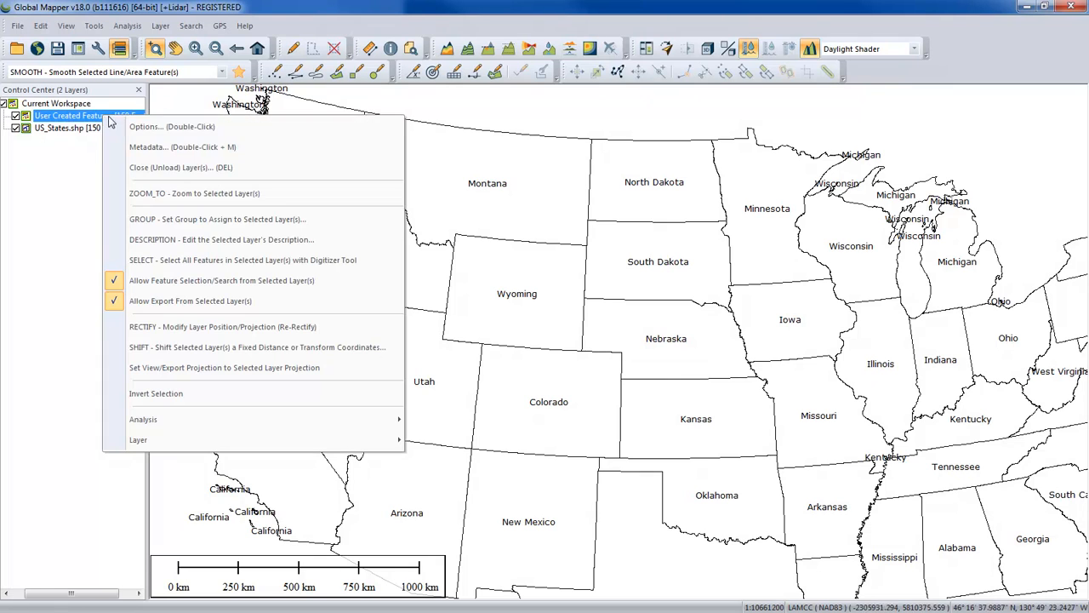
pyautogui.click(175, 258)
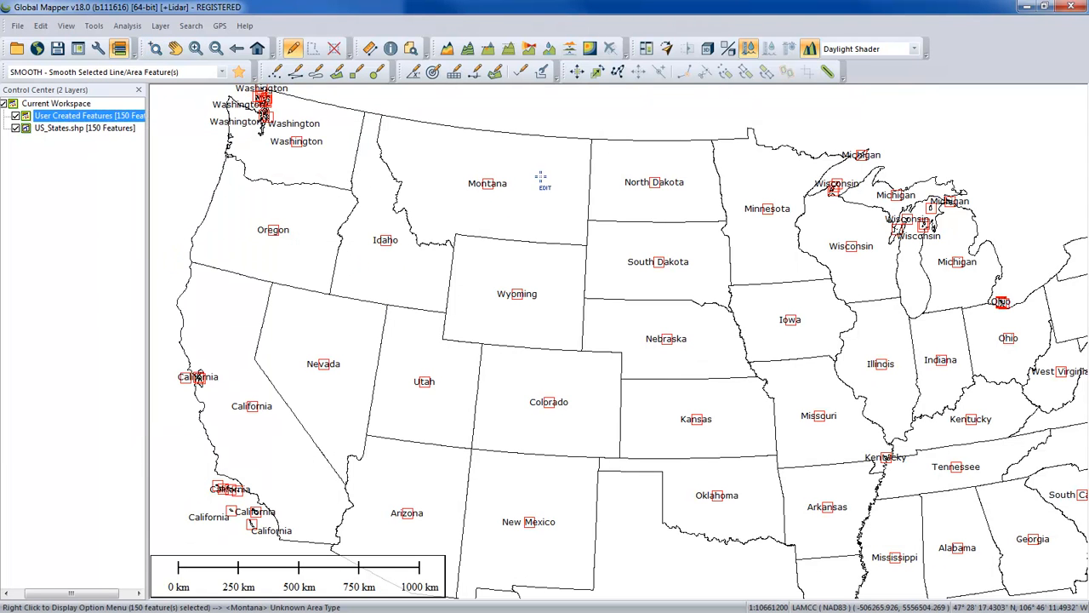
pyautogui.rightClick(674, 160)
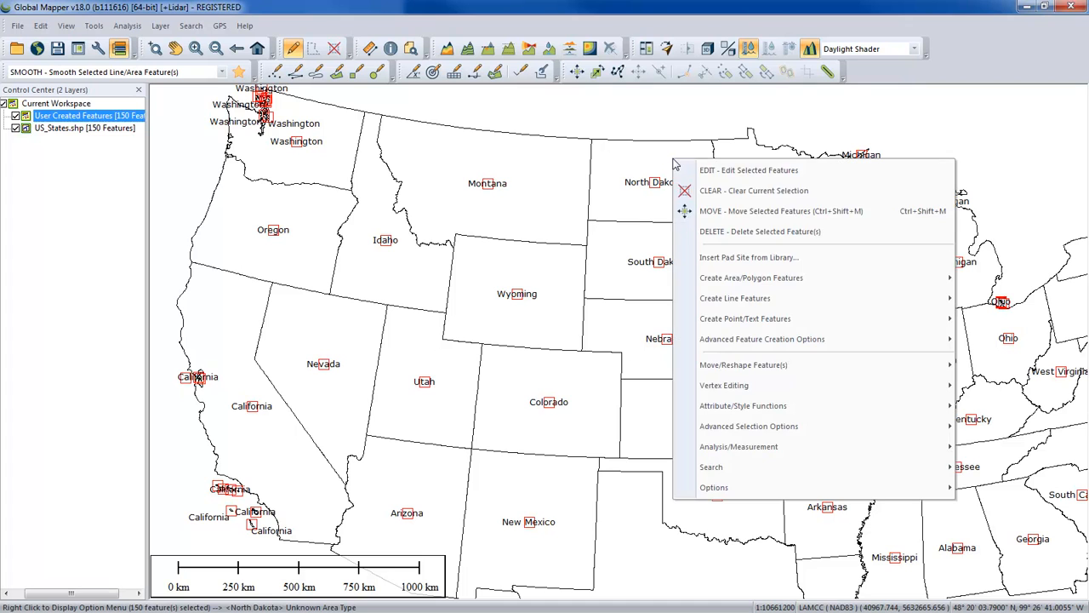
pyautogui.click(701, 171)
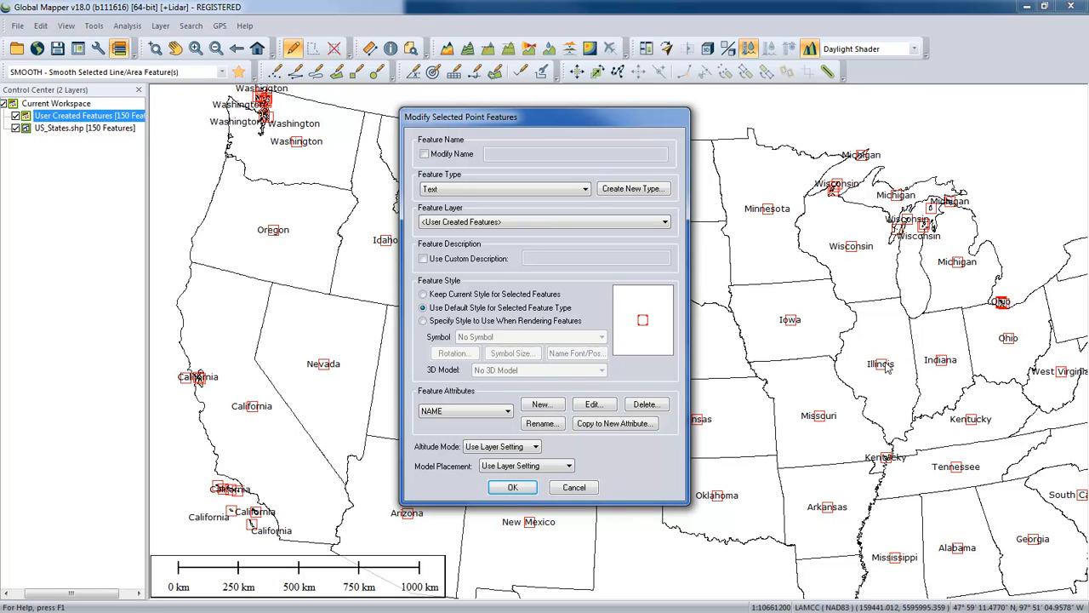
pyautogui.click(423, 321)
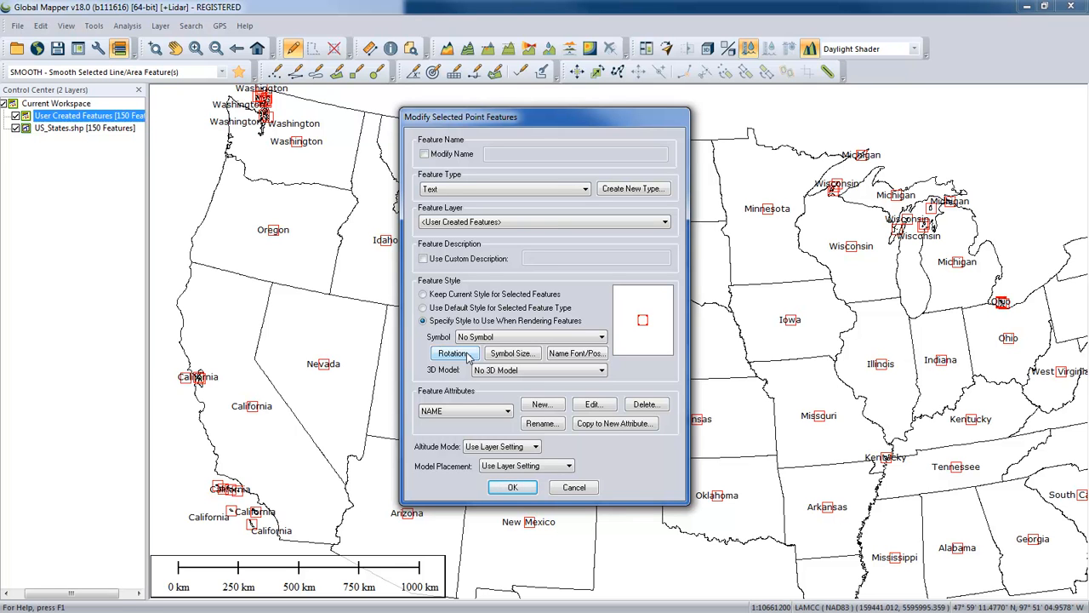
# - Display the selected points' name labels at a fixed font height of 50000 meters and apply the edit
pyautogui.click(570, 357)
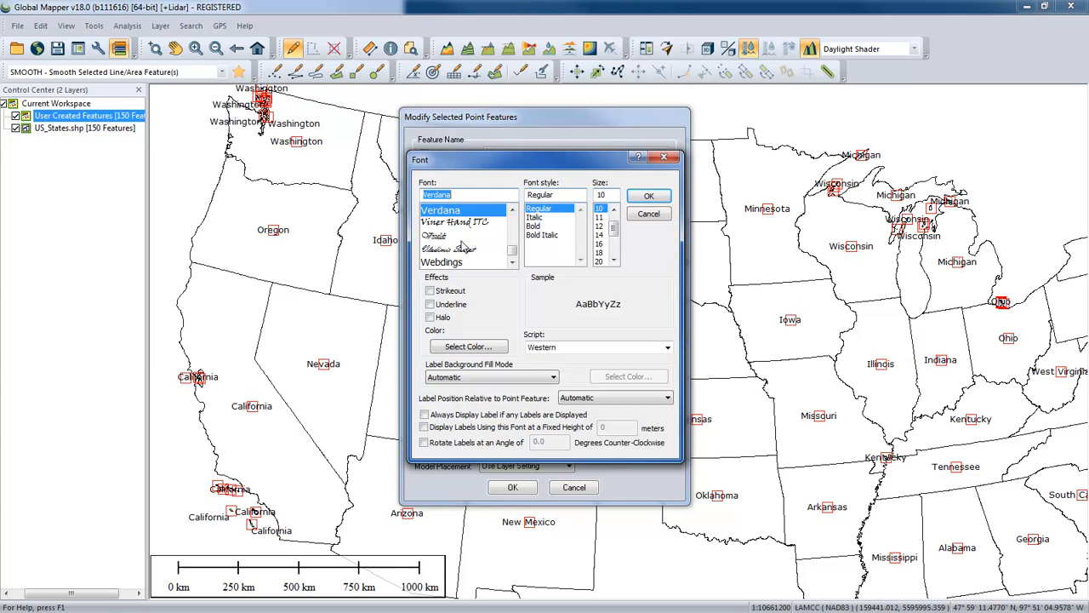
pyautogui.click(424, 428)
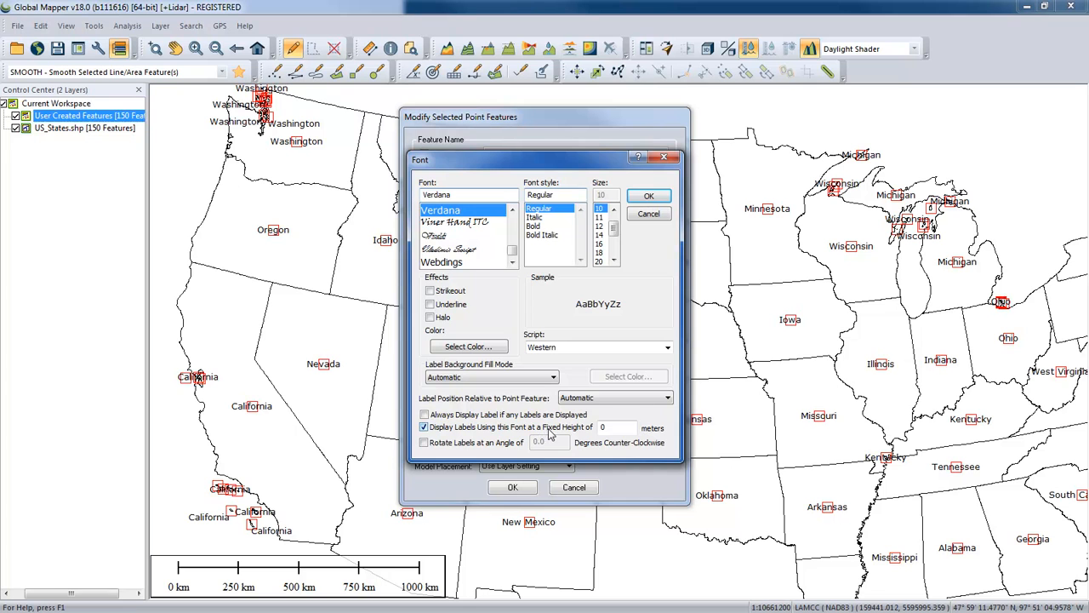
pyautogui.doubleClick(616, 428)
pyautogui.write('50000')
pyautogui.click(647, 196)
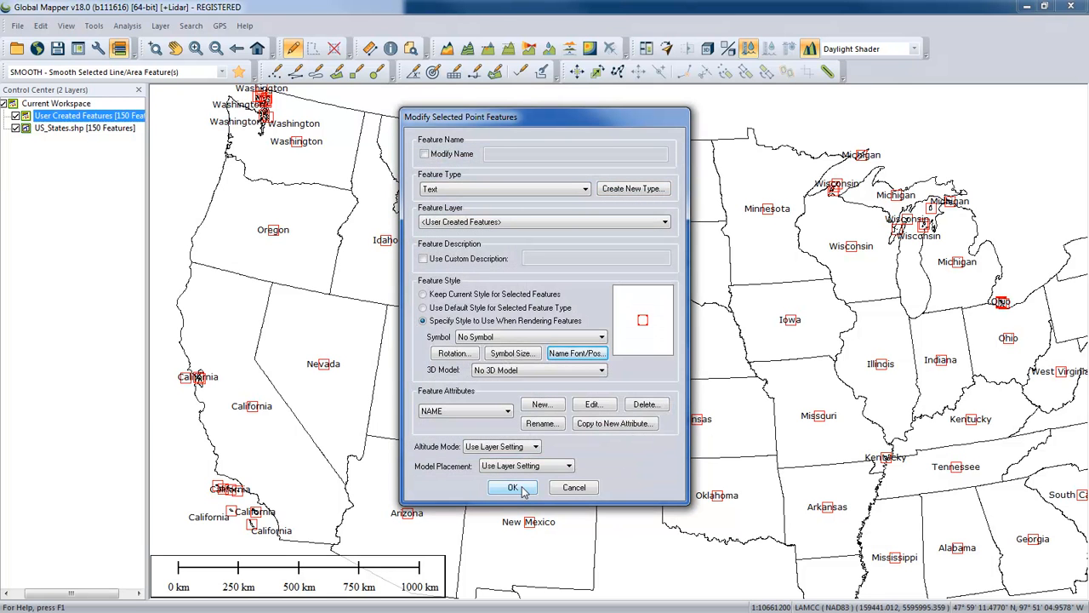
pyautogui.click(514, 487)
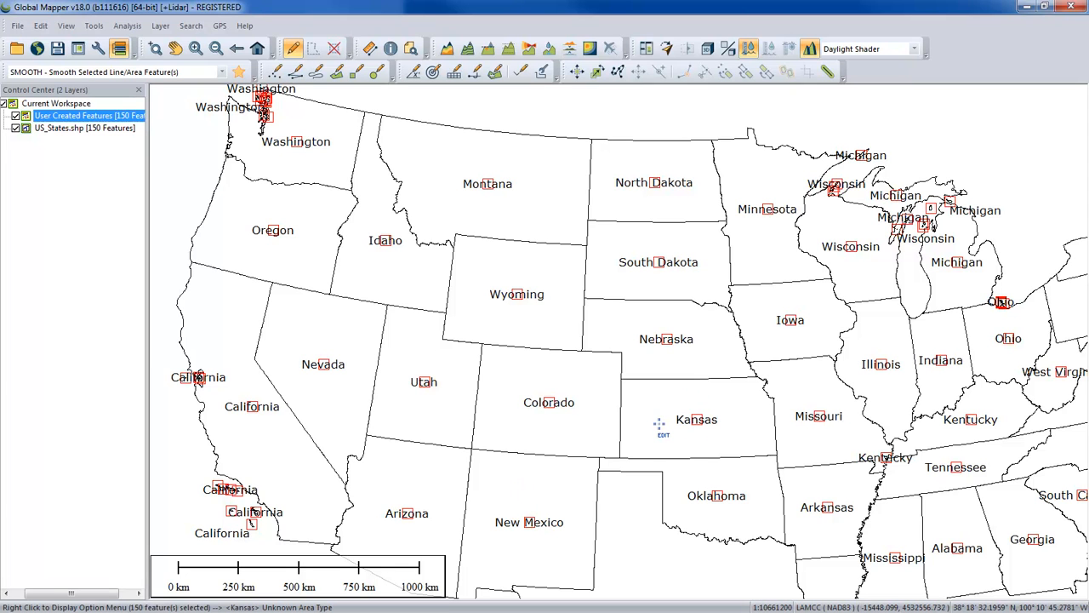
# - Examine how the fixed-height state labels scale with the map, from Kansas close up to the whole country
pyautogui.scroll(5, 660, 423)
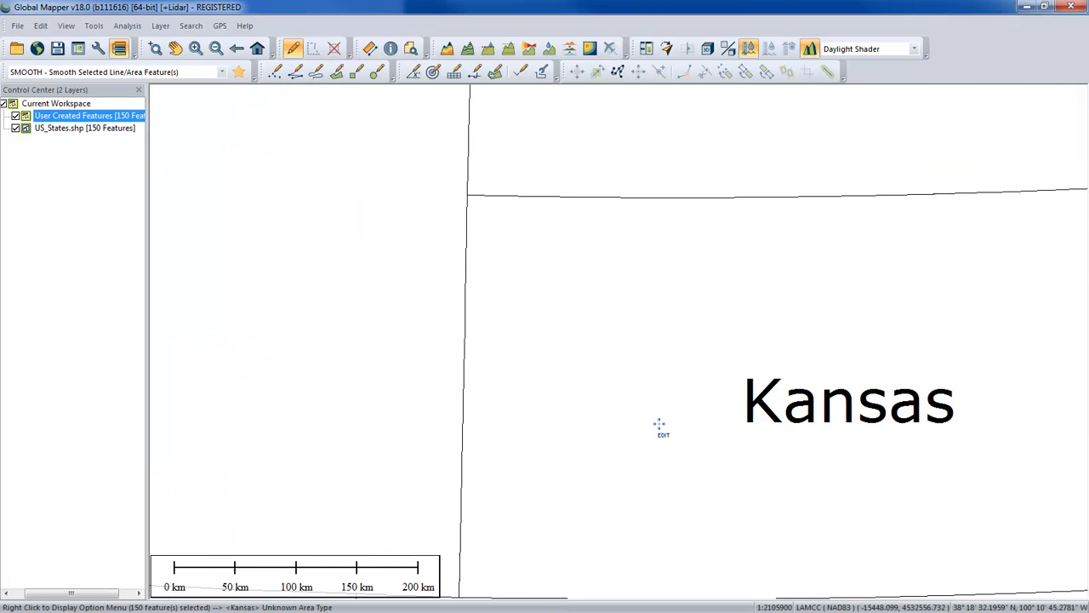
pyautogui.scroll(-2, 664, 425)
pyautogui.scroll(3, 756, 425)
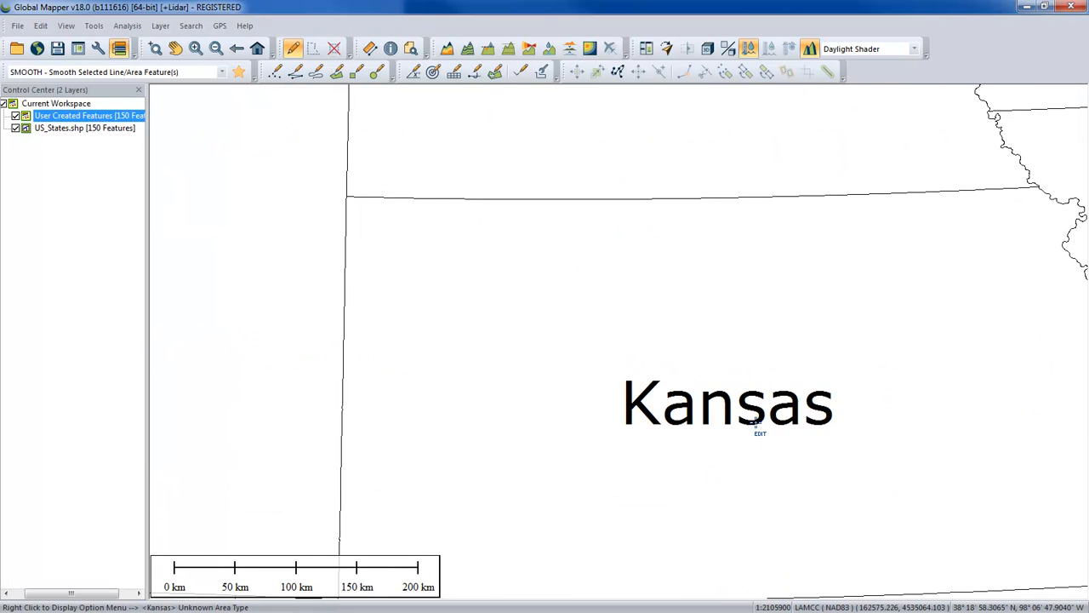
pyautogui.scroll(-1, 755, 423)
pyautogui.scroll(-2, 755, 423)
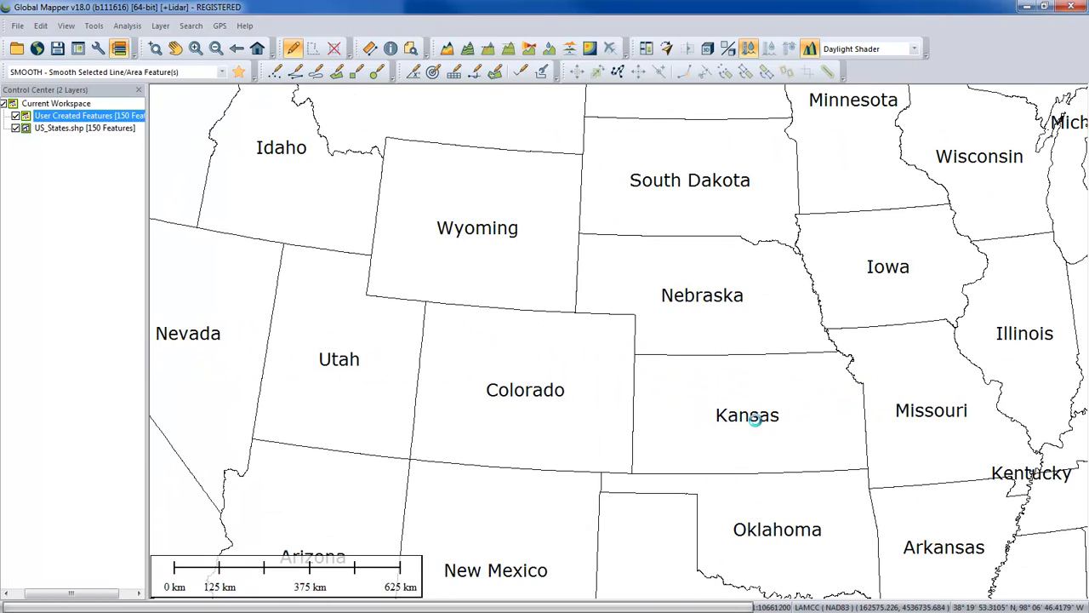
pyautogui.scroll(-1, 755, 423)
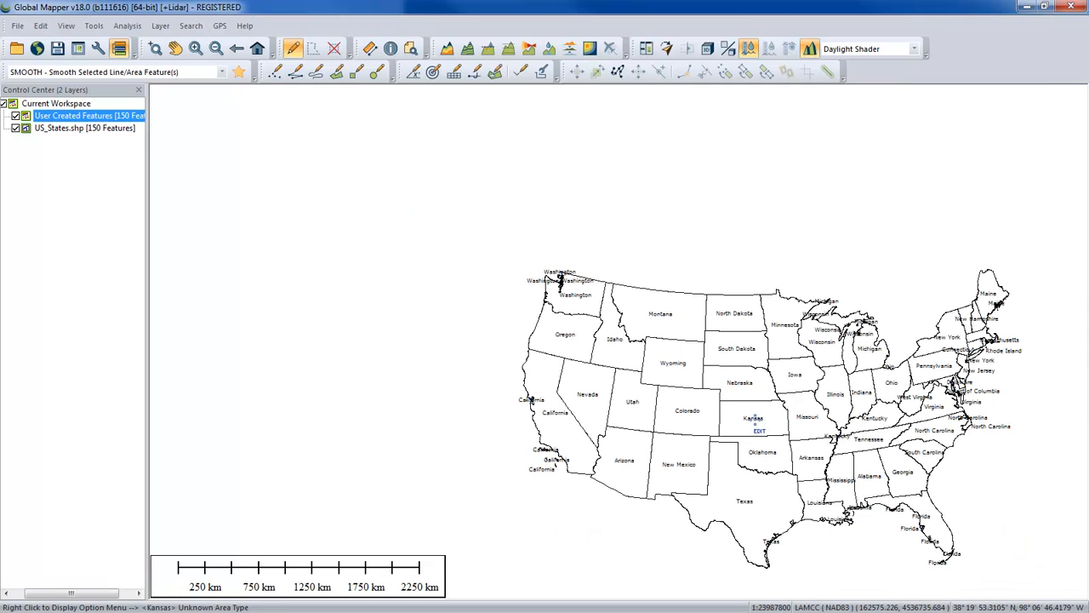
pyautogui.moveTo(755, 418); pyautogui.dragTo(654, 364)
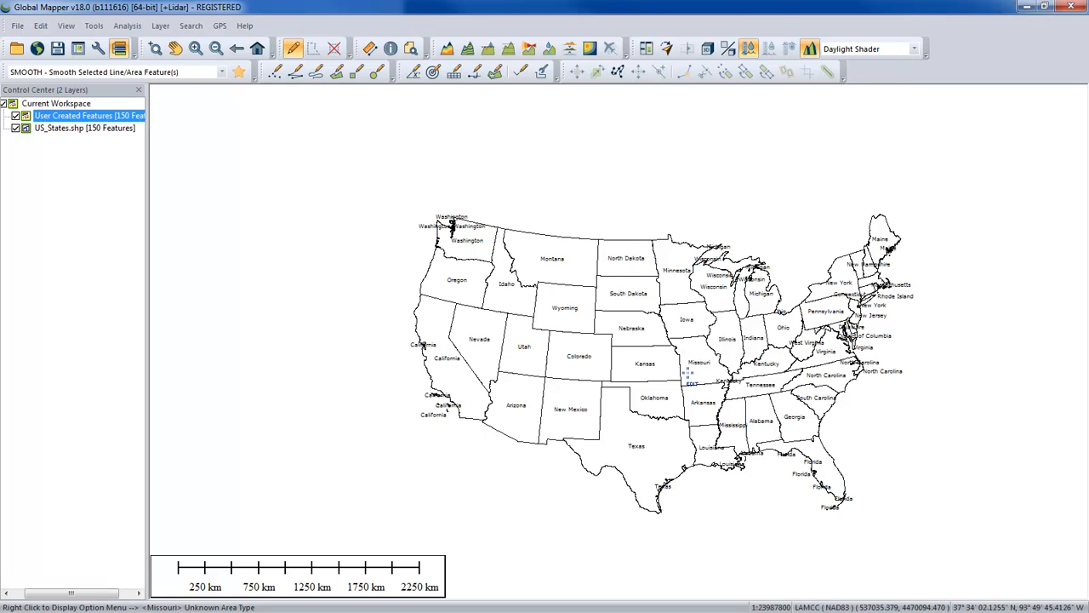
pyautogui.scroll(2, 688, 373)
pyautogui.scroll(-1, 678, 376)
pyautogui.scroll(1, 679, 376)
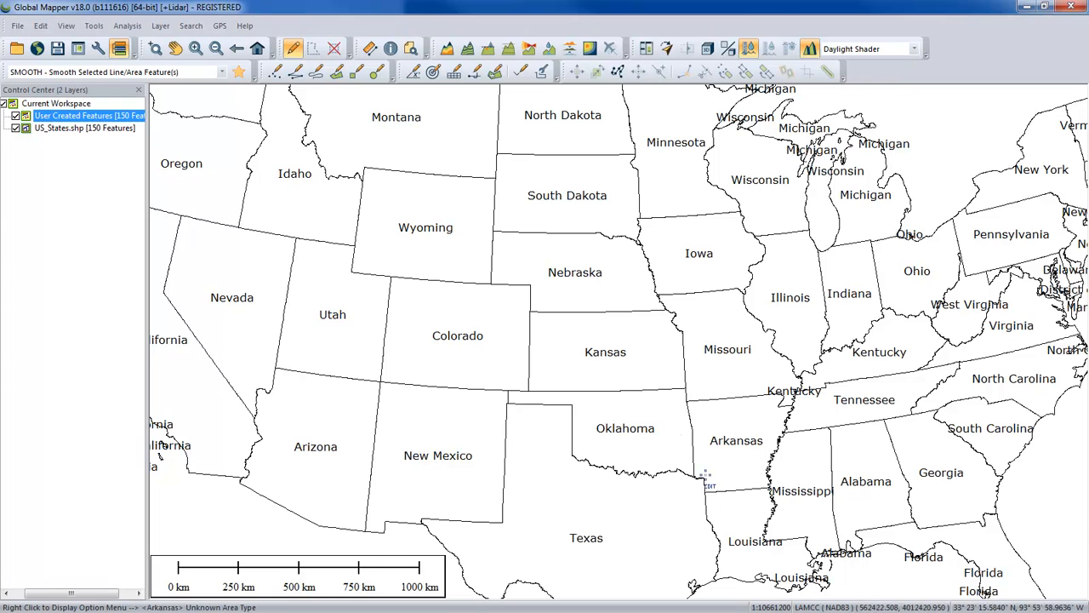
# - Restrict the User Created Features layer to display only below a map scale of 1 to 10000000
pyautogui.rightClick(87, 121)
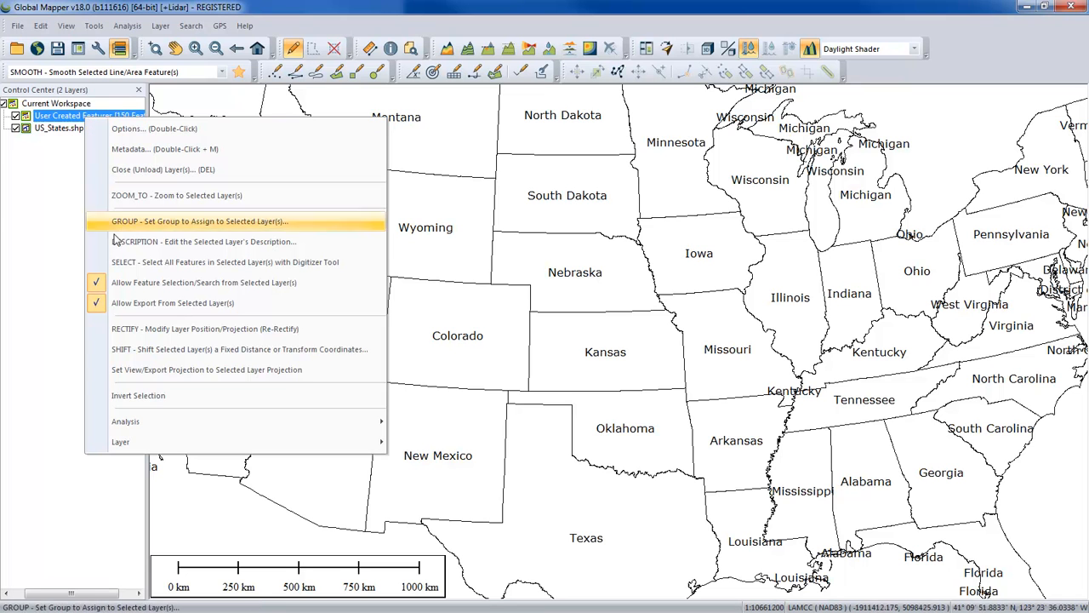
pyautogui.moveTo(161, 442)
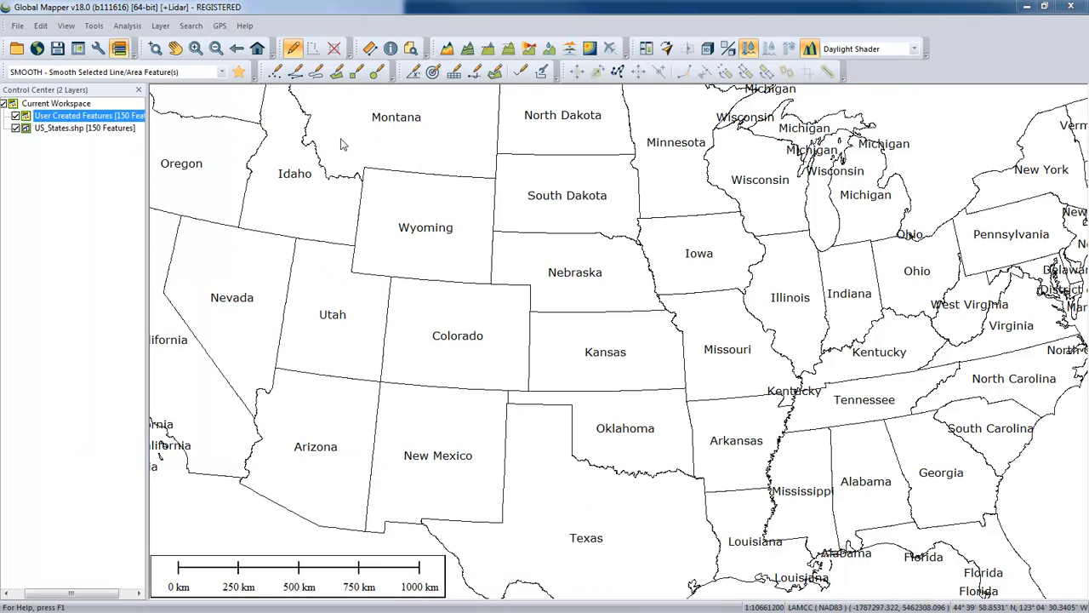
pyautogui.click(336, 129)
pyautogui.click(547, 116)
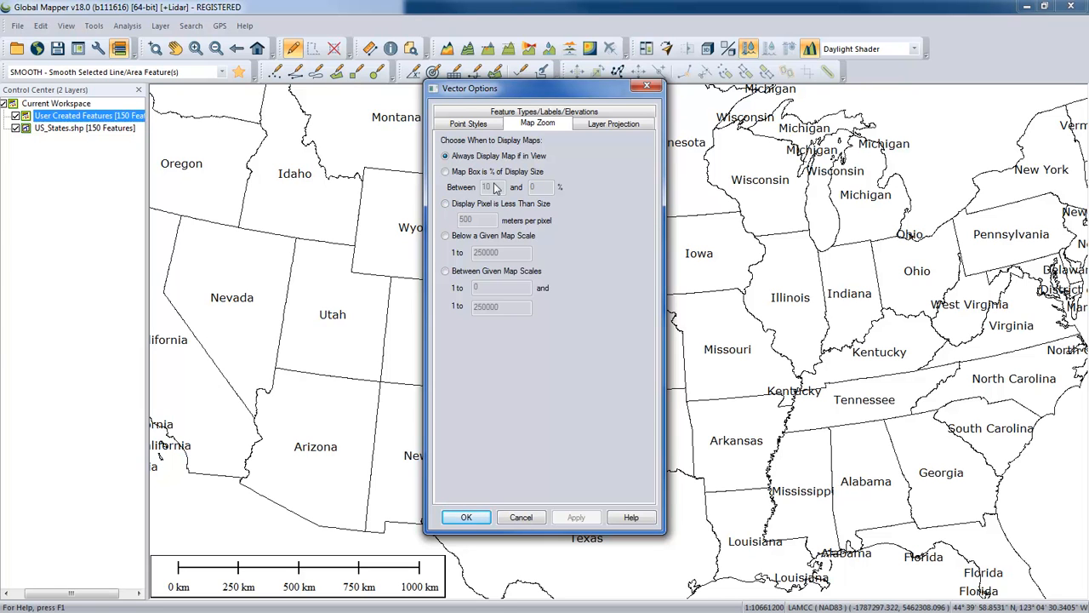
pyautogui.click(446, 236)
pyautogui.moveTo(513, 251); pyautogui.dragTo(469, 266)
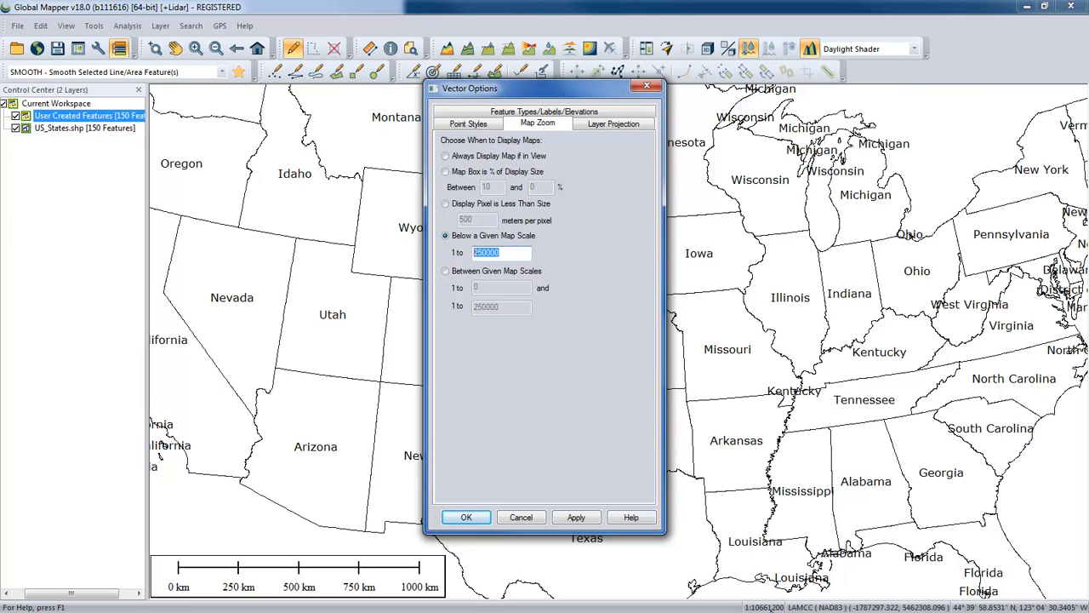
pyautogui.write('10000000')
pyautogui.click(576, 518)
pyautogui.click(466, 518)
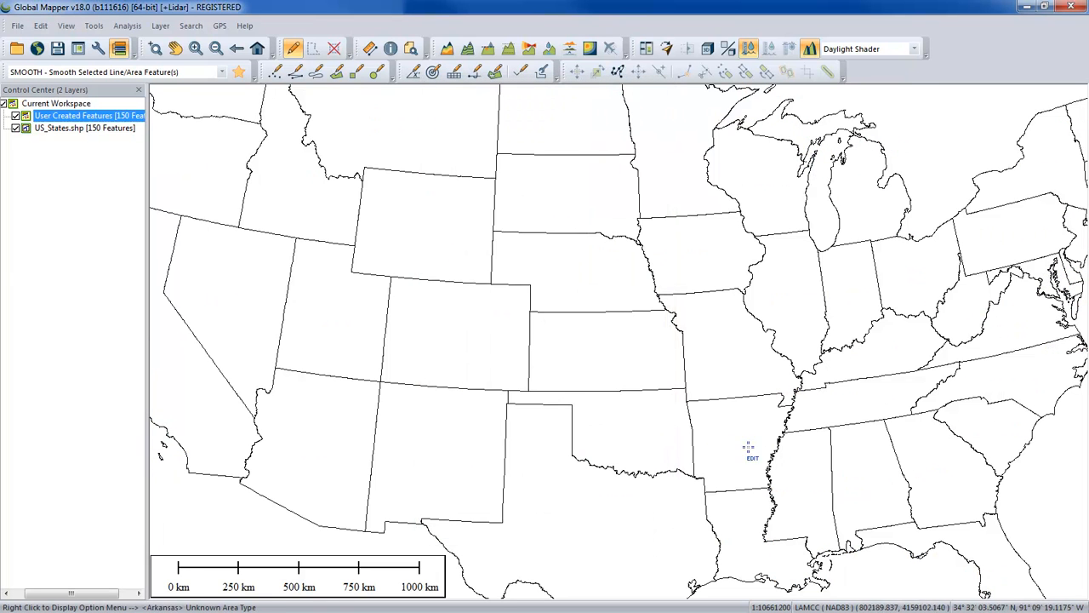
# - Check the scale-limited state labels at a close view around Oklahoma and Arkansas and at a nationwide view
pyautogui.scroll(1, 683, 436)
pyautogui.scroll(-1, 683, 435)
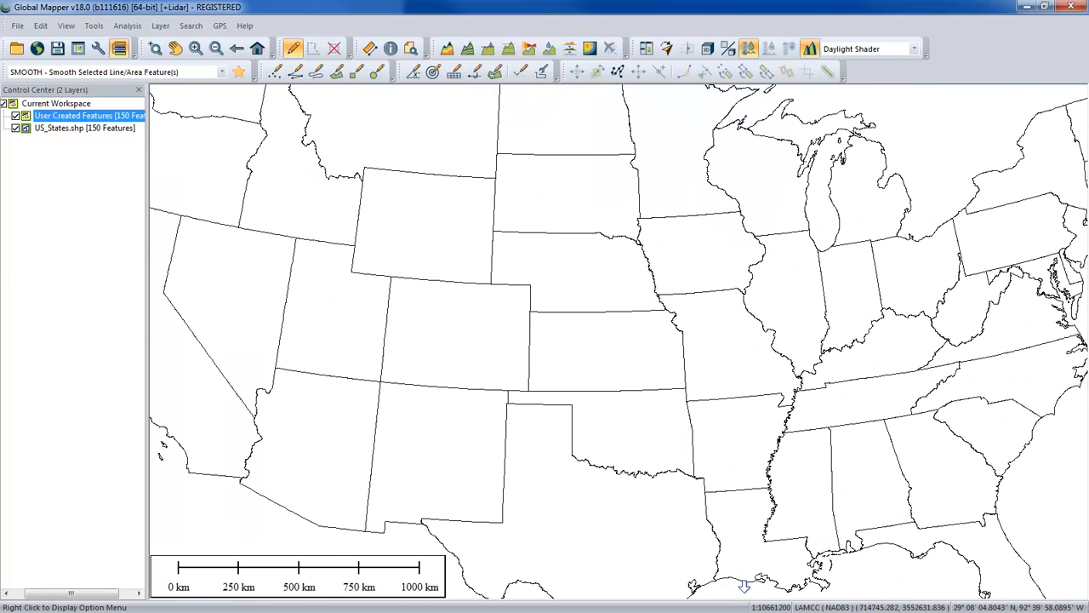
pyautogui.scroll(1, 691, 481)
pyautogui.scroll(2, 691, 480)
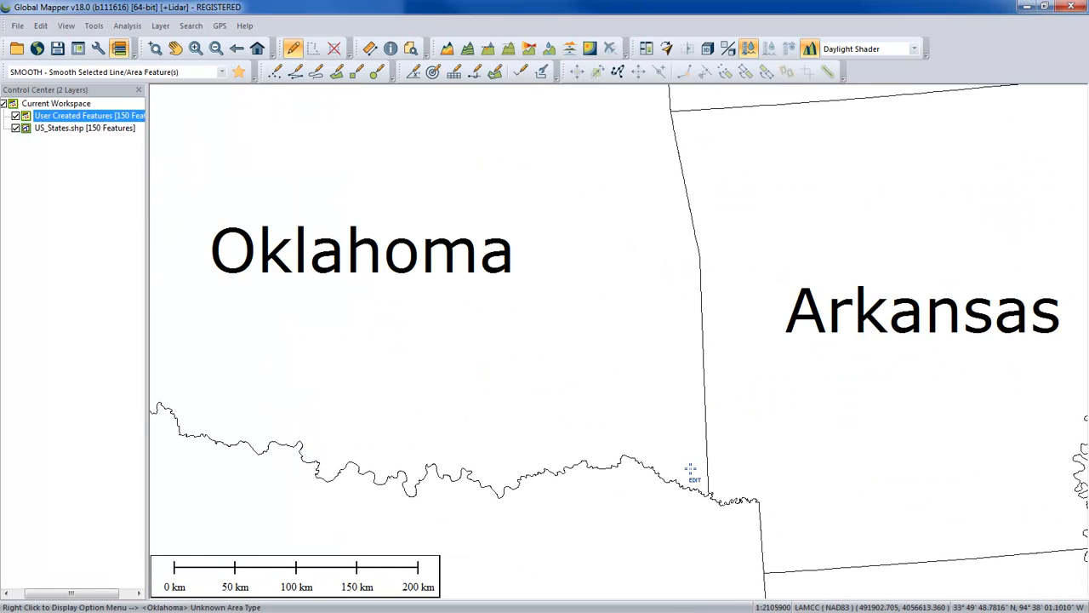
pyautogui.scroll(-3, 691, 475)
pyautogui.scroll(-3, 691, 469)
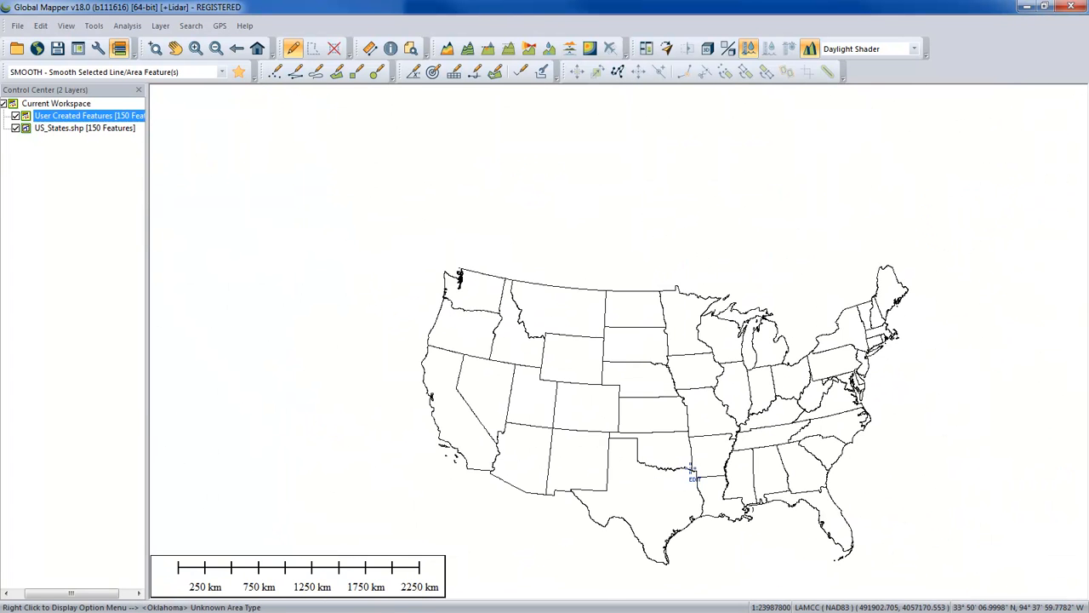
pyautogui.moveTo(691, 469); pyautogui.dragTo(627, 383)
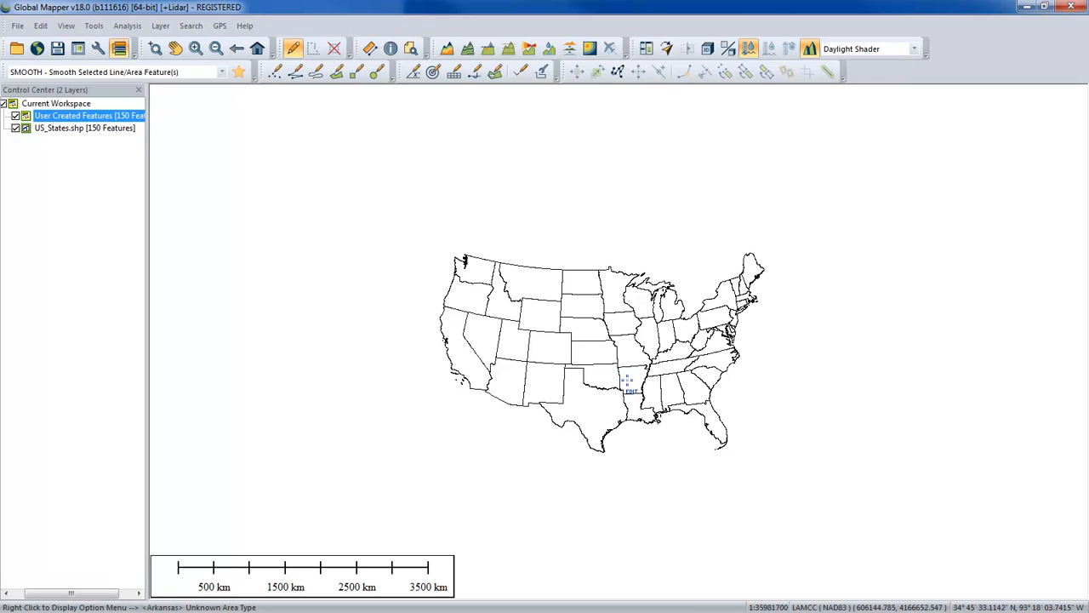
# - Delete the duplicate Kentucky label at the small detached area near the Missouri and Tennessee borders
pyautogui.scroll(5, 627, 383)
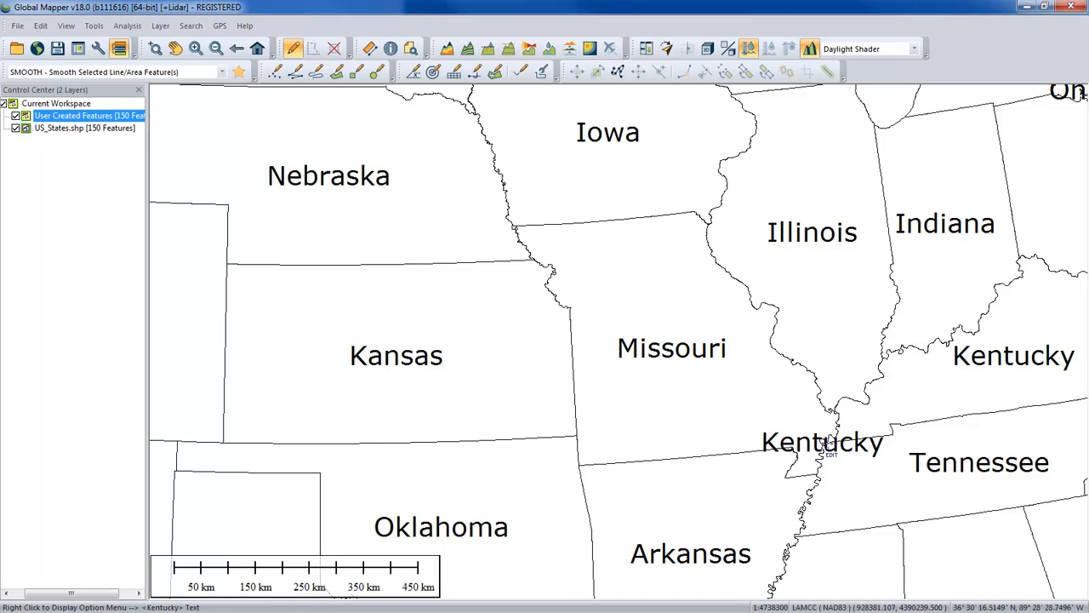
pyautogui.click(824, 457)
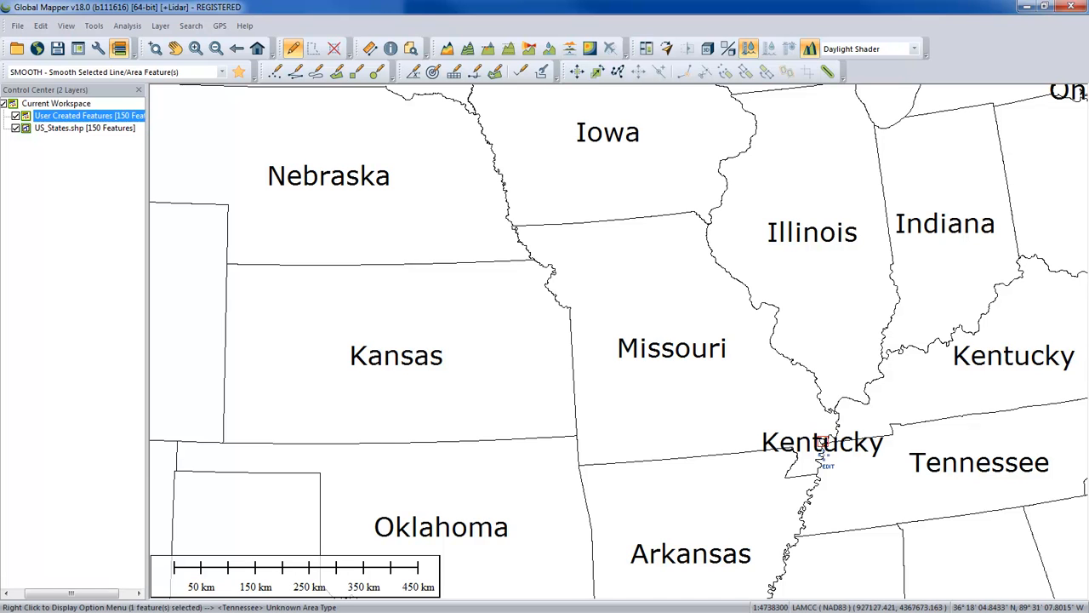
pyautogui.press('Delete')
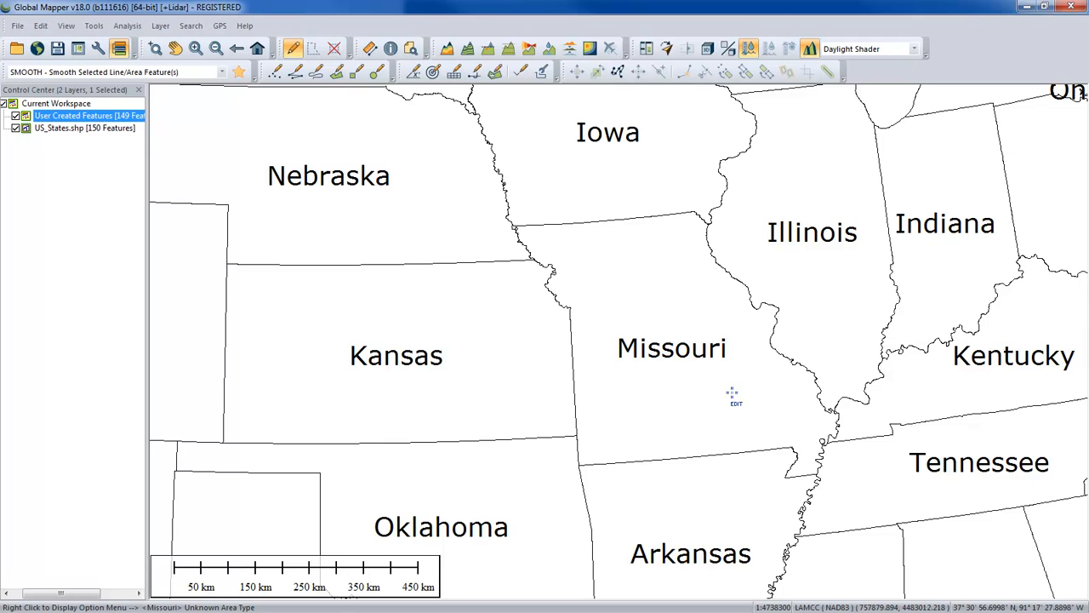
# - Move the northern Louisiana label slightly south so that it sits inside the state outline
pyautogui.scroll(-2, 450, 425)
pyautogui.moveTo(451, 428); pyautogui.dragTo(573, 279)
pyautogui.moveTo(793, 470); pyautogui.dragTo(748, 329)
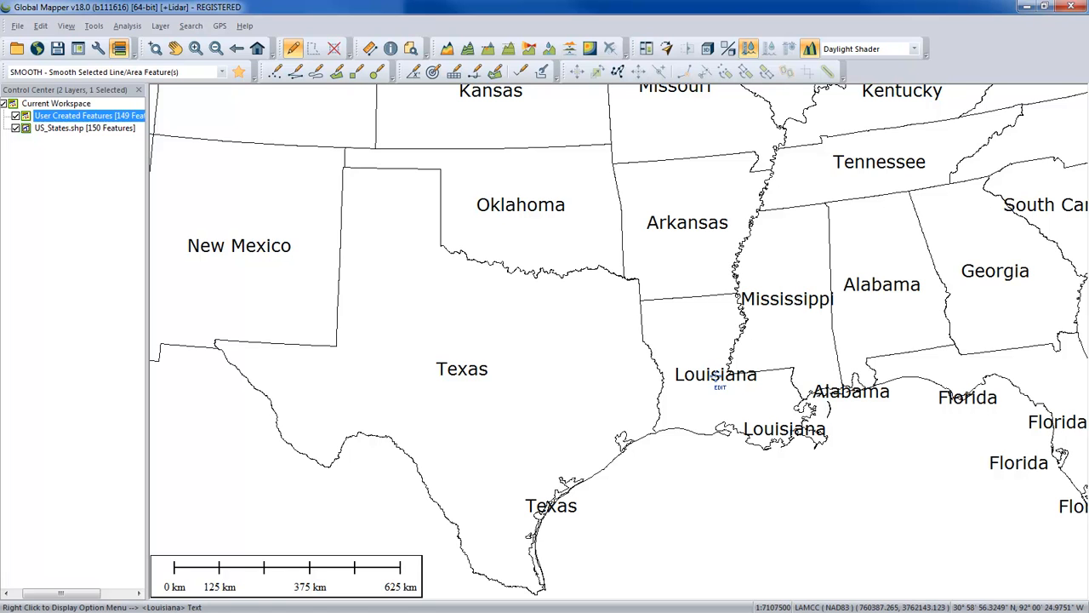
pyautogui.click(715, 377)
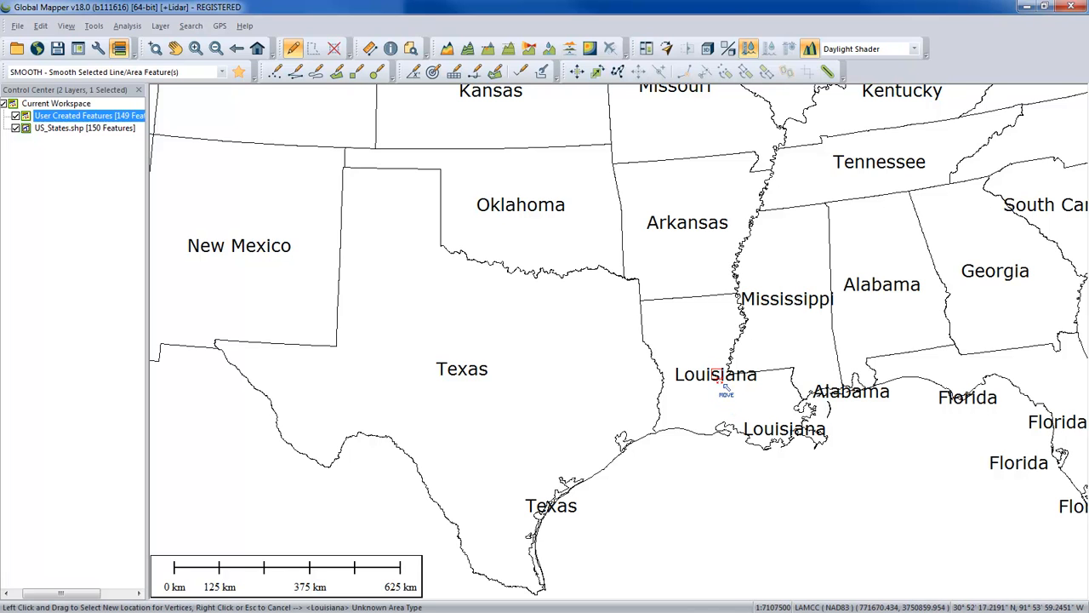
pyautogui.press('alt')
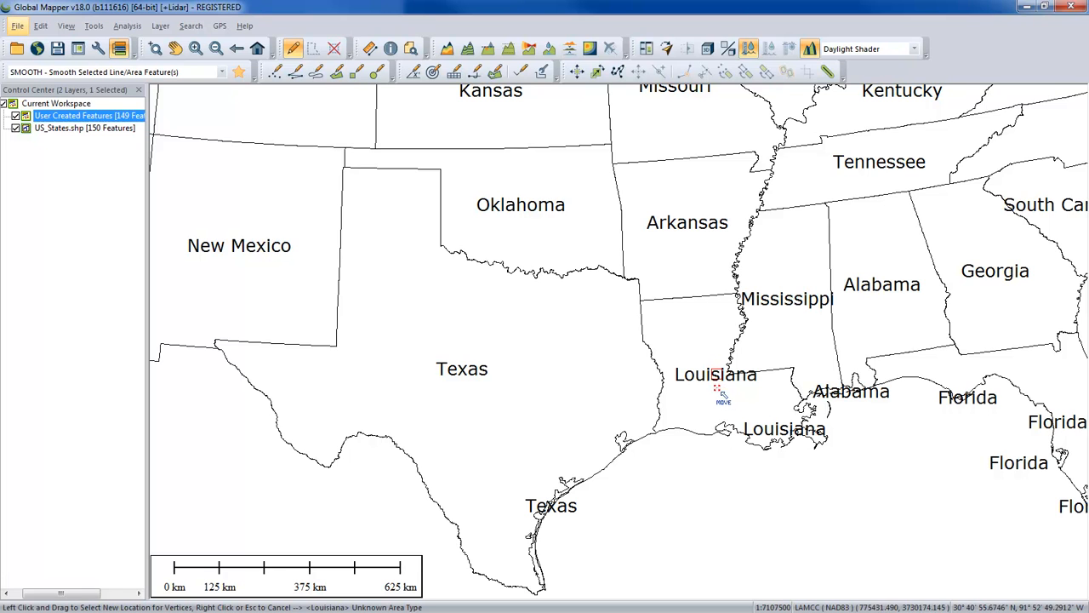
pyautogui.moveTo(715, 379); pyautogui.dragTo(720, 400)
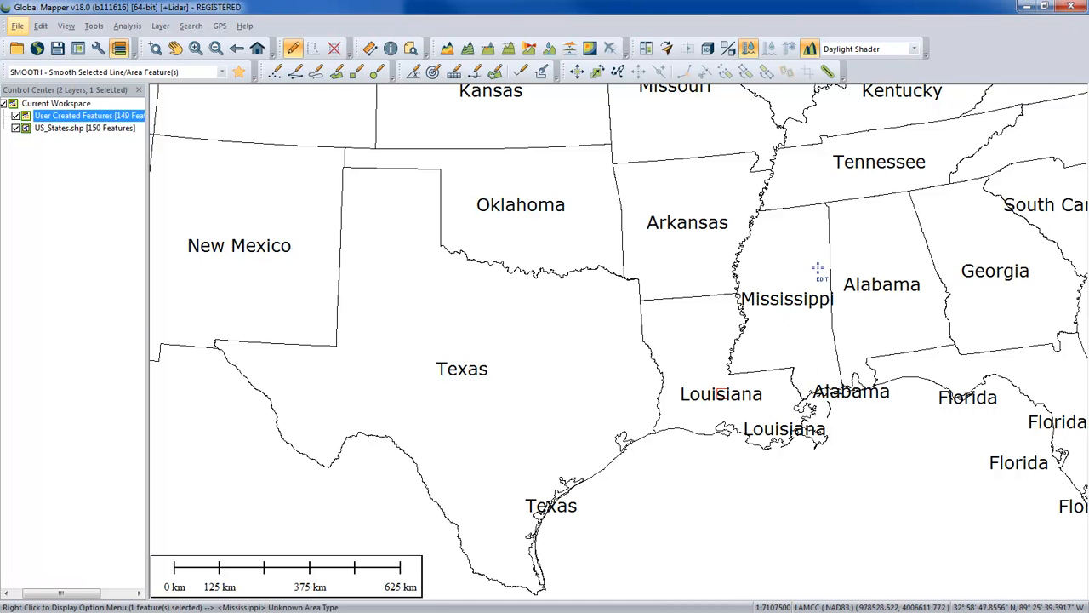
# - Review the New Hampshire label's font settings, including its fixed display height, and leave them unmodified
pyautogui.moveTo(936, 255); pyautogui.dragTo(768, 401)
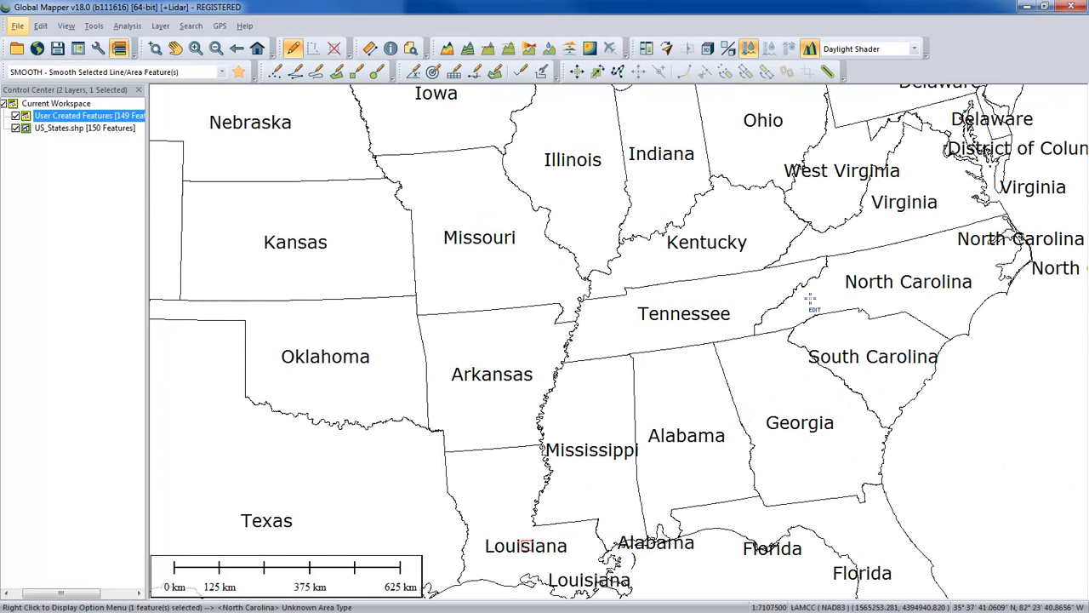
pyautogui.moveTo(891, 212); pyautogui.dragTo(728, 392)
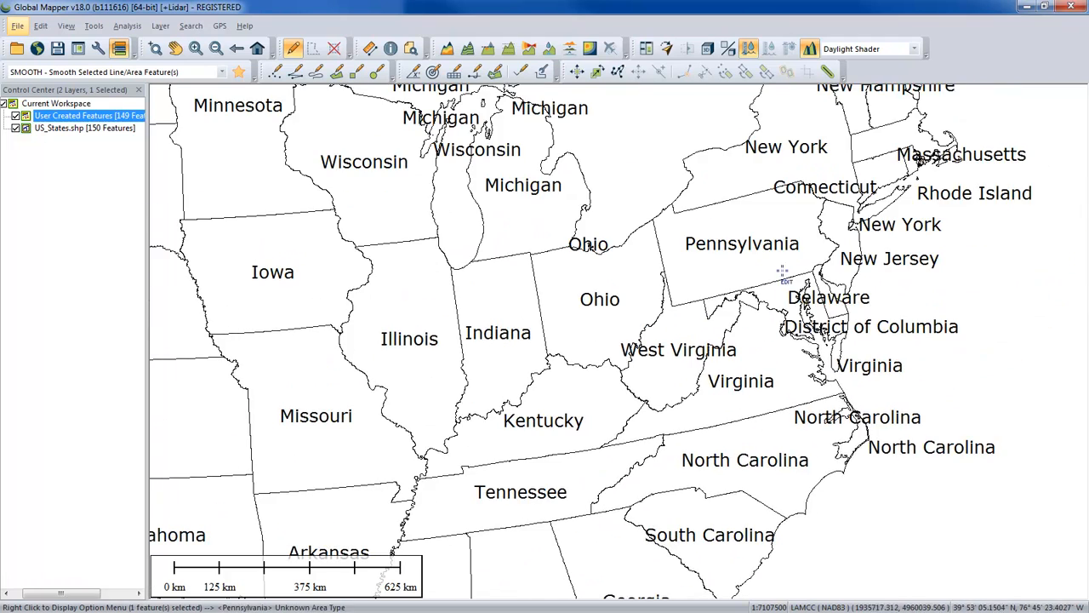
pyautogui.moveTo(878, 91); pyautogui.dragTo(798, 213)
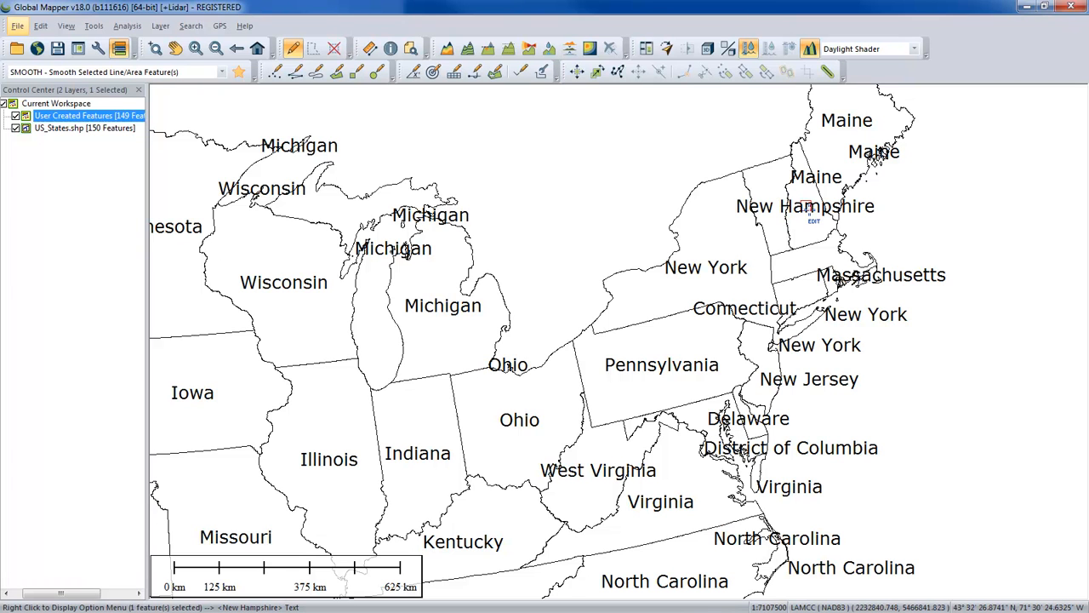
pyautogui.rightClick(809, 212)
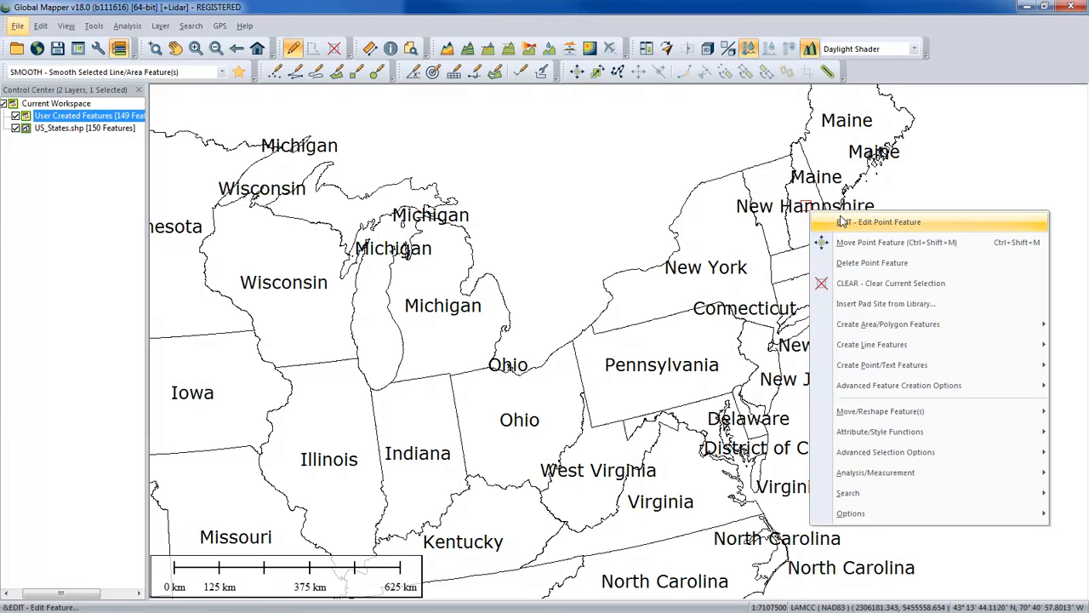
pyautogui.click(844, 222)
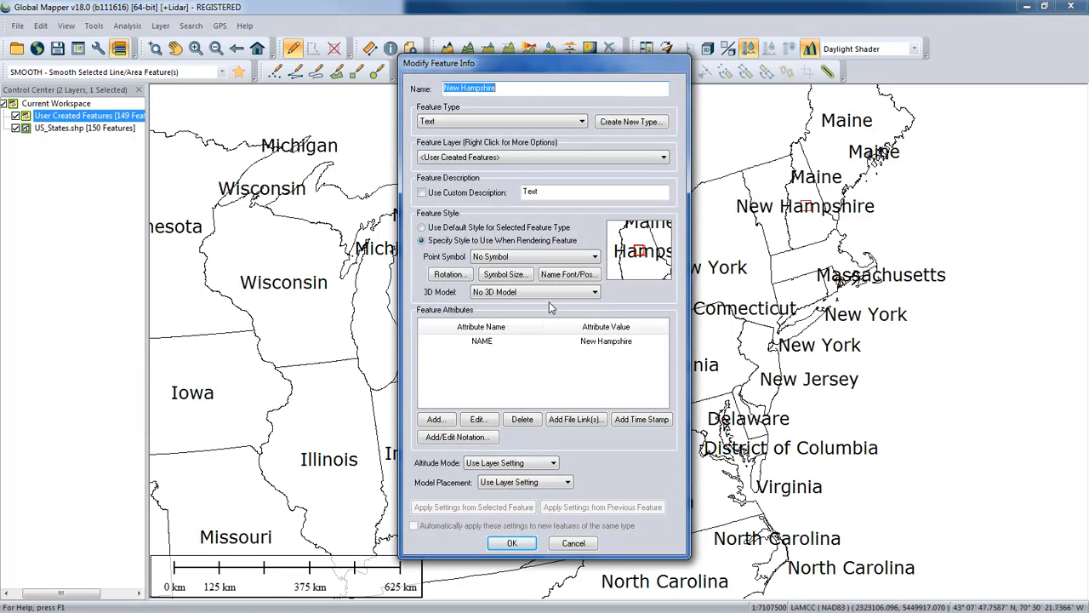
pyautogui.click(557, 273)
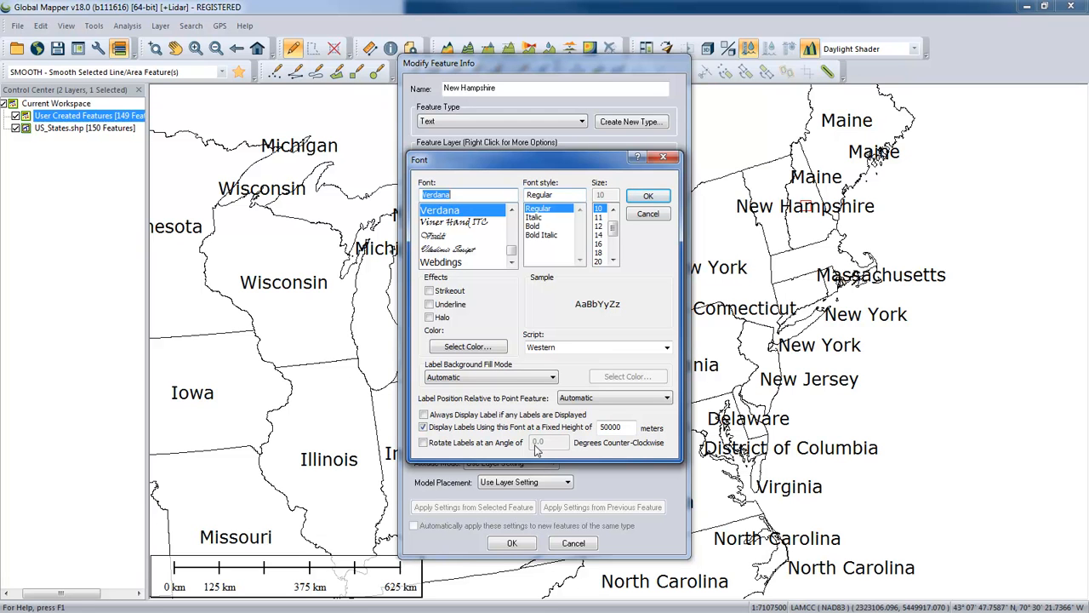
pyautogui.click(648, 215)
pyautogui.click(572, 543)
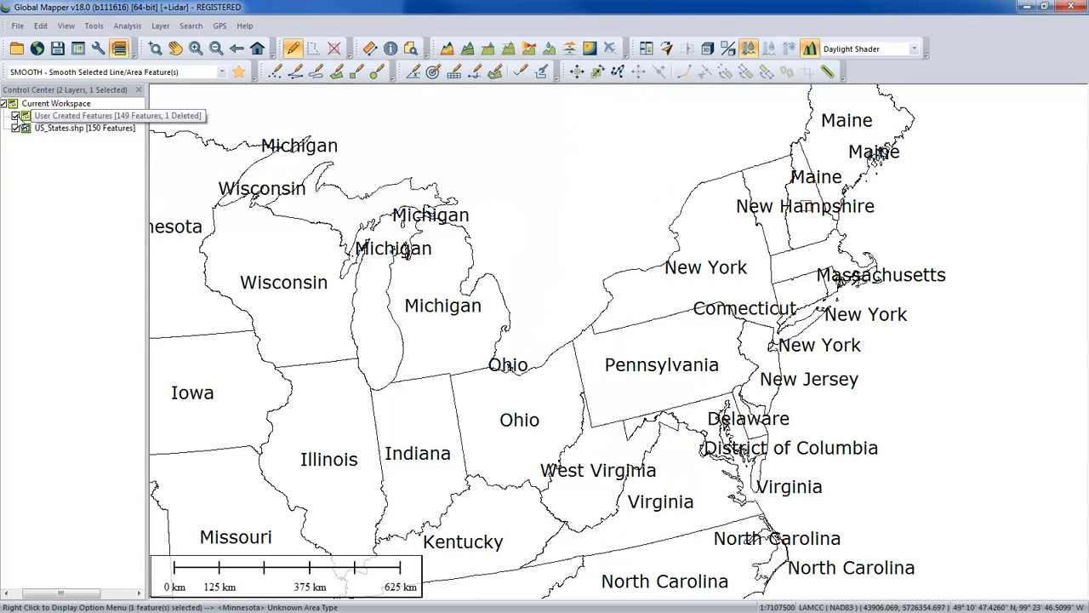
pyautogui.click(15, 115)
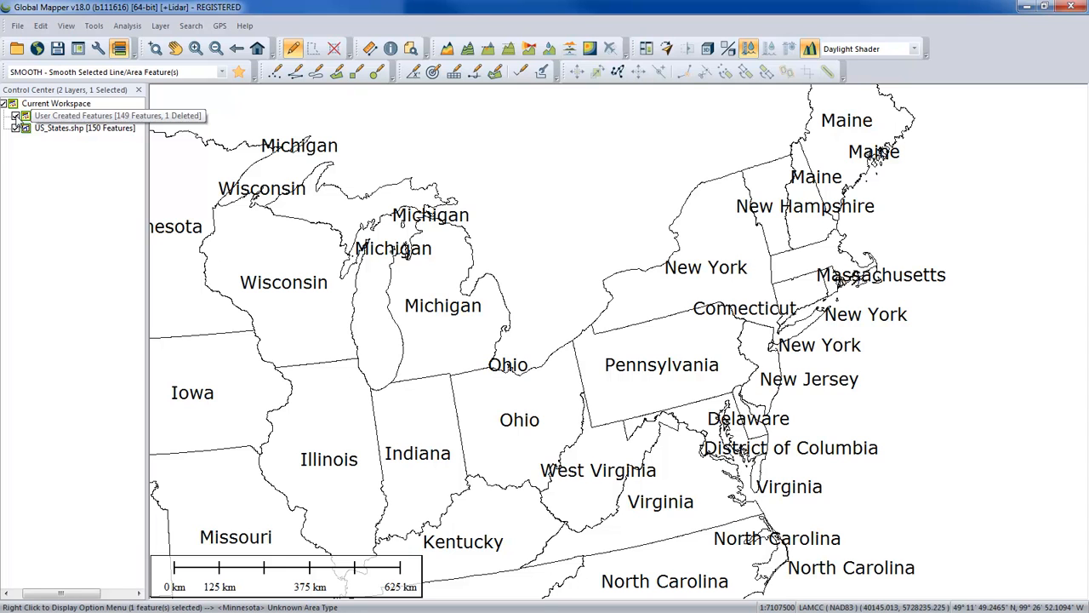
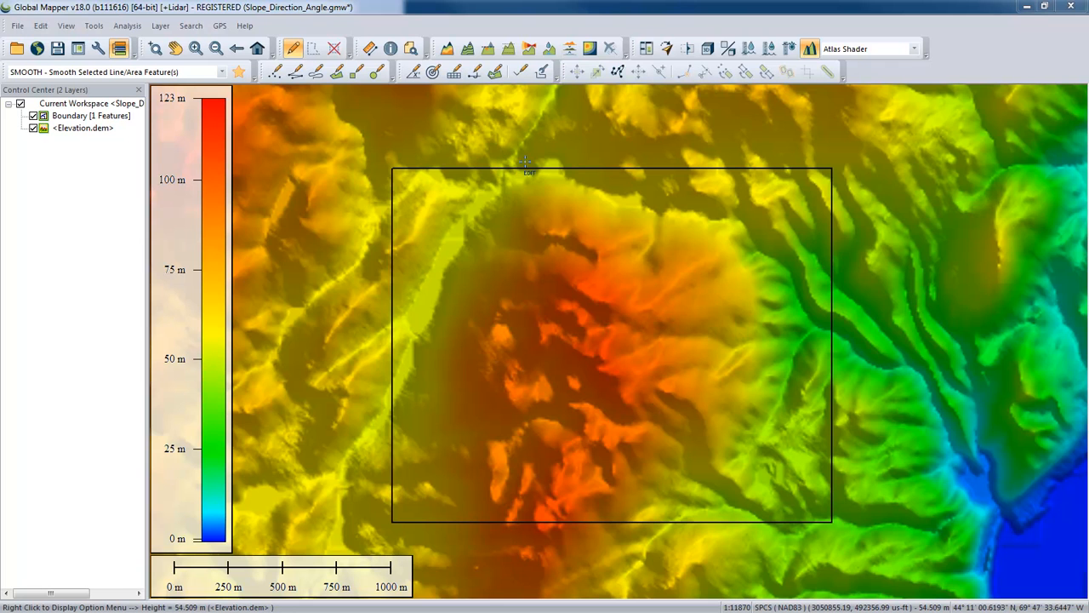
# - Select the rectangular boundary area on the elevation map and review its advanced feature creation options
pyautogui.click(554, 170)
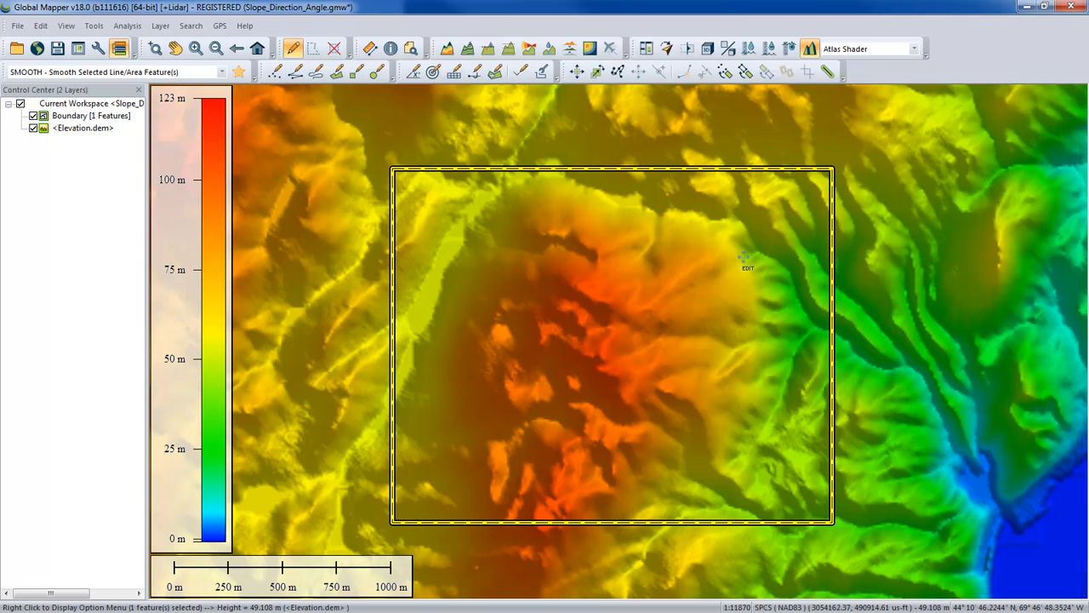
pyautogui.rightClick(688, 274)
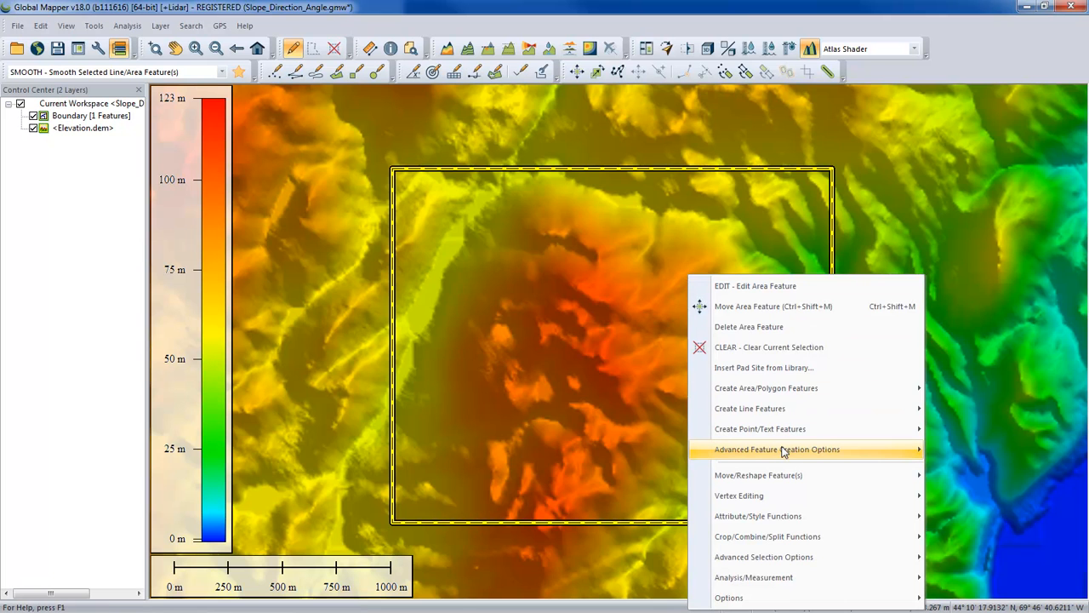
pyautogui.moveTo(784, 451)
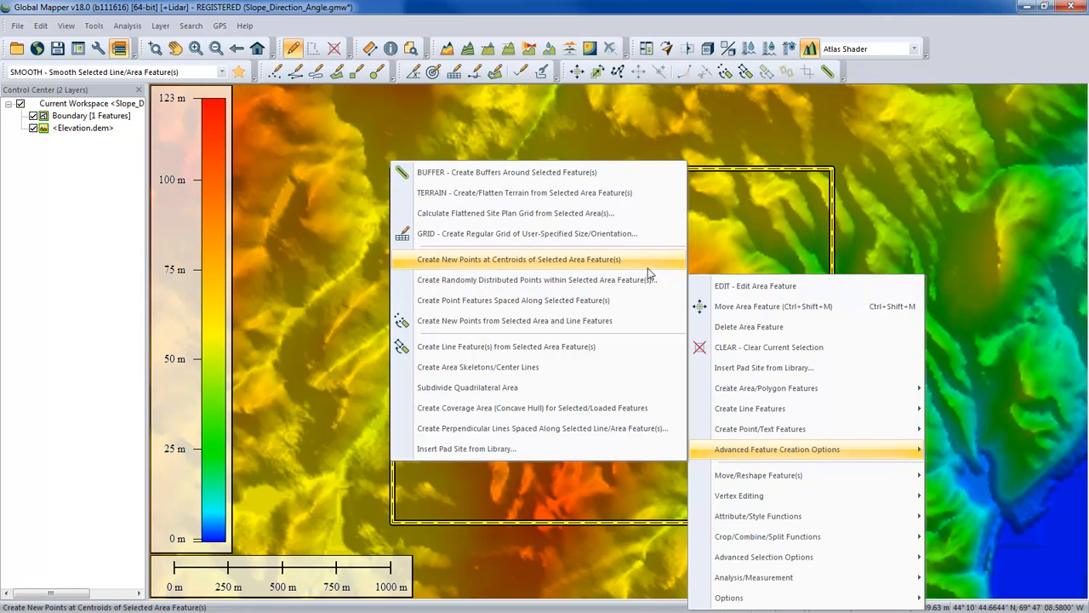
pyautogui.click(979, 62)
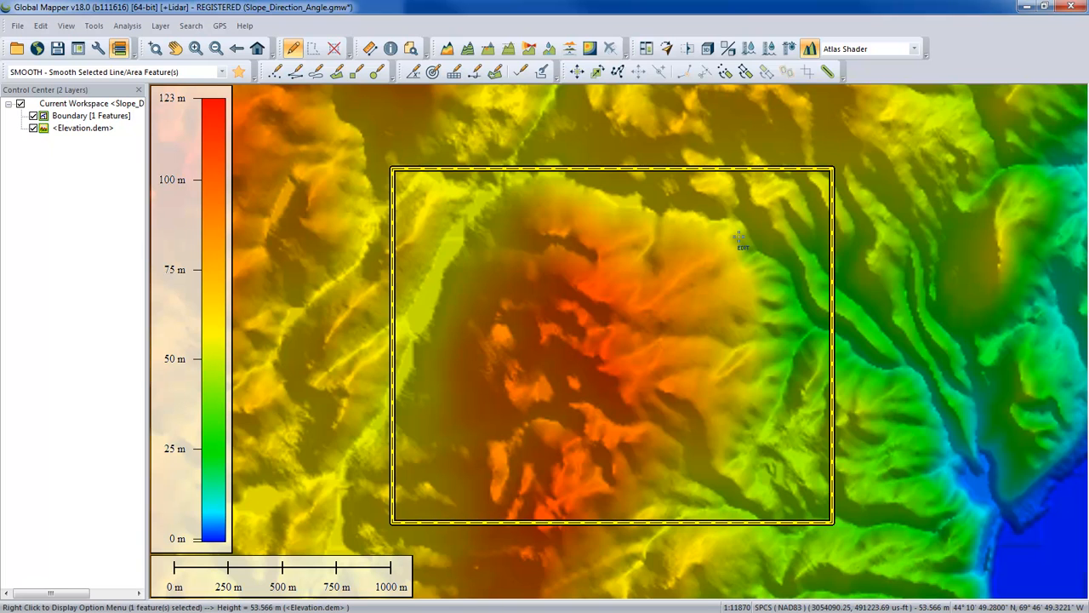
# - Start a regular grid with cell counts calculated to fill a rectangle, using the selected boundary area as its bounds
pyautogui.click(456, 73)
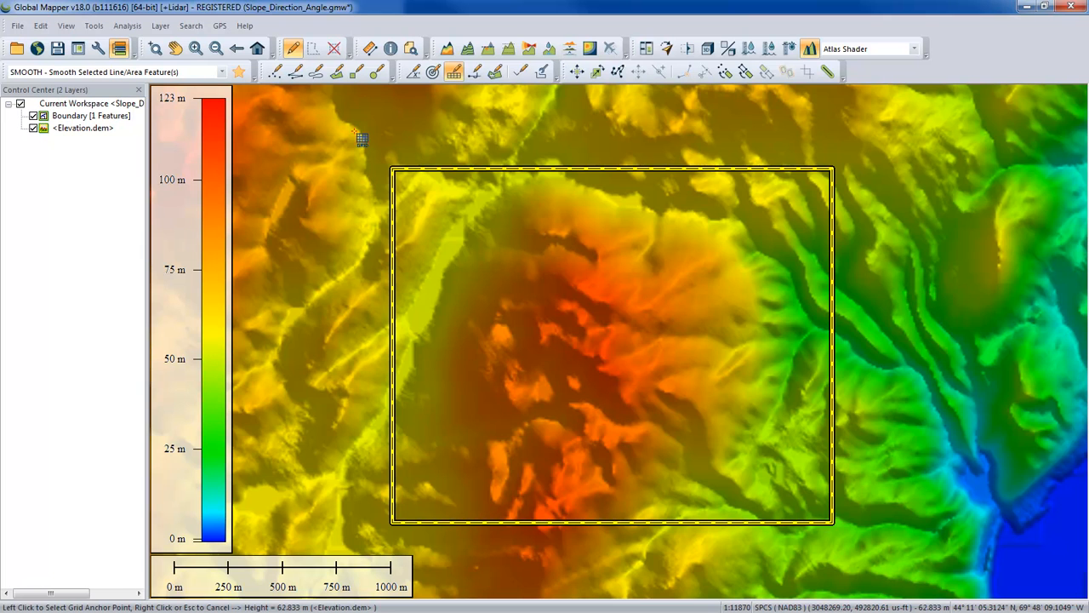
pyautogui.click(426, 120)
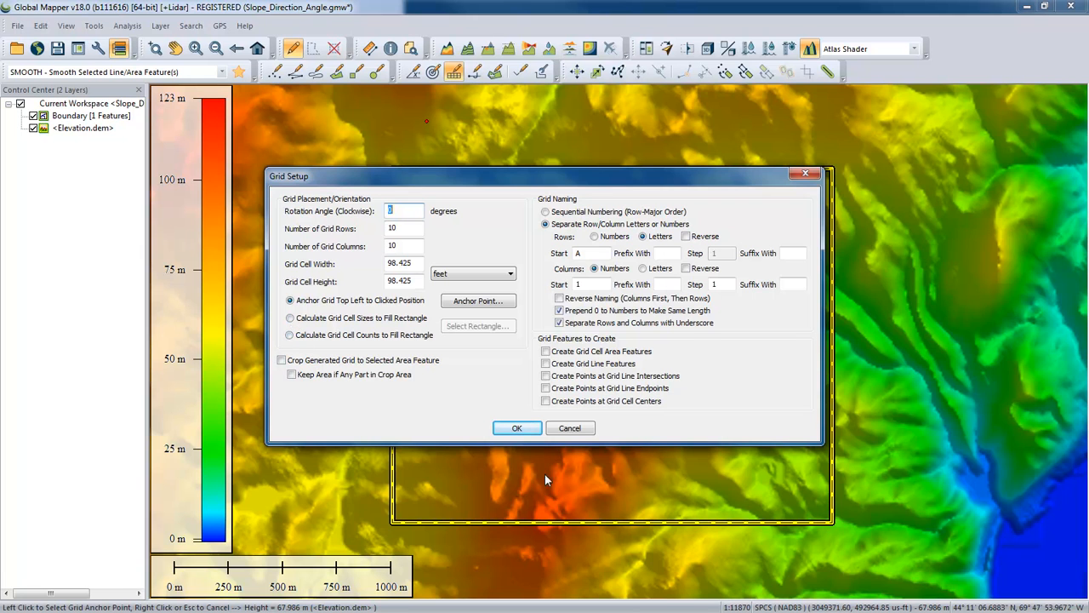
pyautogui.click(290, 336)
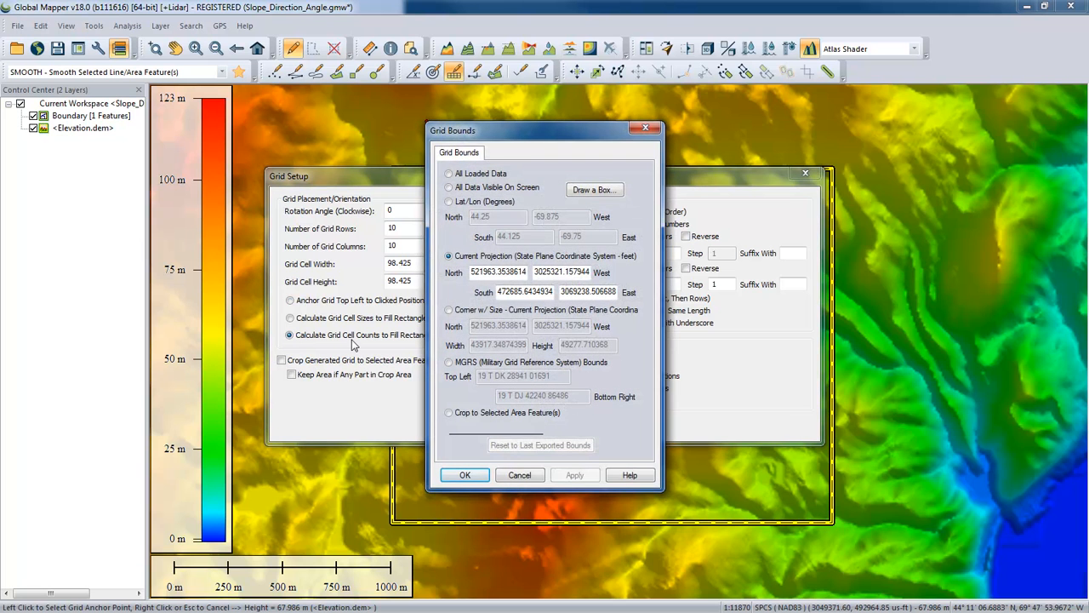
pyautogui.click(450, 413)
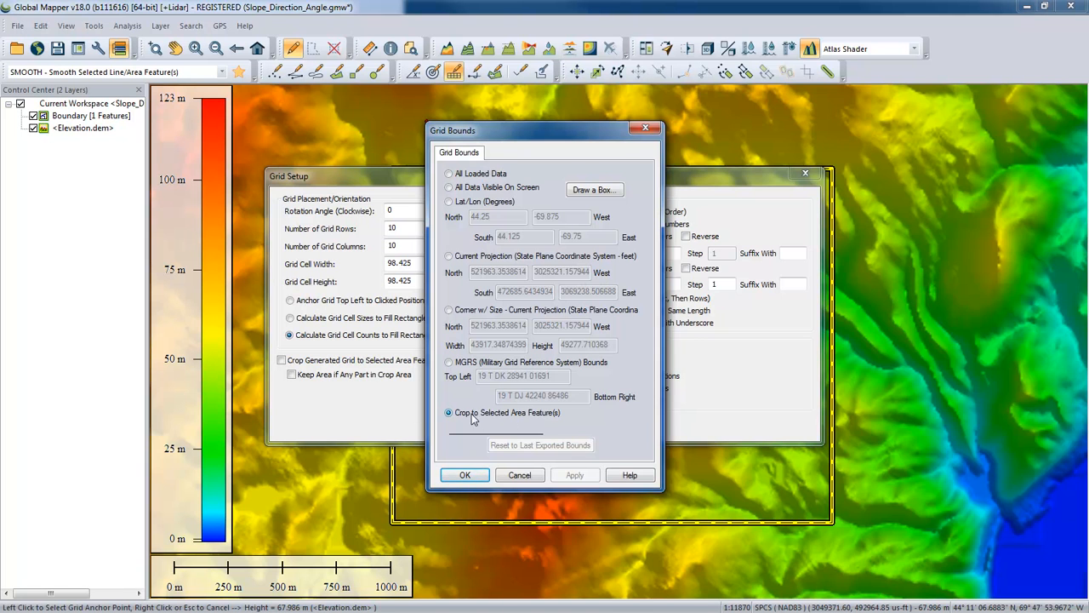
pyautogui.click(475, 474)
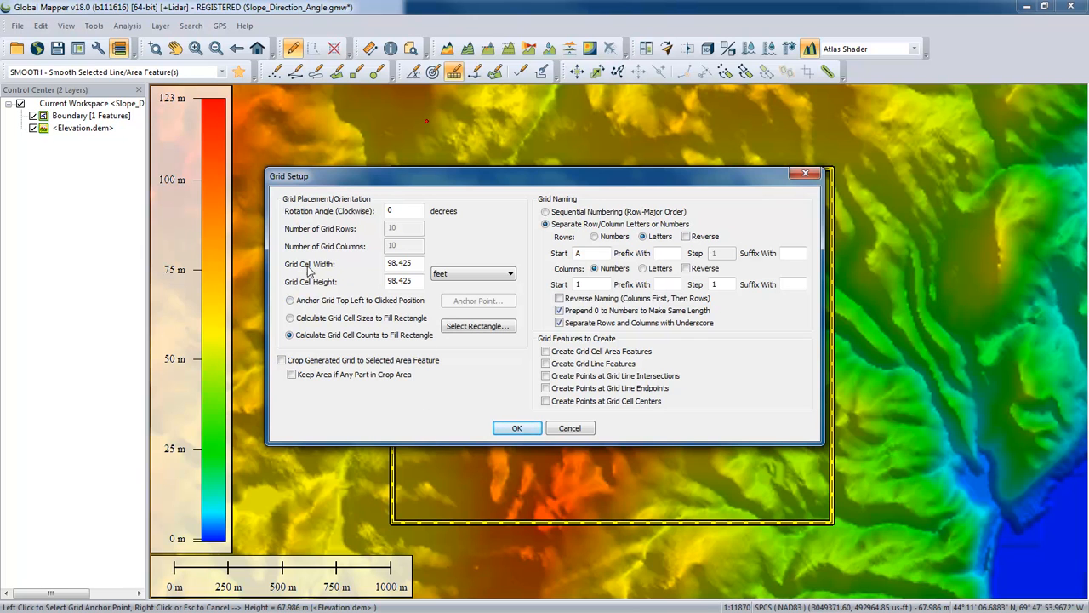
# - Set the grid cell width and height to 30 meters each
pyautogui.moveTo(416, 264); pyautogui.dragTo(385, 269)
pyautogui.write('30')
pyautogui.click(438, 275)
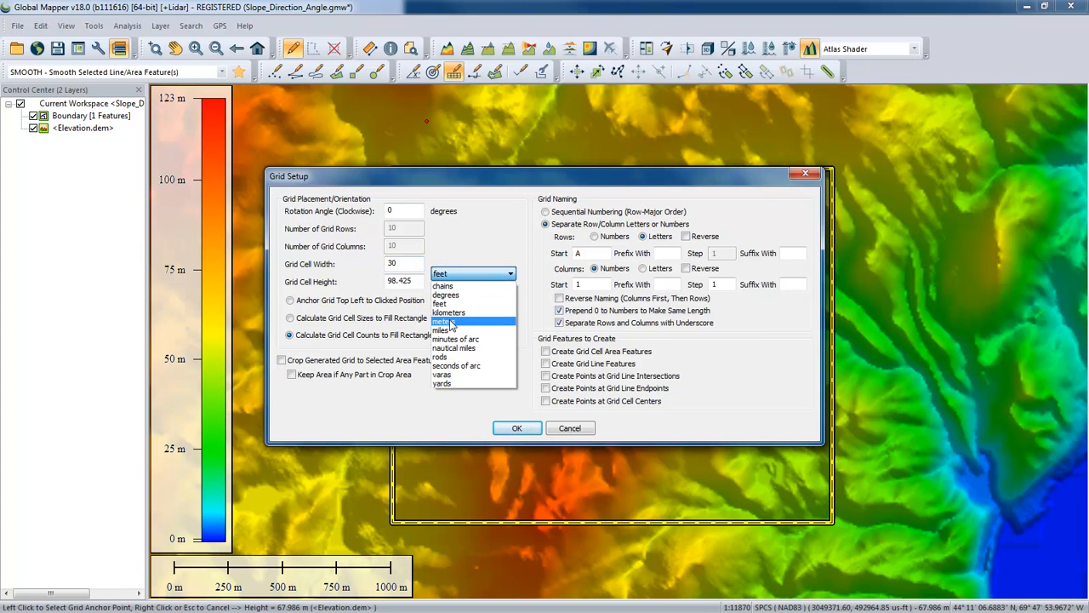
pyautogui.click(443, 321)
pyautogui.moveTo(417, 282); pyautogui.dragTo(358, 281)
pyautogui.write('3')
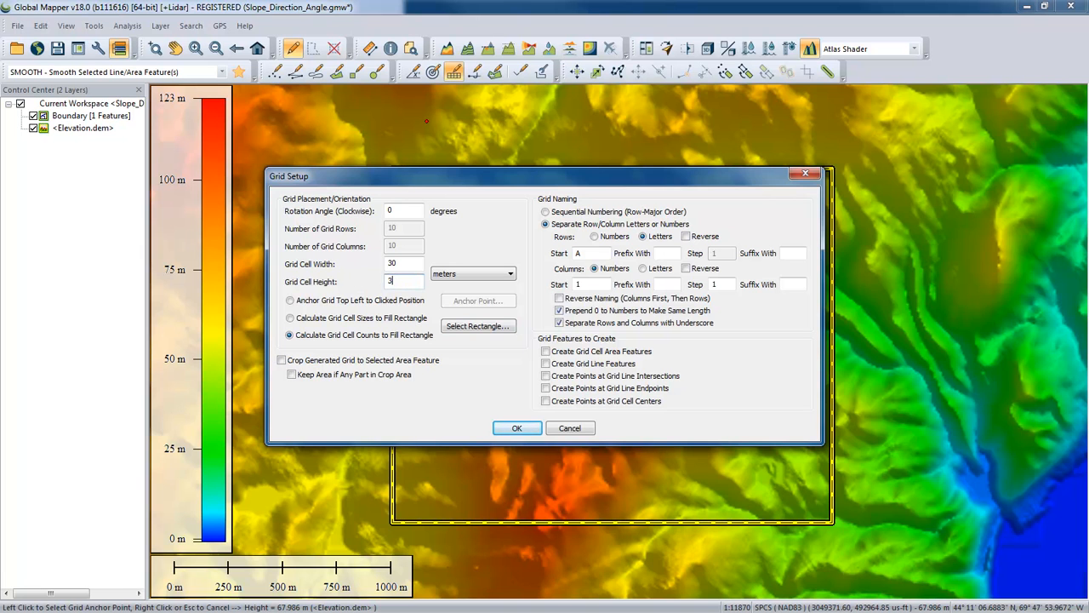
pyautogui.write('0')
# - Choose only points at grid cell centers as the features to create and generate the grid
pyautogui.click(546, 351)
pyautogui.click(546, 352)
pyautogui.click(546, 402)
pyautogui.moveTo(537, 177); pyautogui.dragTo(620, 308)
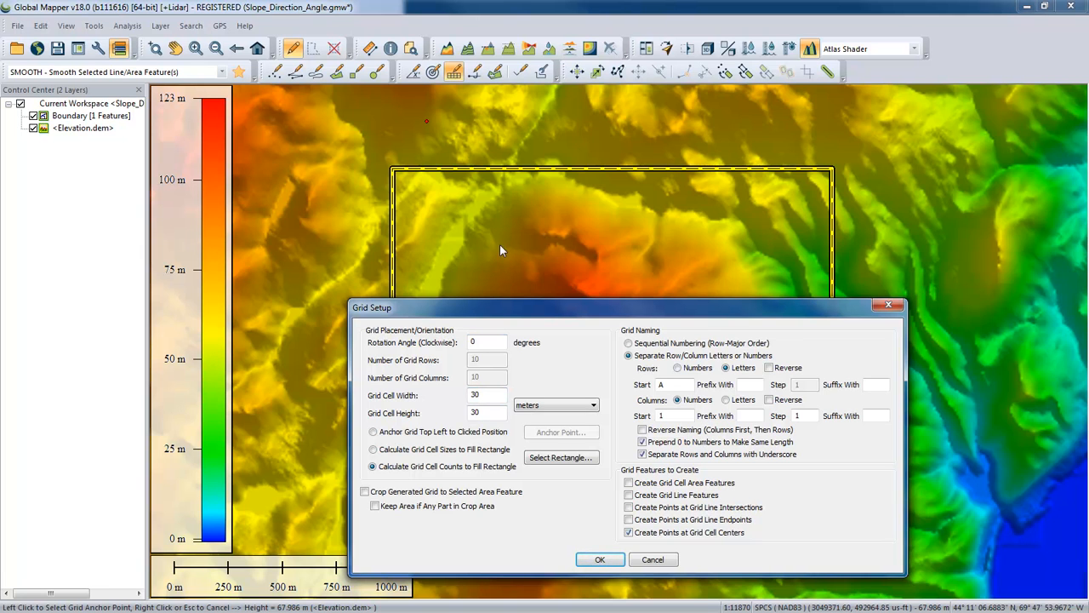
pyautogui.moveTo(541, 310); pyautogui.dragTo(537, 201)
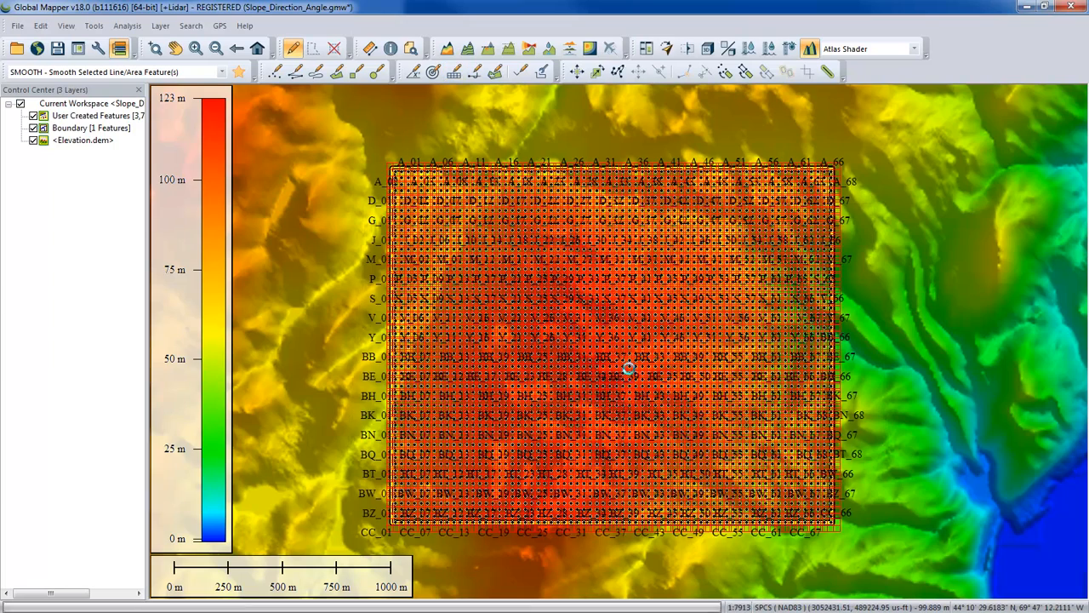
# - Turn off label display for the grid points in the User Created Features layer
pyautogui.scroll(2, 627, 366)
pyautogui.scroll(3, 629, 369)
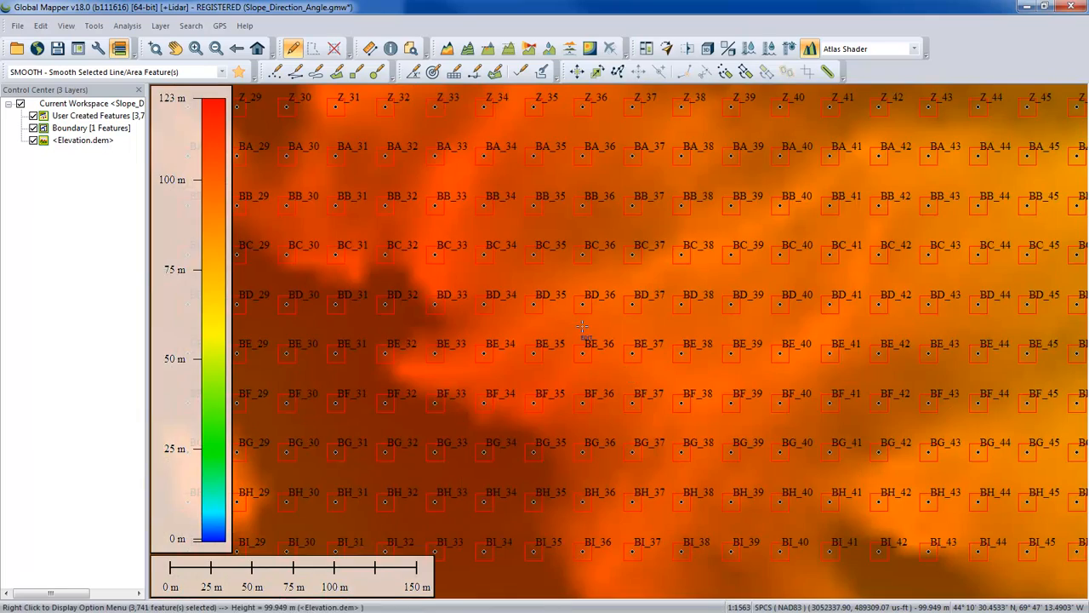
pyautogui.scroll(-3, 583, 325)
pyautogui.scroll(-1, 582, 327)
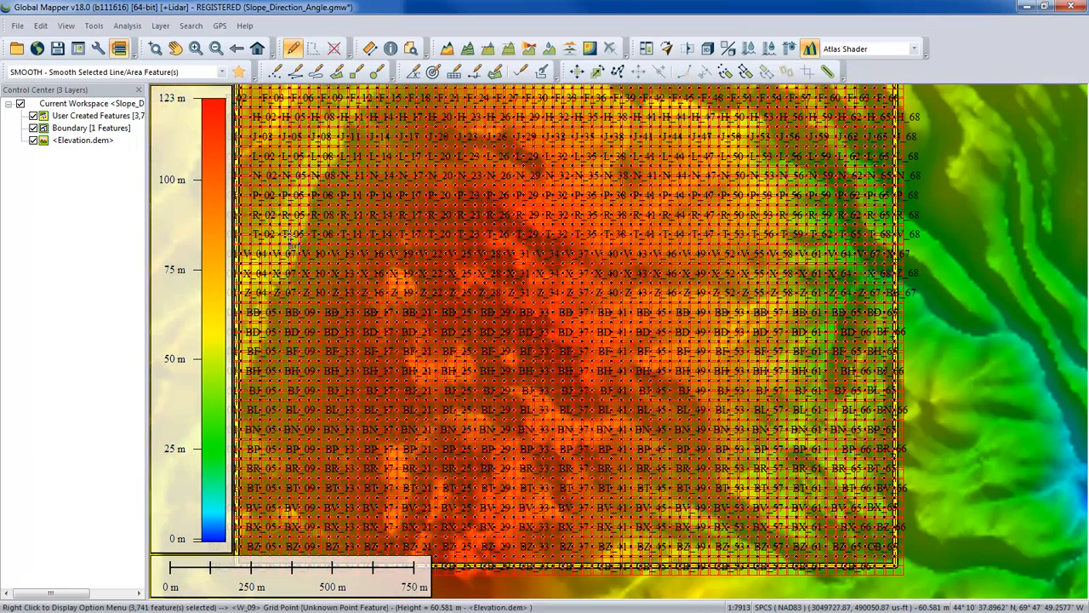
pyautogui.click(96, 116)
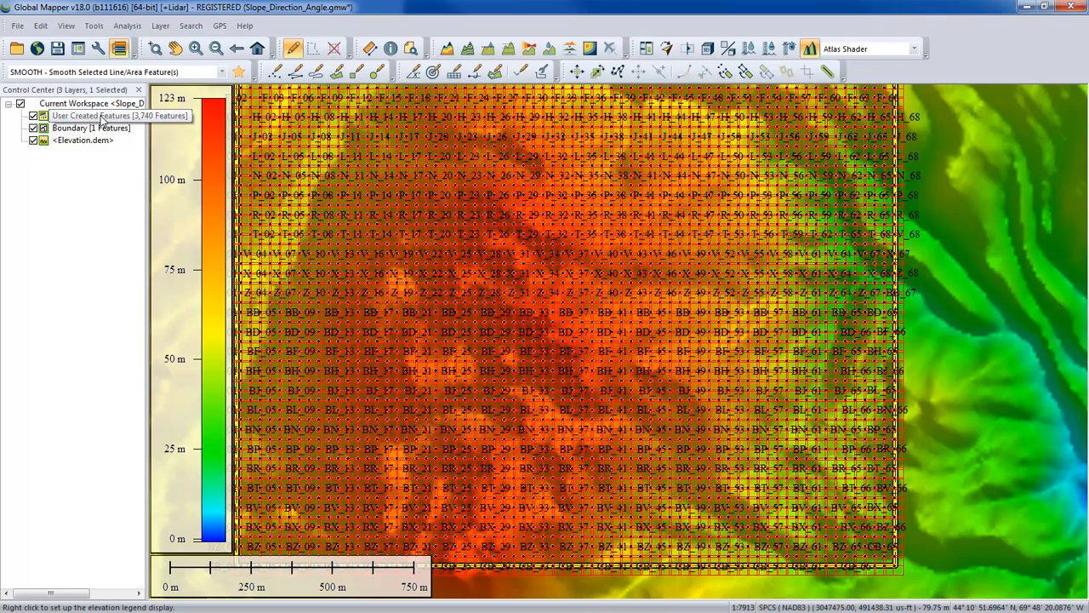
pyautogui.rightClick(102, 118)
pyautogui.click(118, 128)
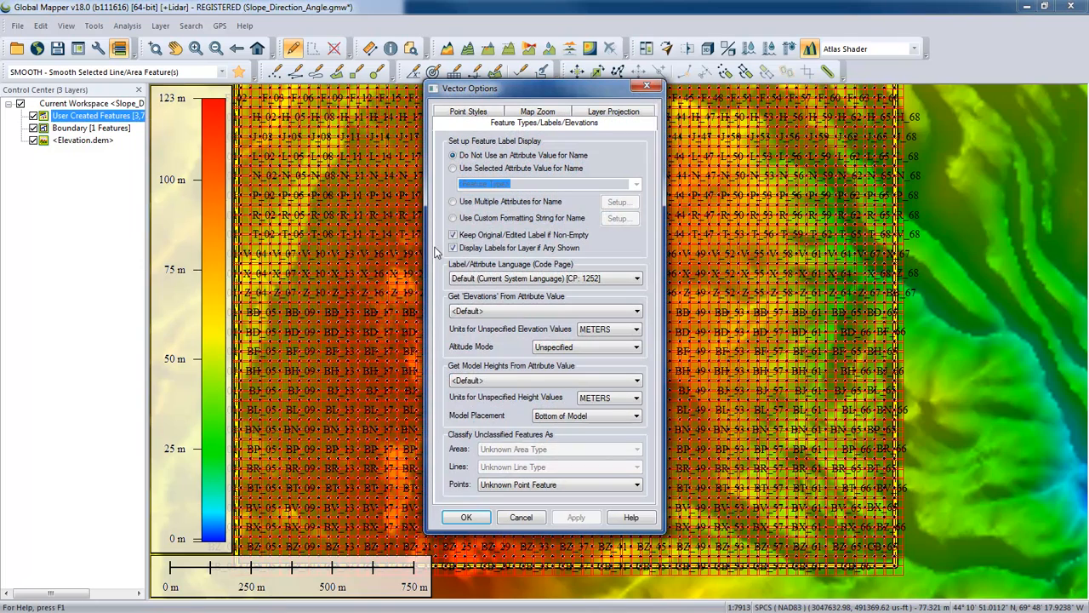
pyautogui.click(453, 248)
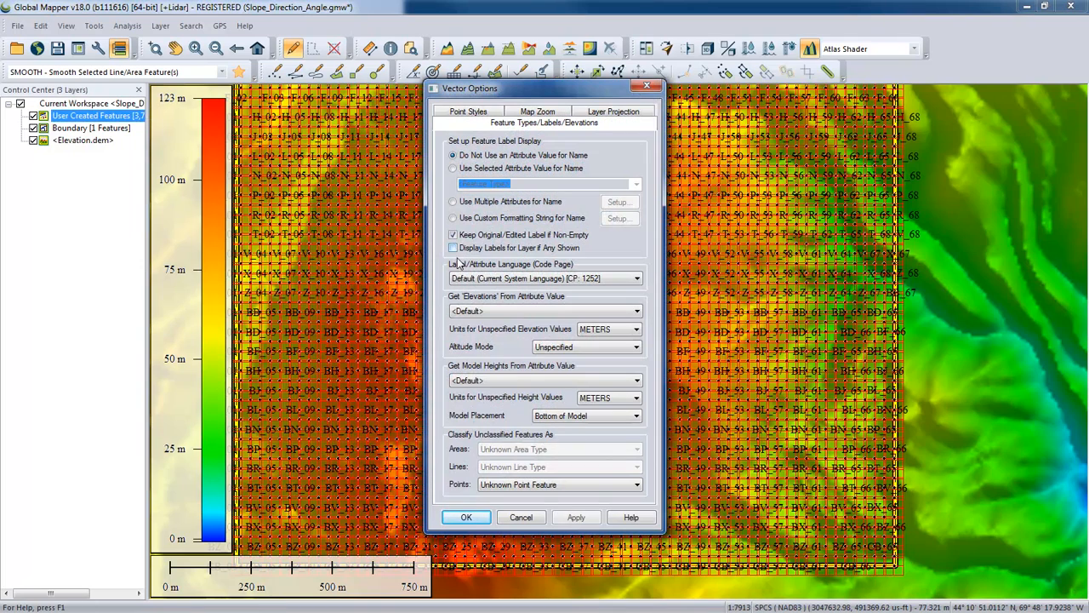
pyautogui.click(468, 516)
# - Calculate elevation and slope statistics for the selected grid points, appending a unit label to each elevation attribute
pyautogui.scroll(-1, 502, 443)
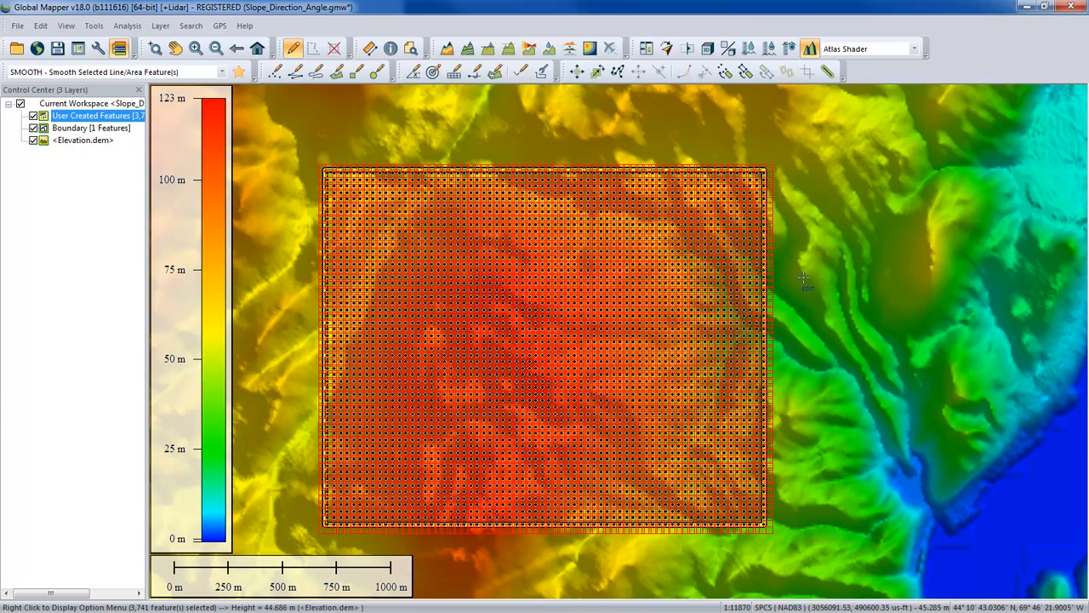
pyautogui.rightClick(801, 247)
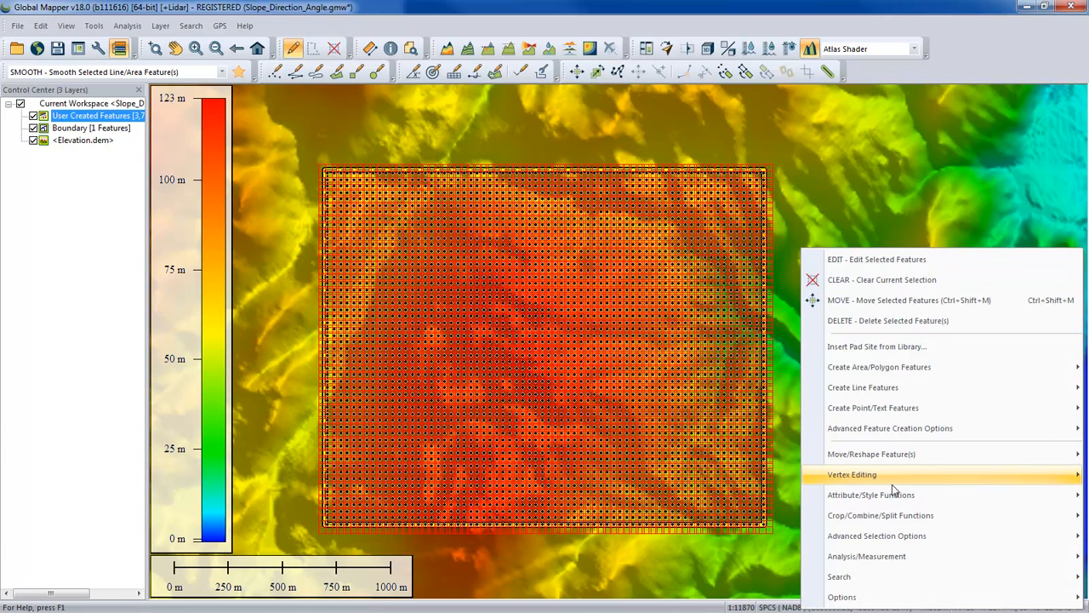
pyautogui.moveTo(895, 496)
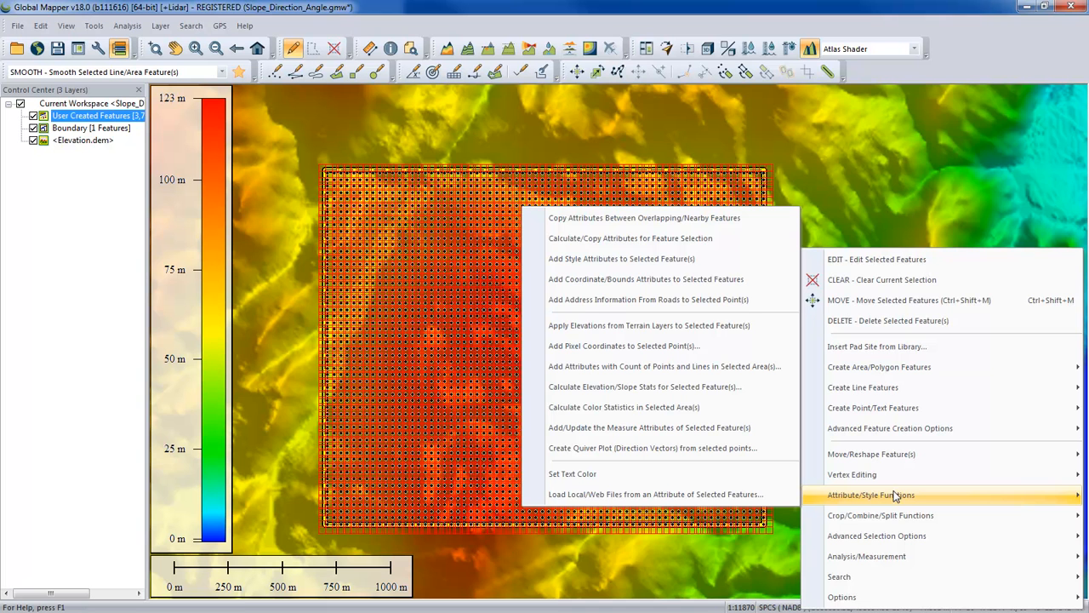
pyautogui.moveTo(865, 517)
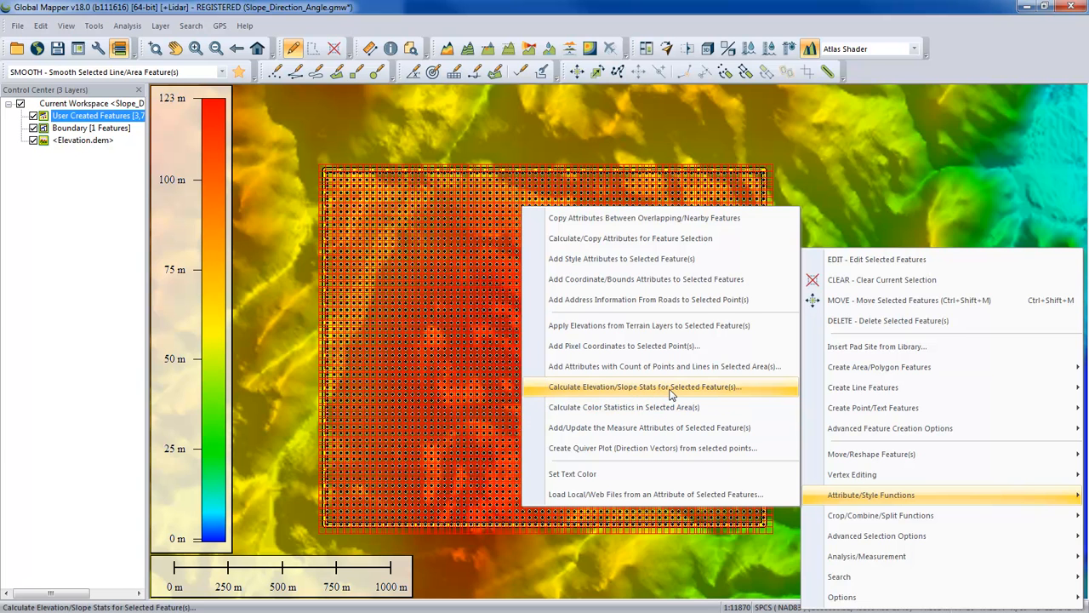
pyautogui.click(672, 394)
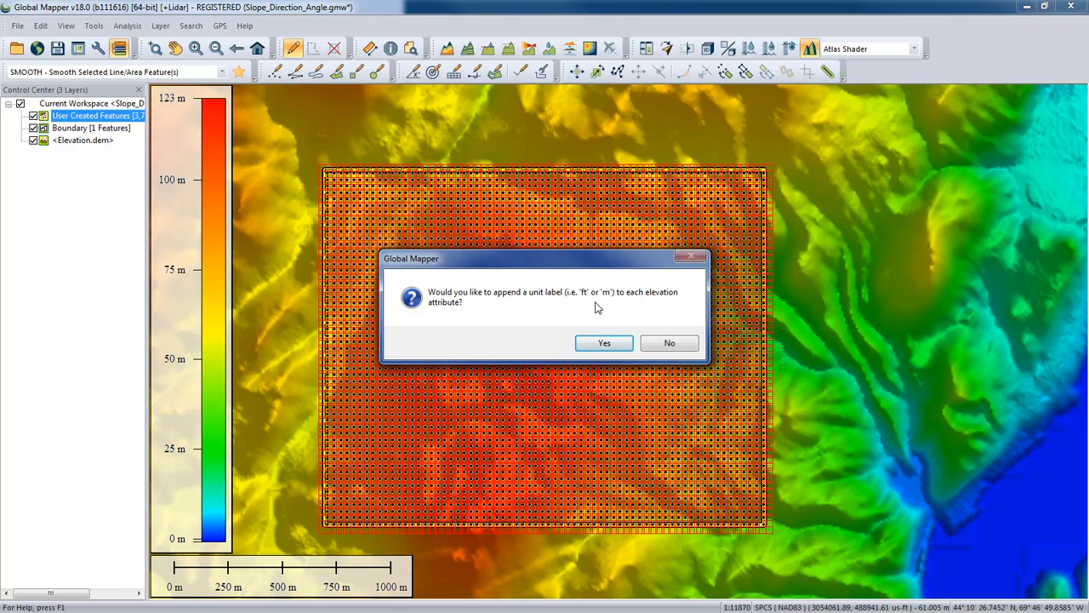
pyautogui.click(604, 345)
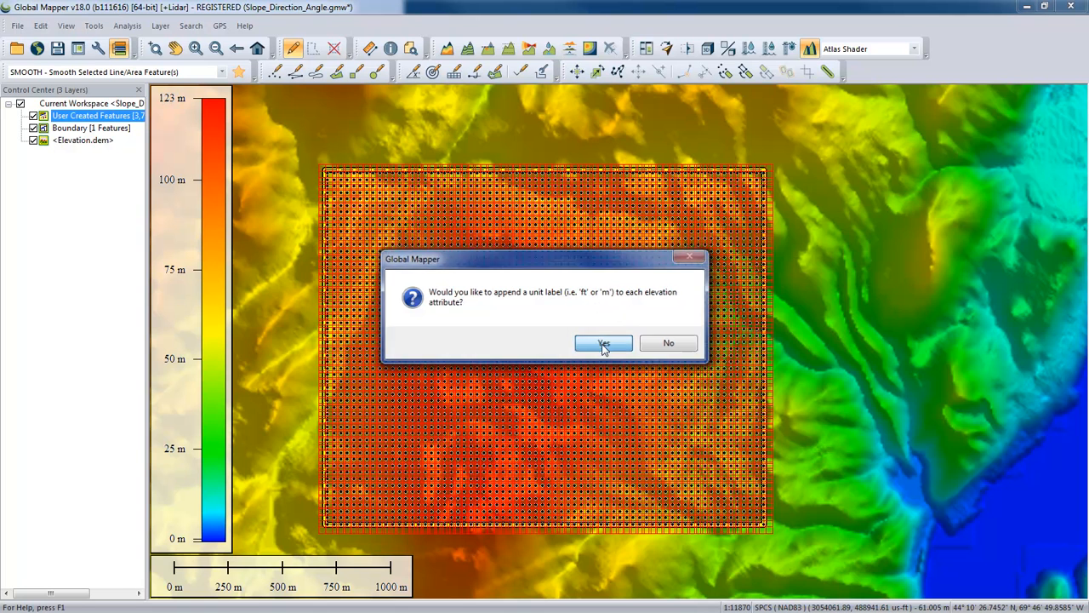
pyautogui.click(603, 348)
pyautogui.click(662, 347)
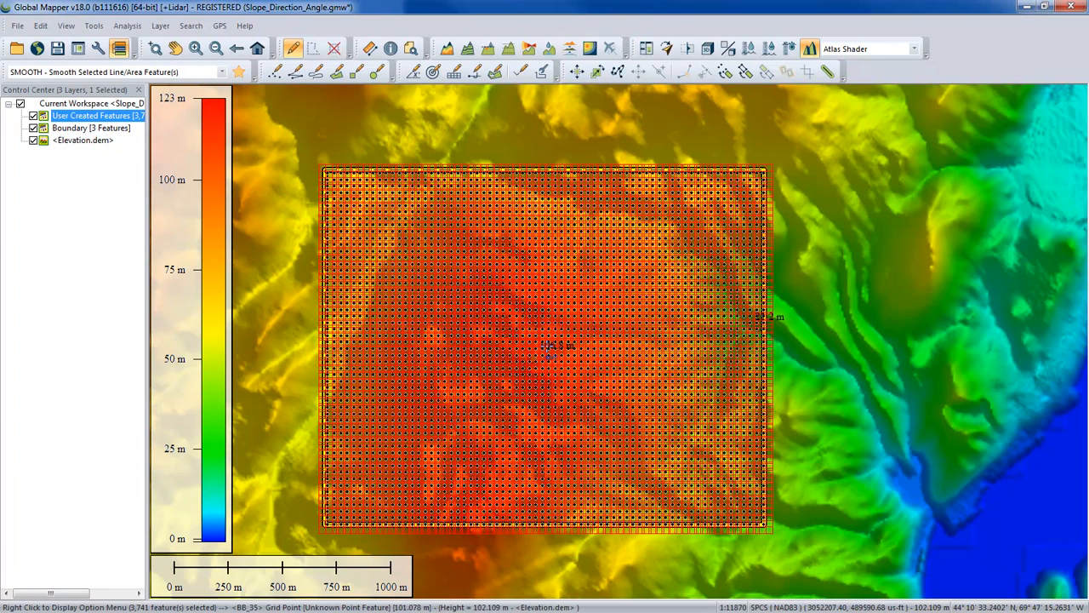
# - Clear the current selection of grid points on the map
pyautogui.scroll(2, 546, 347)
pyautogui.scroll(-1, 546, 348)
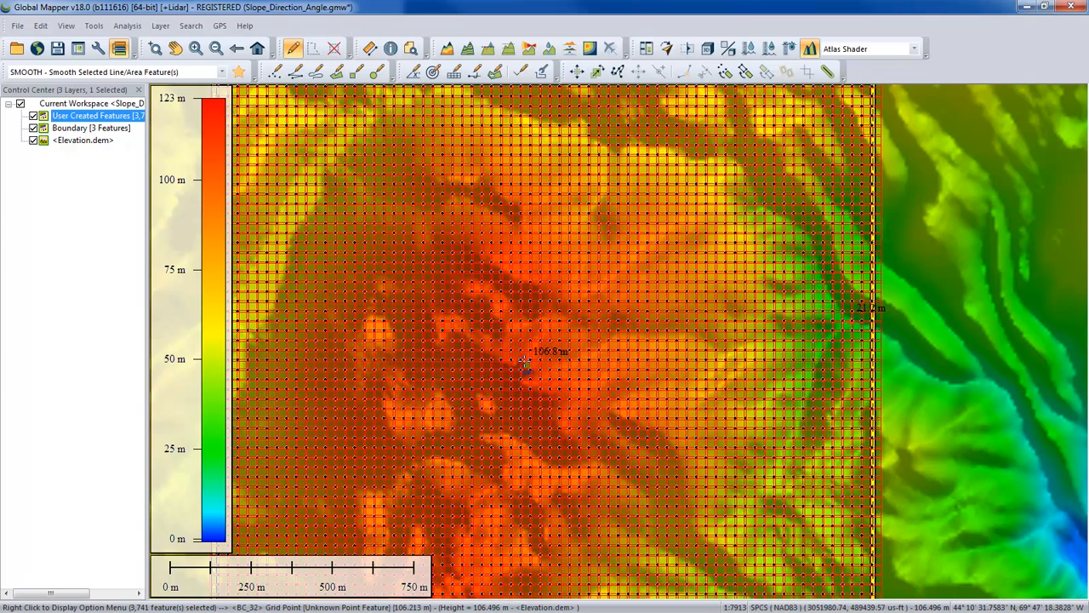
pyautogui.scroll(-1, 525, 364)
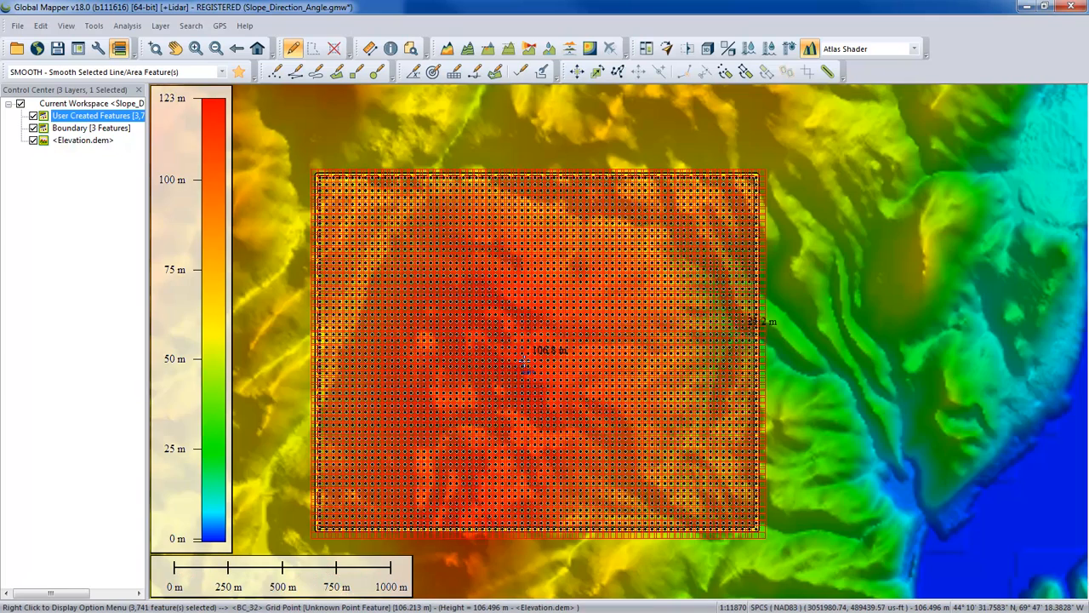
pyautogui.click(490, 139)
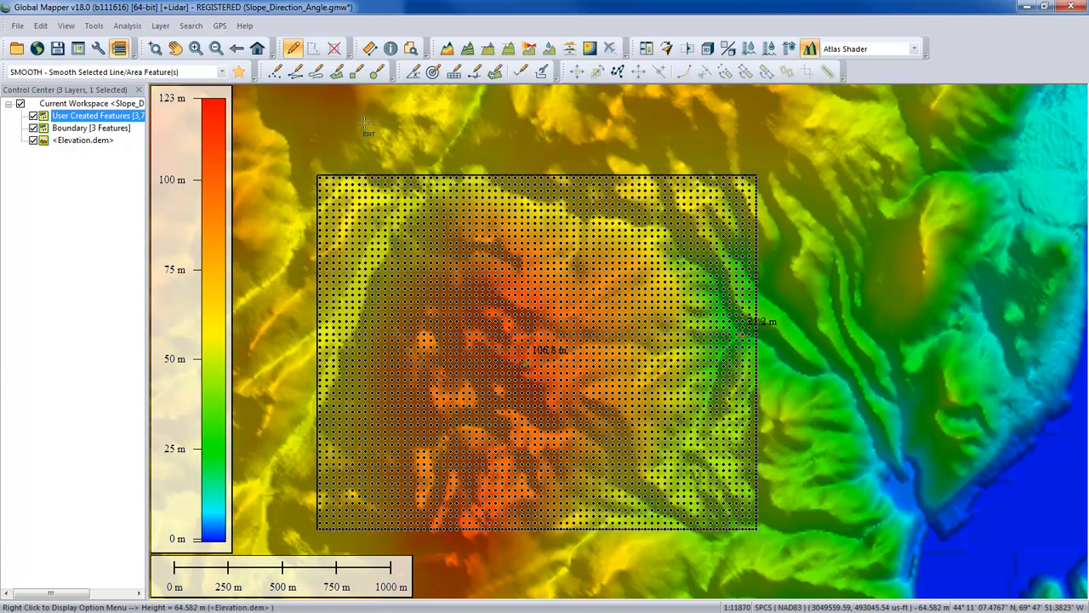
# - Inspect the elevation, slope and slope direction attributes of a grid point in the northwestern part of the grid
pyautogui.click(391, 49)
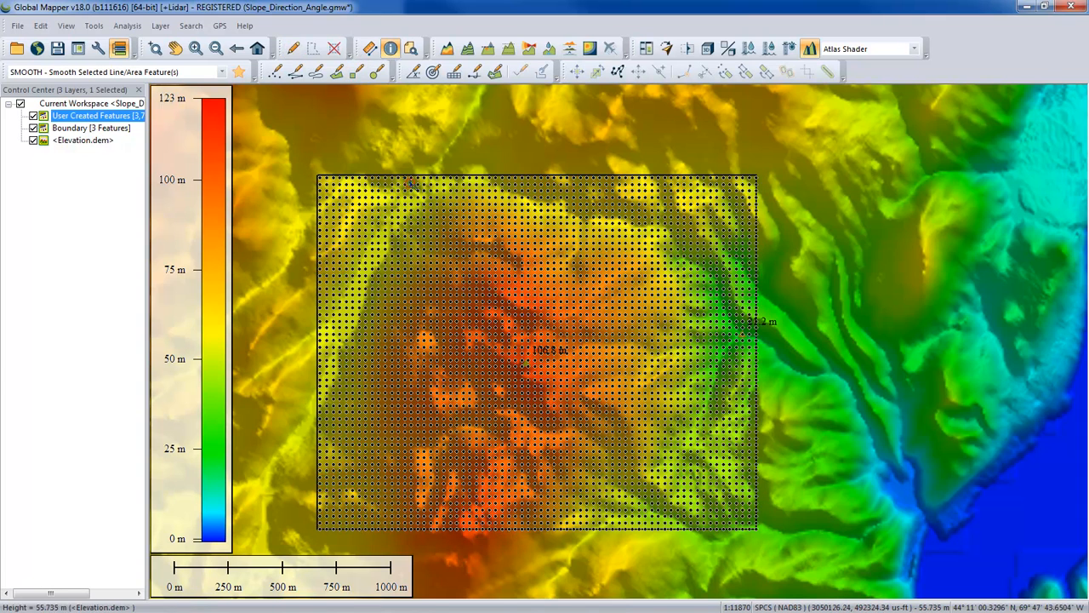
pyautogui.click(423, 206)
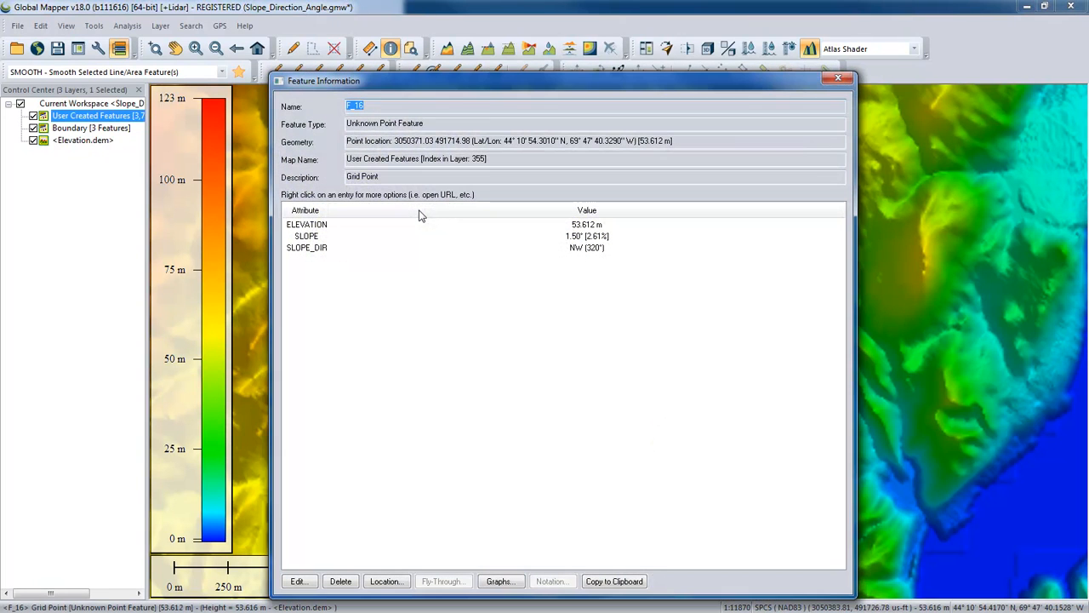
pyautogui.click(571, 238)
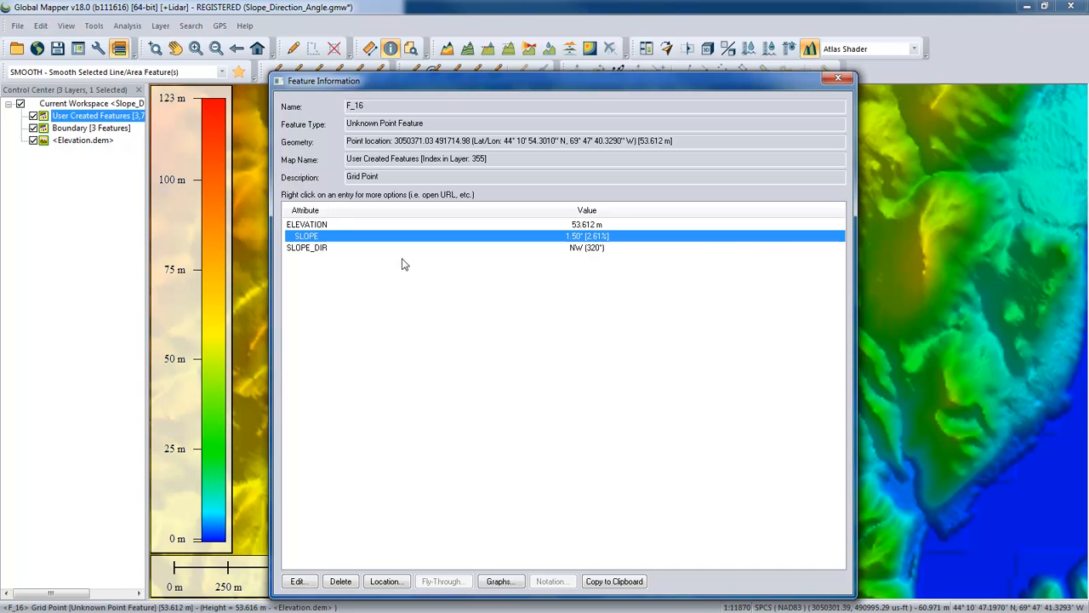
pyautogui.click(554, 251)
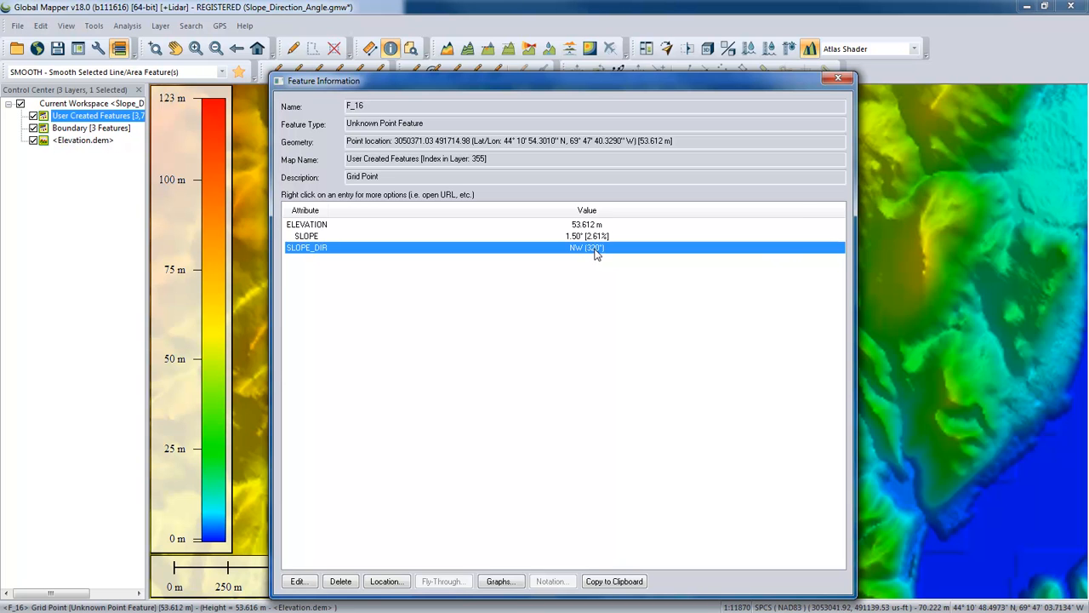
pyautogui.moveTo(621, 87); pyautogui.dragTo(689, 116)
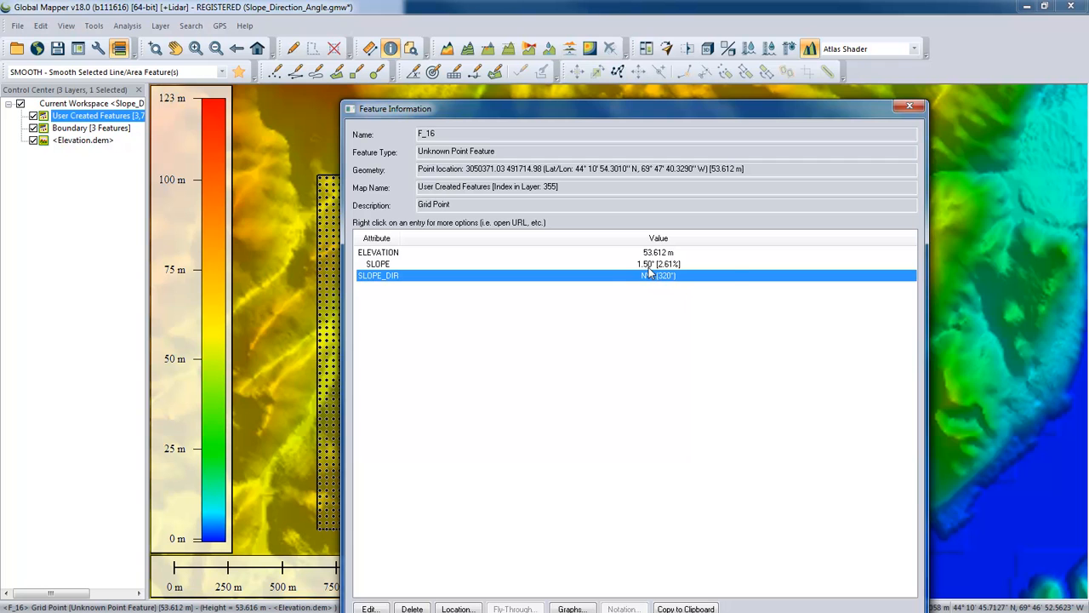
pyautogui.click(907, 106)
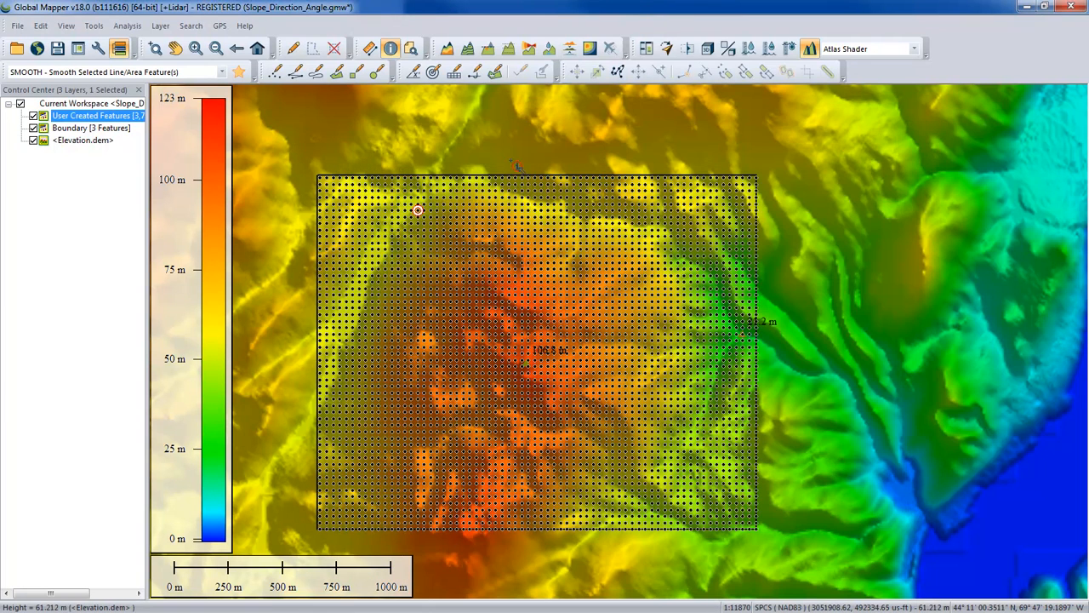
pyautogui.click(492, 148)
pyautogui.click(535, 92)
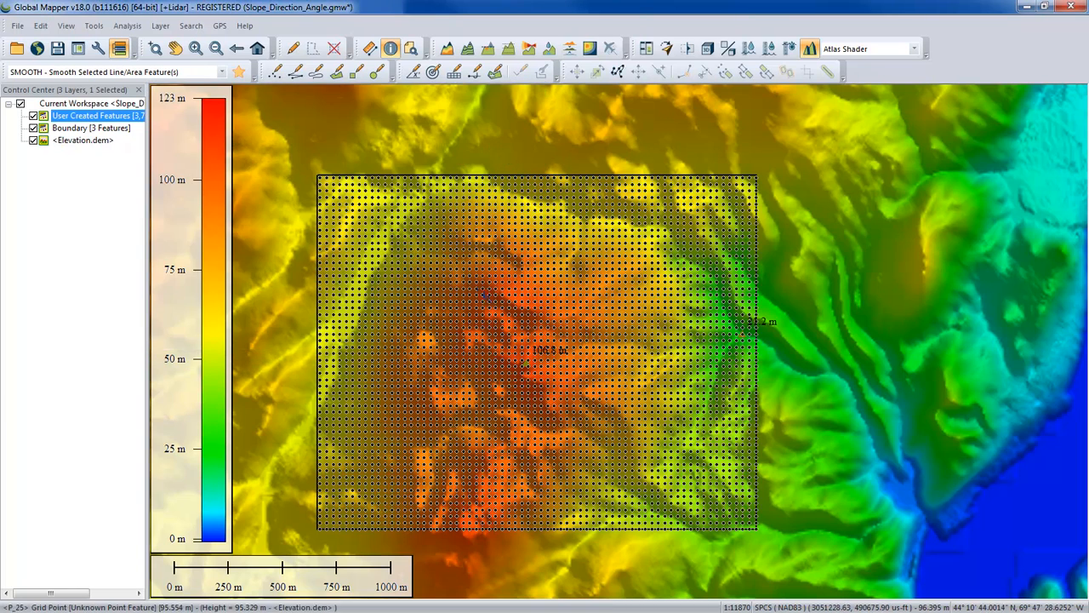
# - Switch the point styling of the User Created Features layer to quiver plot (direction vector) symbols
pyautogui.moveTo(525, 344); pyautogui.dragTo(557, 317)
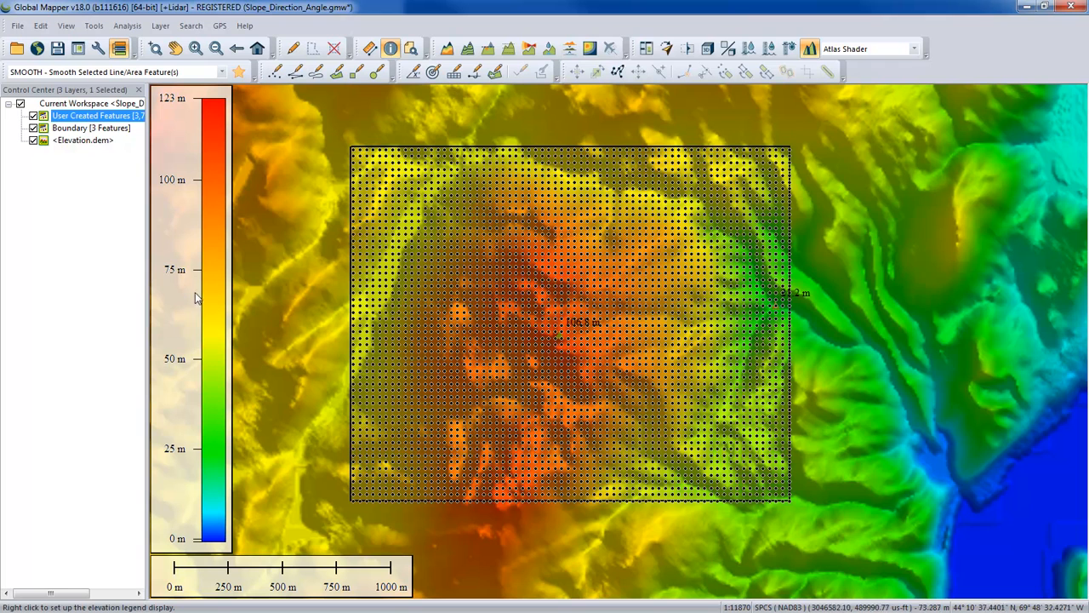
pyautogui.doubleClick(99, 120)
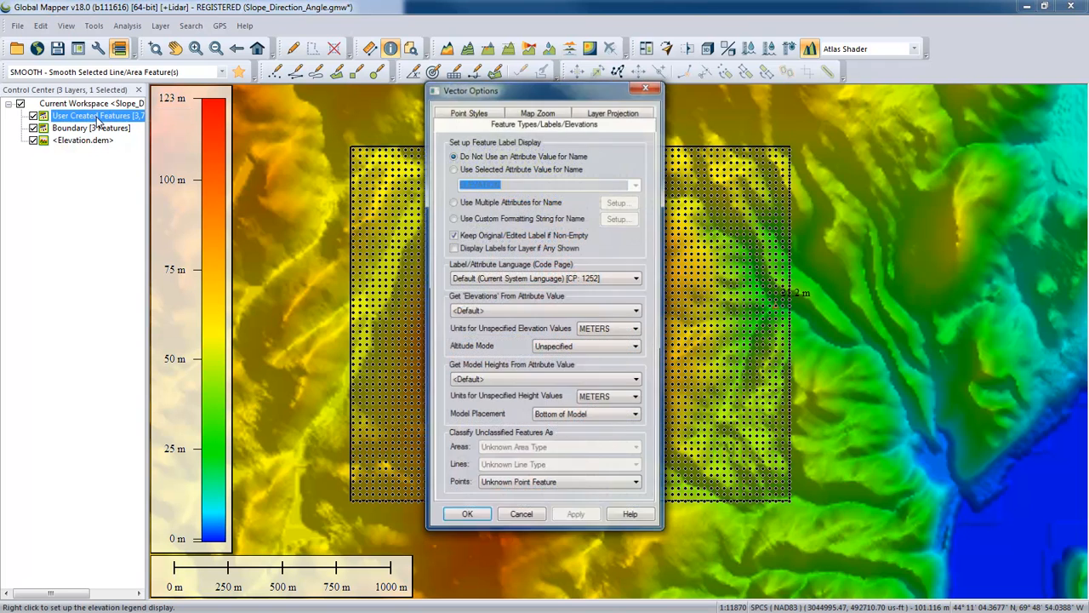
pyautogui.click(469, 112)
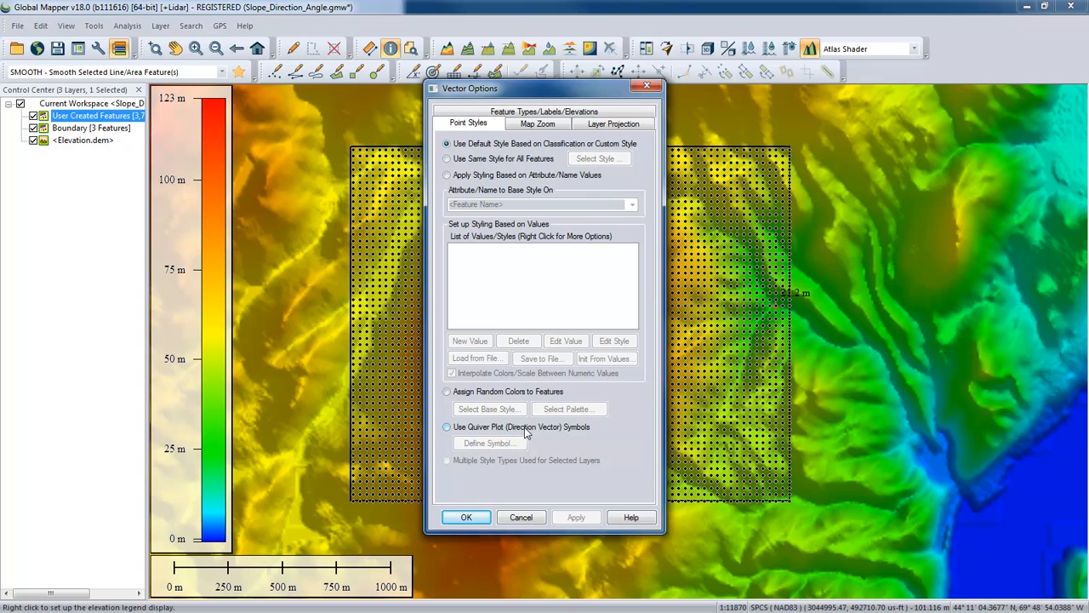
pyautogui.click(448, 427)
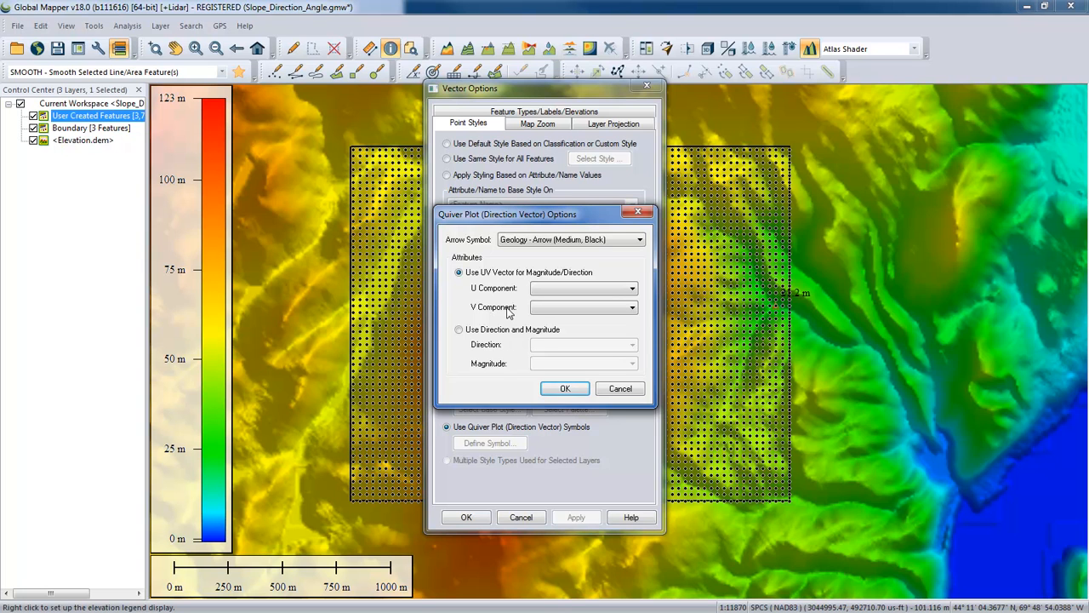
# - Define the quiver plot by direction and magnitude, using SLOPE_DIR for direction and SLOPE for magnitude, and apply it to the layer
pyautogui.click(460, 330)
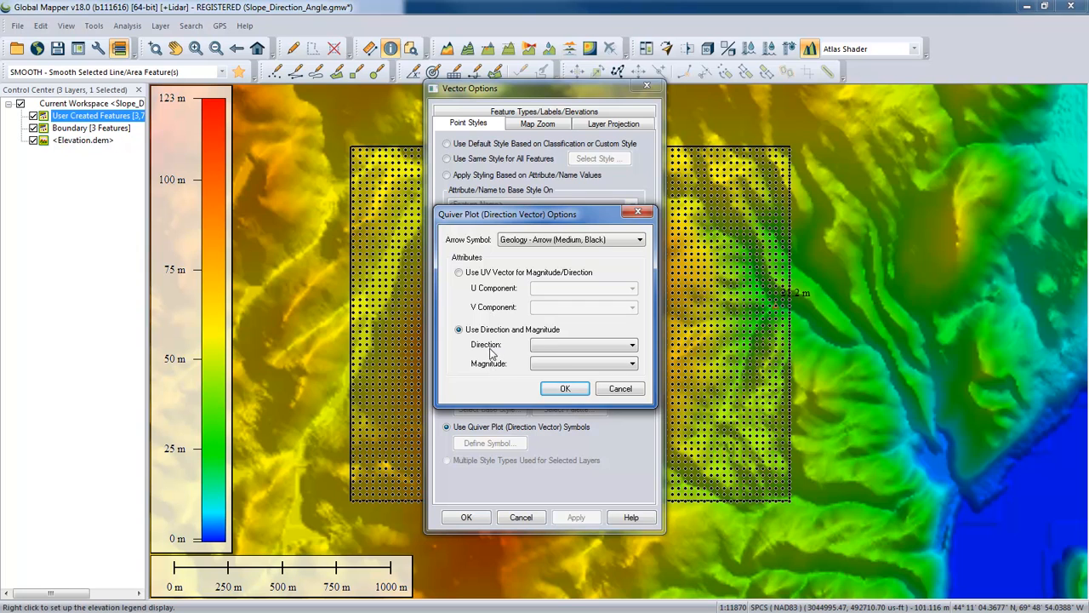
pyautogui.click(559, 345)
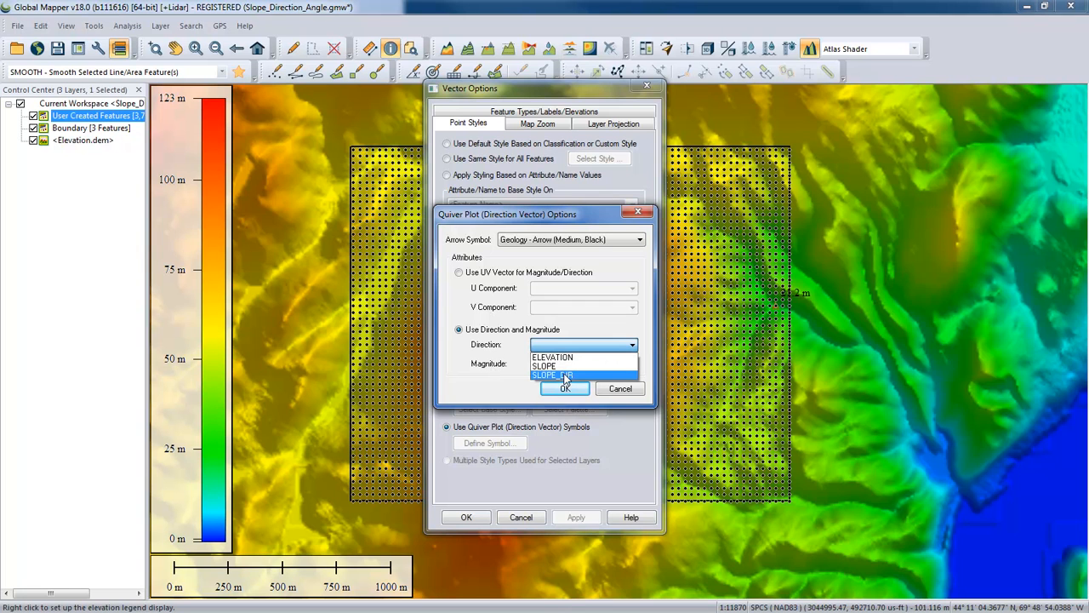
pyautogui.click(564, 379)
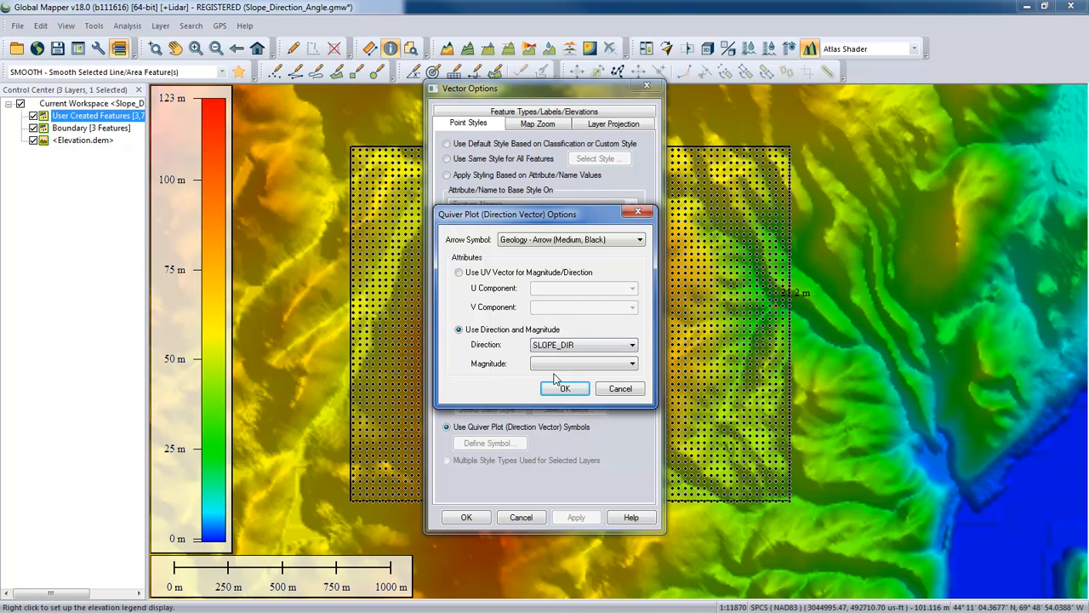
pyautogui.click(545, 366)
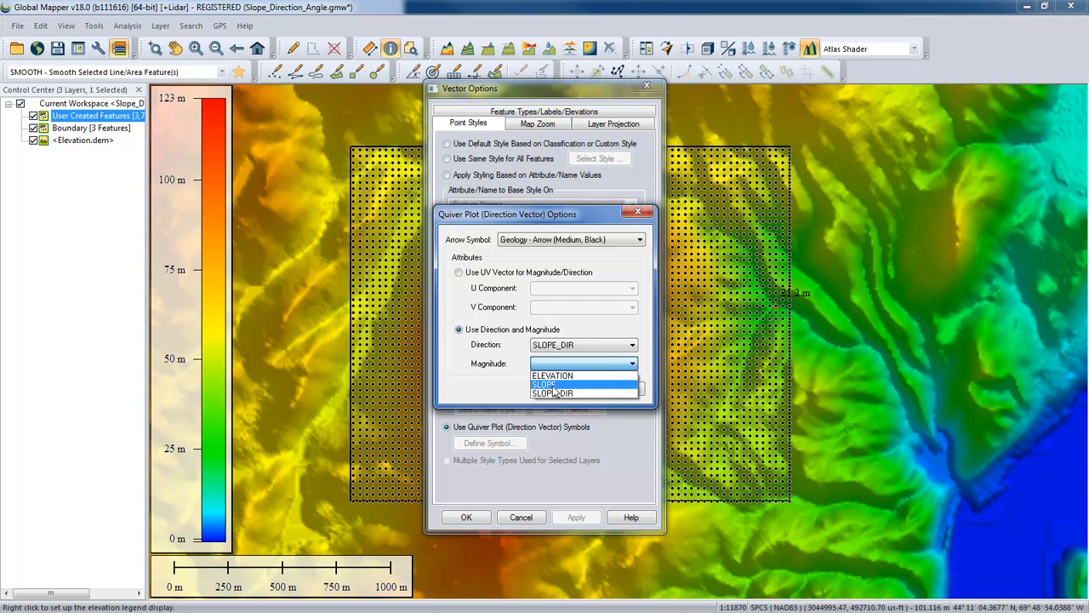
pyautogui.click(554, 386)
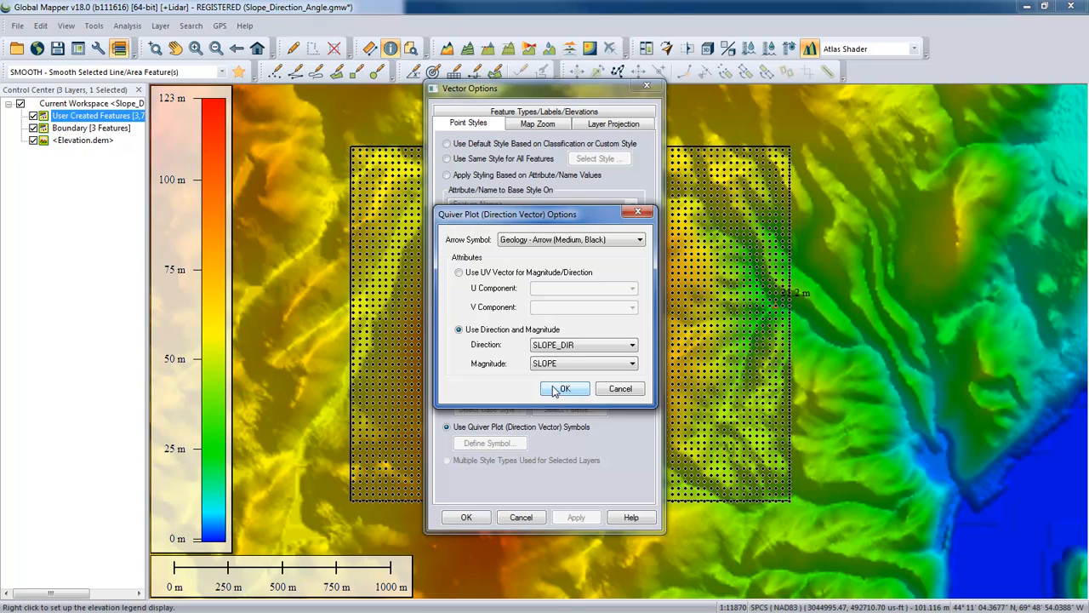
pyautogui.click(563, 388)
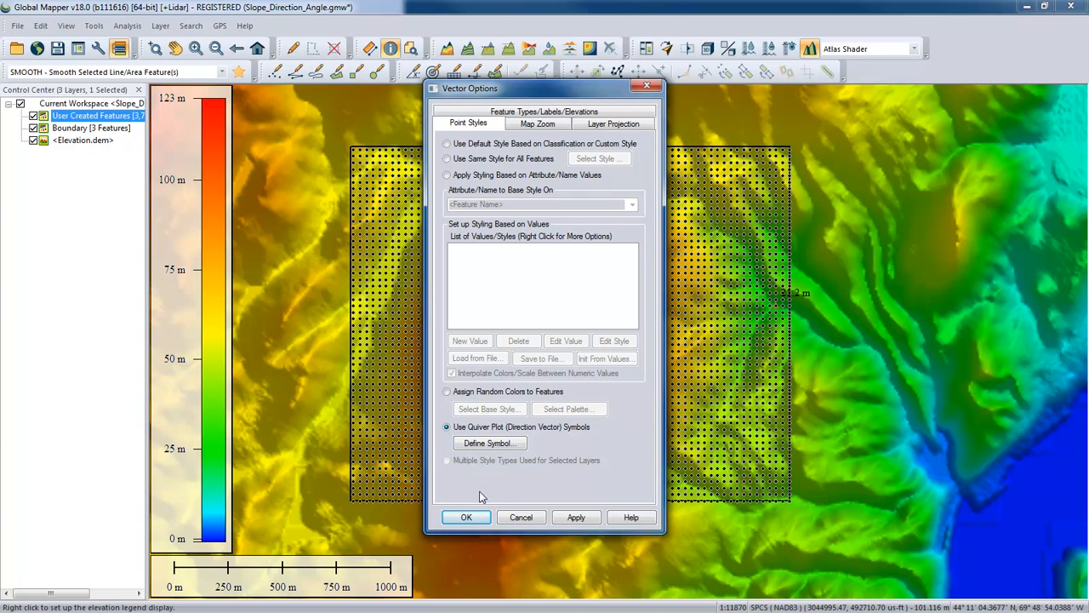
pyautogui.click(467, 518)
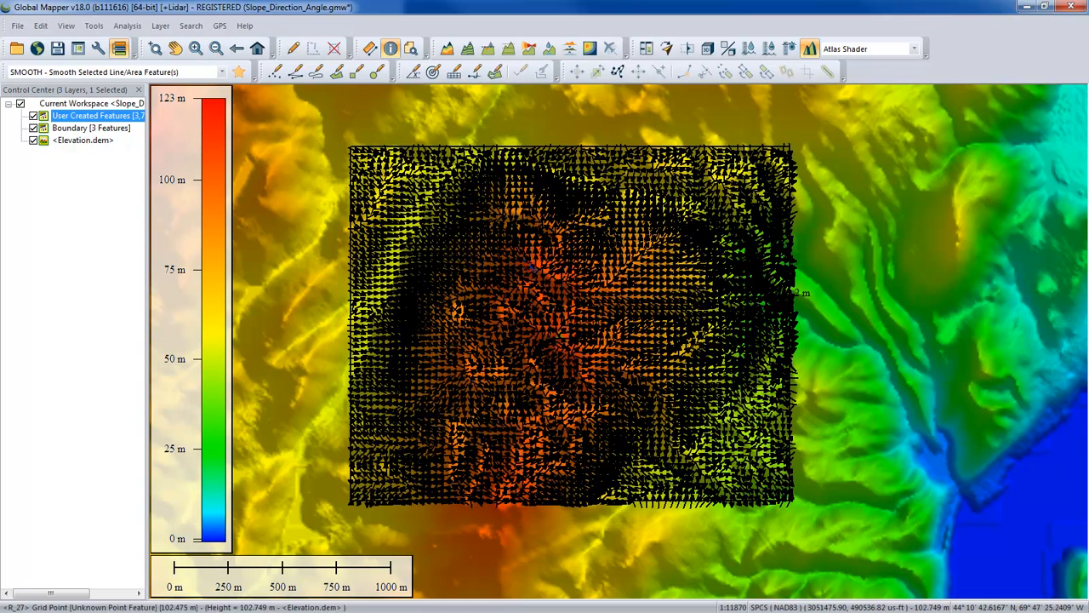
# - Examine the slope arrows up close and inspect the attributes of a grid point near the grid's eastern edge
pyautogui.scroll(1, 523, 259)
pyautogui.scroll(1, 523, 260)
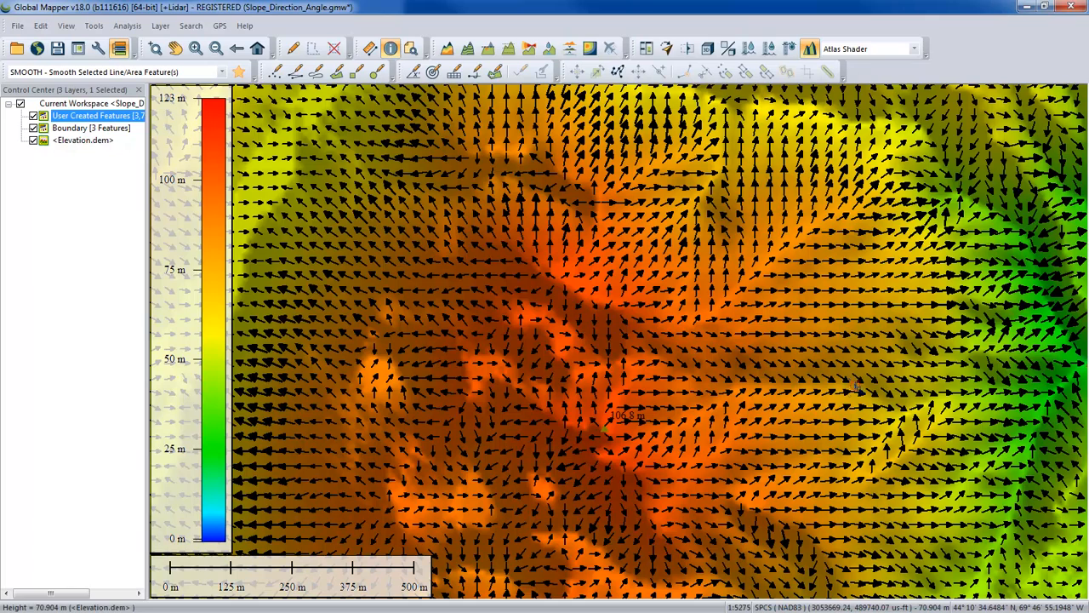
pyautogui.moveTo(907, 327); pyautogui.dragTo(762, 365)
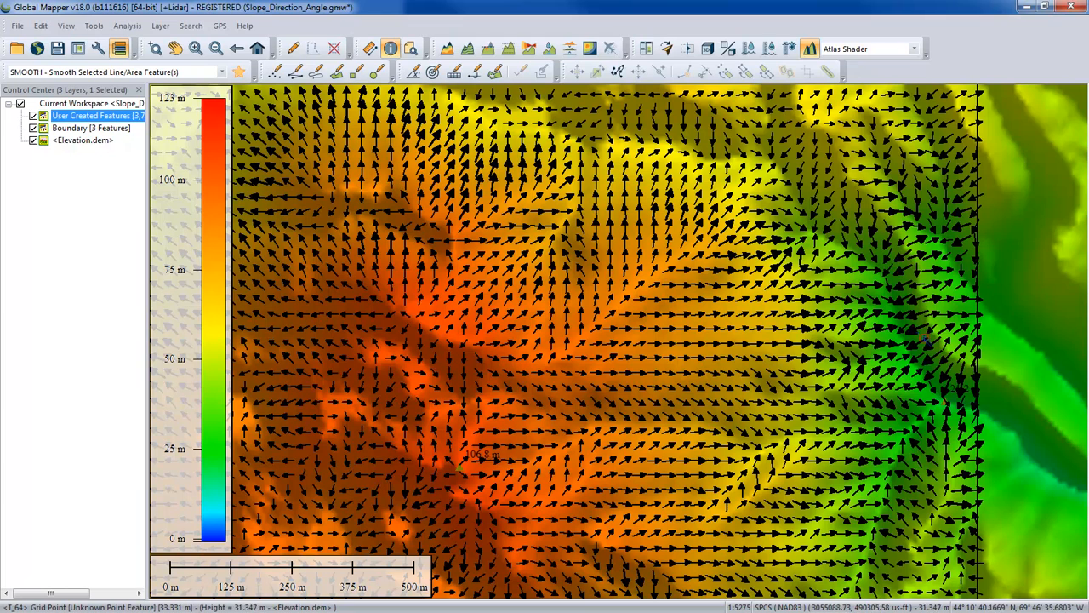
pyautogui.click(919, 337)
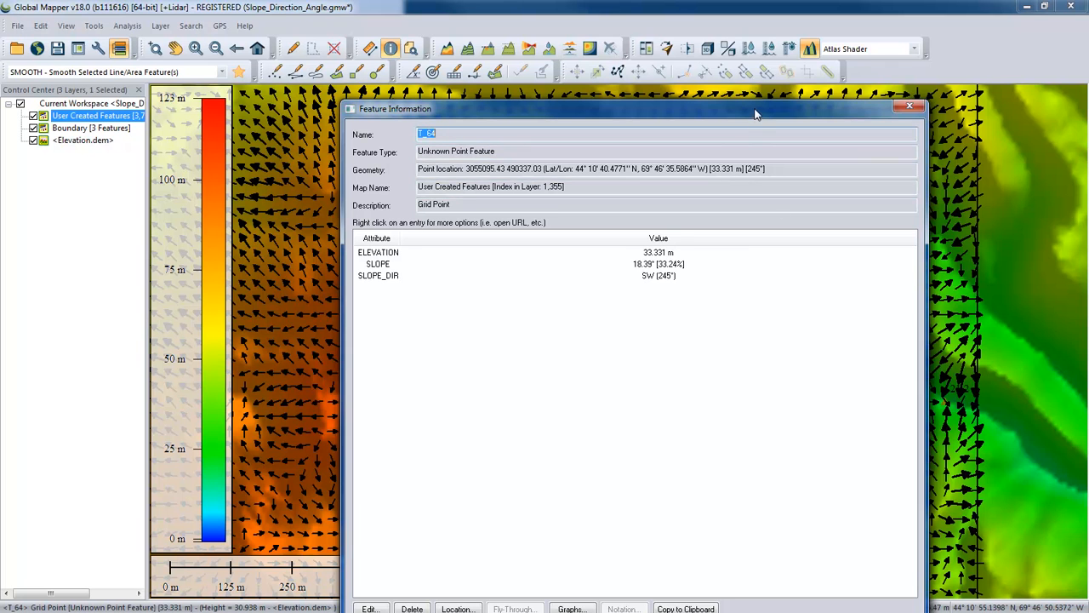
pyautogui.moveTo(755, 111); pyautogui.dragTo(671, 113)
pyautogui.click(825, 108)
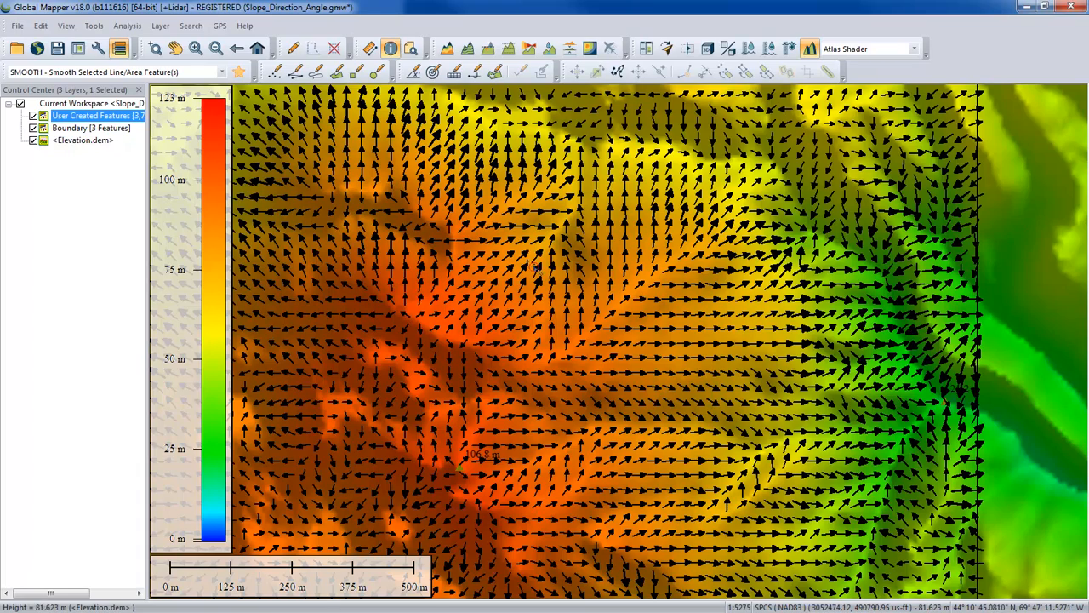
pyautogui.scroll(-1, 528, 266)
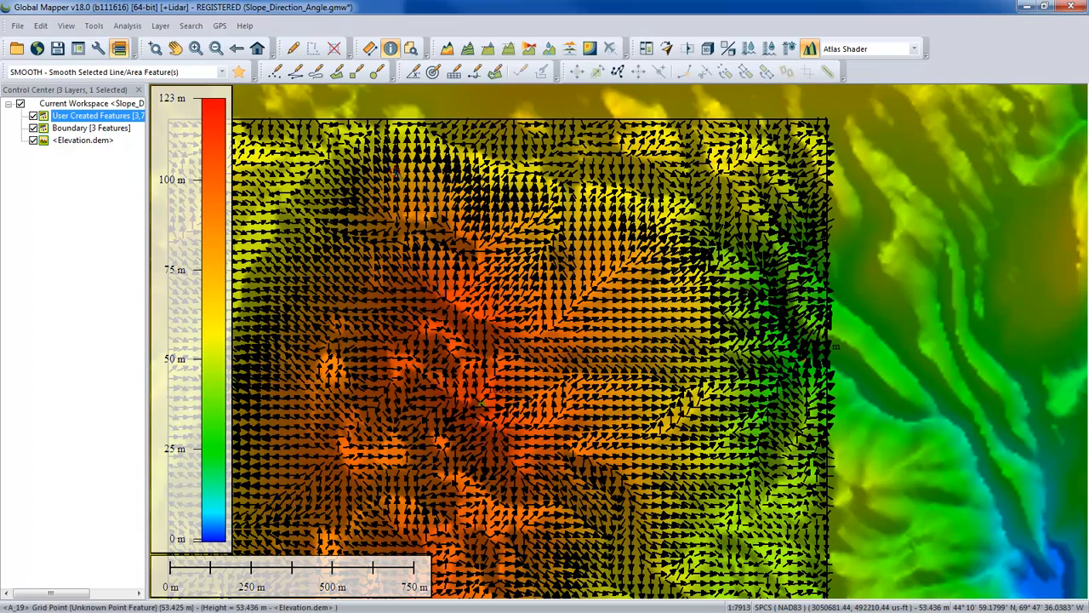
pyautogui.scroll(1, 494, 316)
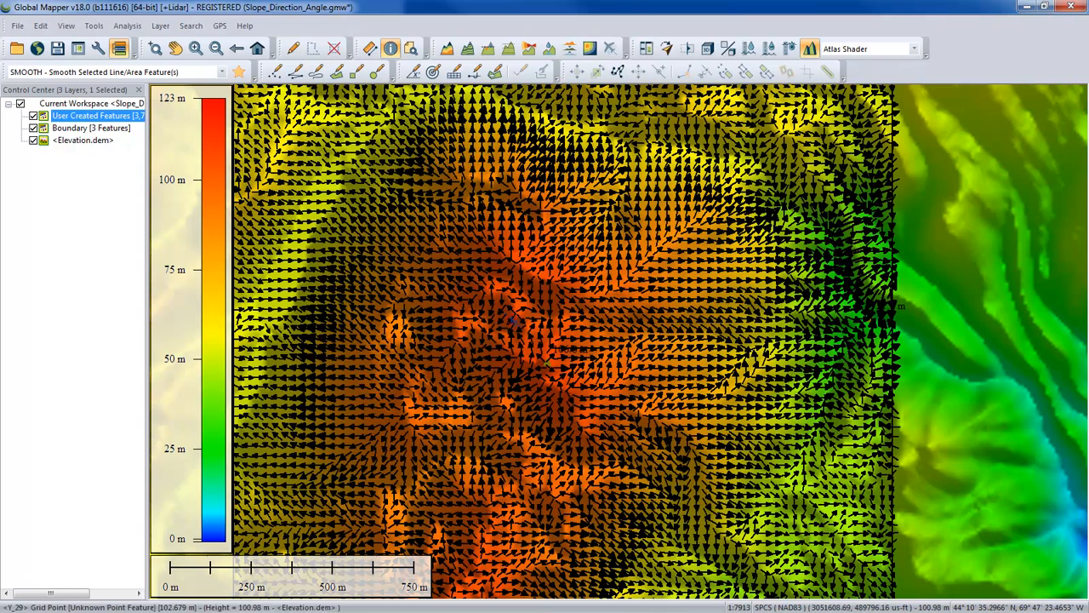
pyautogui.click(414, 50)
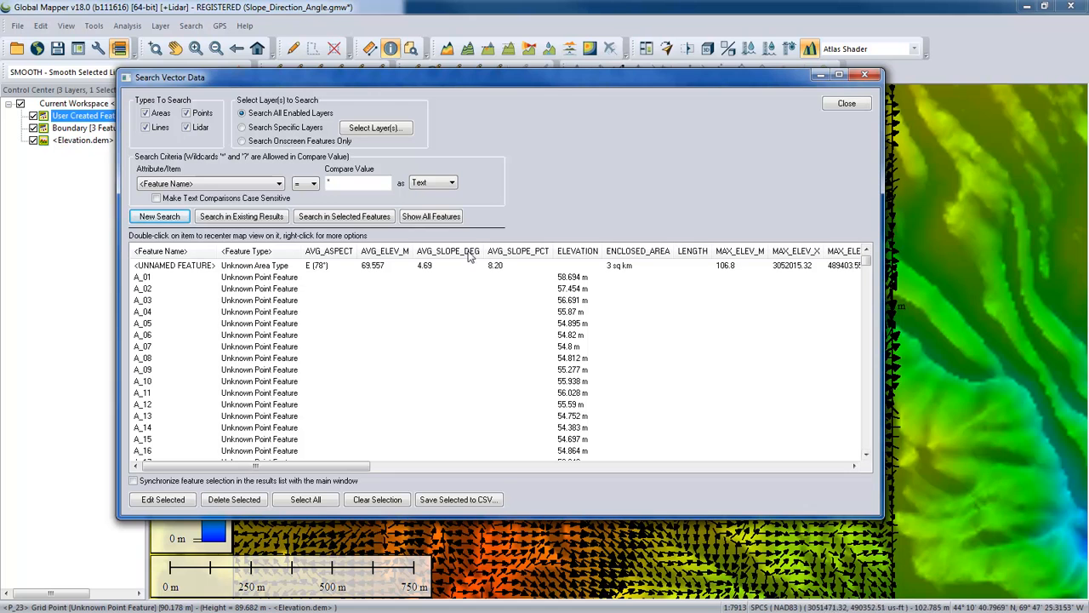
pyautogui.click(229, 183)
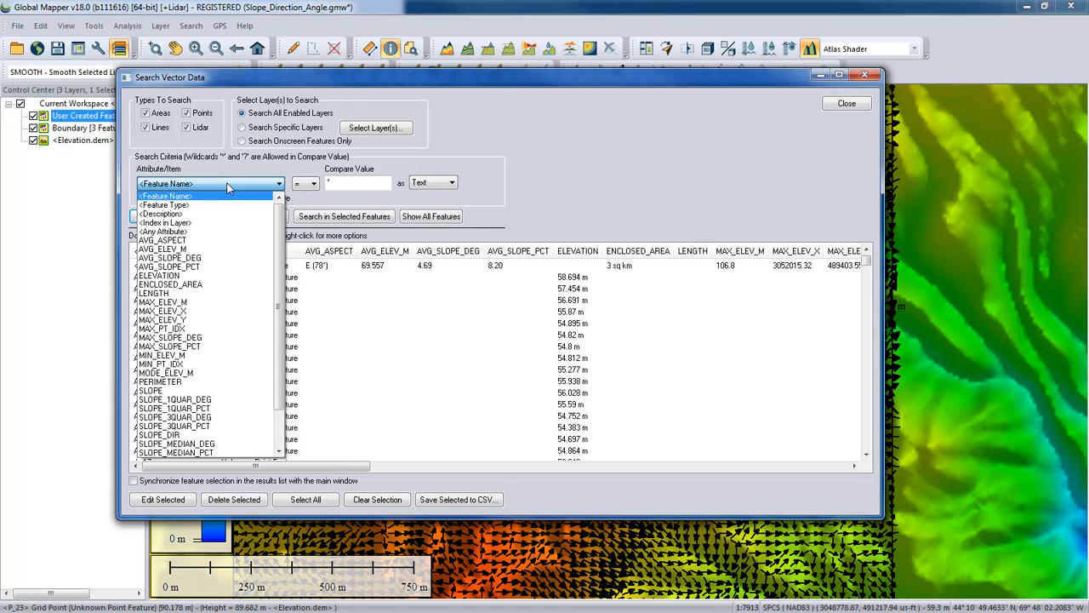
pyautogui.click(229, 187)
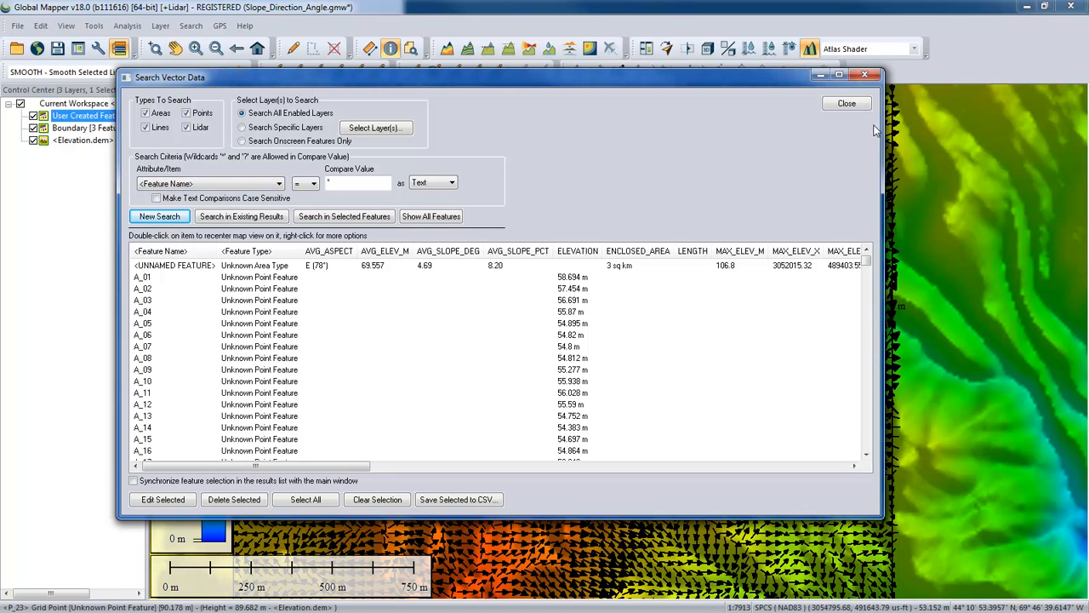
pyautogui.click(866, 77)
# - Hide the Boundary layer and open the vector data search for the remaining features
pyautogui.click(34, 129)
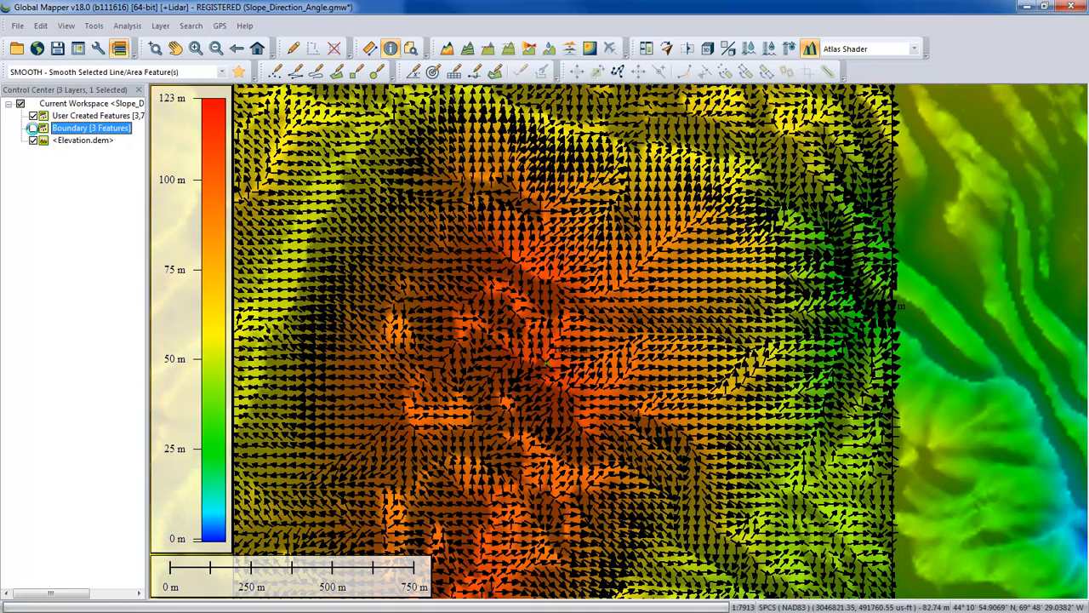
pyautogui.click(32, 128)
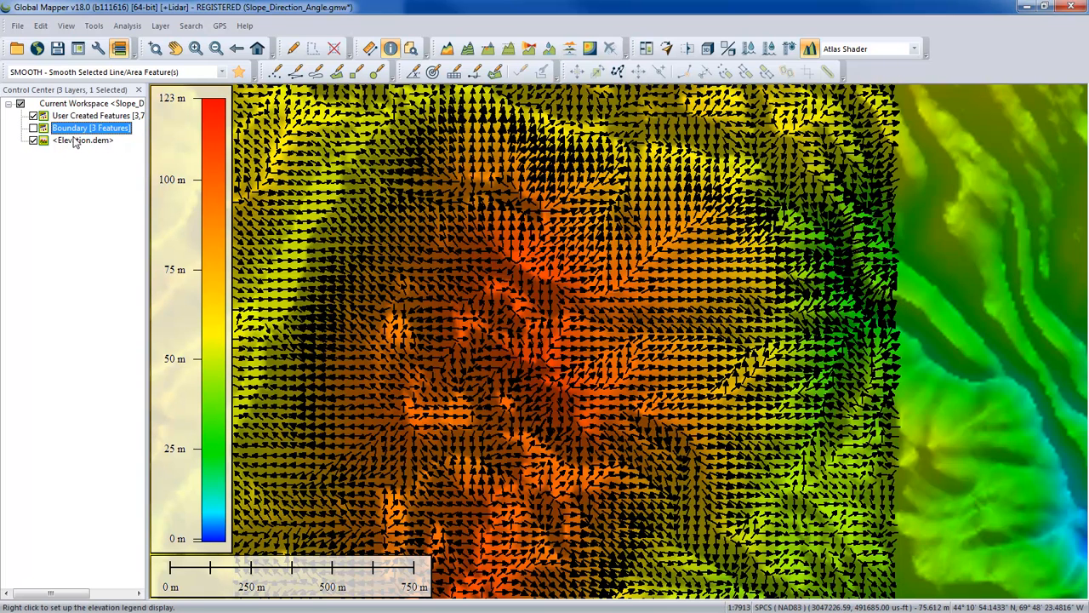
pyautogui.click(410, 50)
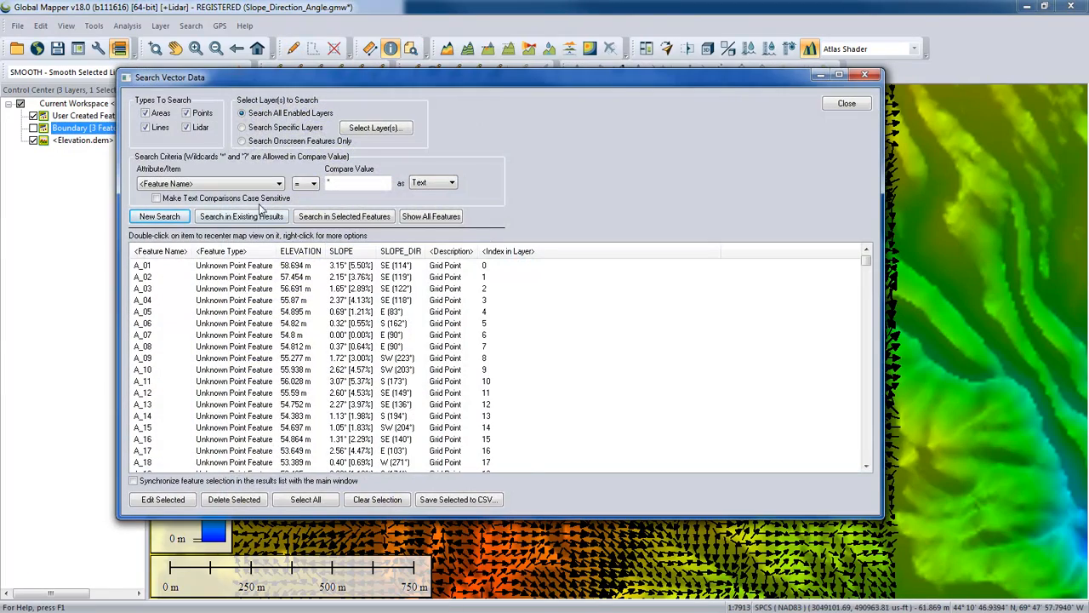
# - Search the grid points for a SLOPE greater than 20, comparing the values as numbers
pyautogui.click(256, 183)
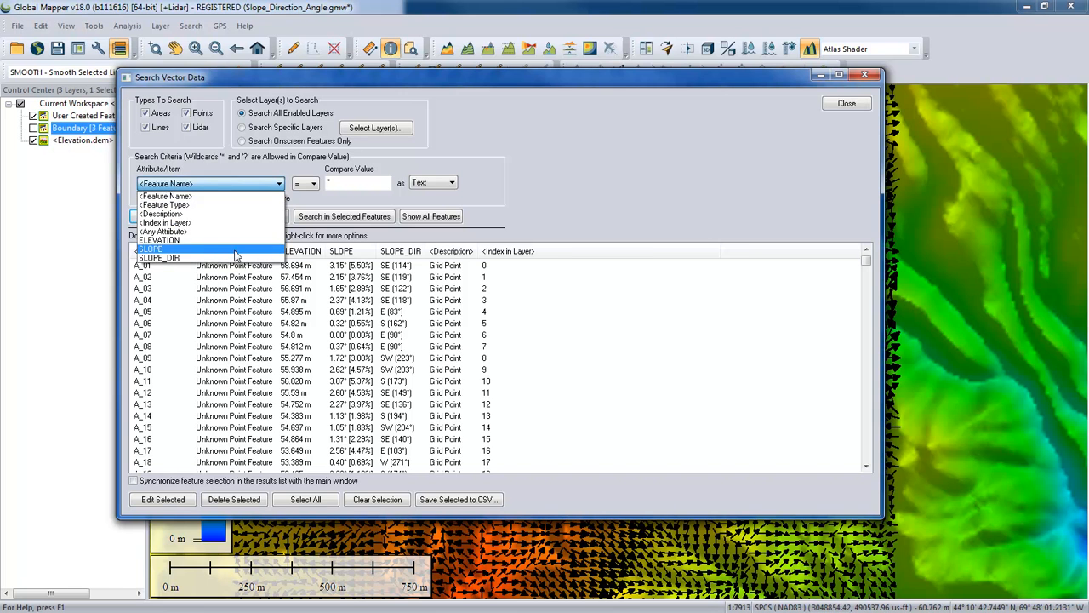
pyautogui.click(236, 249)
pyautogui.click(306, 184)
pyautogui.click(312, 223)
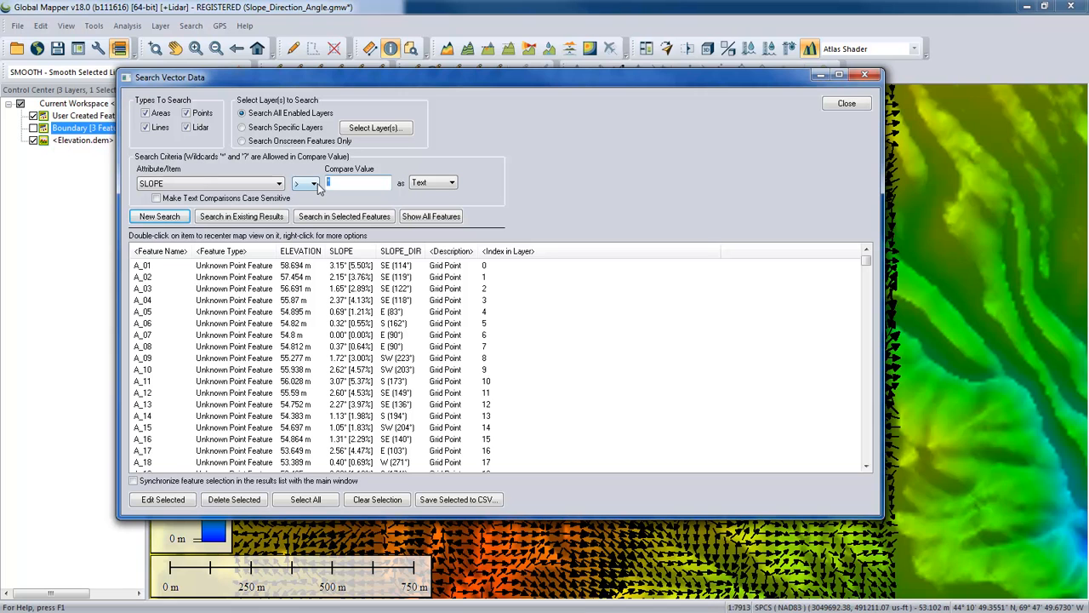
pyautogui.write('20')
pyautogui.click(430, 183)
pyautogui.click(428, 202)
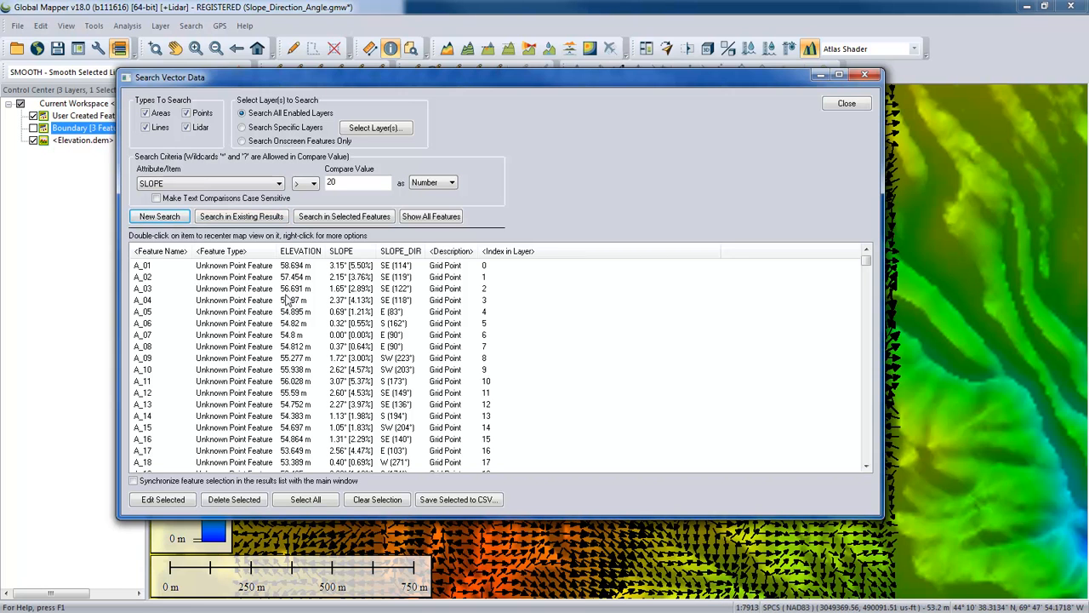
pyautogui.click(166, 218)
pyautogui.click(575, 332)
# - Lower the compare value to 10 and run a new search for grid points with SLOPE greater than 10
pyautogui.click(229, 189)
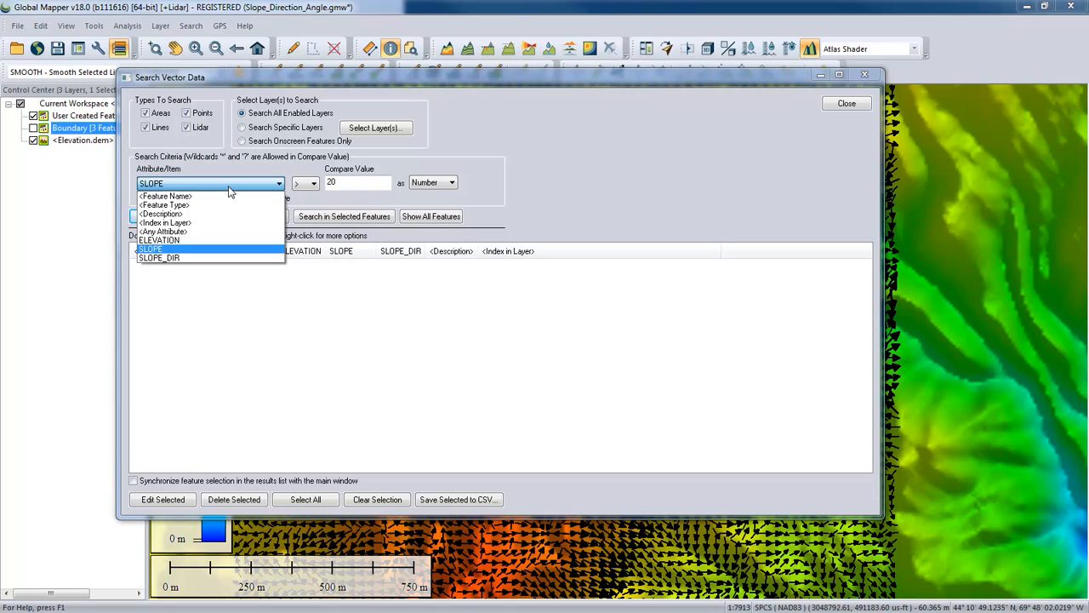
pyautogui.click(213, 249)
pyautogui.click(313, 187)
pyautogui.click(313, 186)
pyautogui.click(313, 187)
pyautogui.click(308, 224)
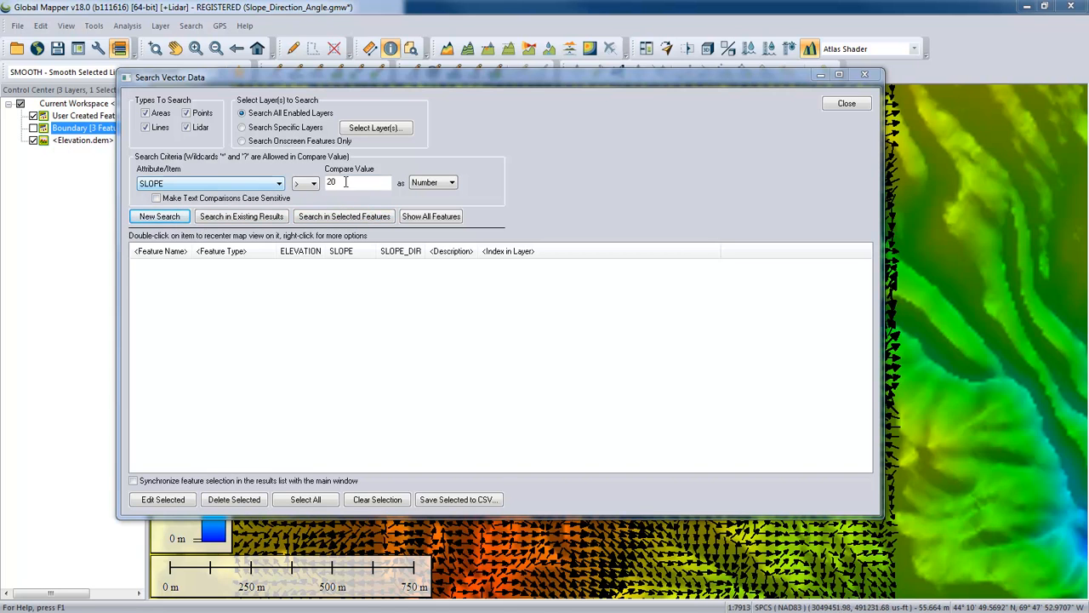
pyautogui.click(427, 183)
pyautogui.click(341, 182)
pyautogui.moveTo(342, 182); pyautogui.dragTo(322, 184)
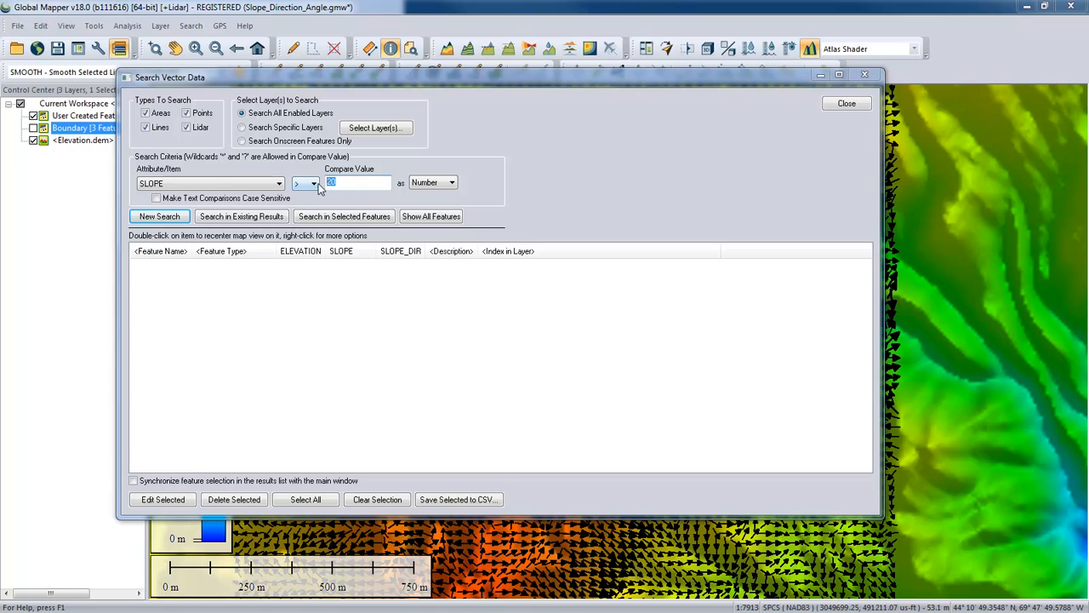
pyautogui.write('10')
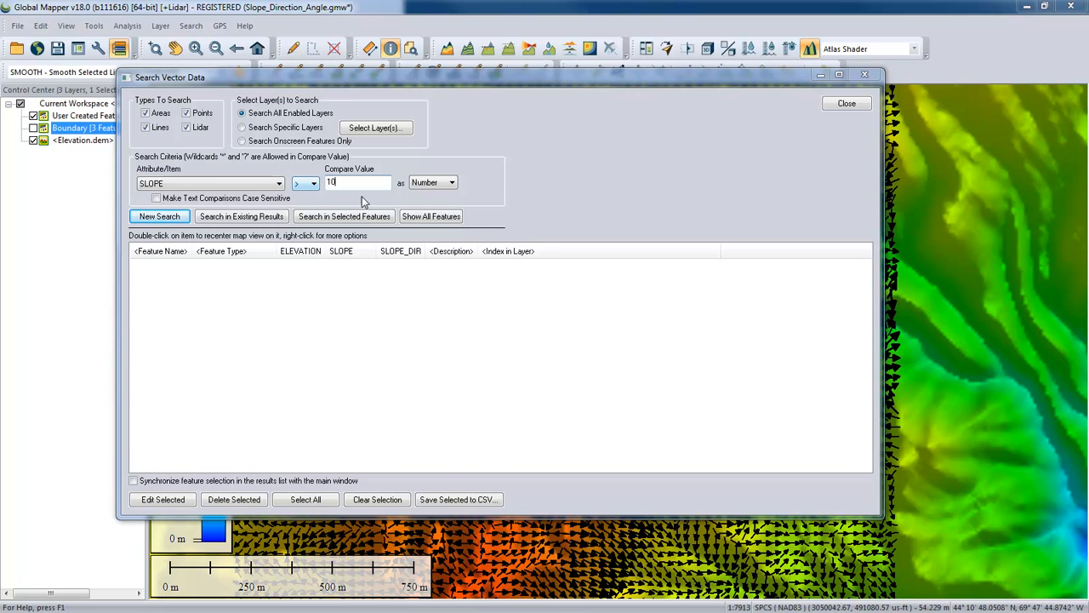
pyautogui.click(175, 220)
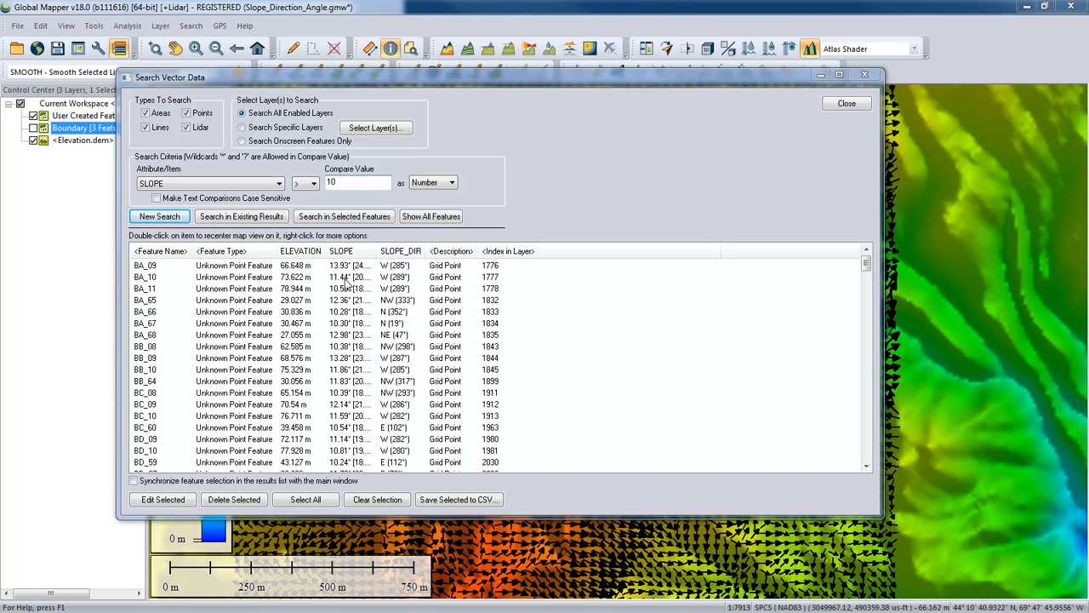
# - Select all the grid points found, examine where they lie on the map, and close the vector data search
pyautogui.moveTo(458, 76); pyautogui.dragTo(773, 403)
pyautogui.click(460, 533)
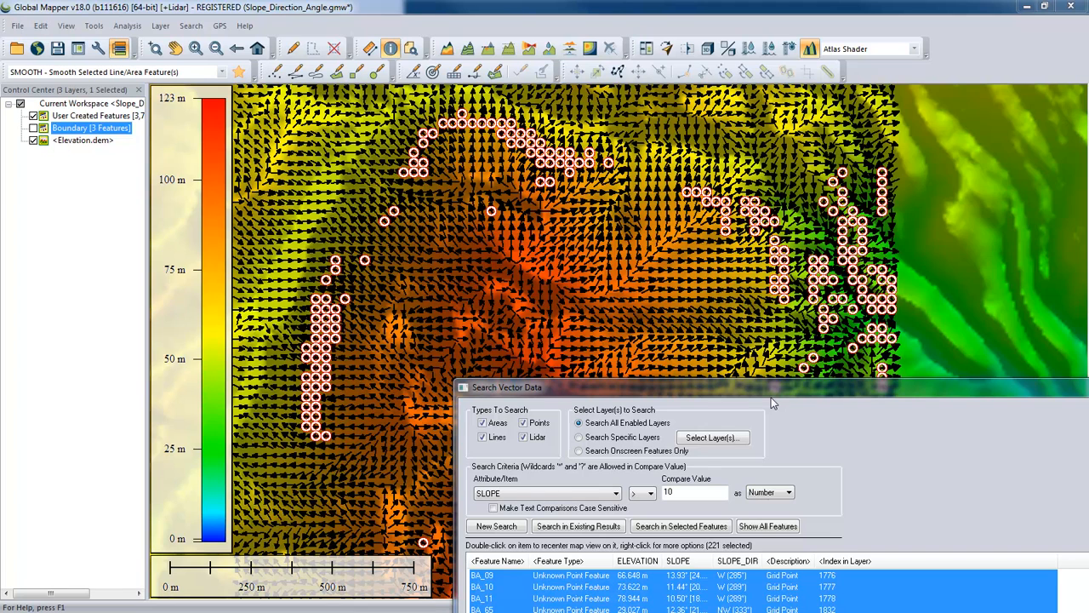
pyautogui.moveTo(773, 403); pyautogui.dragTo(597, 138)
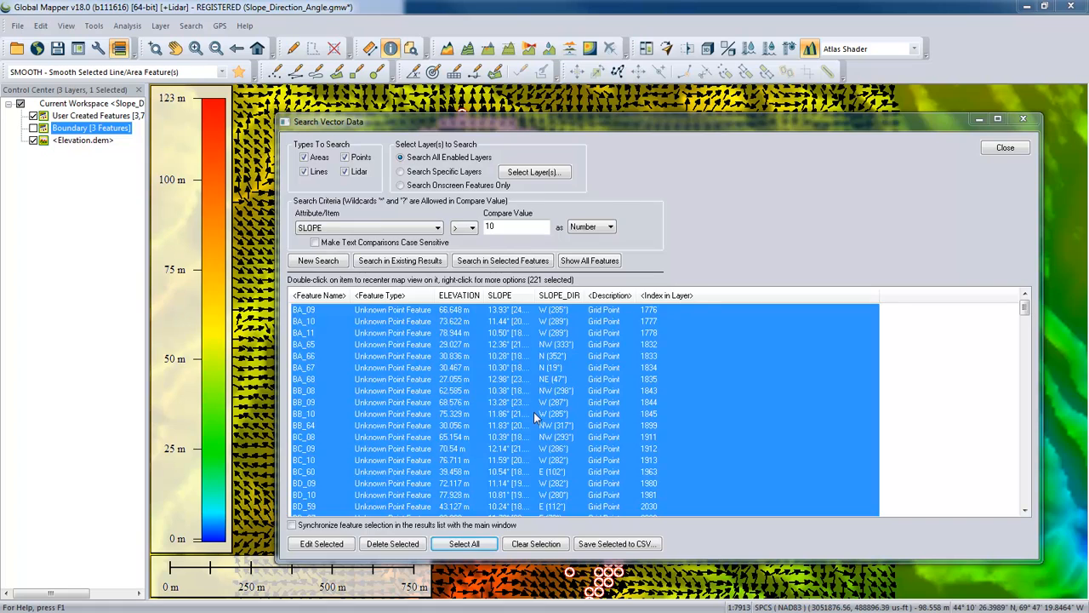
pyautogui.moveTo(612, 126); pyautogui.dragTo(633, 351)
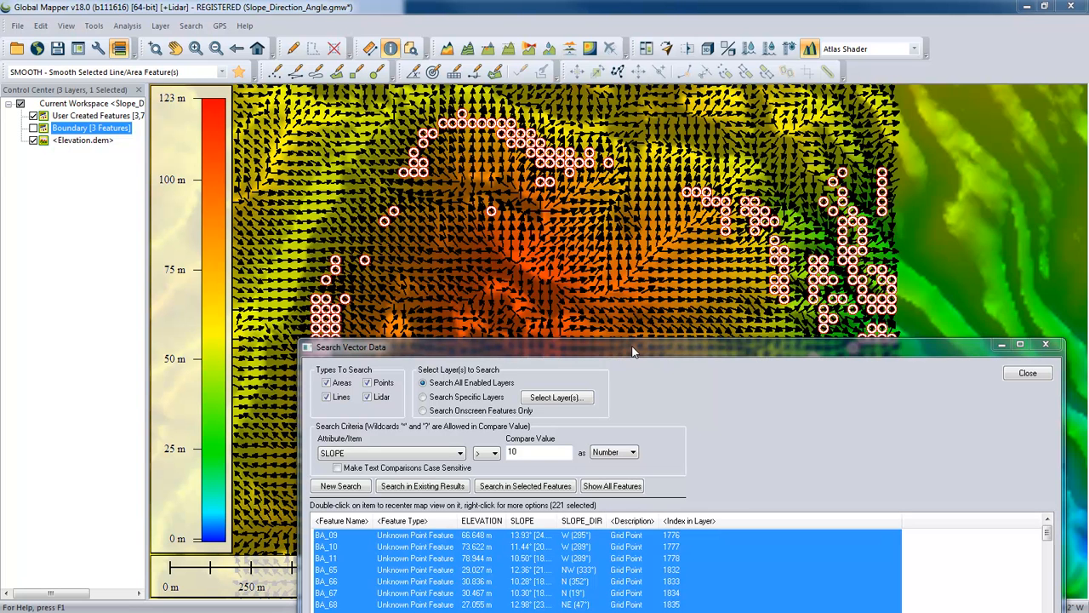
pyautogui.moveTo(632, 350); pyautogui.dragTo(612, 155)
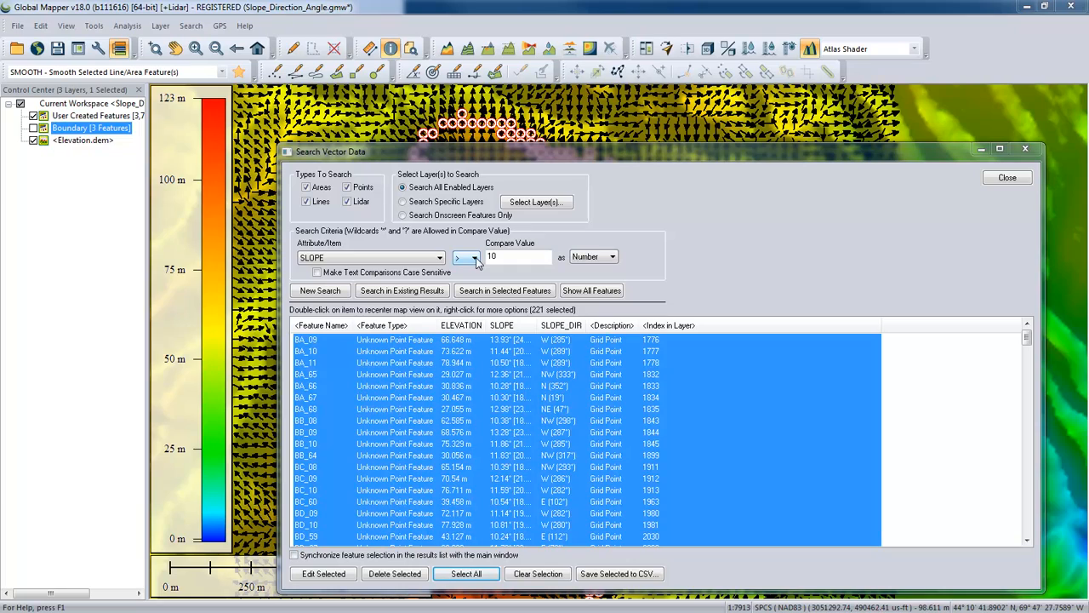
pyautogui.click(1007, 177)
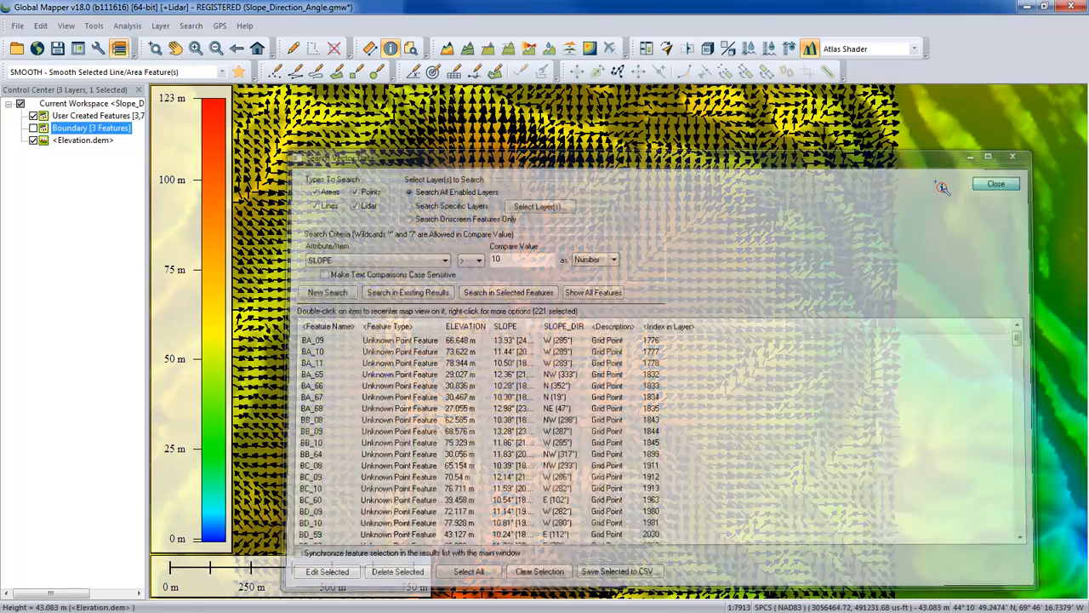
pyautogui.scroll(-1, 462, 318)
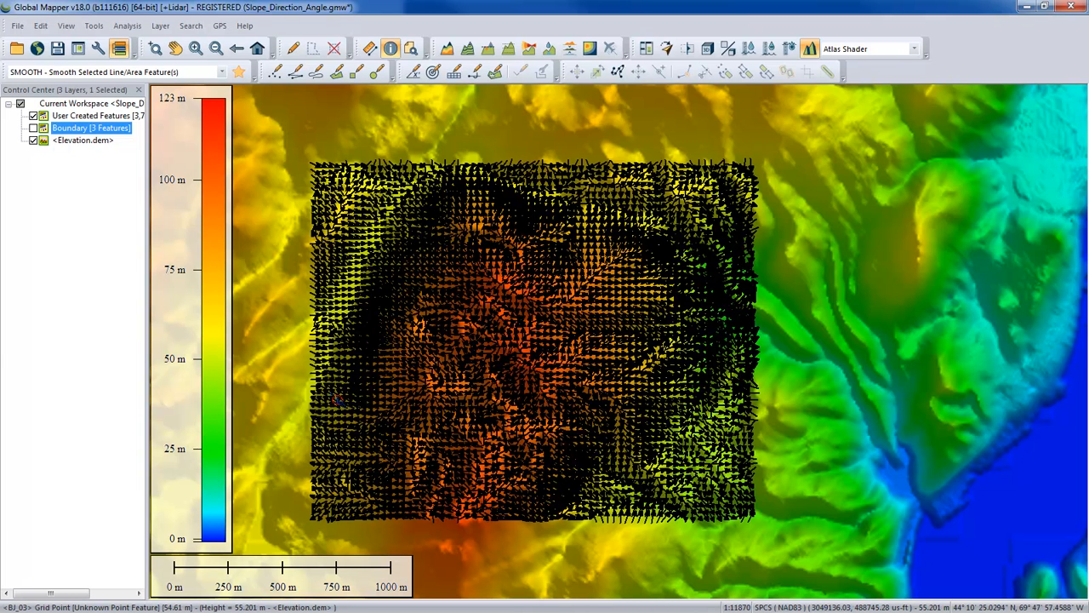
pyautogui.scroll(1, 535, 353)
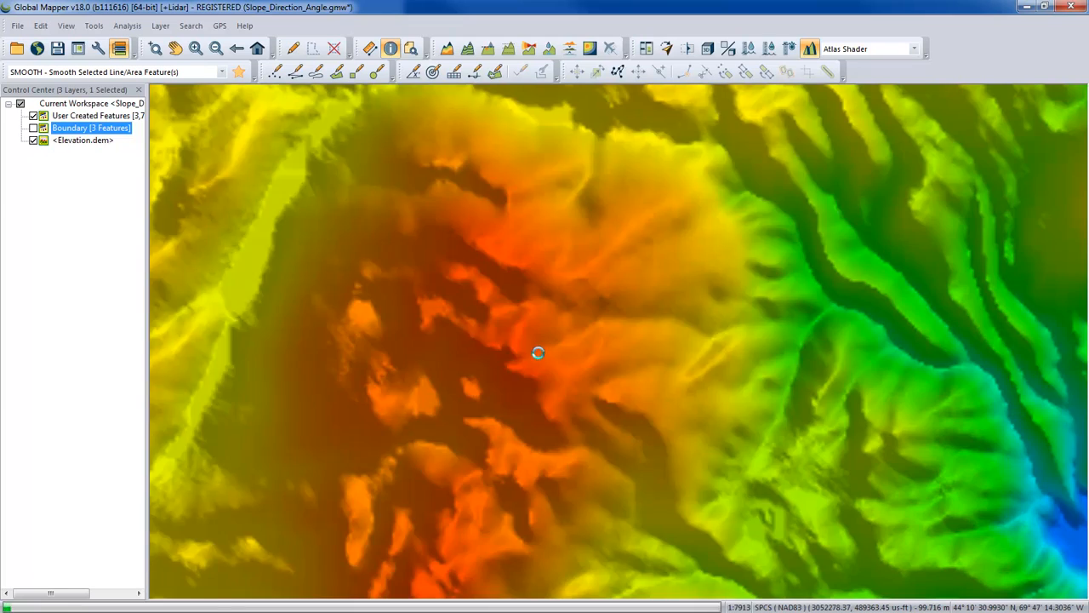
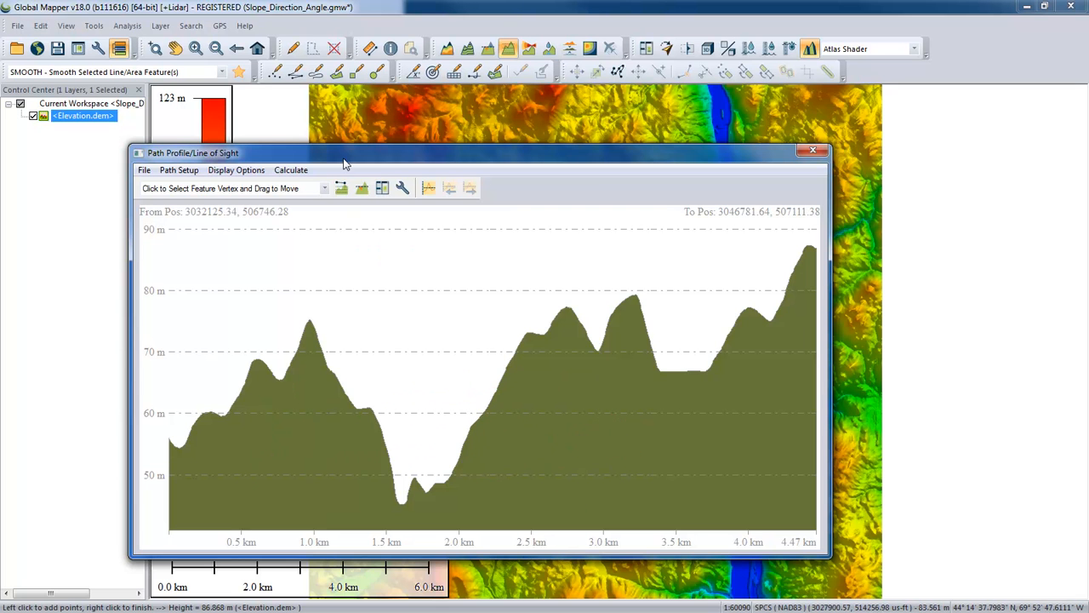
# - Compare the terrain path profile with its east-west line on the map, and close the profile
pyautogui.moveTo(345, 160); pyautogui.dragTo(385, 303)
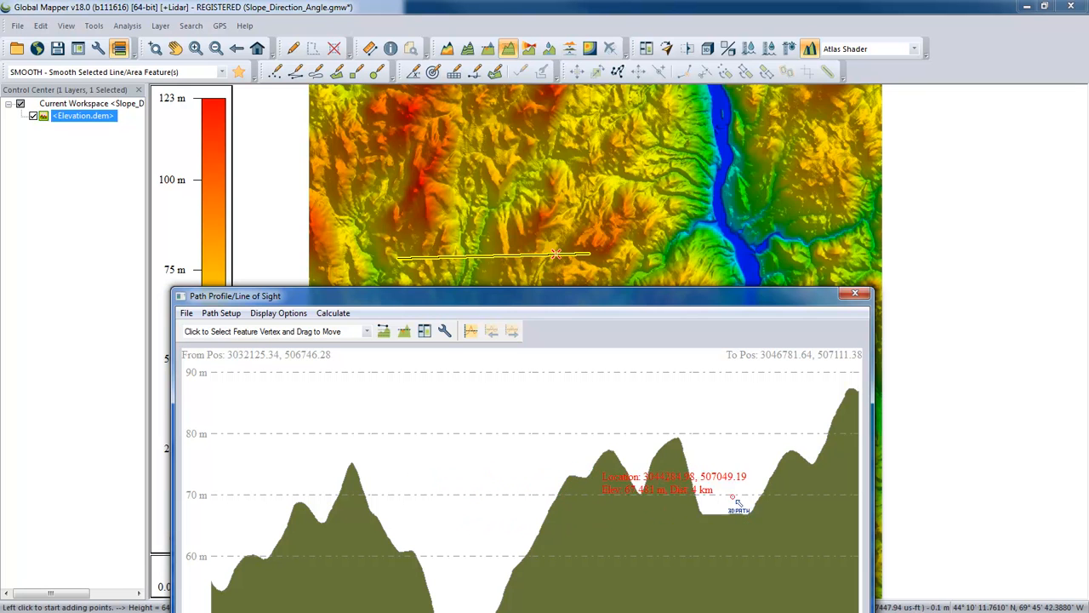
pyautogui.moveTo(616, 300); pyautogui.dragTo(648, 191)
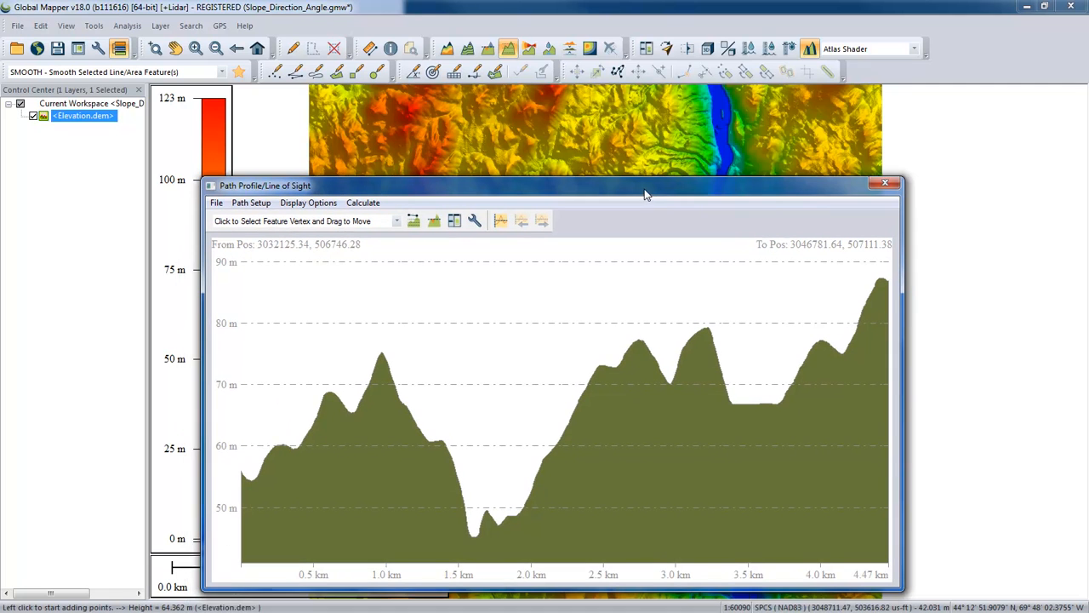
pyautogui.click(886, 185)
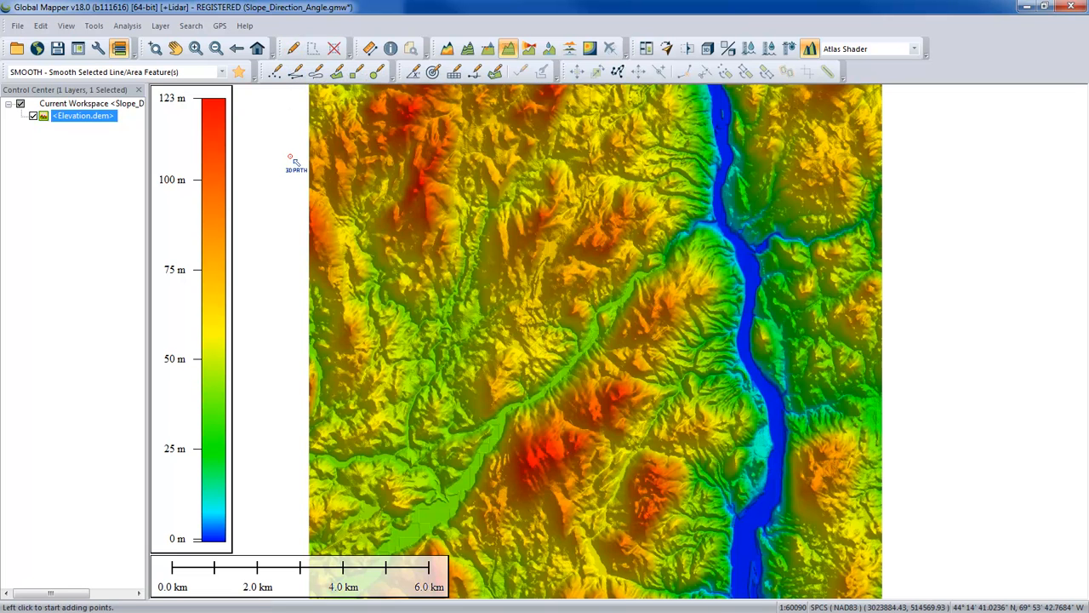
# - Draw a multi-vertex path profile line about 11.8 km long along the river from south to north and generate its profile
pyautogui.moveTo(677, 410); pyautogui.dragTo(621, 418)
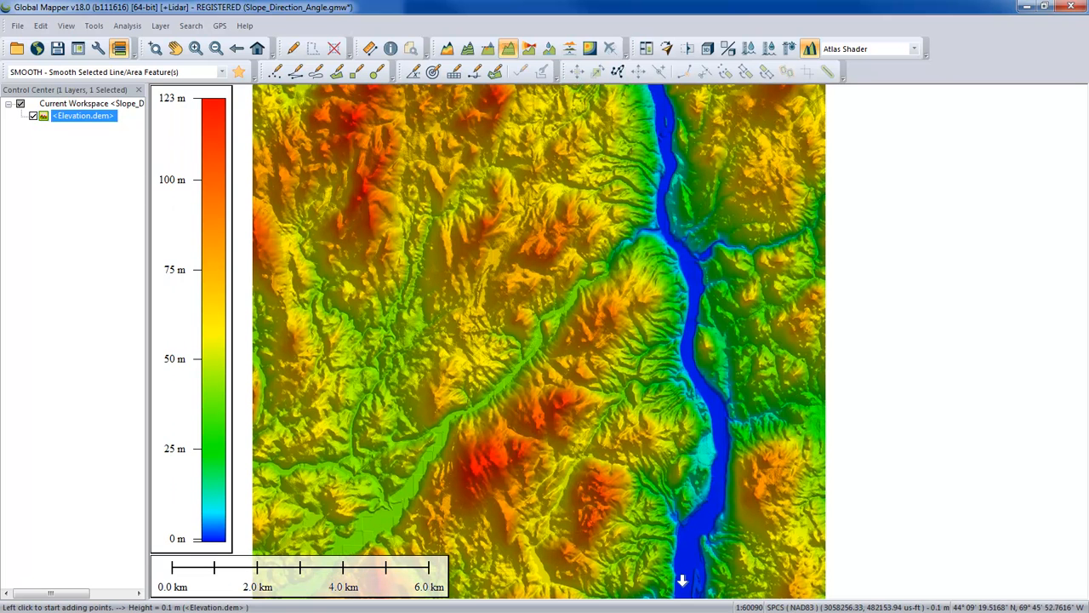
pyautogui.click(684, 569)
pyautogui.click(686, 541)
pyautogui.click(715, 497)
pyautogui.click(723, 417)
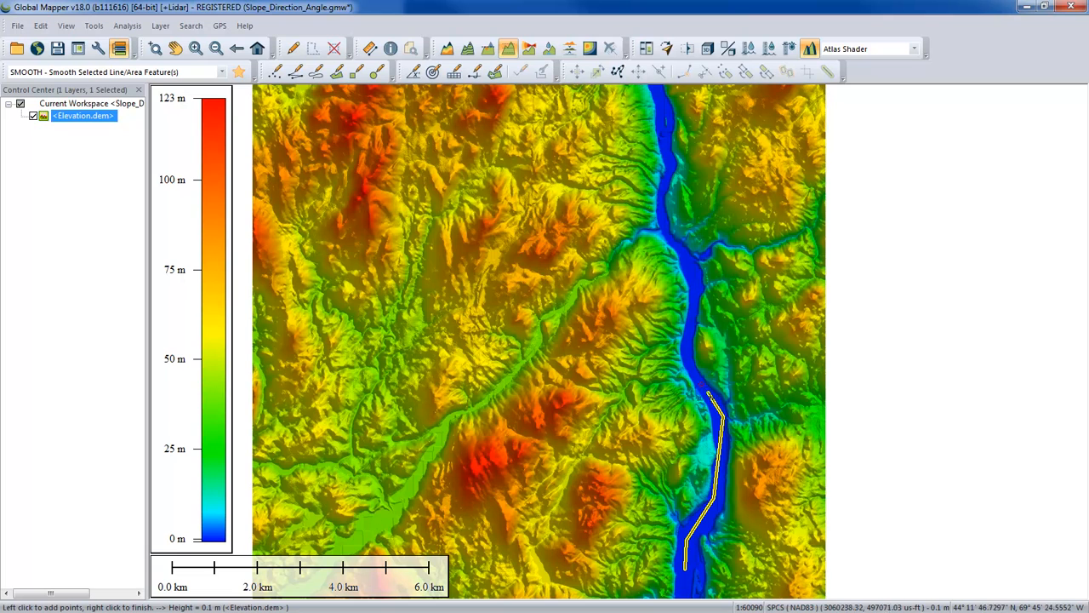
pyautogui.click(685, 347)
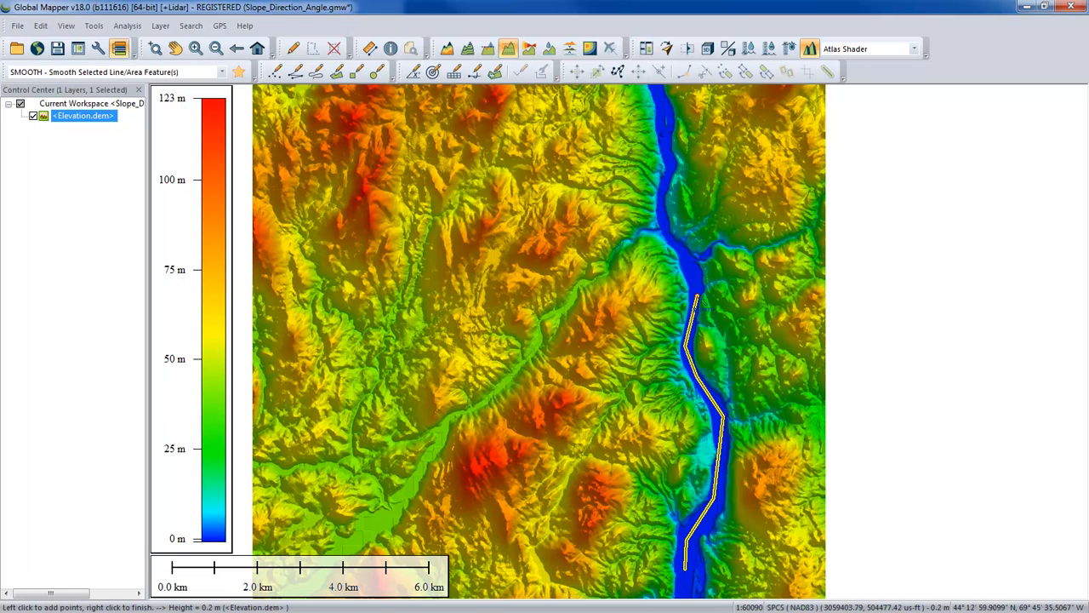
pyautogui.click(695, 294)
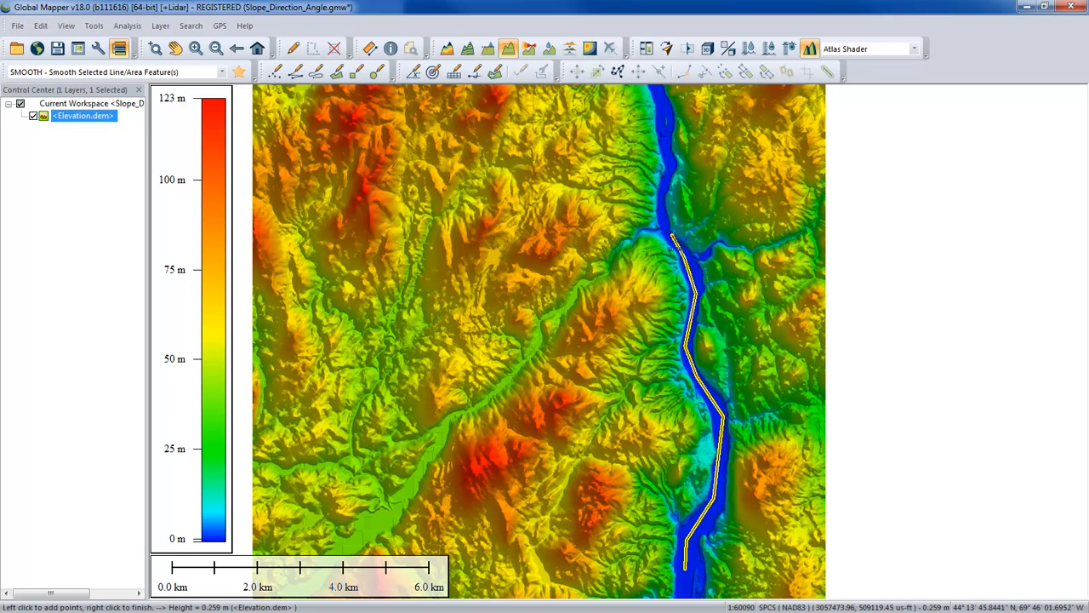
pyautogui.click(661, 213)
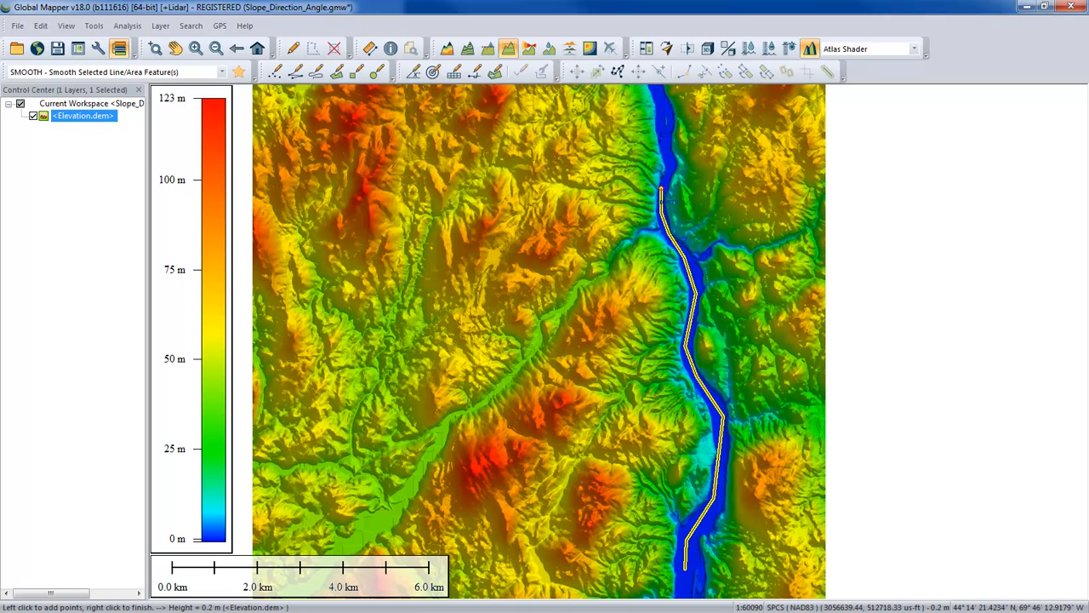
pyautogui.click(668, 159)
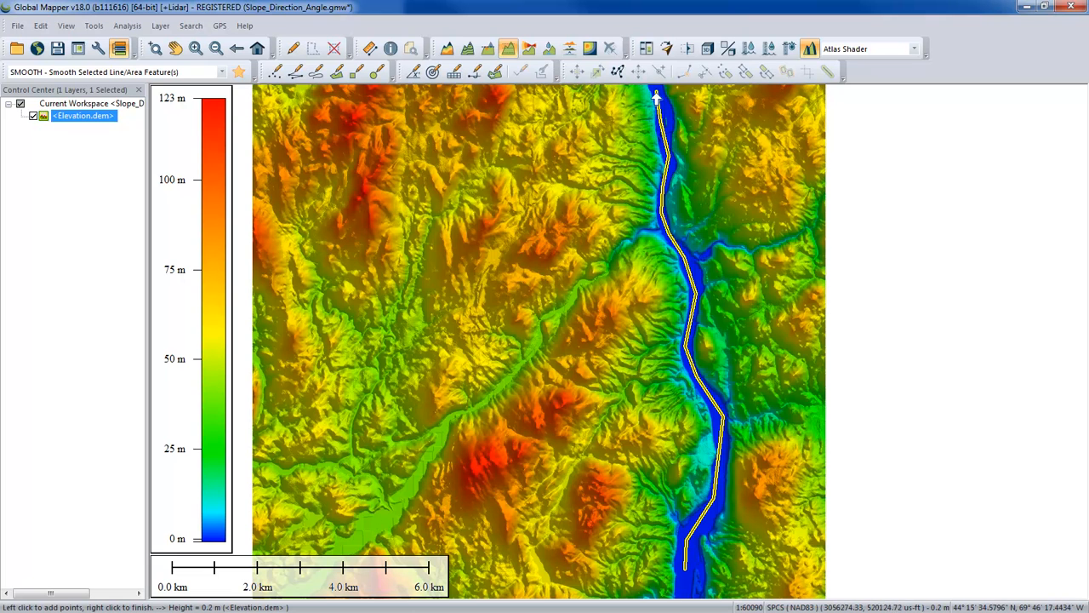
pyautogui.press('Up')
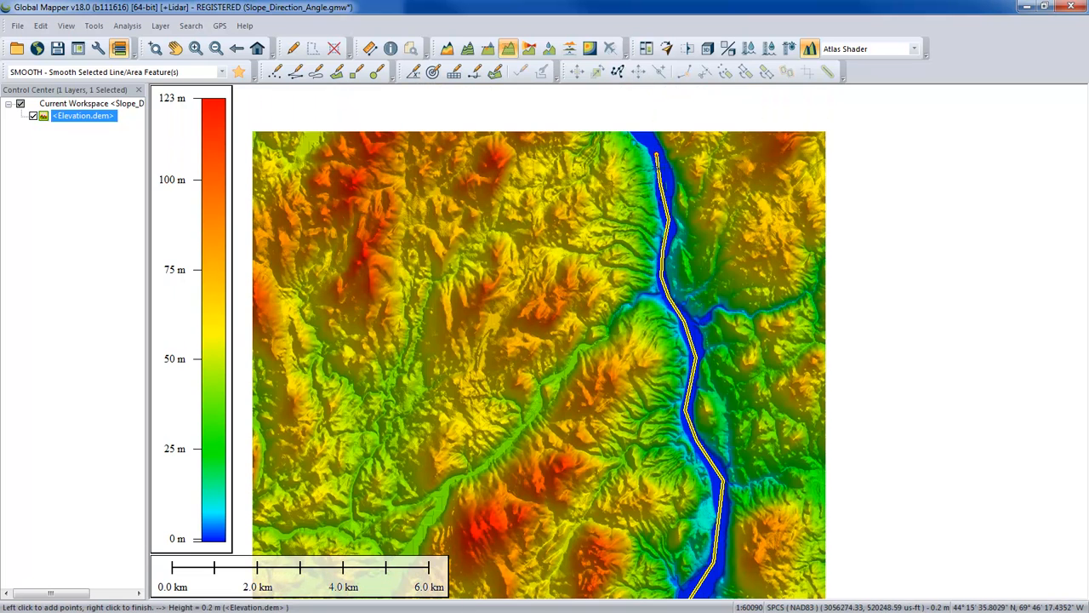
pyautogui.rightClick(656, 164)
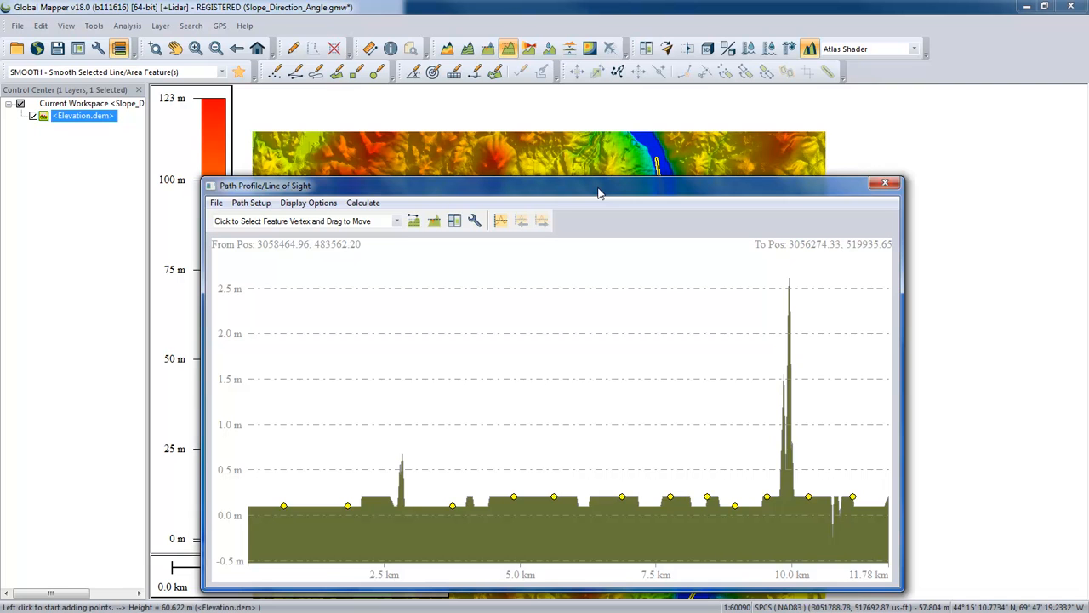
# - Enable the series of profiles perpendicular to the river path, sampling elevations at a fixed distance interval of 20 meters
pyautogui.moveTo(599, 192); pyautogui.dragTo(508, 186)
pyautogui.click(383, 214)
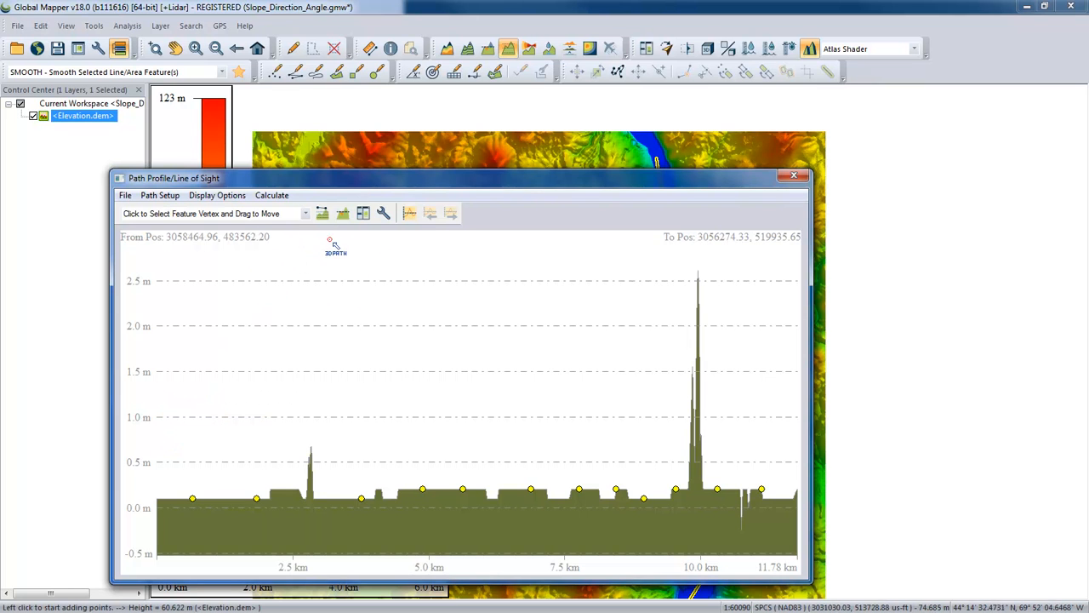
pyautogui.click(384, 214)
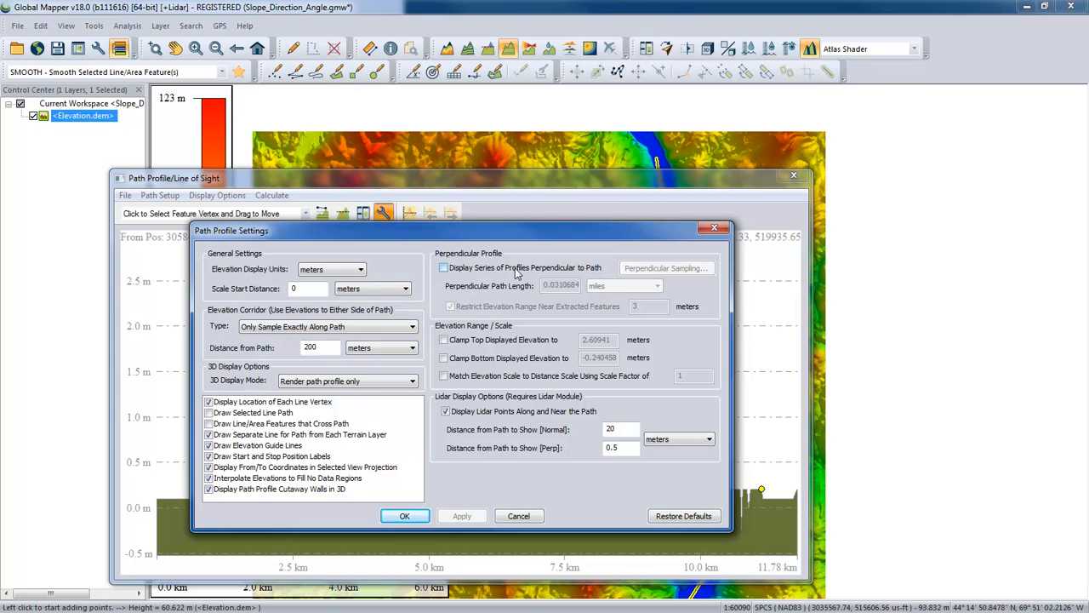
pyautogui.click(444, 268)
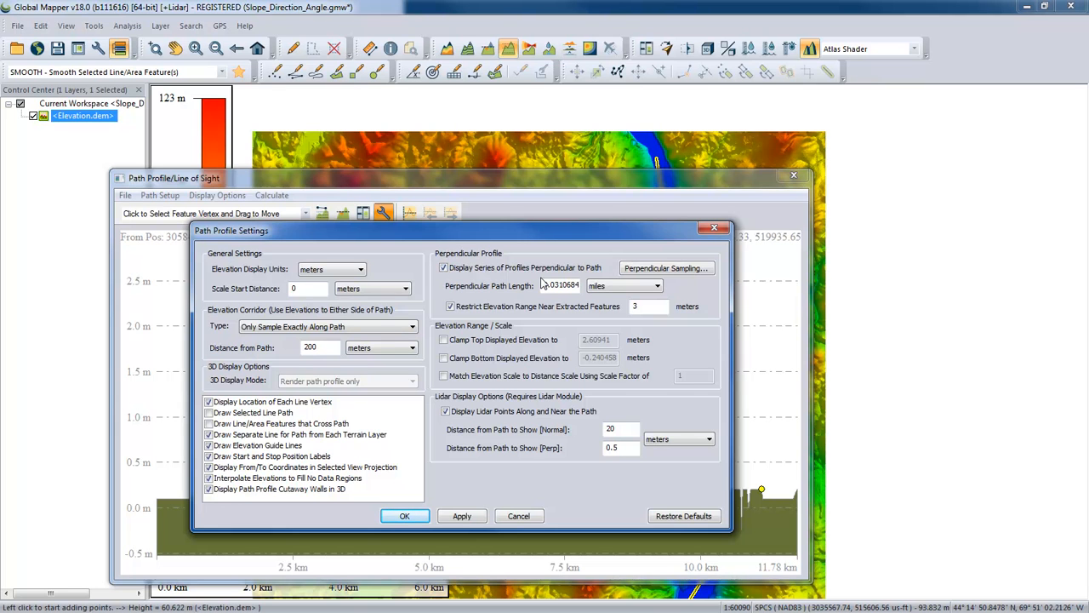
pyautogui.click(653, 269)
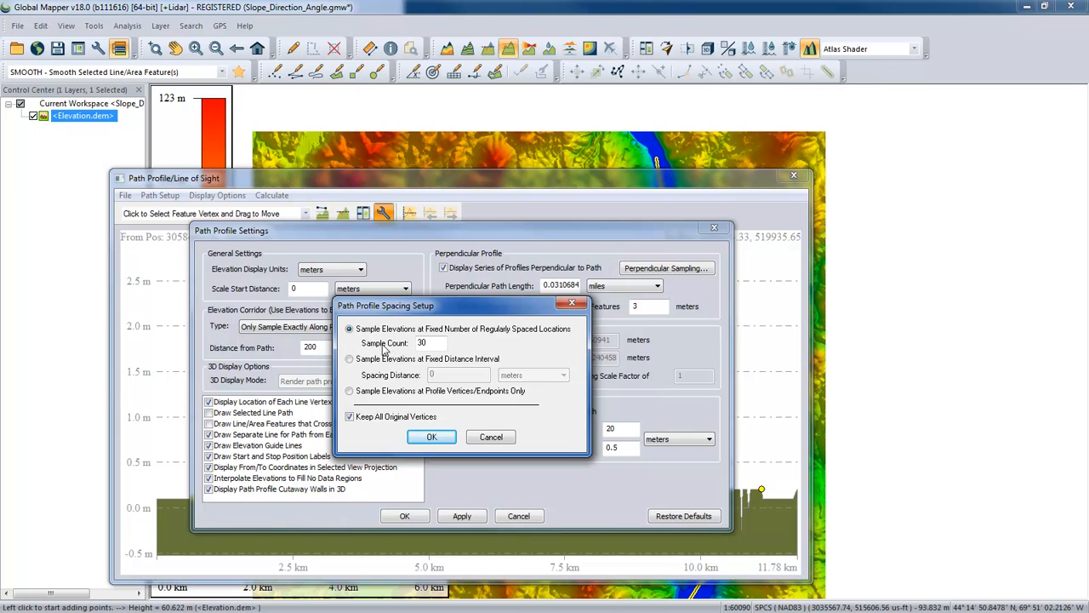
pyautogui.click(367, 361)
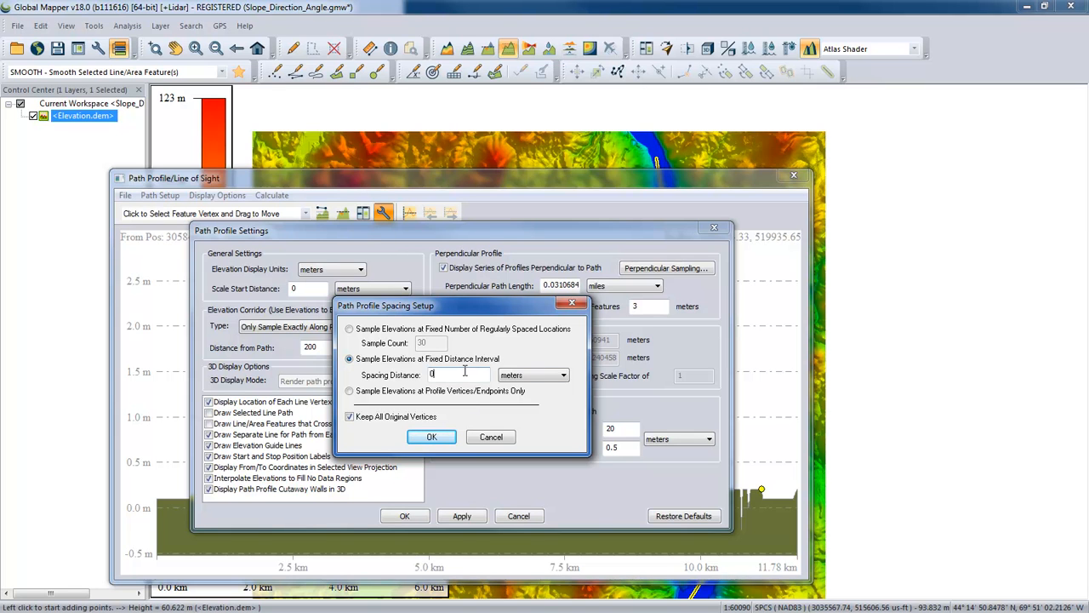
pyautogui.doubleClick(431, 372)
pyautogui.write('20')
pyautogui.click(431, 437)
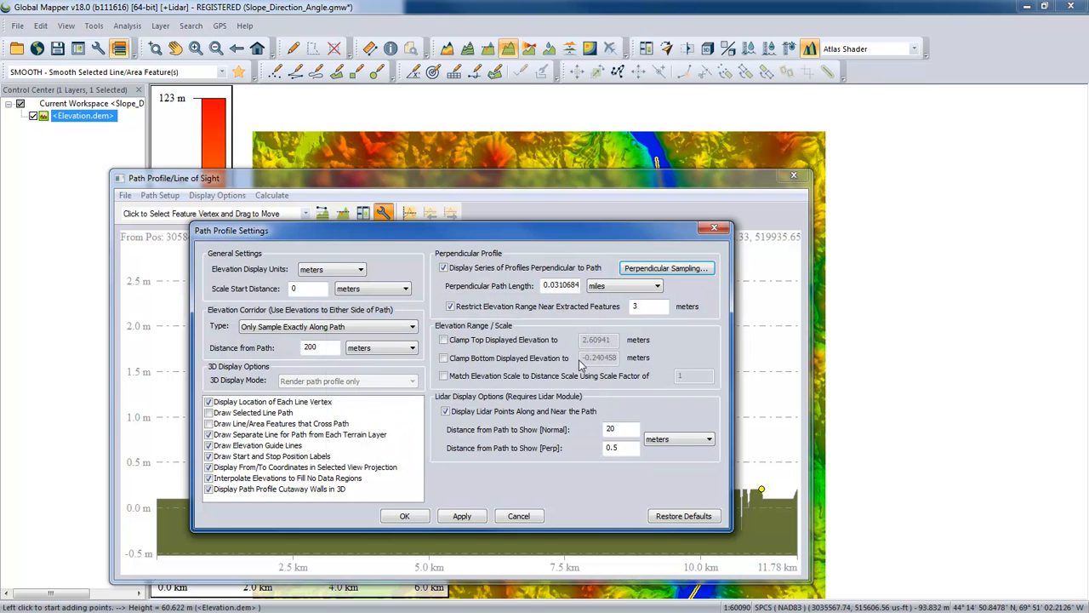
# - Set the perpendicular path length to 2 miles and apply the path profile settings
pyautogui.moveTo(487, 228); pyautogui.dragTo(401, 158)
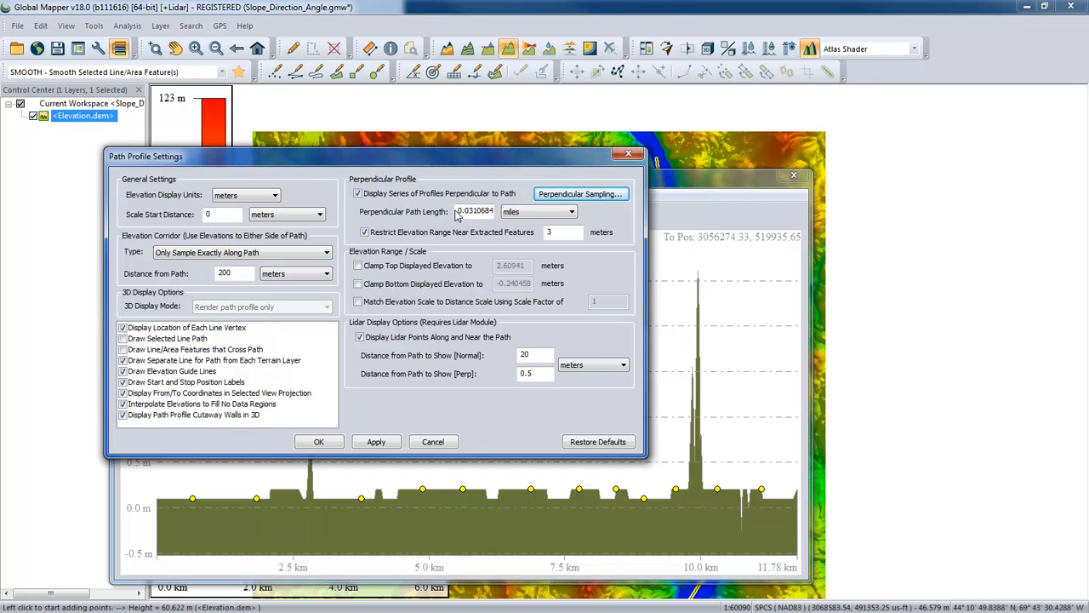
pyautogui.moveTo(458, 211); pyautogui.dragTo(517, 212)
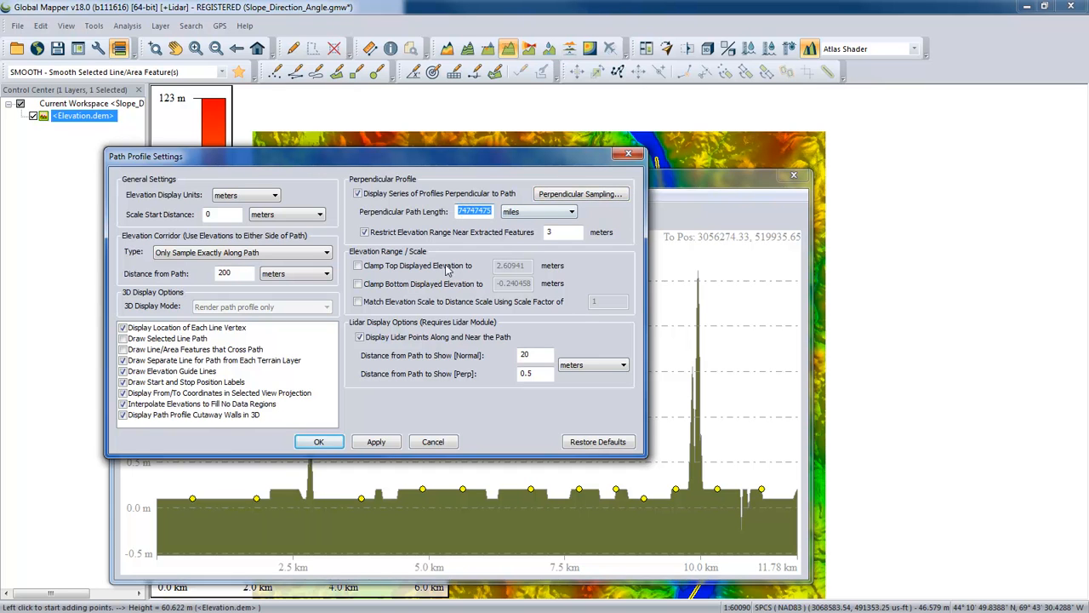
pyautogui.write('2')
pyautogui.click(378, 443)
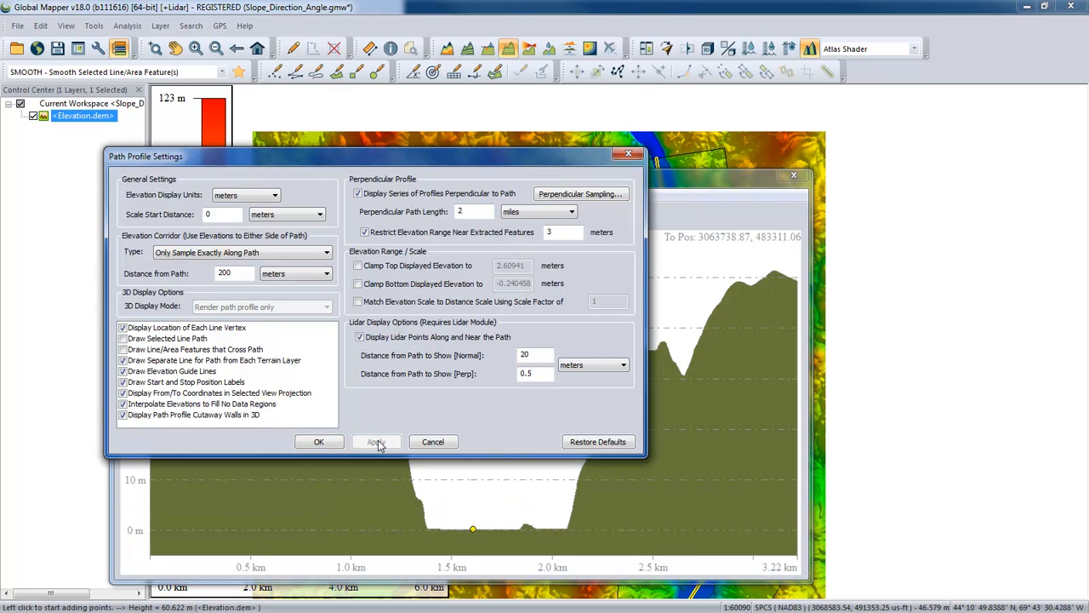
pyautogui.moveTo(356, 161); pyautogui.dragTo(283, 186)
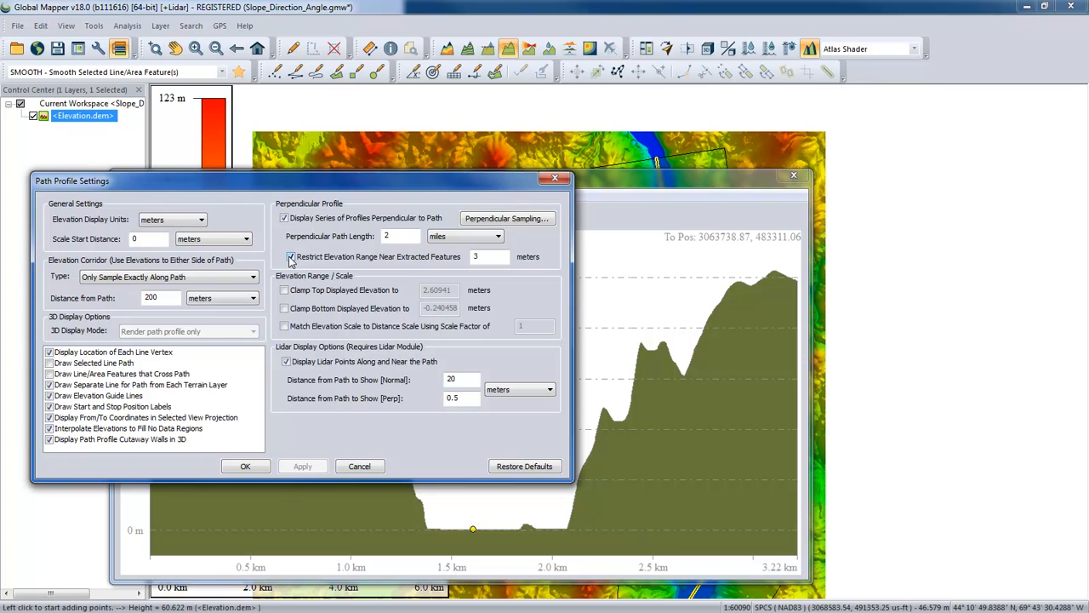
pyautogui.click(242, 467)
# - Step through the perpendicular profiles northward from the river's southern end, comparing each cross-section with its line on the map
pyautogui.moveTo(466, 189); pyautogui.dragTo(437, 104)
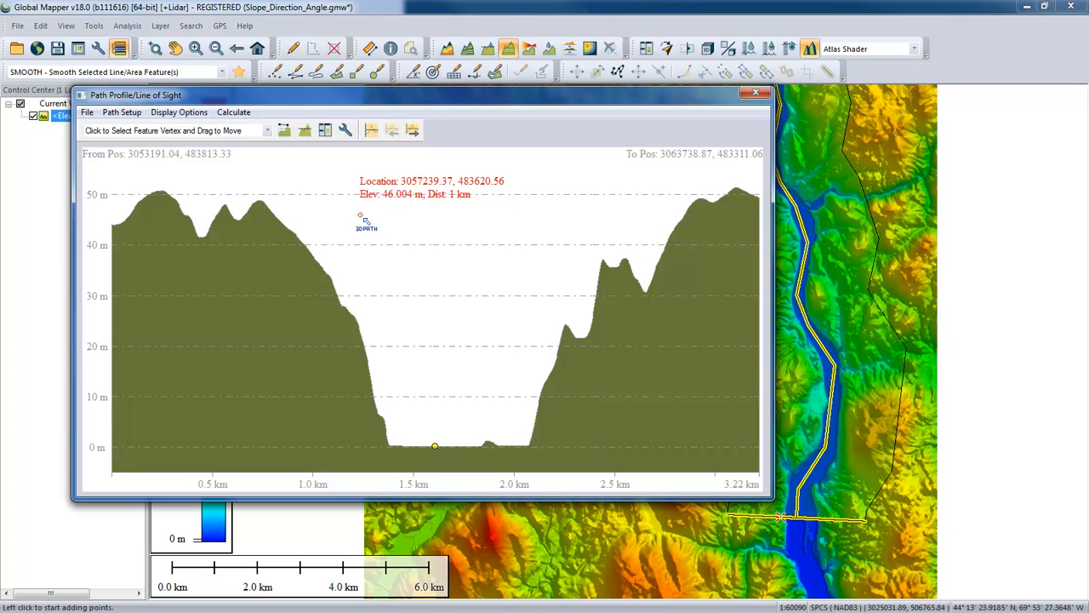
pyautogui.scroll(-1, 364, 217)
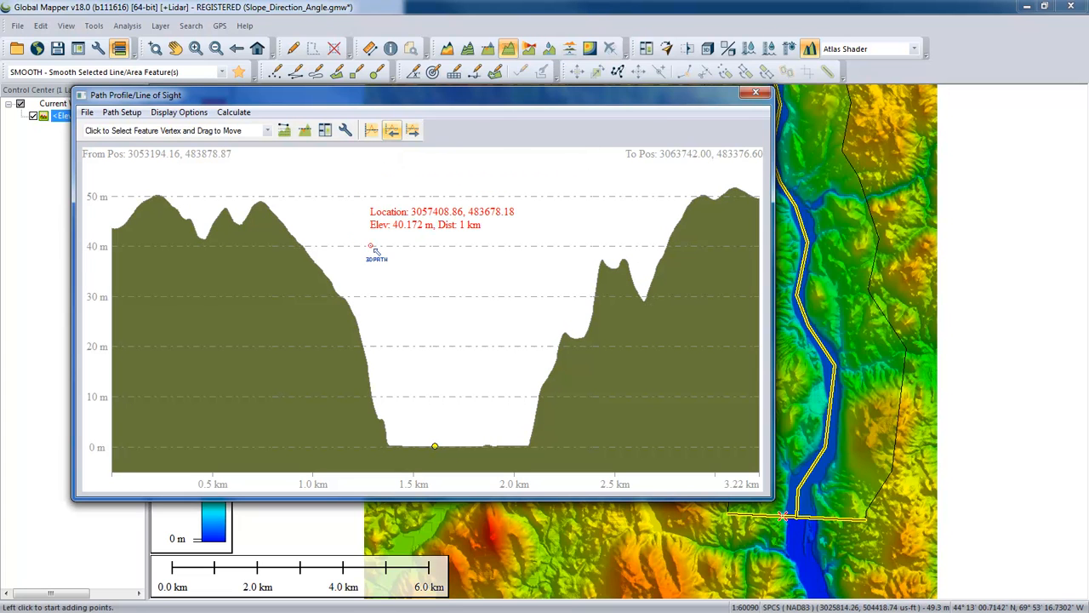
pyautogui.scroll(-5, 372, 249)
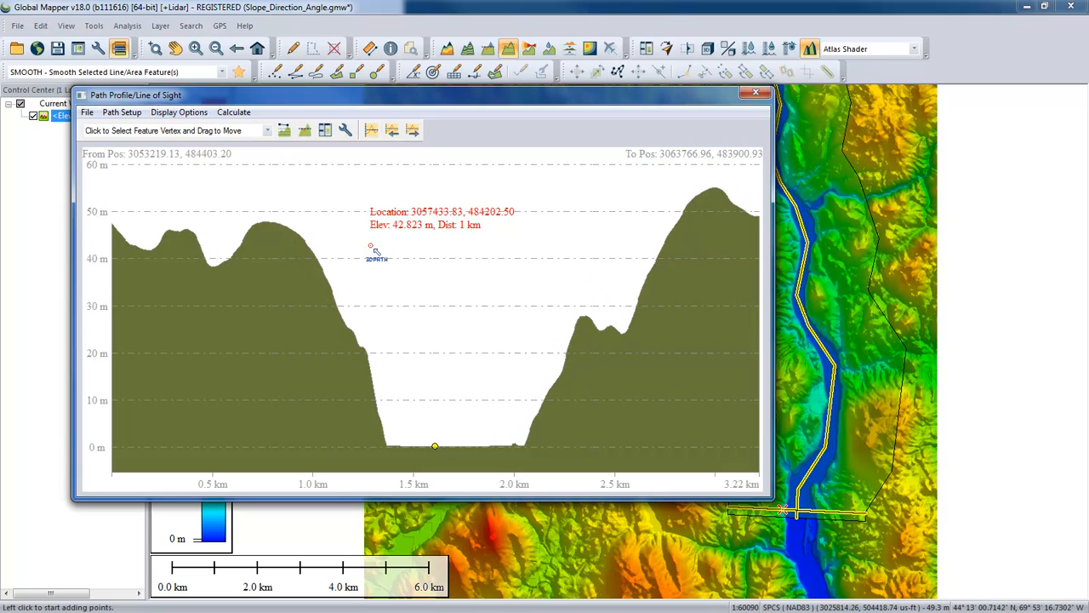
pyautogui.scroll(-5, 372, 249)
pyautogui.scroll(-5, 372, 249)
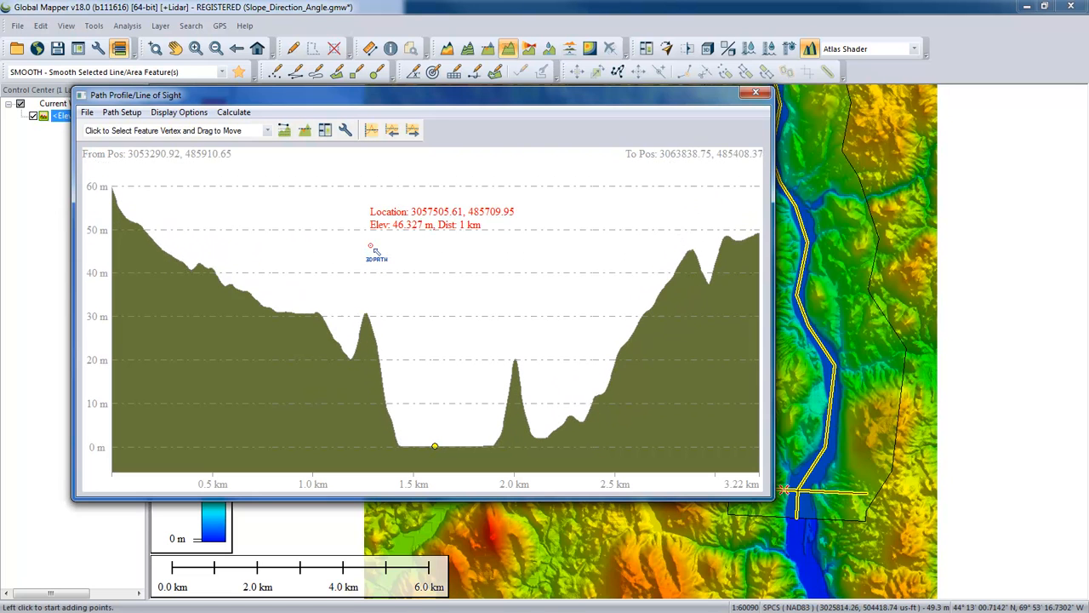
pyautogui.scroll(-5, 371, 250)
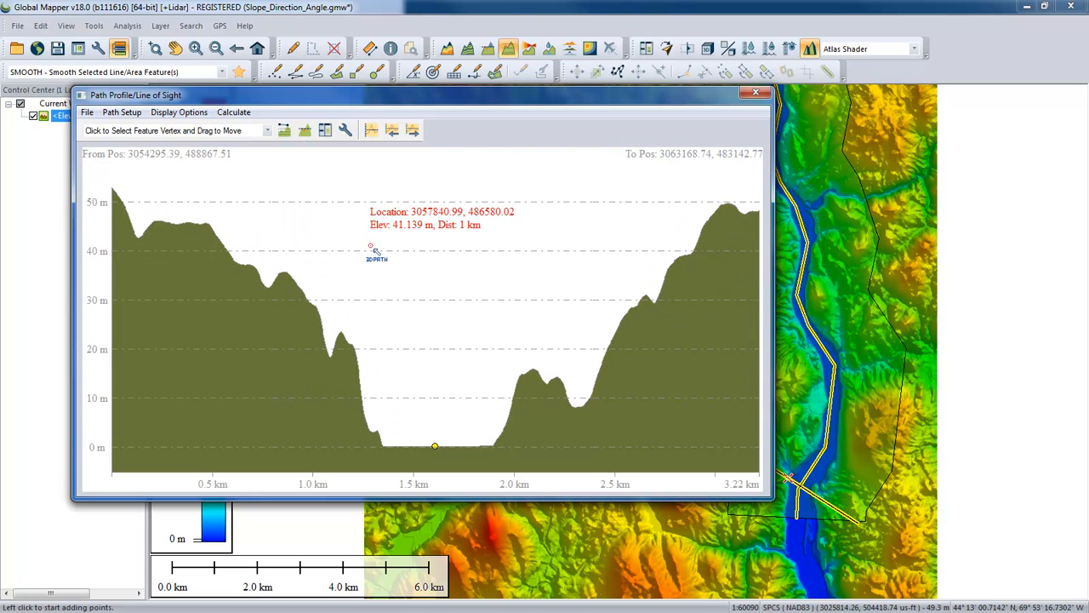
pyautogui.scroll(-5, 372, 250)
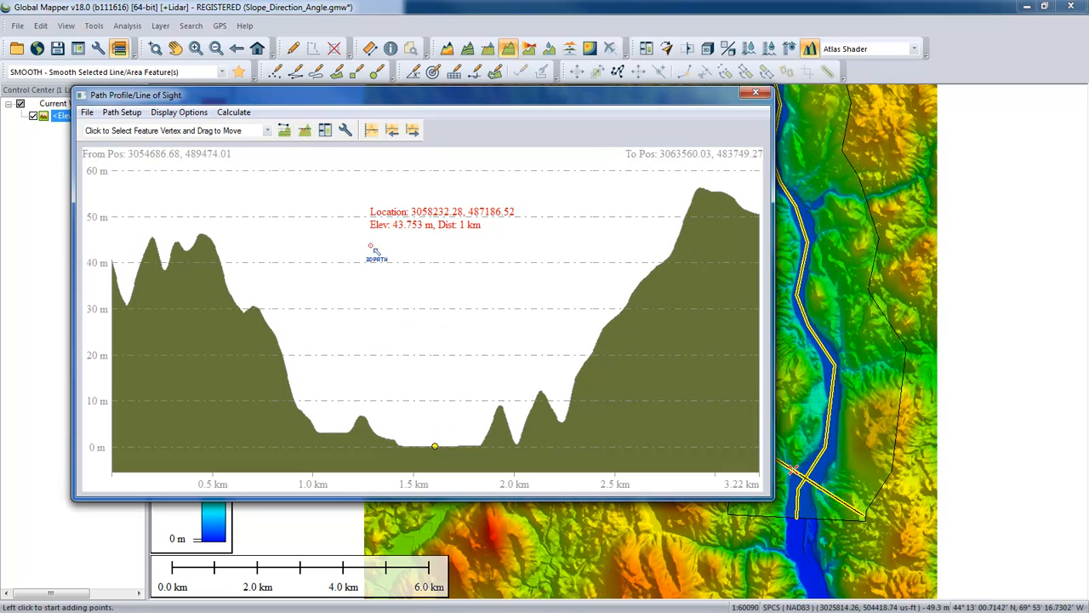
pyautogui.scroll(-5, 372, 249)
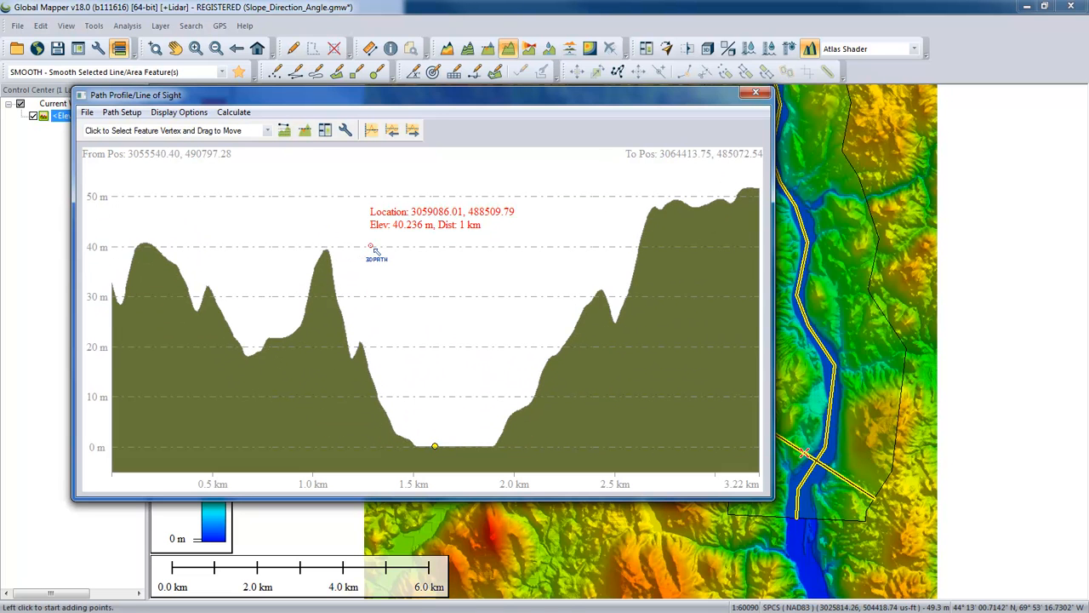
pyautogui.scroll(-5, 372, 249)
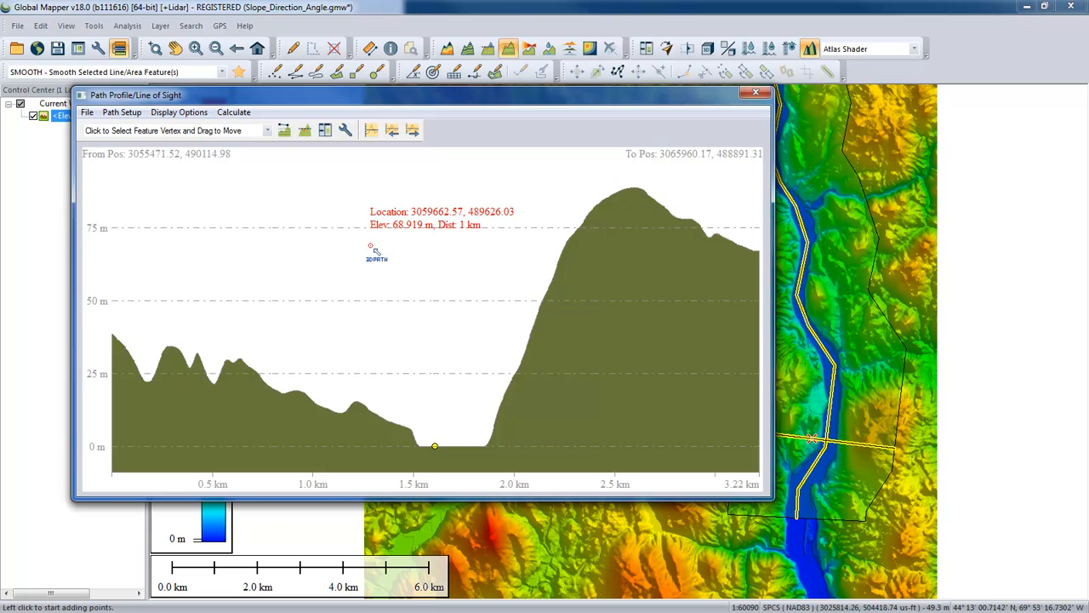
pyautogui.scroll(-5, 372, 250)
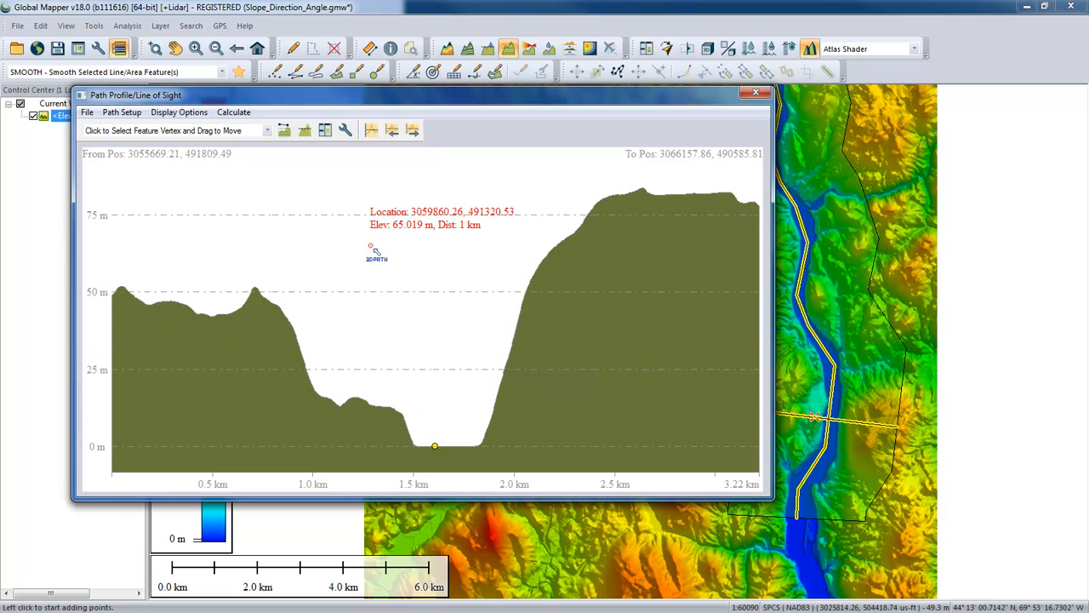
pyautogui.scroll(-5, 372, 249)
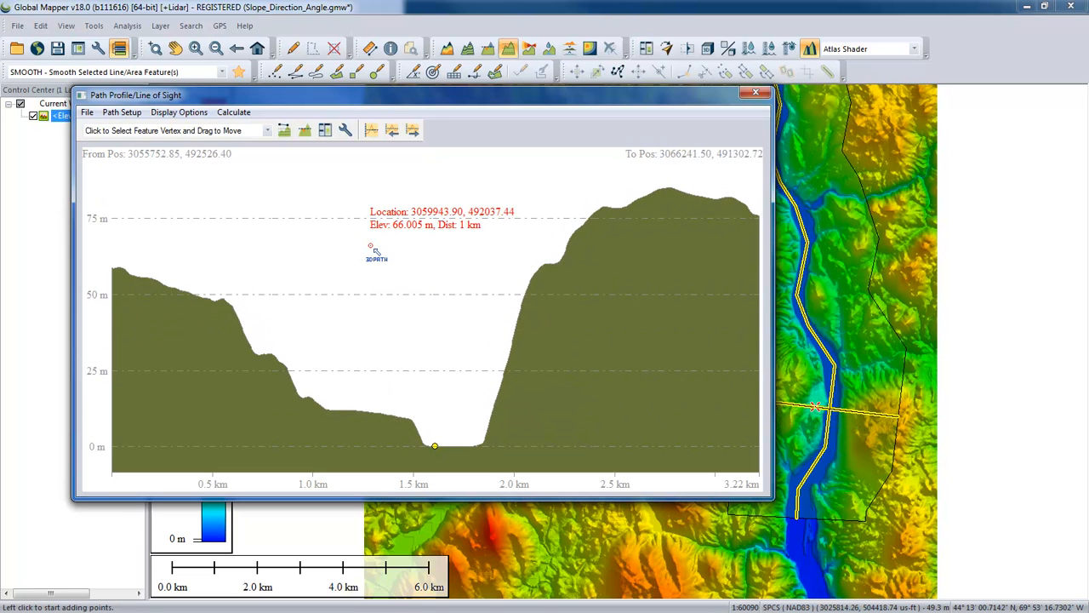
pyautogui.scroll(-1, 372, 250)
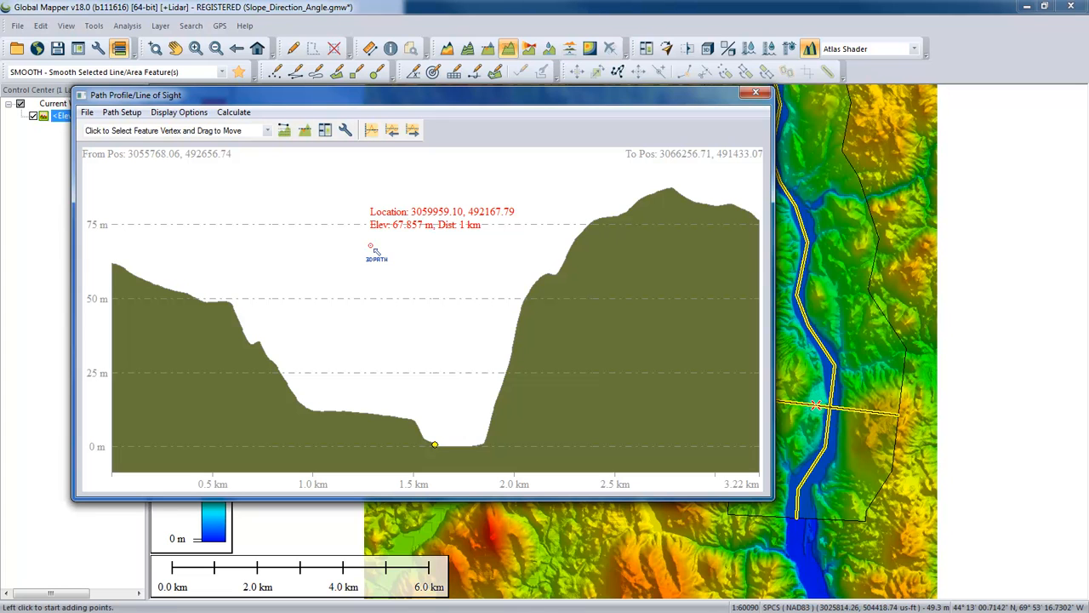
# - Clamp the displayed elevation range of the profiles to a top of 90 meters and a bottom of 0.1 meters
pyautogui.click(345, 130)
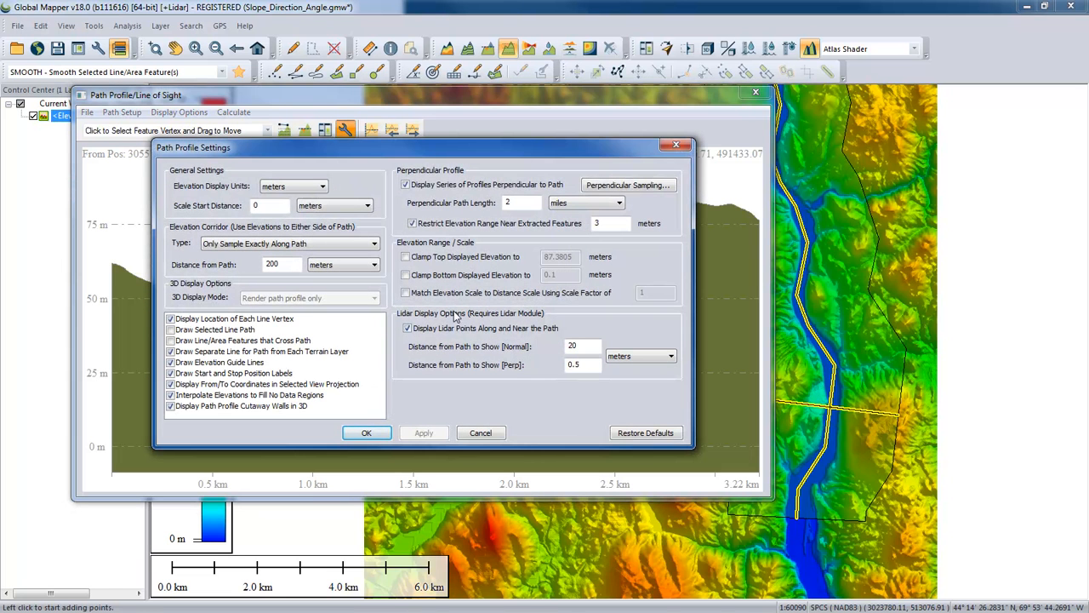
pyautogui.click(427, 257)
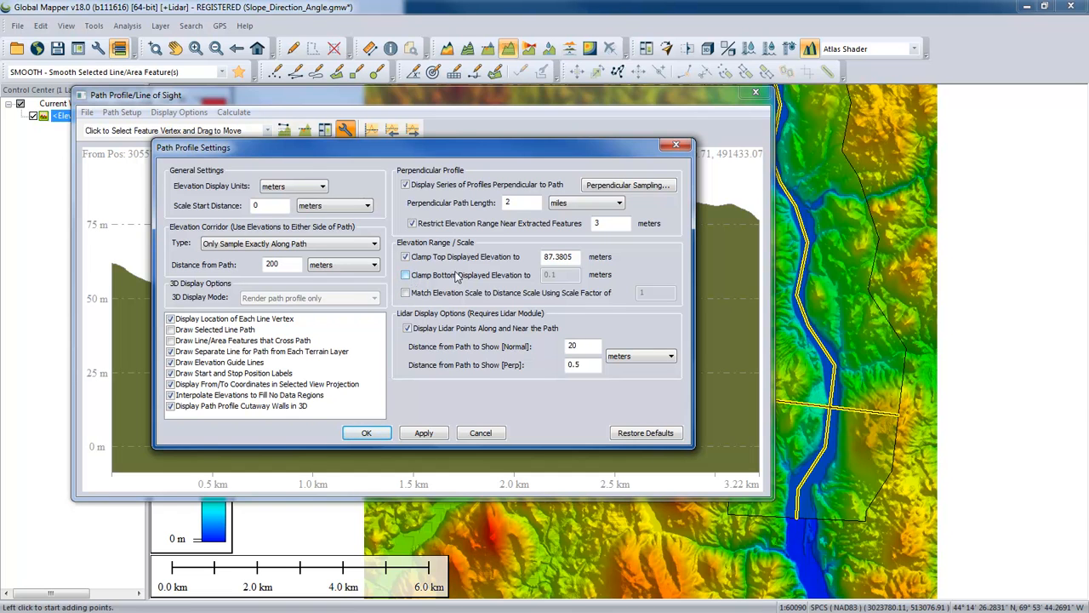
pyautogui.click(453, 276)
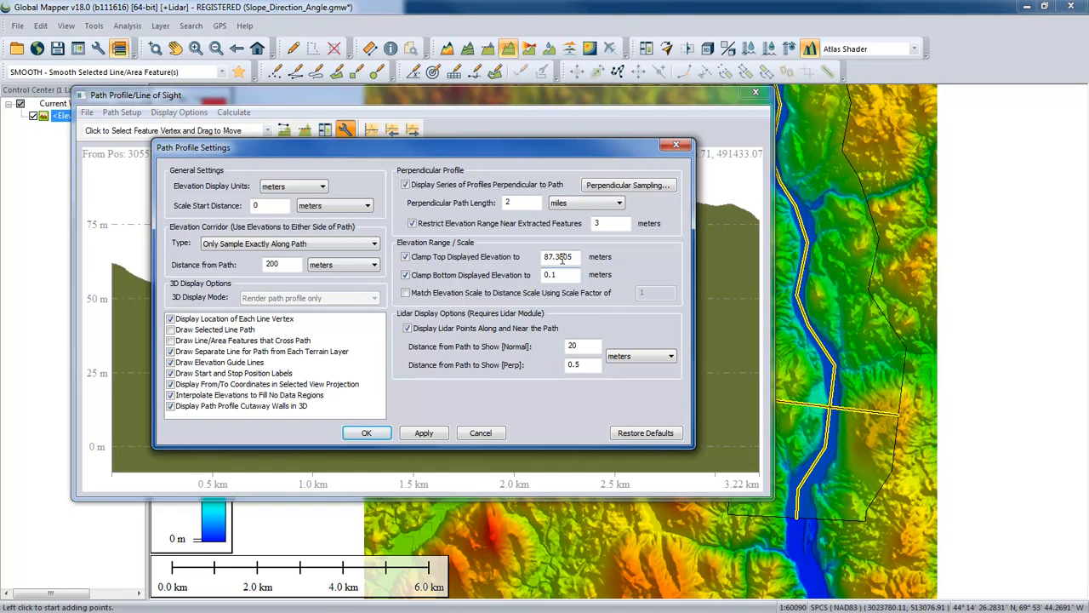
pyautogui.moveTo(576, 257); pyautogui.dragTo(523, 254)
pyautogui.write('90')
pyautogui.click(366, 432)
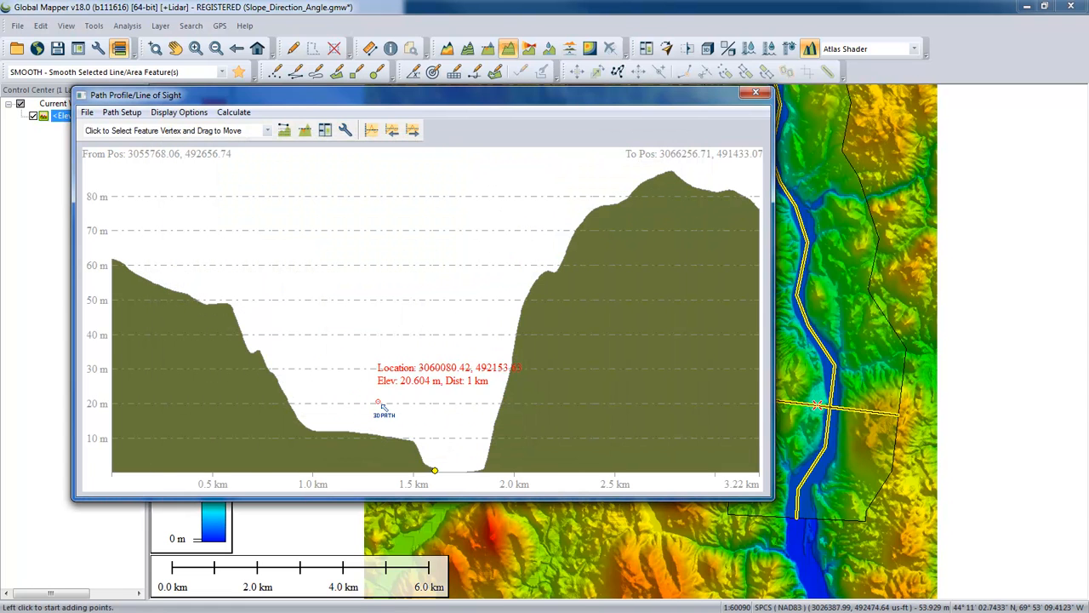
# - Advance through the perpendicular profiles farther north along the river, comparing the valley cross-sections on the fixed elevation scale
pyautogui.press('Right')
pyautogui.press('Right')
pyautogui.press('Right')
pyautogui.press('Right')
pyautogui.press('Right')
pyautogui.press('Right')
pyautogui.press('Right')
pyautogui.press('Right')
pyautogui.press('Right')
pyautogui.press('Right')
pyautogui.press('Right')
pyautogui.press('Right')
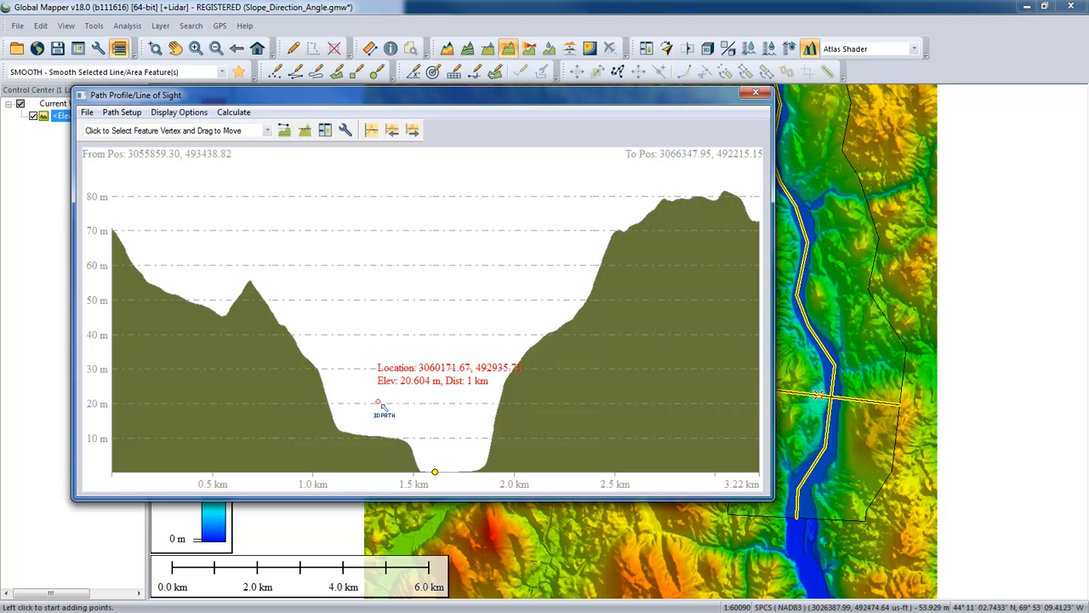
pyautogui.press('Right')
pyautogui.press('Right')
pyautogui.press('Right')
pyautogui.press('Right')
pyautogui.press('Right')
pyautogui.press('Right')
pyautogui.press('Right')
pyautogui.press('Right')
pyautogui.press('Right')
pyautogui.press('Right')
pyautogui.press('Right')
pyautogui.press('Right')
pyautogui.press('Right')
pyautogui.press('Right')
pyautogui.press('Right')
pyautogui.press('Right')
pyautogui.press('Right')
pyautogui.press('Right')
pyautogui.press('Right')
pyautogui.press('Right')
pyautogui.press('Right')
pyautogui.press('Right')
pyautogui.press('Right')
pyautogui.press('Right')
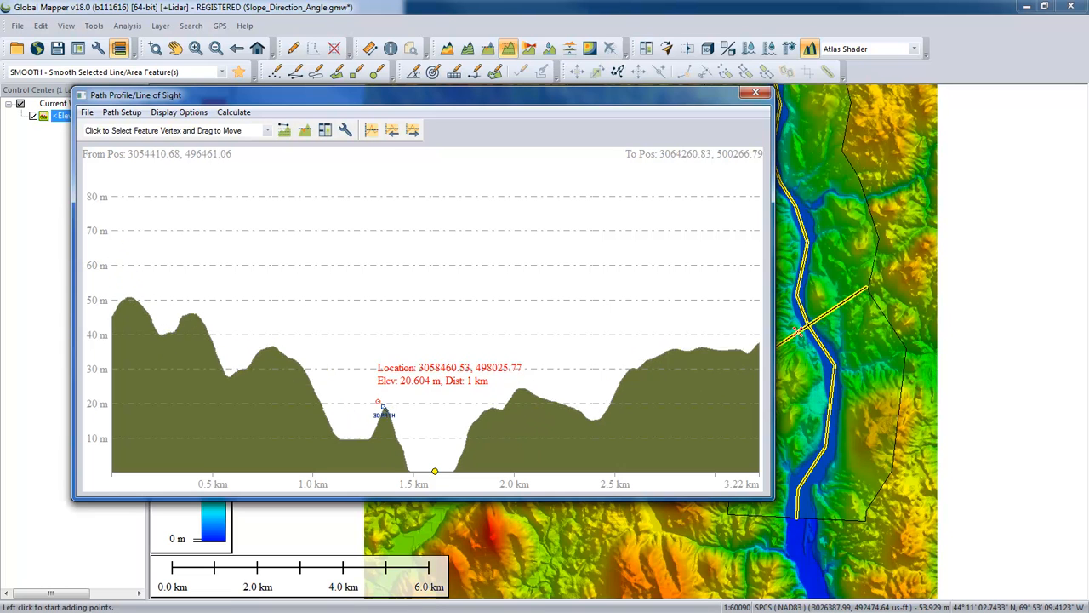
pyautogui.press('Right')
pyautogui.press('Right')
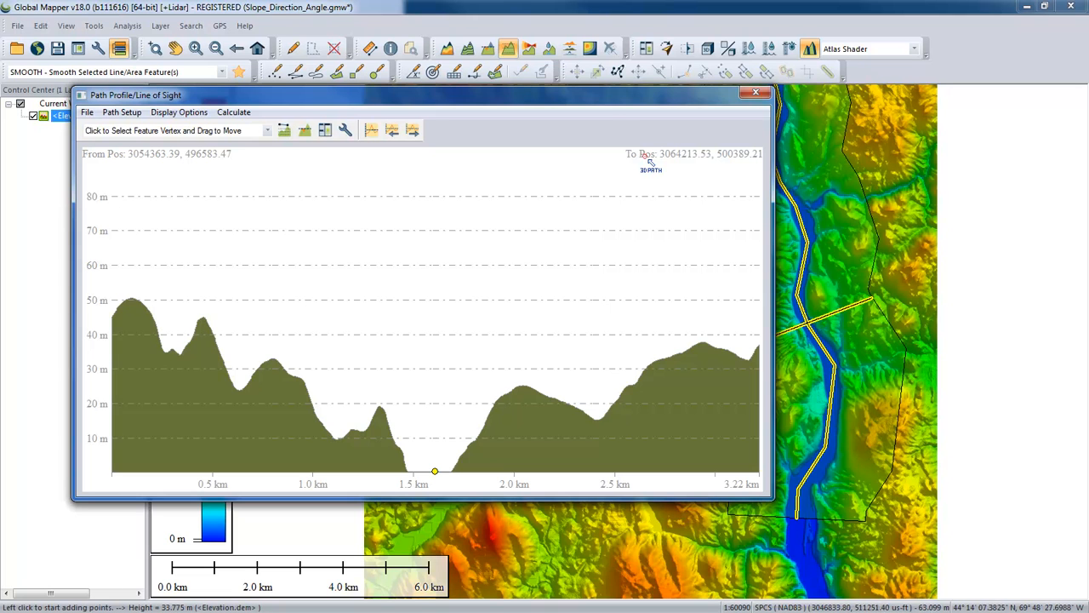
pyautogui.moveTo(610, 106); pyautogui.dragTo(584, 108)
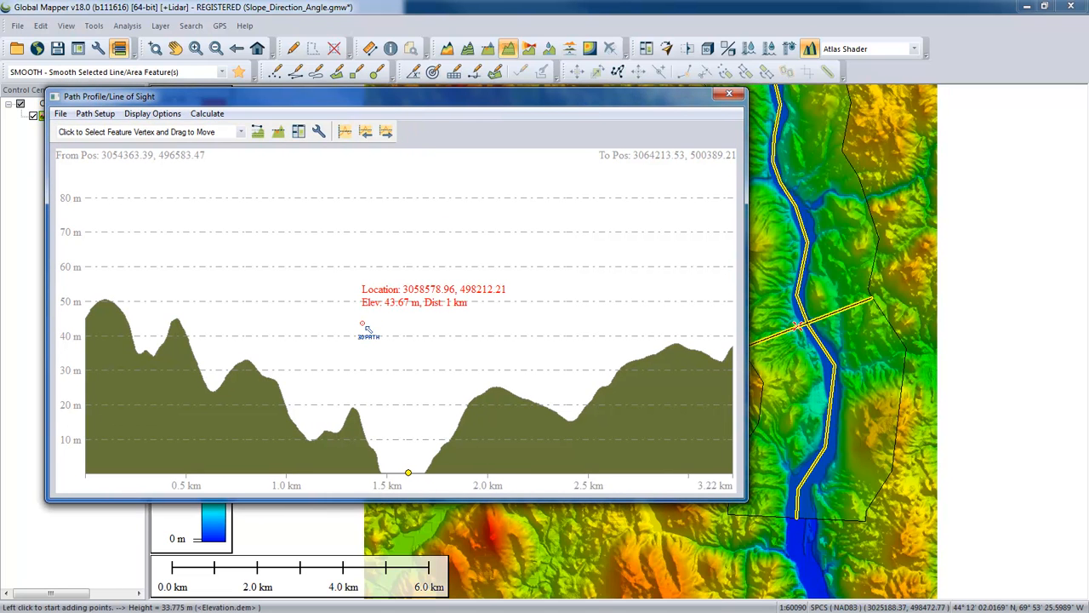
pyautogui.scroll(16, 368, 330)
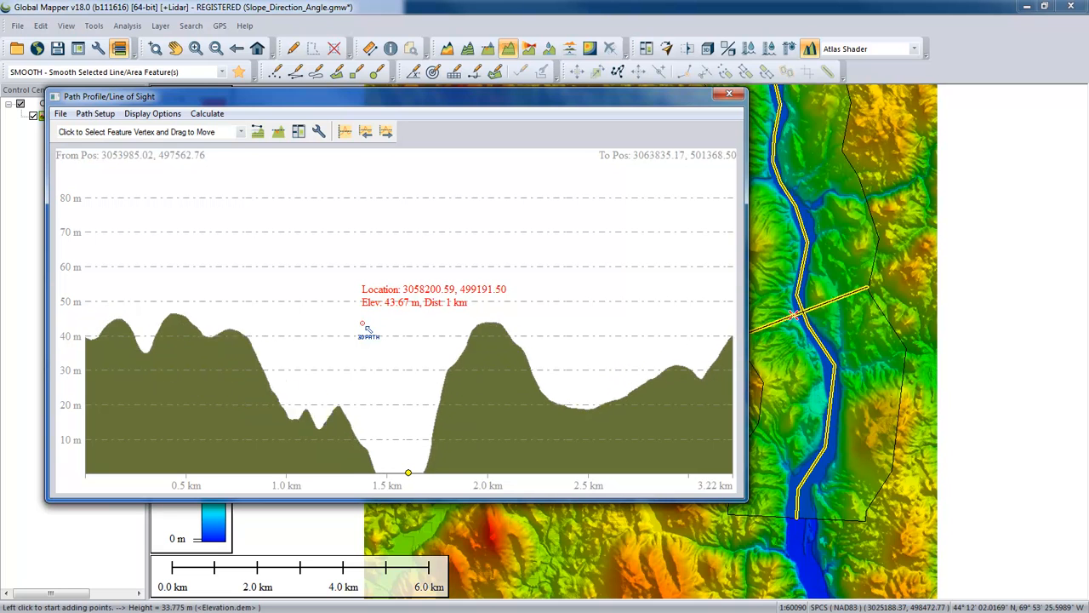
pyautogui.scroll(8, 369, 329)
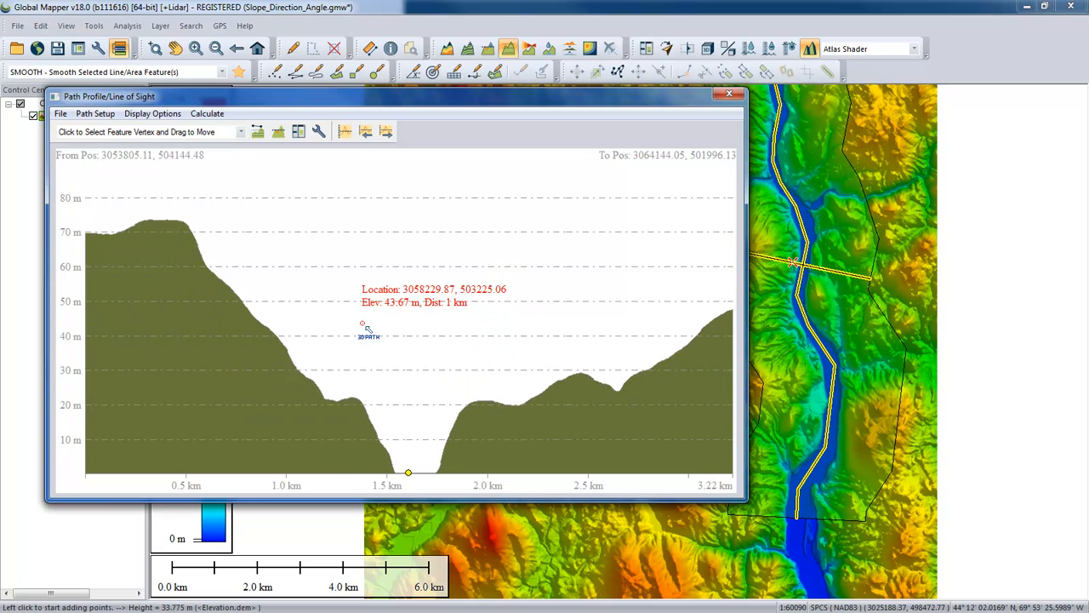
pyautogui.scroll(8, 365, 329)
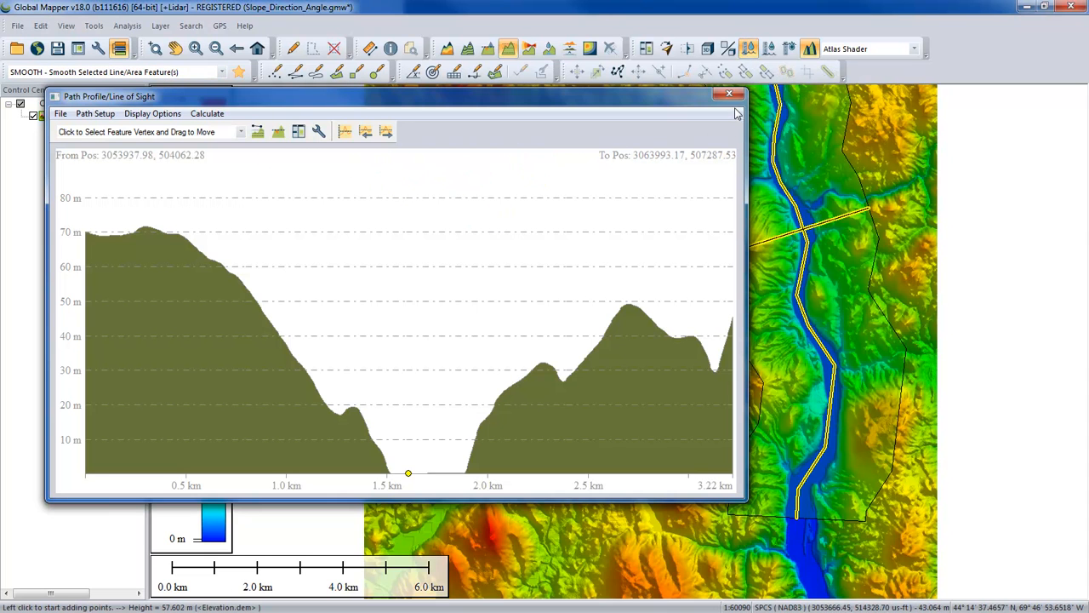
# - Review the perpendicular profile and elevation range options in the path profile settings, and close them without changes
pyautogui.moveTo(369, 245)
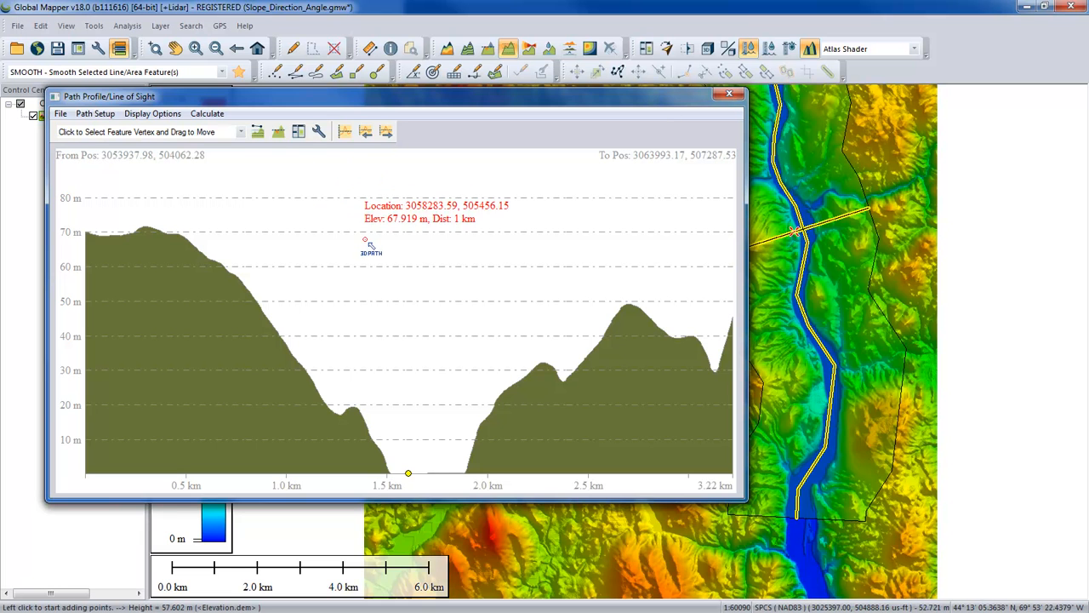
pyautogui.click(319, 133)
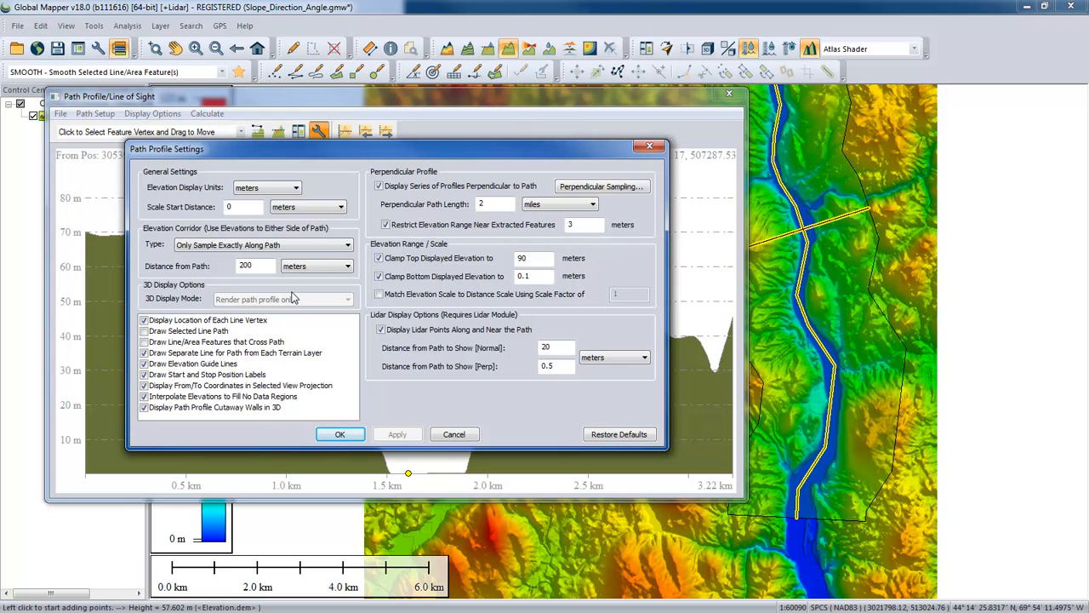
pyautogui.click(339, 434)
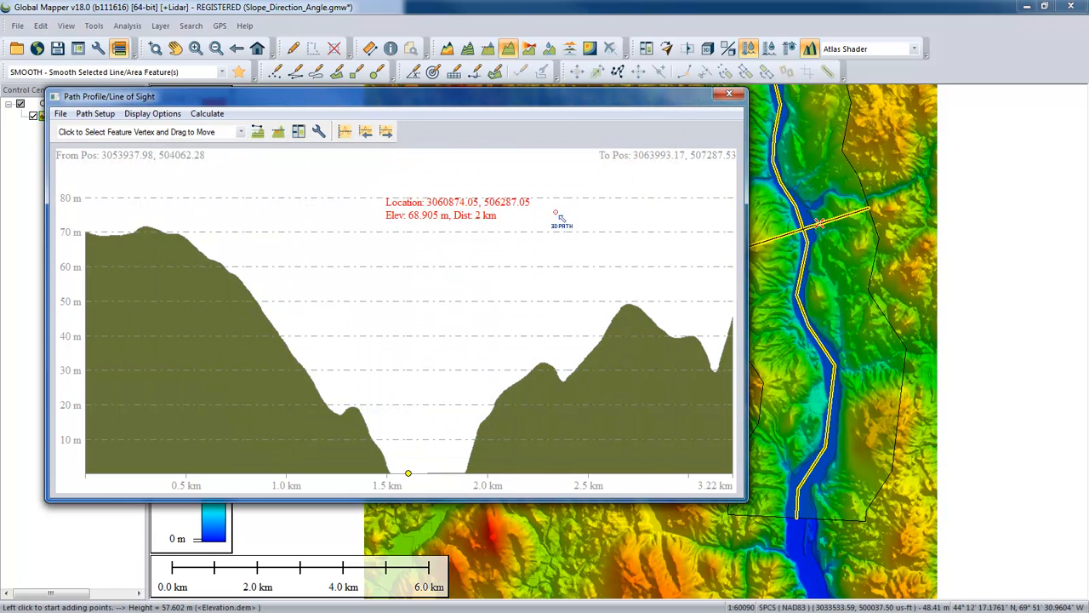
# - Raise the displayed water surface level to about 37 m and show the last path profile again
pyautogui.click(788, 50)
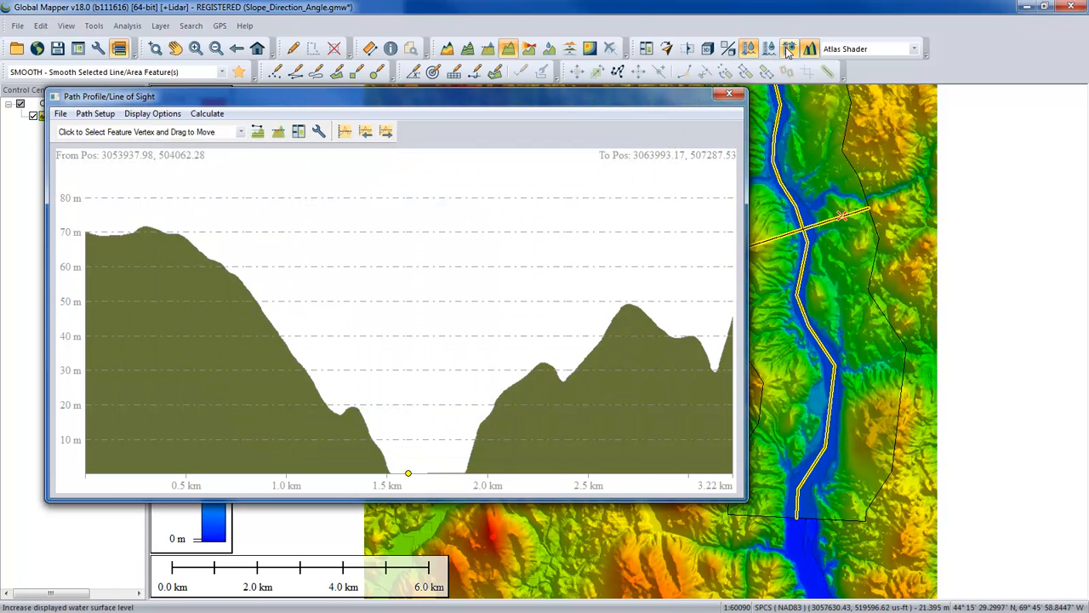
pyautogui.click(788, 49)
pyautogui.click(789, 50)
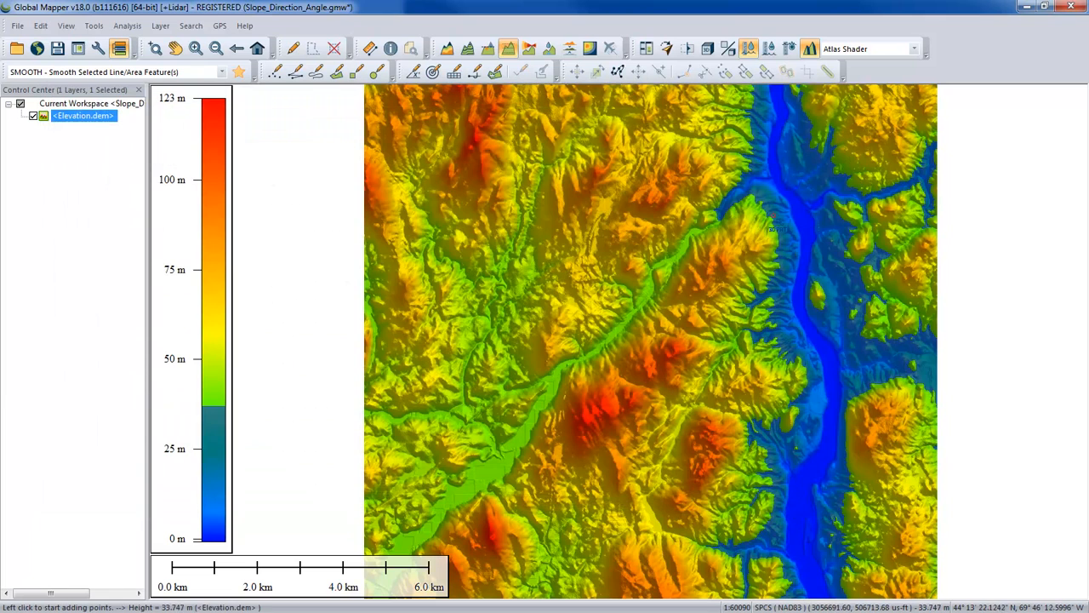
pyautogui.rightClick(773, 227)
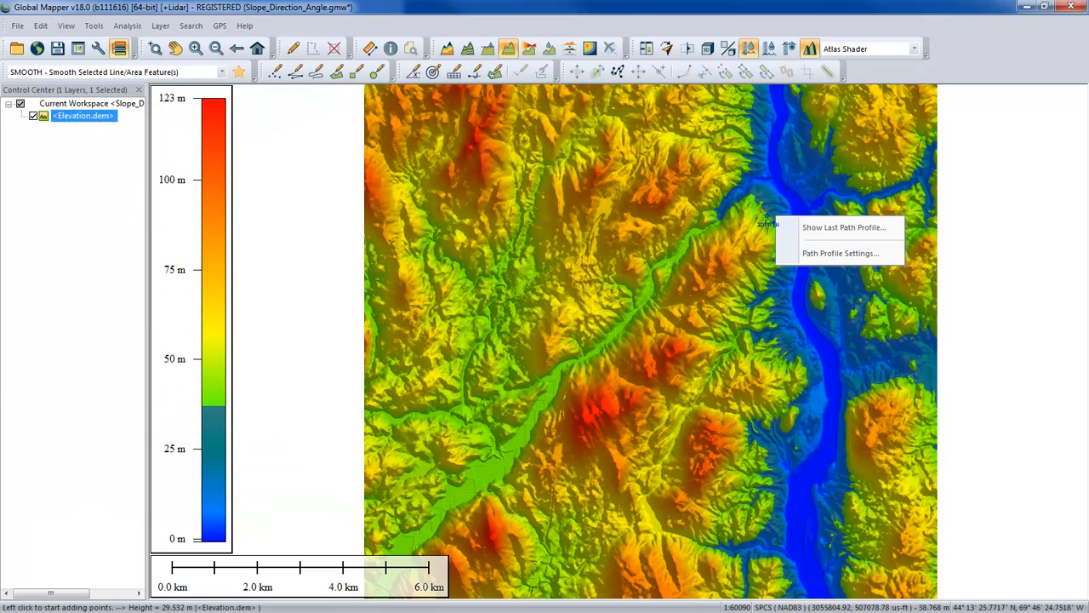
pyautogui.click(830, 228)
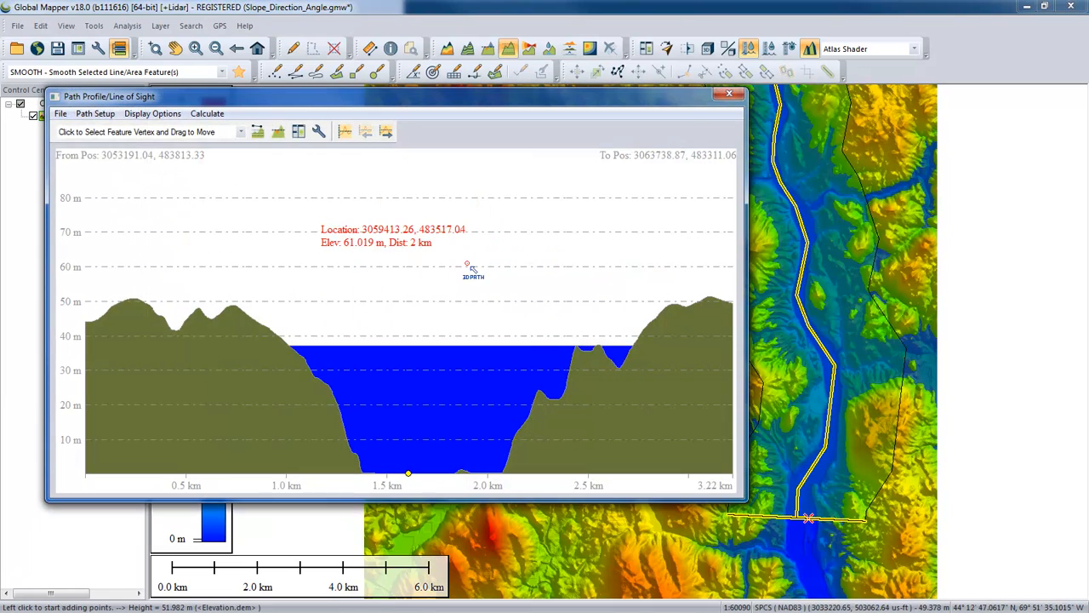
# - Step through the perpendicular profiles northward from the river's southern end, examining how the raised water fills each valley cross-section
pyautogui.press('Right')
pyautogui.press('Right')
pyautogui.press('Right')
pyautogui.press('Right')
pyautogui.press('Right')
pyautogui.press('Right')
pyautogui.press('Right')
pyautogui.press('Right')
pyautogui.press('Right')
pyautogui.press('Right')
pyautogui.press('Right')
pyautogui.press('Right')
pyautogui.press('Right')
pyautogui.press('Right')
pyautogui.press('Right')
pyautogui.press('Right')
pyautogui.press('Right')
pyautogui.press('Right')
pyautogui.press('Right')
pyautogui.press('Right')
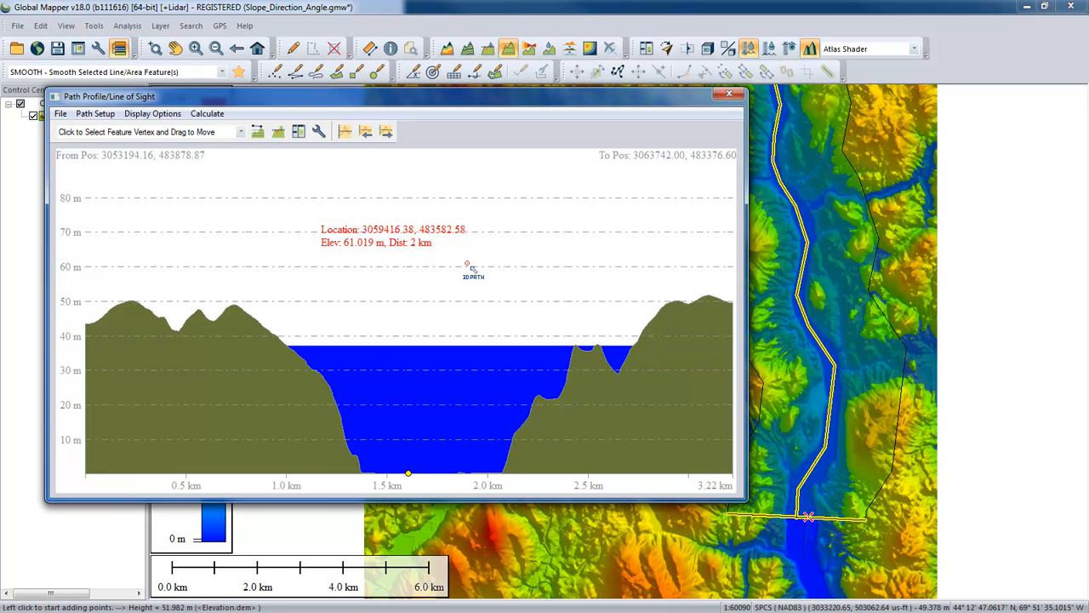
pyautogui.press('Right')
pyautogui.press('Right')
pyautogui.press('Right')
pyautogui.press('Right')
pyautogui.press('Right')
pyautogui.press('Right')
pyautogui.press('Right')
pyautogui.press('Right')
pyautogui.press('Right')
pyautogui.press('Right')
pyautogui.press('Right')
pyautogui.press('Right')
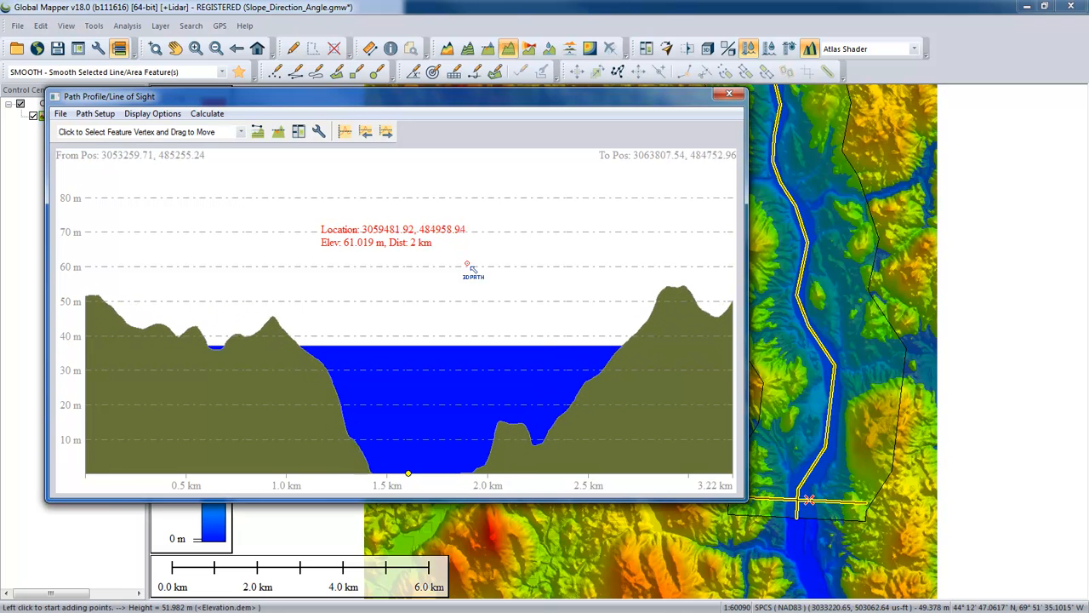
pyautogui.press('Right')
pyautogui.press('Right')
pyautogui.press('Right')
pyautogui.press('Right')
pyautogui.press('Right')
pyautogui.press('Right')
pyautogui.press('Right')
pyautogui.press('Right')
pyautogui.press('Right')
pyautogui.press('Right')
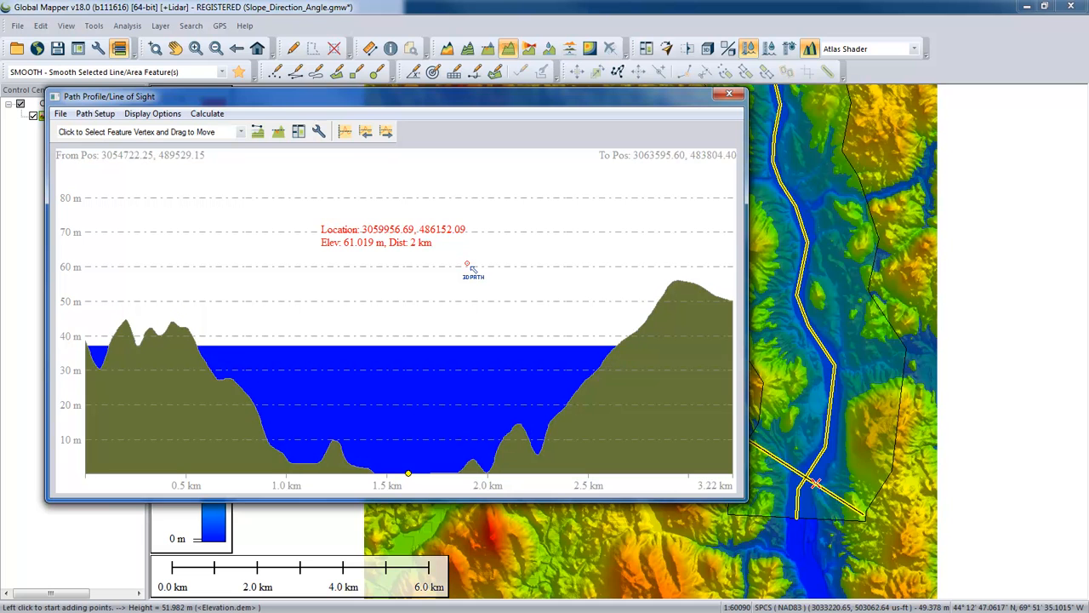
pyautogui.press('Right')
pyautogui.press('Right')
pyautogui.press('Right')
pyautogui.press('Right')
pyautogui.press('Right')
pyautogui.press('Right')
pyautogui.press('Right')
pyautogui.press('Right')
pyautogui.press('Right')
pyautogui.press('Right')
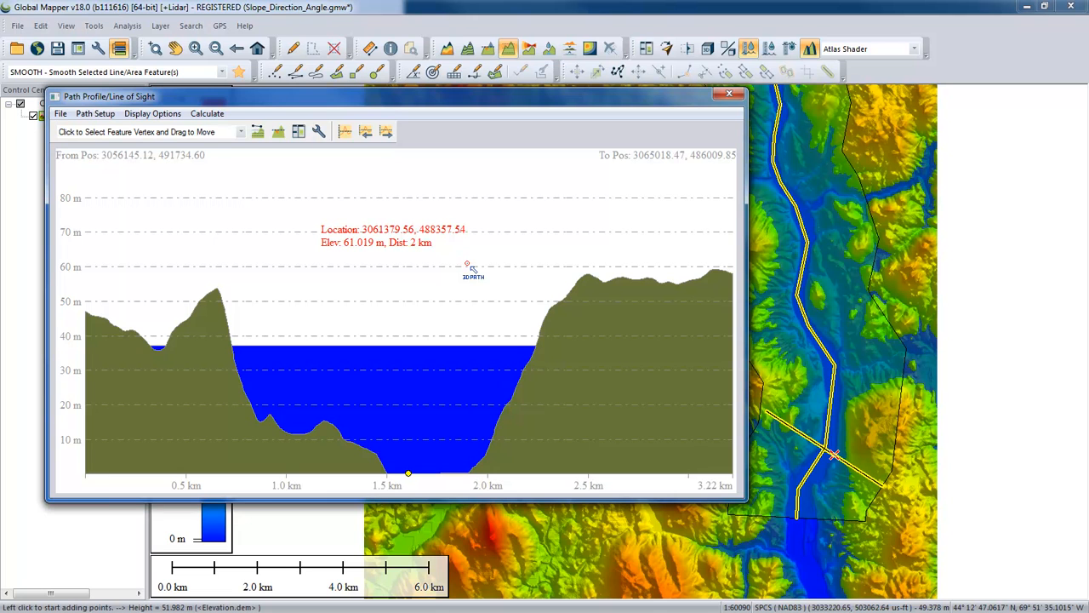
pyautogui.press('Right')
pyautogui.press('Right')
pyautogui.press('Right')
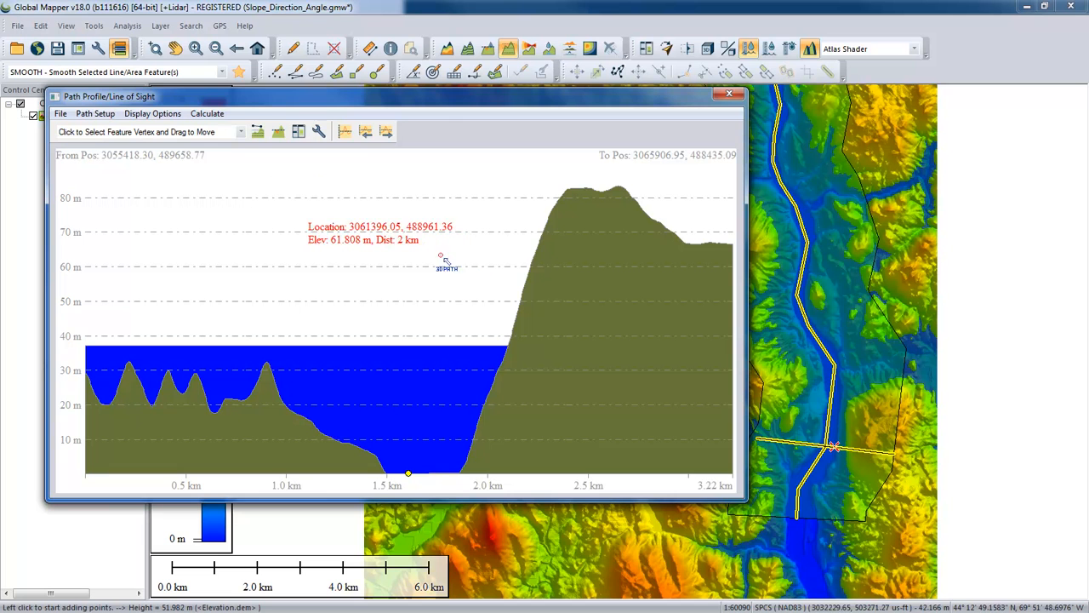
# - Review the lidar display options in the path profile settings, and close them without changes
pyautogui.click(319, 132)
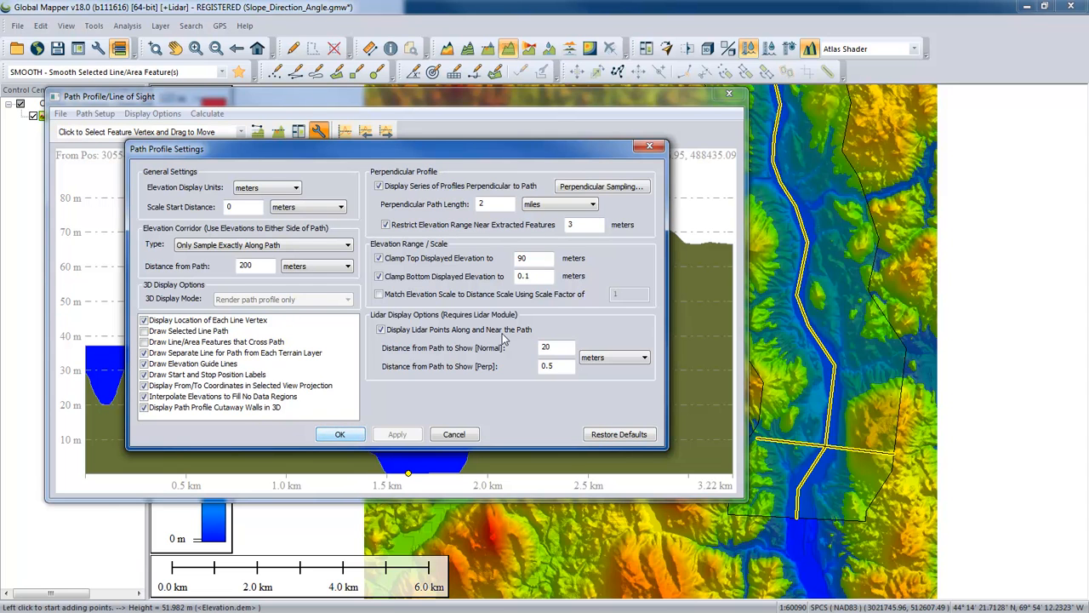
pyautogui.click(648, 147)
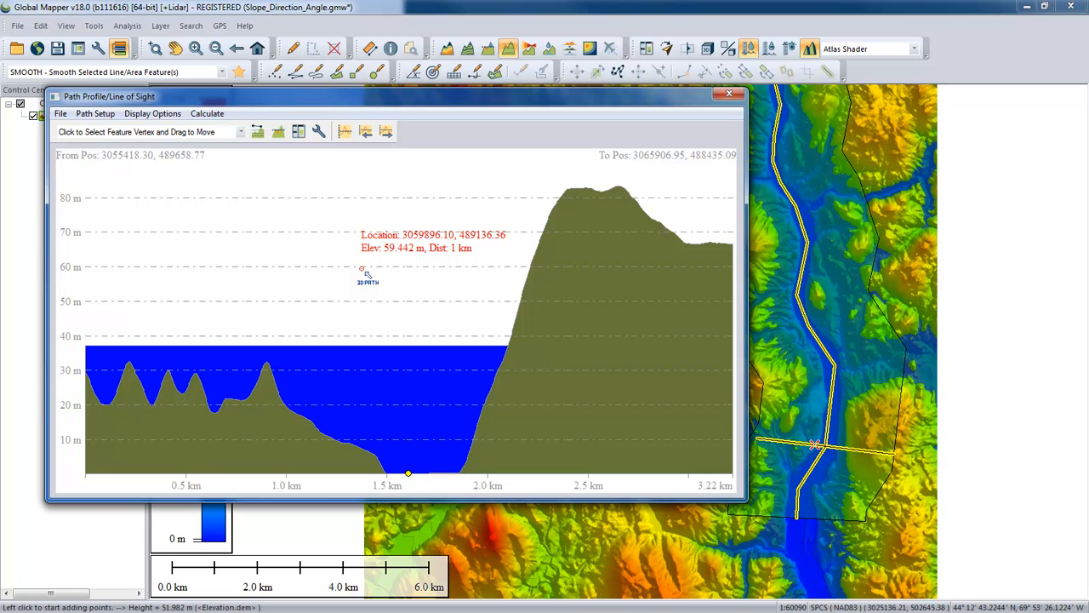
# - Continue northward through the perpendicular profiles beyond the river's lower bend, comparing the flooded extent with the terrain on each bank
pyautogui.press('Left')
pyautogui.press('Left')
pyautogui.press('Left')
pyautogui.press('Left')
pyautogui.press('Left')
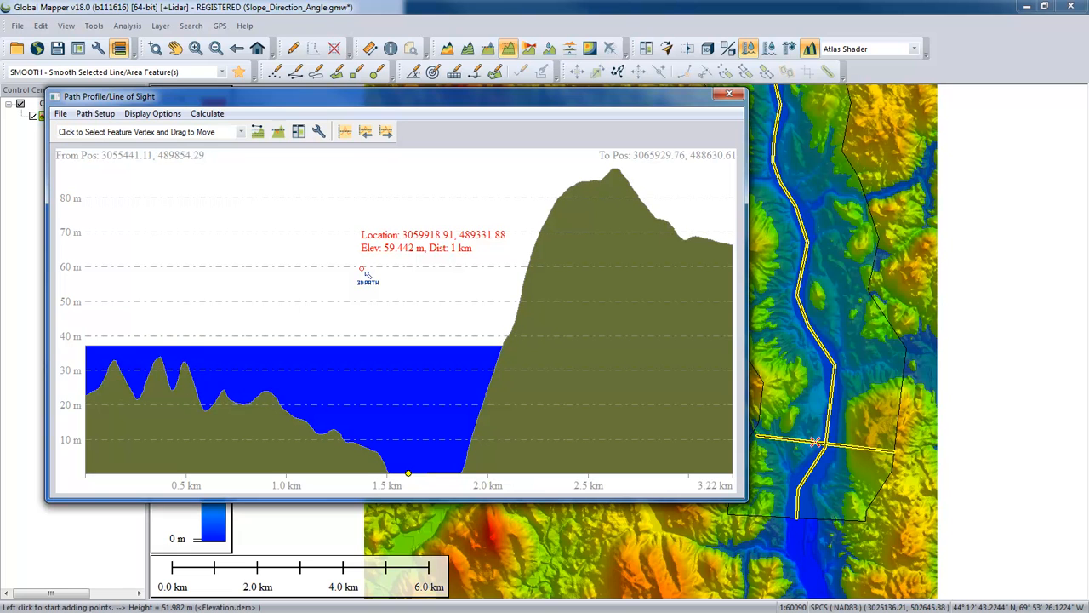
pyautogui.press('Left')
pyautogui.press('Left')
pyautogui.press('Left')
pyautogui.press('Left')
pyautogui.press('Left')
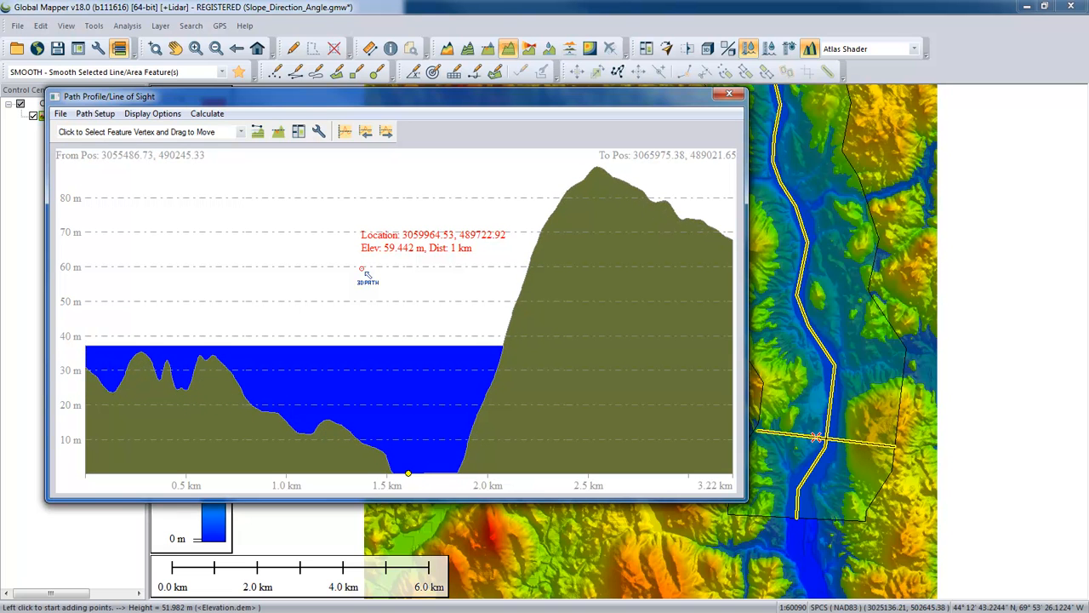
pyautogui.press('Left')
pyautogui.press('Left')
pyautogui.press('Left')
pyautogui.press('Left')
pyautogui.press('Left')
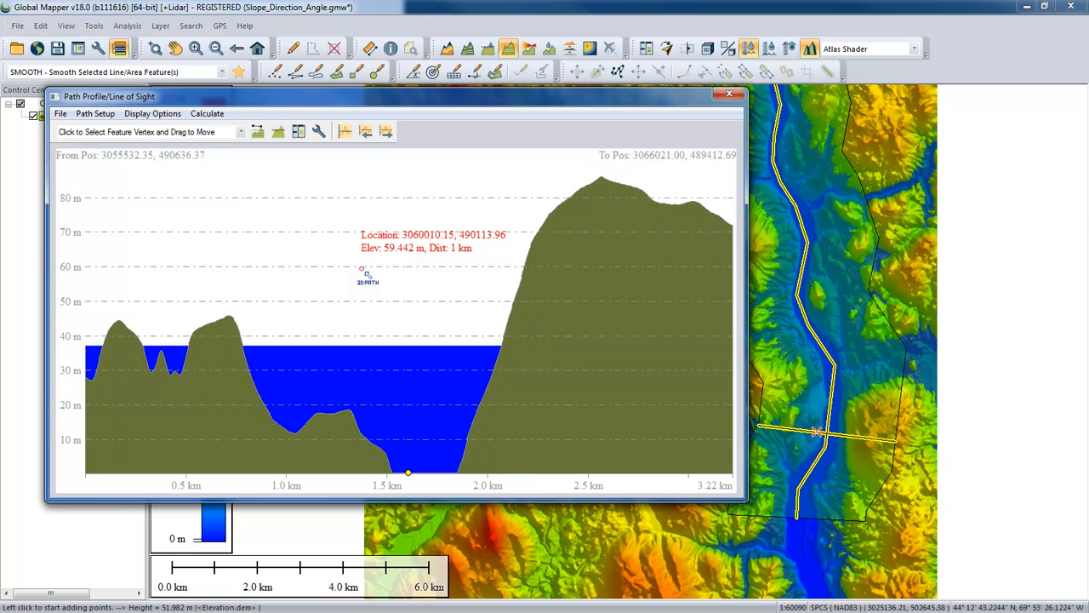
pyautogui.press('Left')
pyautogui.press('Left')
pyautogui.press('Left')
pyautogui.press('Left')
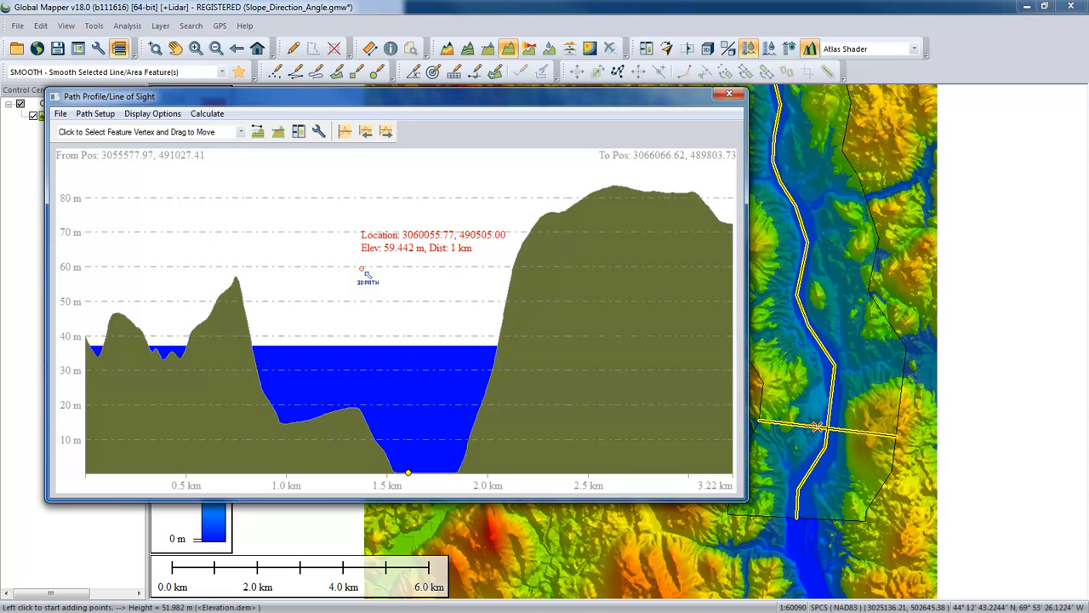